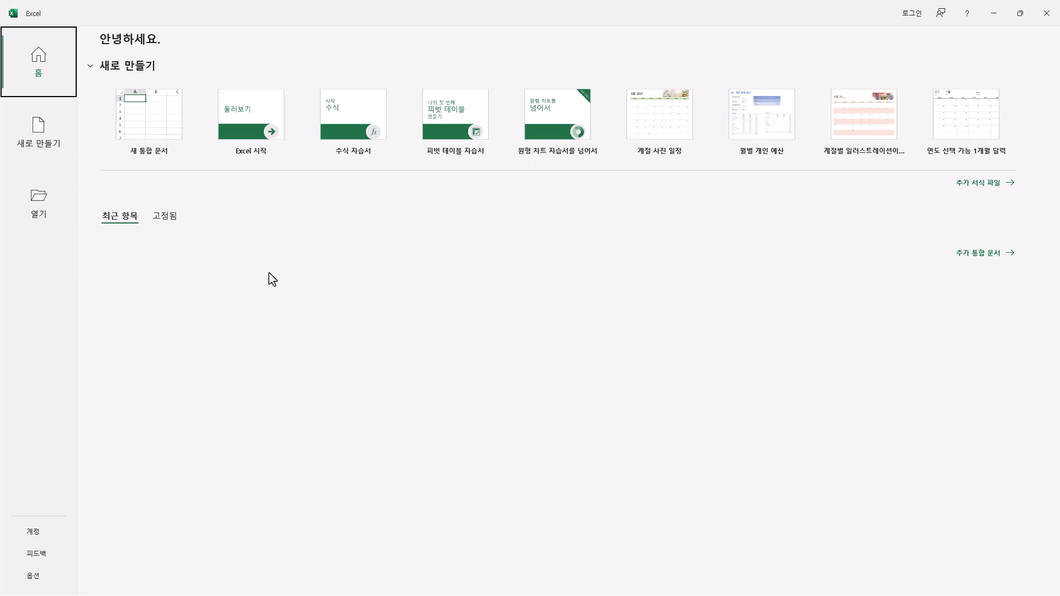
Create a blank workbook and save it in the ITQ folder of Documents, naming the file with the registration number and full name.
{"action": "left_click", "coordinate": [154, 120]}
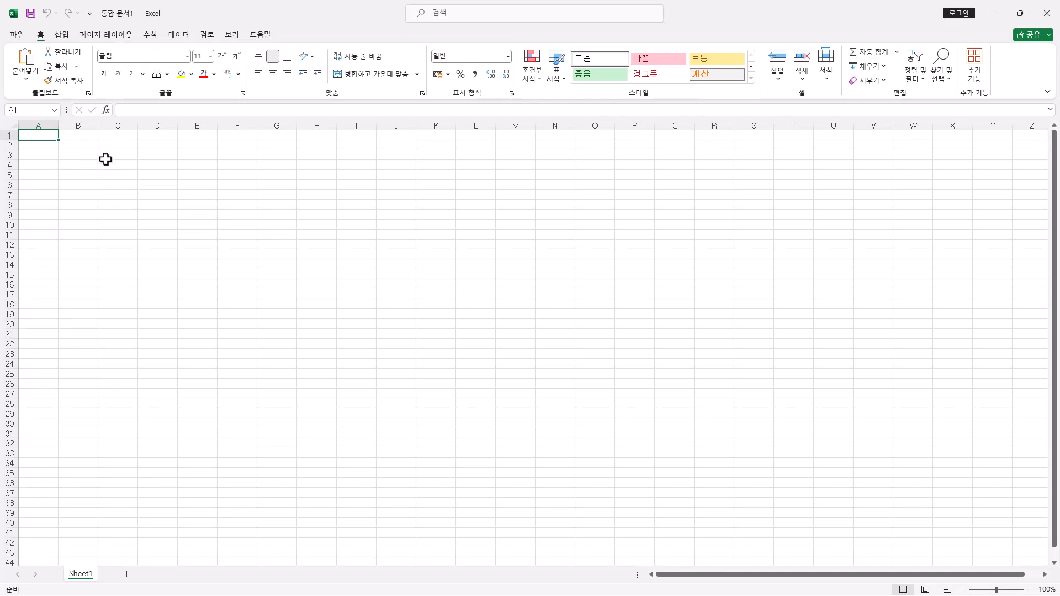
{"action": "left_click", "coordinate": [32, 14]}
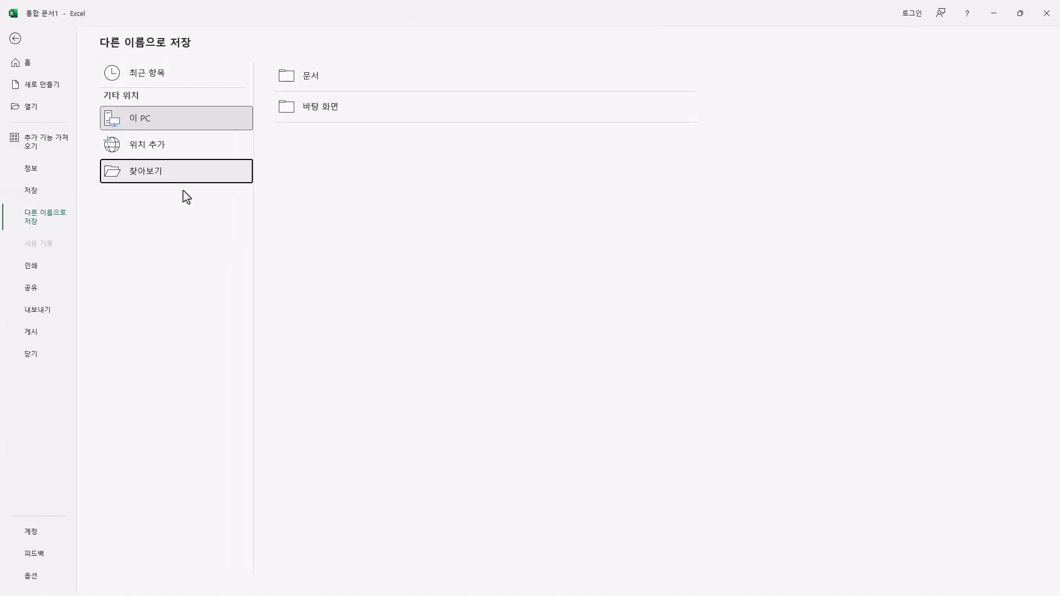
{"action": "left_click", "coordinate": [153, 180]}
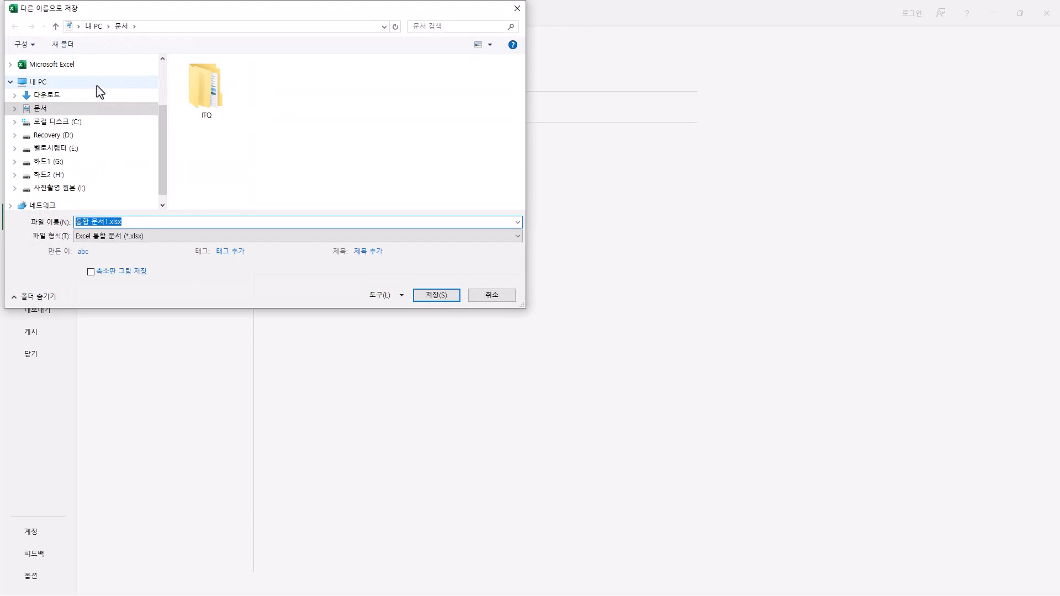
{"action": "double_click", "coordinate": [206, 94]}
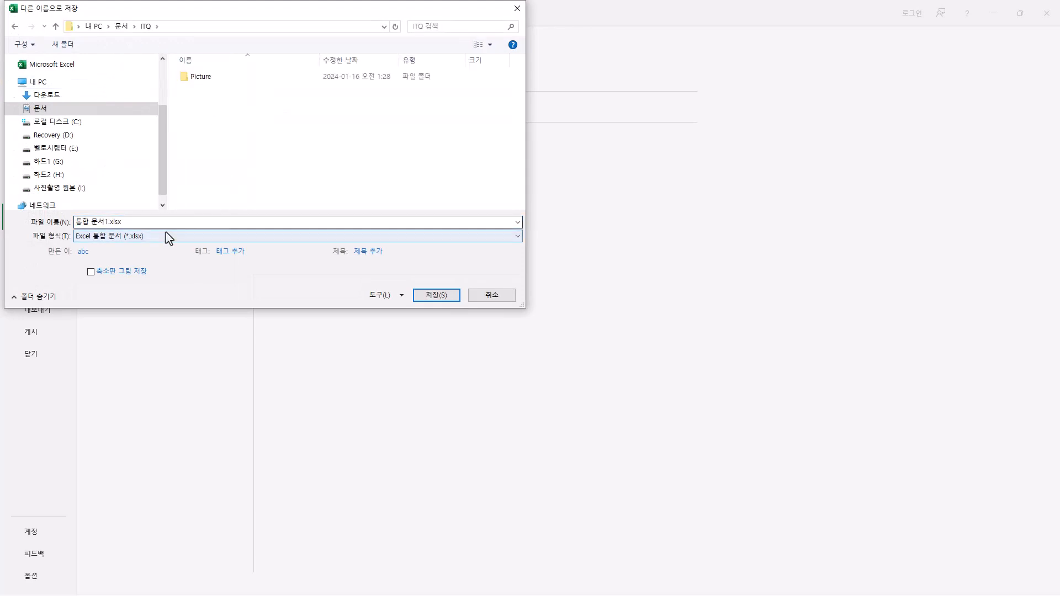
{"action": "left_click", "coordinate": [149, 222]}
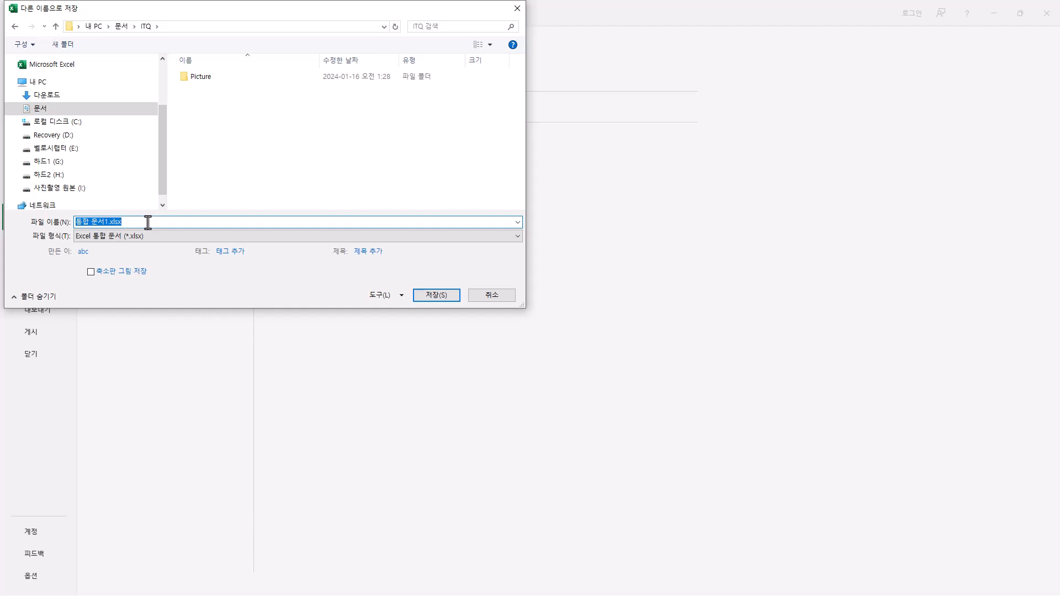
{"action": "type", "text": "12345678-홍길동"}
{"action": "left_click_drag", "start_coordinate": [105, 222], "coordinate": [157, 222]}
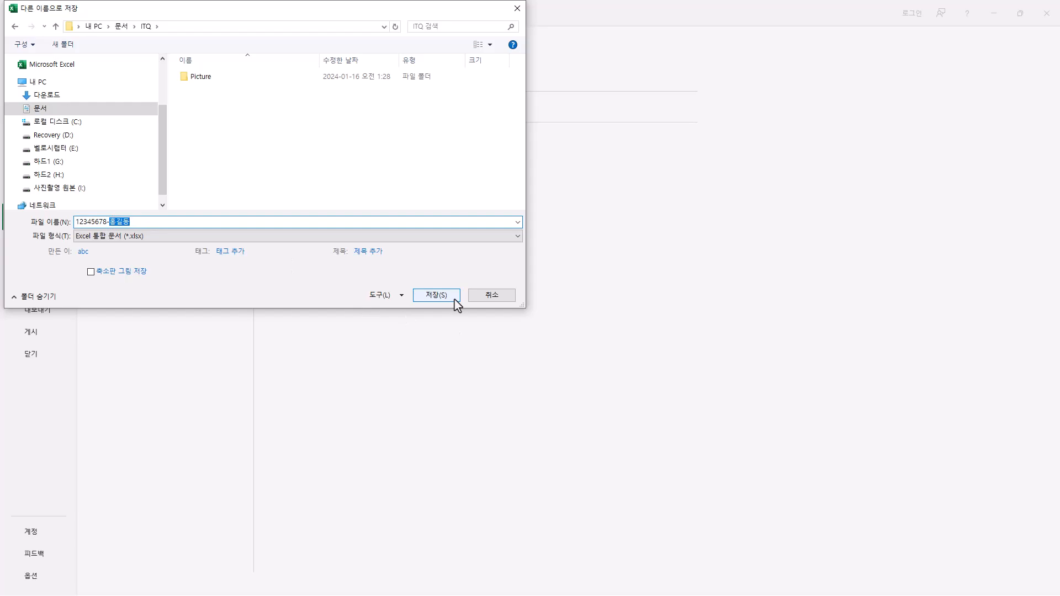
{"action": "left_click", "coordinate": [436, 295]}
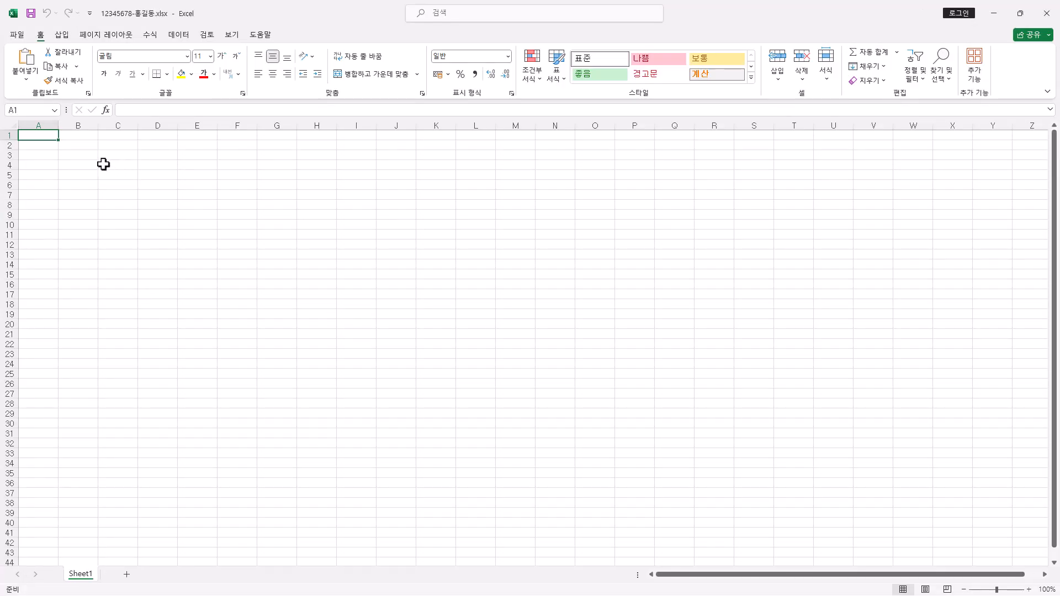
Set the width of column A to 1.
{"action": "right_click", "coordinate": [45, 123]}
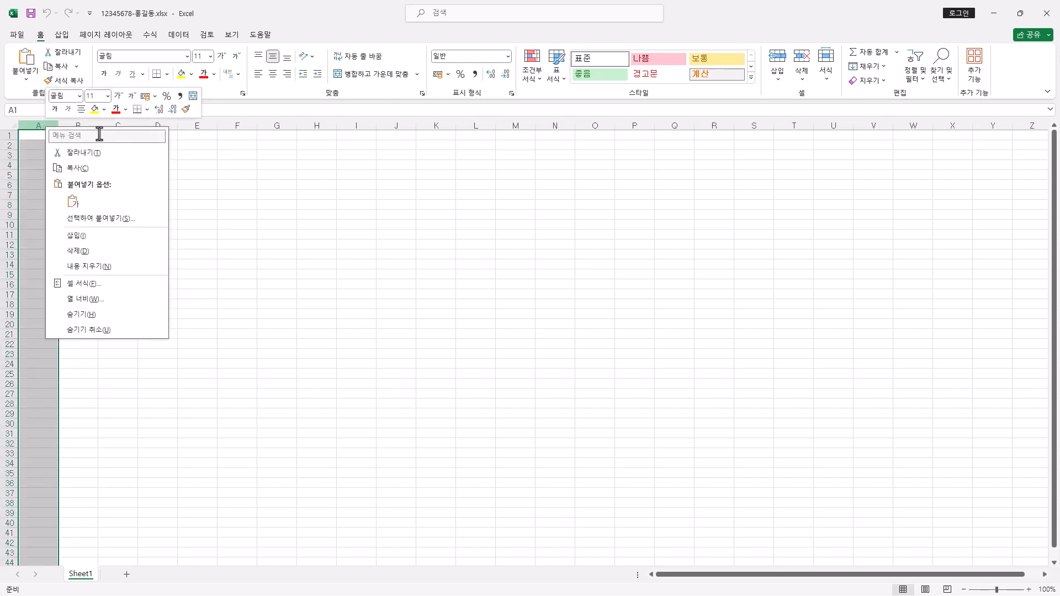
{"action": "left_click", "coordinate": [106, 298]}
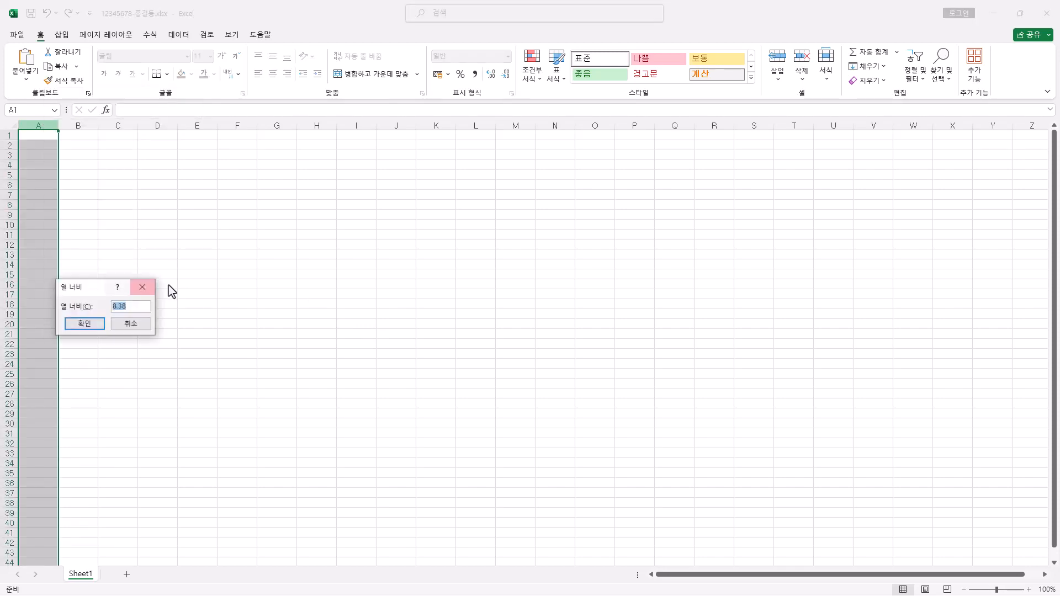
{"action": "type", "text": "1"}
{"action": "left_click", "coordinate": [90, 326]}
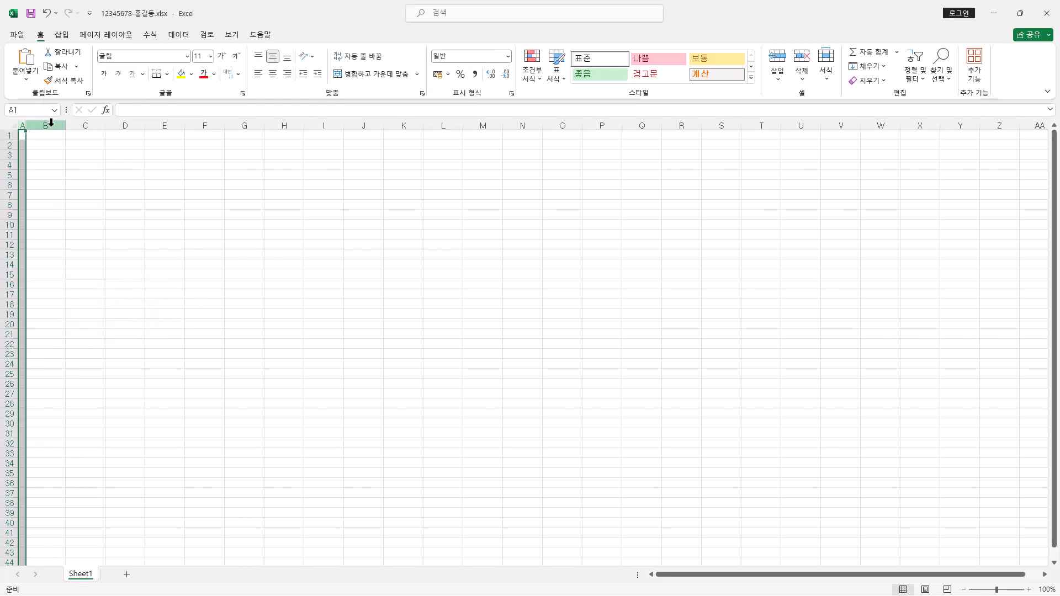
Apply the 굴림 font and the automatic (자동) font colour to all cells of the sheet.
{"action": "left_click", "coordinate": [9, 126]}
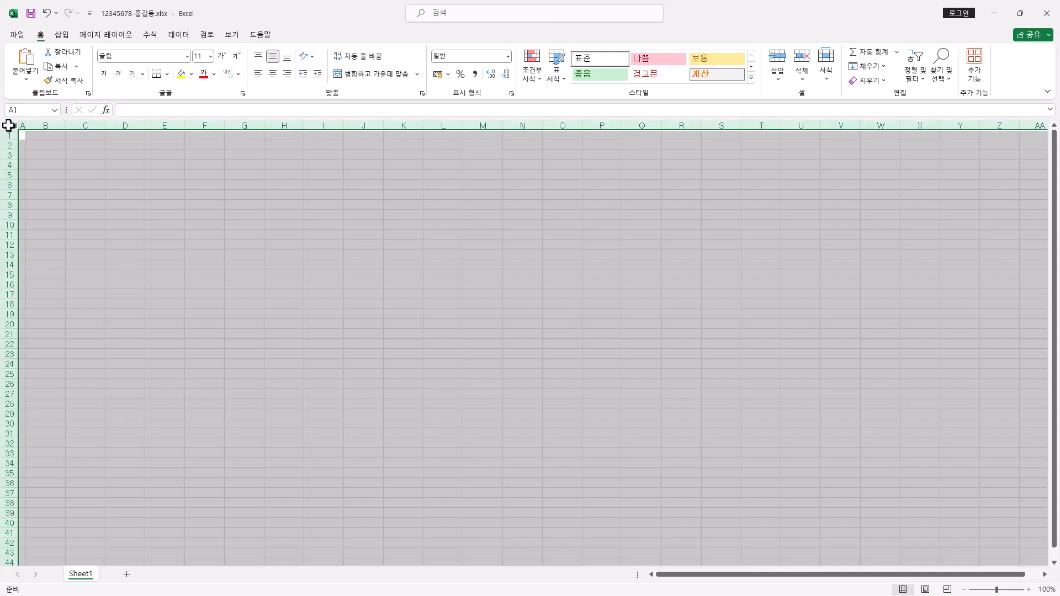
{"action": "left_click", "coordinate": [121, 56]}
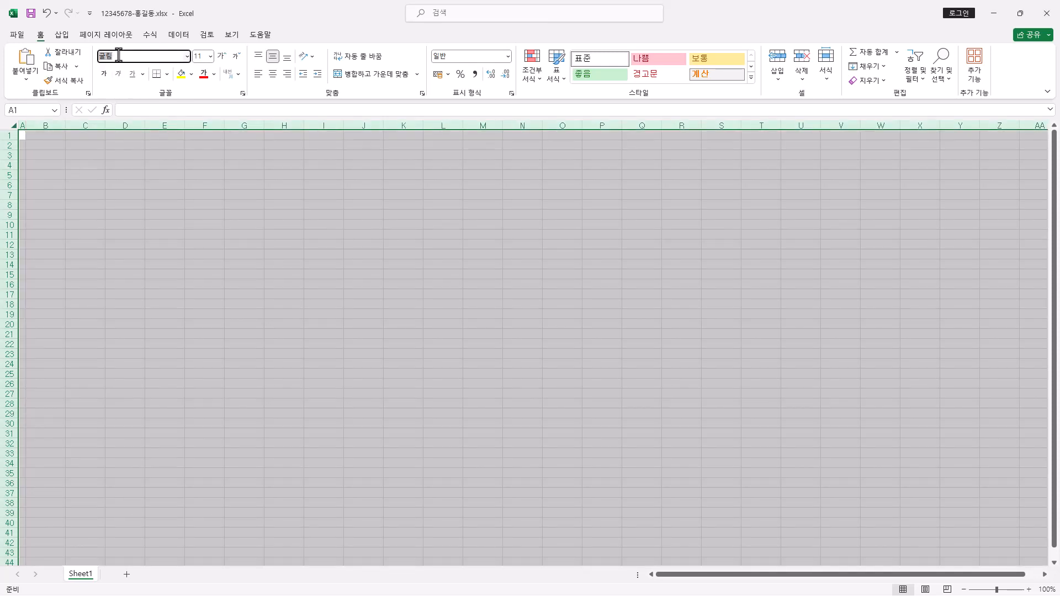
{"action": "key", "text": "Return"}
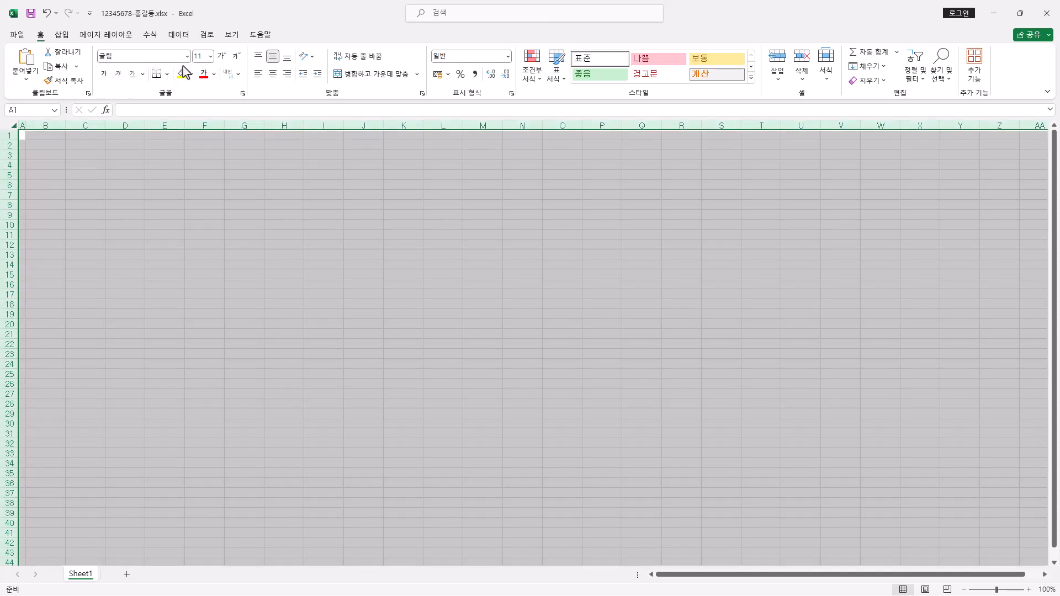
{"action": "left_click", "coordinate": [213, 78]}
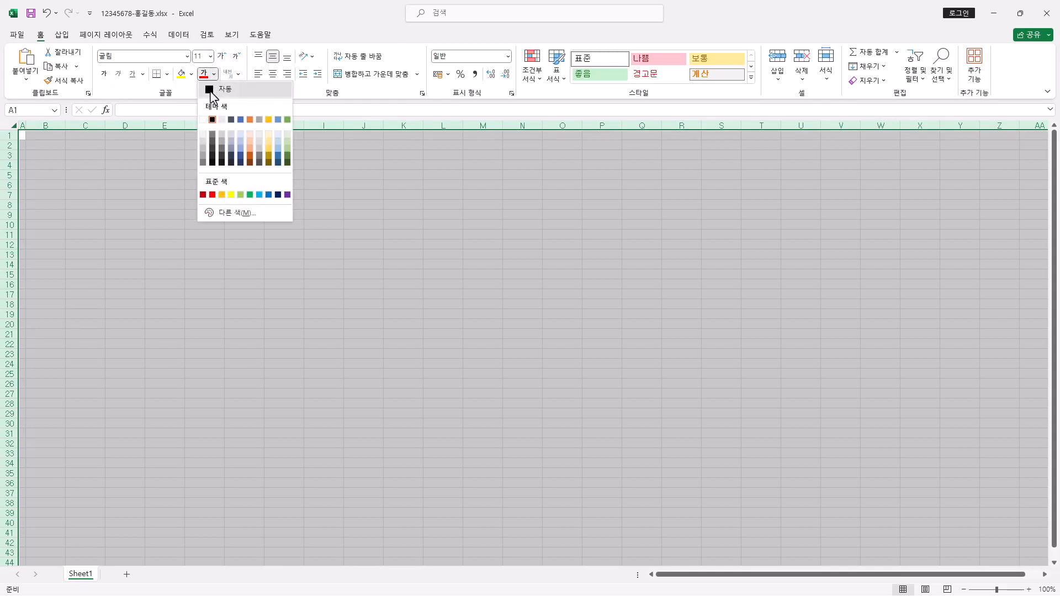
{"action": "left_click", "coordinate": [218, 87]}
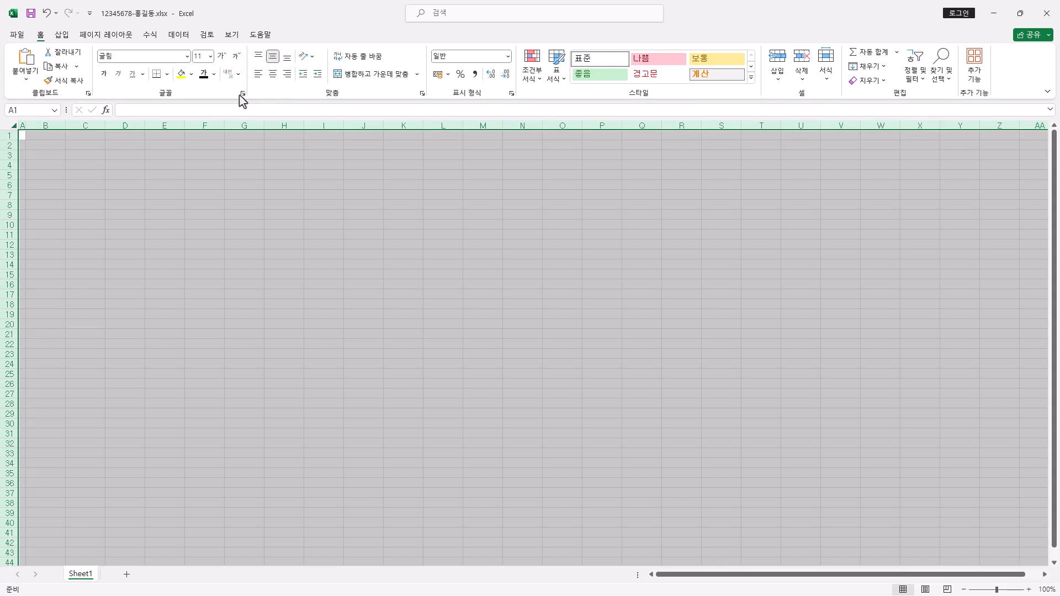
{"action": "left_click", "coordinate": [46, 145]}
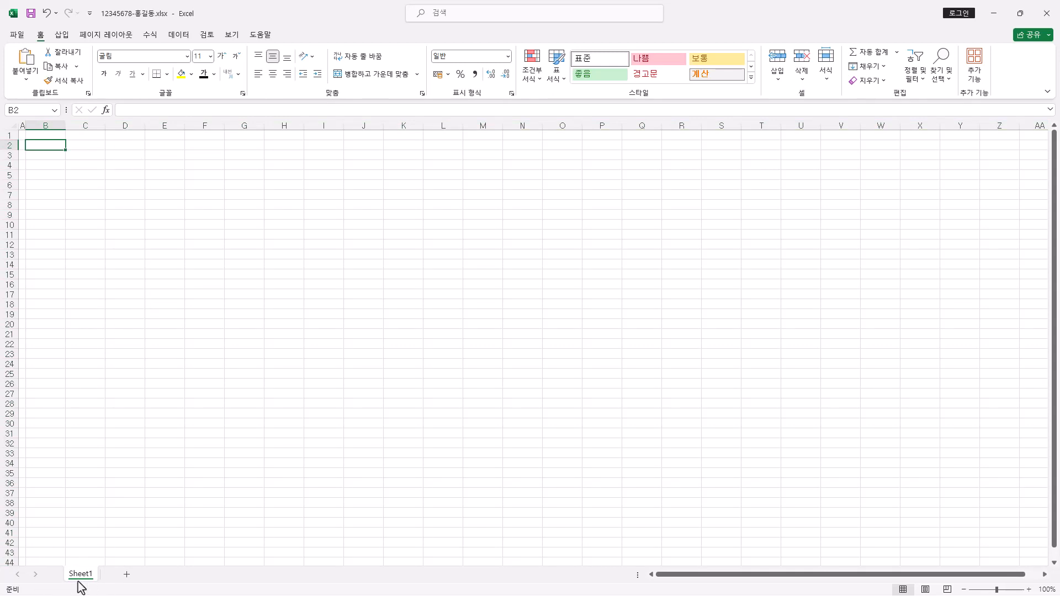
Duplicate Sheet1 twice and rename the three sheets 제1작업, 제2작업 and 제3작업.
{"action": "left_click_drag", "start_coordinate": [81, 584], "coordinate": [193, 577]}
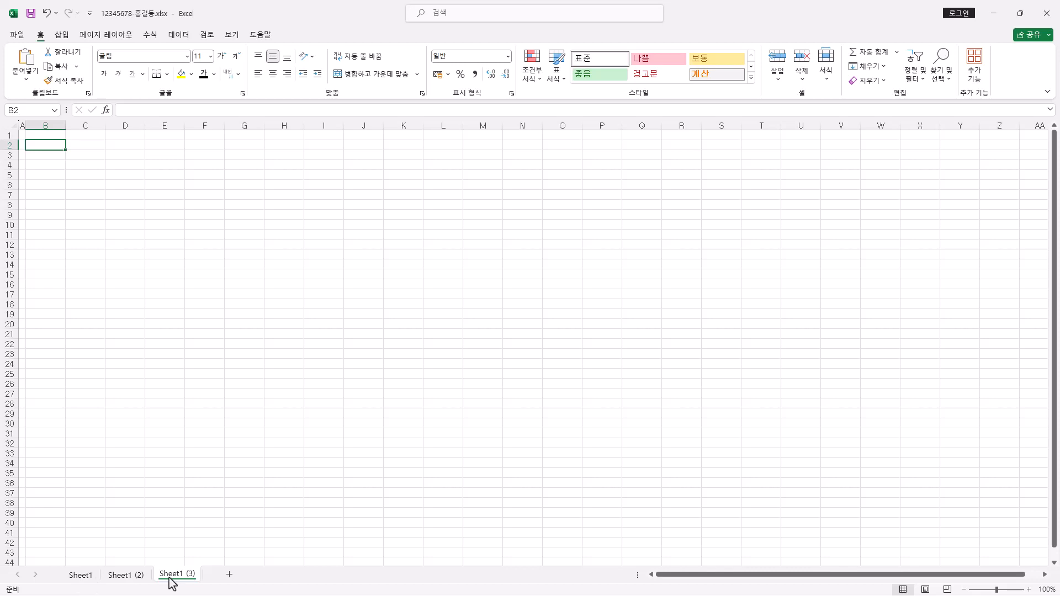
{"action": "double_click", "coordinate": [80, 575]}
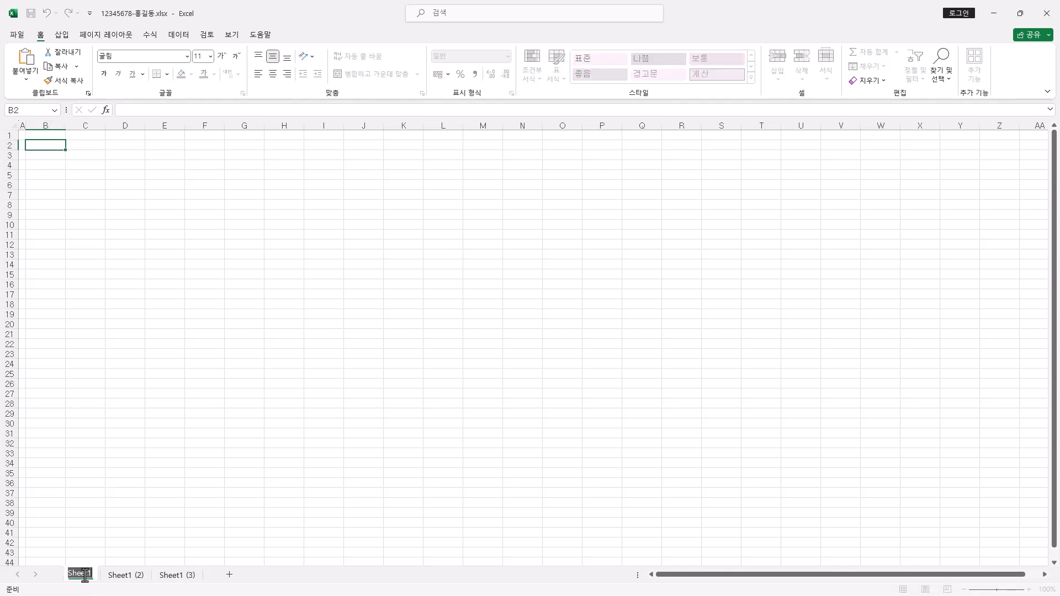
{"action": "type", "text": "제1작업"}
{"action": "key", "text": "Return"}
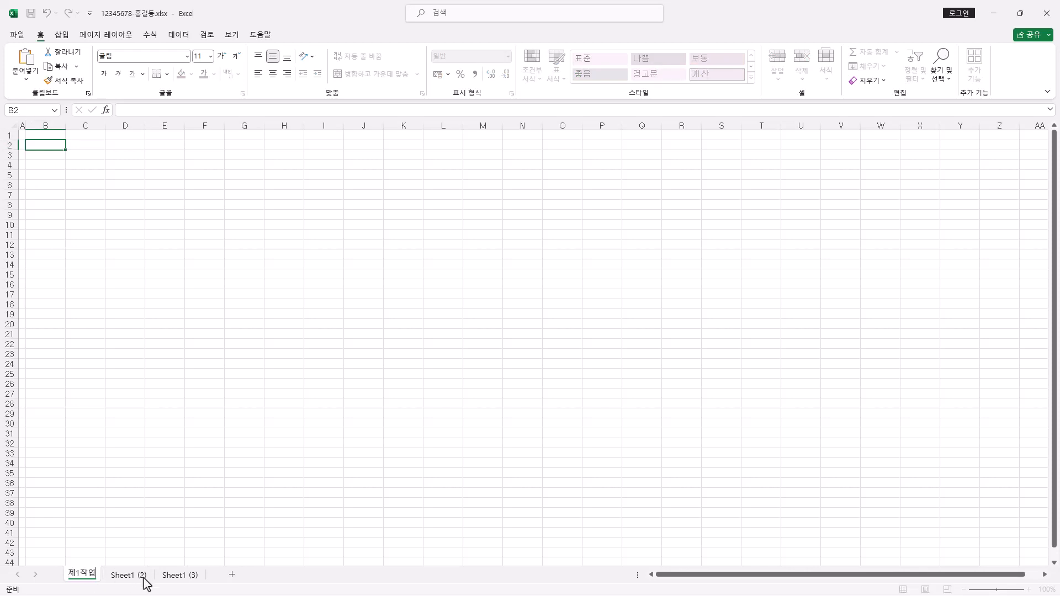
{"action": "double_click", "coordinate": [135, 577]}
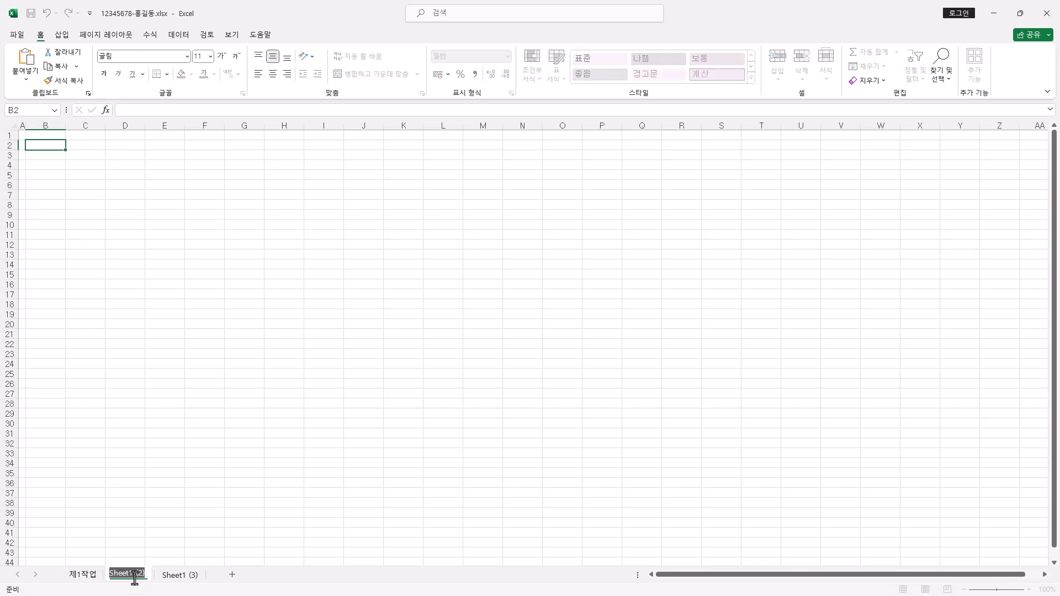
{"action": "type", "text": "제2작업"}
{"action": "key", "text": "Return"}
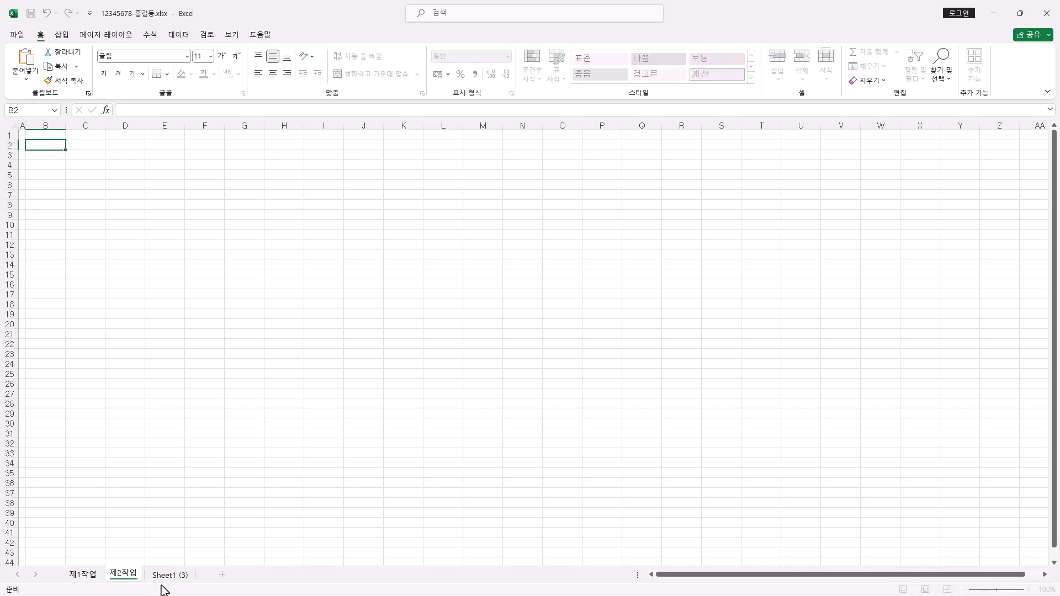
{"action": "double_click", "coordinate": [171, 577]}
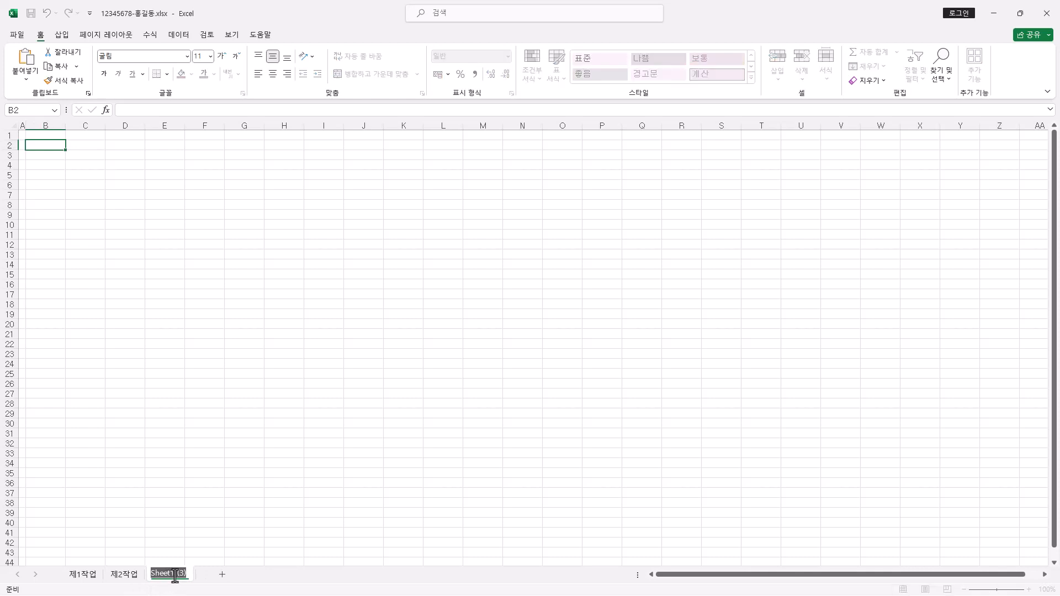
{"action": "type", "text": "제3작업"}
Return to the 제1작업 sheet and save the workbook.
{"action": "left_click", "coordinate": [90, 576]}
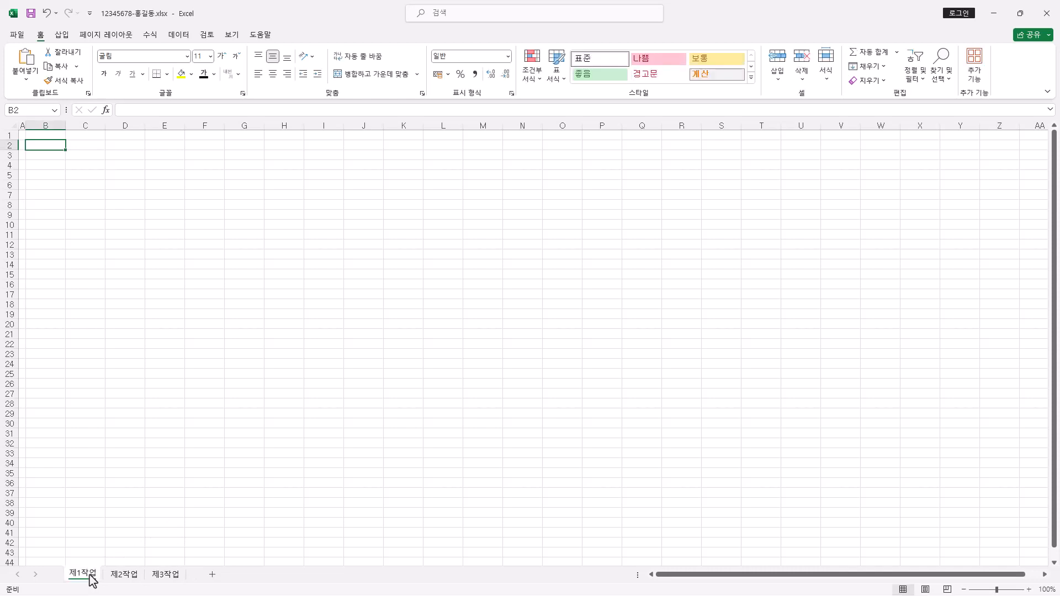
{"action": "left_click", "coordinate": [32, 16]}
Mark out the table range B4:J14 and widen column D slightly.
{"action": "left_click", "coordinate": [45, 165]}
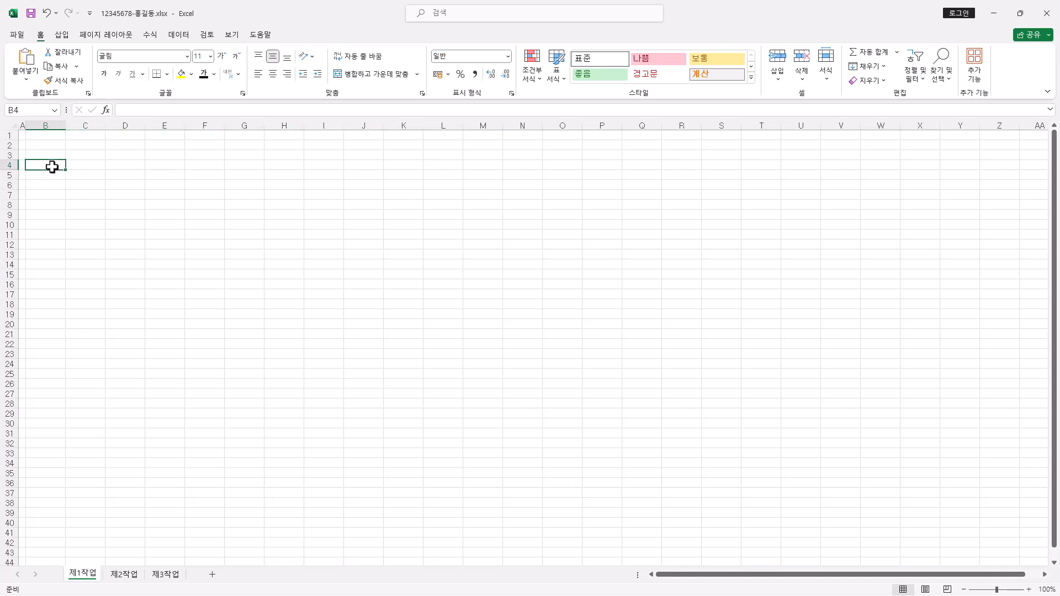
{"action": "mouse_move", "coordinate": [52, 166]}
{"action": "left_mouse_down"}
{"action": "mouse_move", "coordinate": [305, 166]}
{"action": "mouse_move", "coordinate": [374, 191]}
{"action": "mouse_move", "coordinate": [377, 265]}
{"action": "left_mouse_up"}
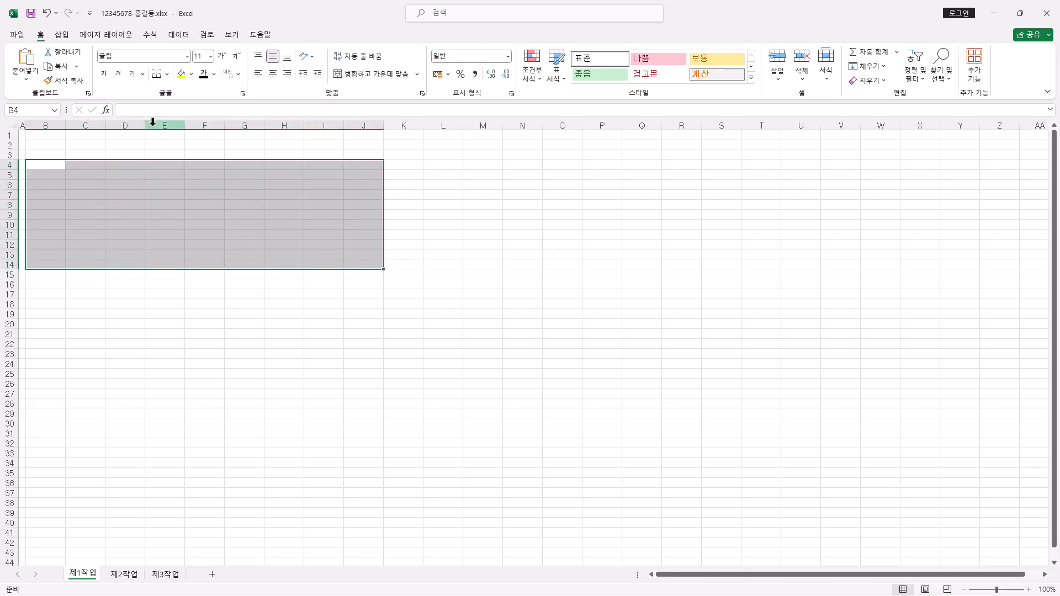
{"action": "left_click_drag", "start_coordinate": [145, 126], "coordinate": [159, 129]}
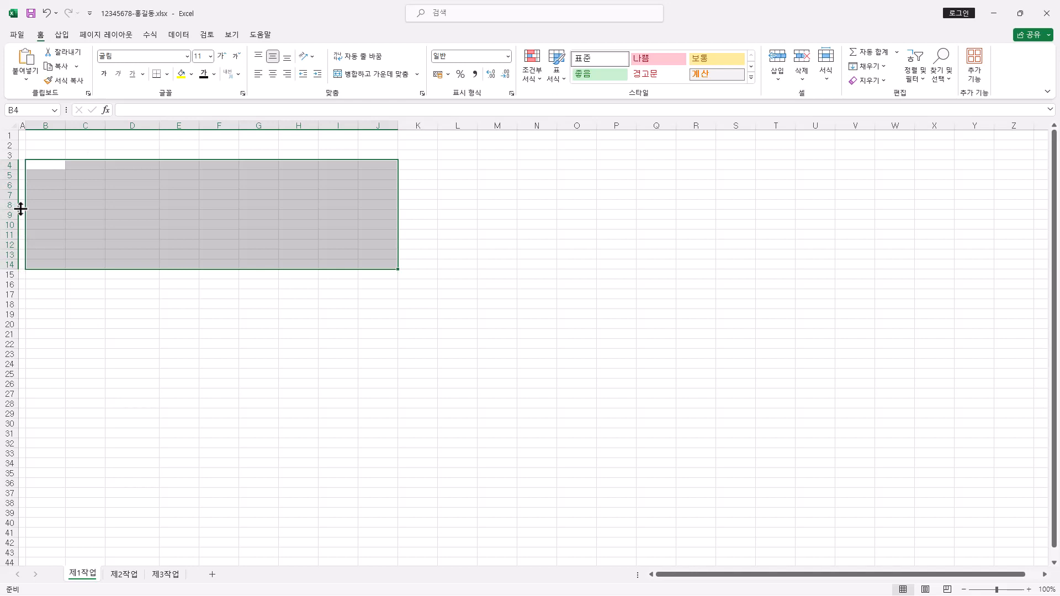
{"action": "left_click", "coordinate": [138, 172]}
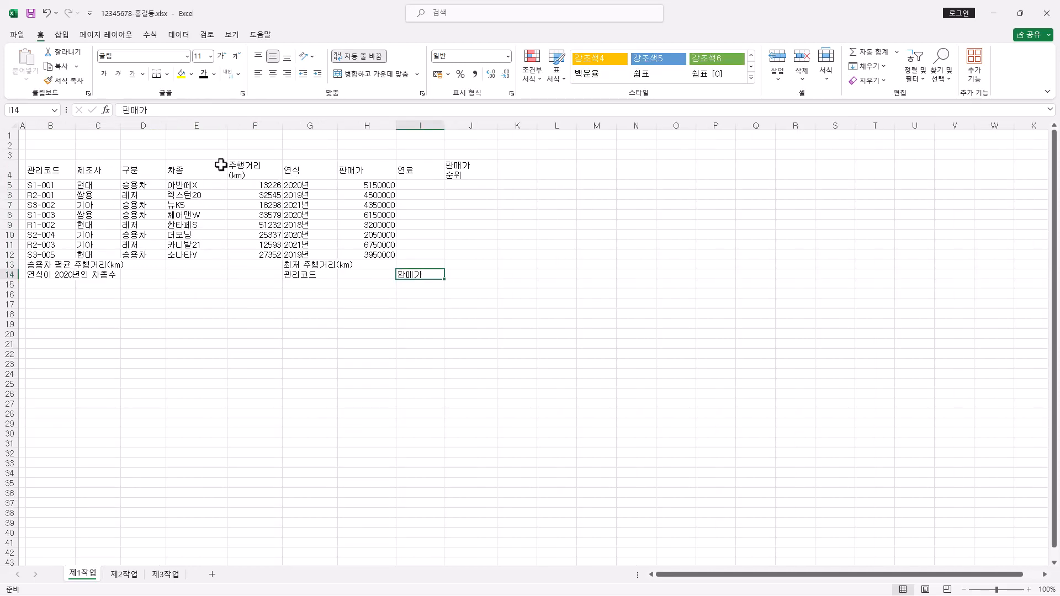
Examine columns E to H of the table, including the mileage (주행거리) and sale price (판매가) values.
{"action": "left_click", "coordinate": [205, 124]}
{"action": "left_click", "coordinate": [262, 123]}
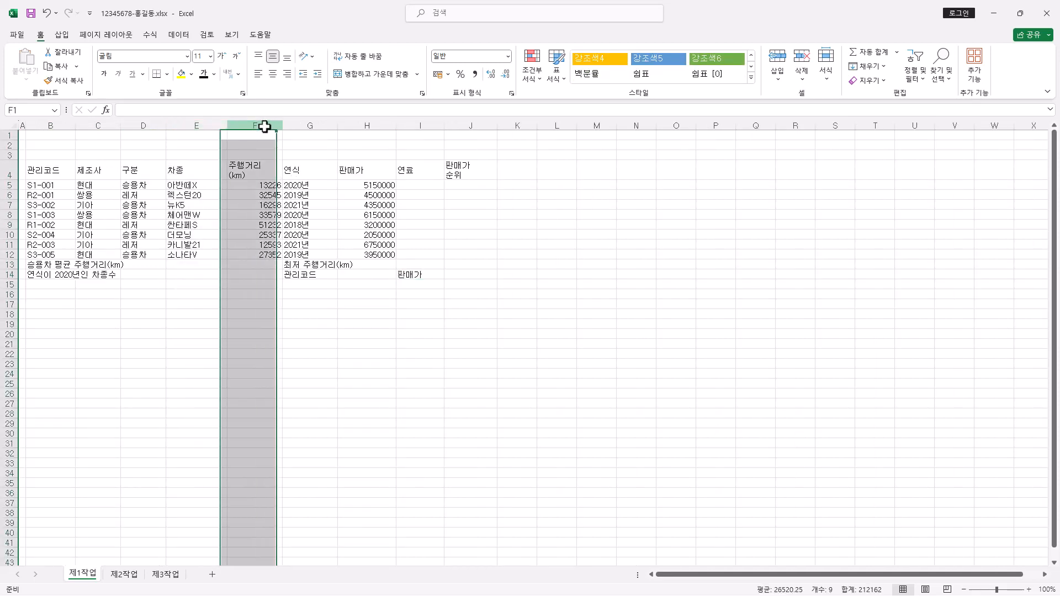
{"action": "left_click", "coordinate": [309, 124]}
{"action": "left_click", "coordinate": [351, 123]}
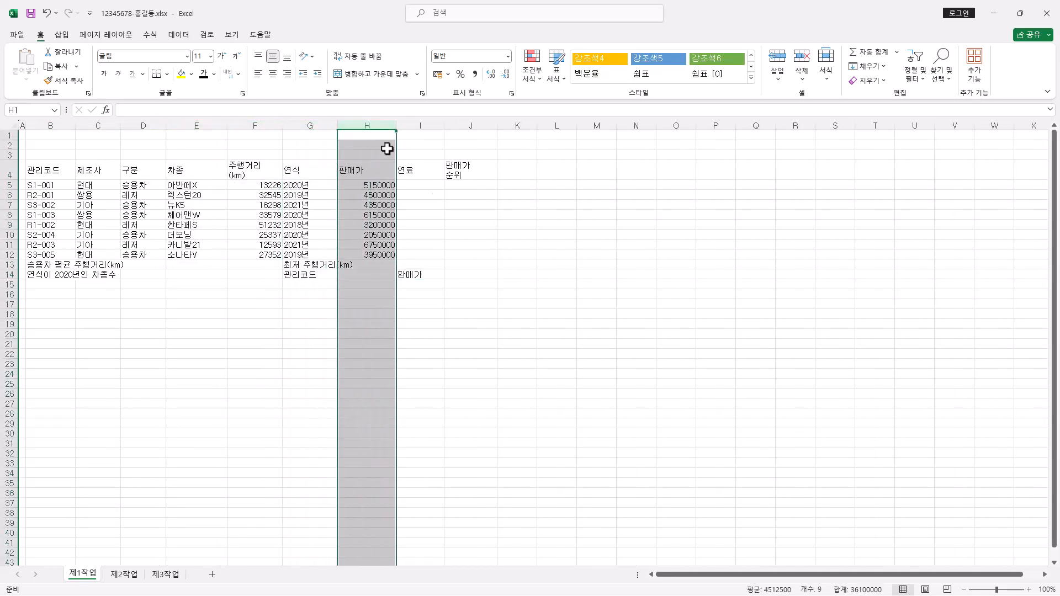
{"action": "left_click", "coordinate": [439, 272]}
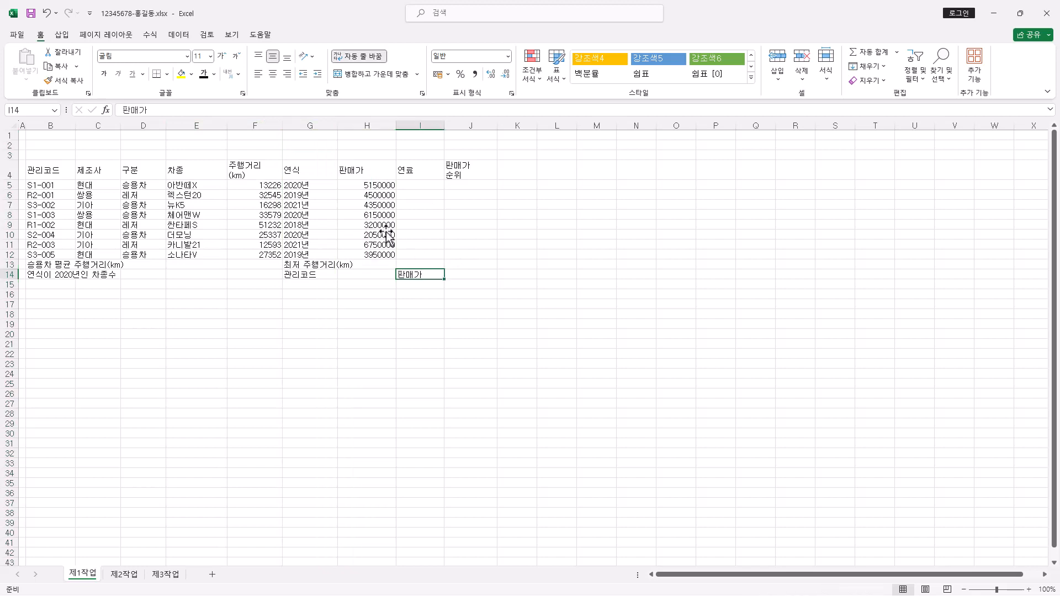
{"action": "left_click", "coordinate": [376, 184]}
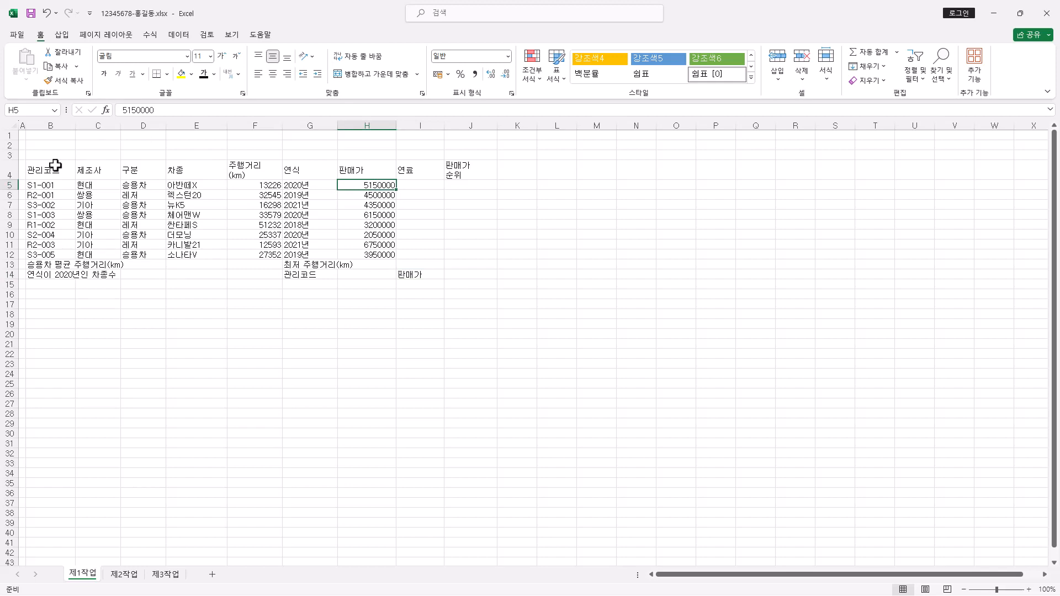
{"action": "left_click_drag", "start_coordinate": [55, 165], "coordinate": [442, 272]}
{"action": "left_click", "coordinate": [254, 185]}
{"action": "left_click", "coordinate": [376, 186]}
Centre the contents of the whole table range B4:J14 horizontally.
{"action": "left_click_drag", "start_coordinate": [52, 173], "coordinate": [463, 274]}
{"action": "key", "text": "ctrl+a"}
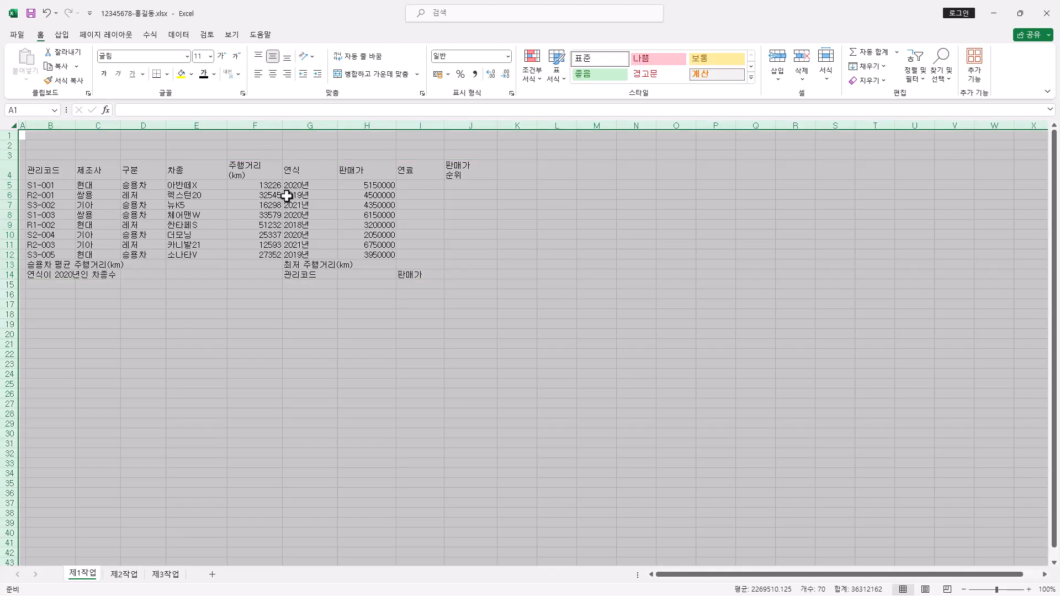
{"action": "left_click_drag", "start_coordinate": [54, 173], "coordinate": [480, 272]}
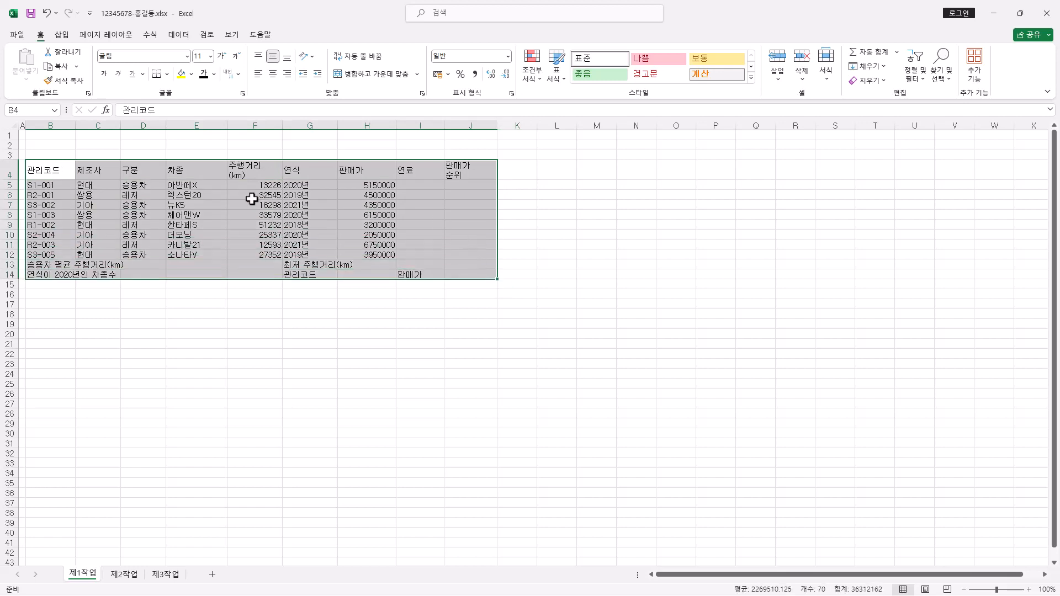
{"action": "left_click", "coordinate": [271, 77]}
{"action": "left_click", "coordinate": [357, 242]}
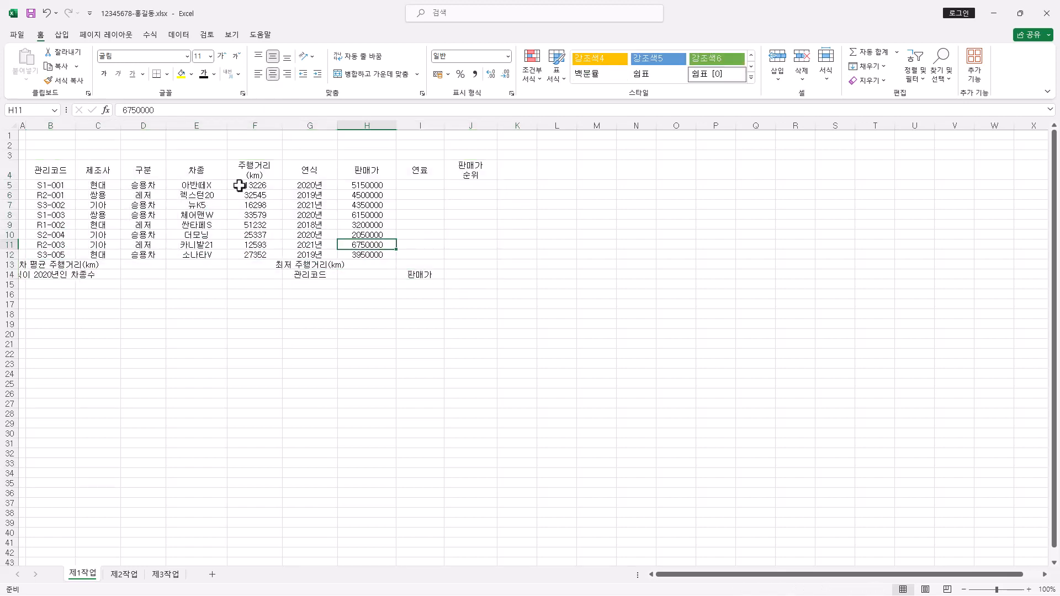
Right-align the mileage and sale price values in F5:F12 and H5:H12 and apply the 쉼표 [0] style to them.
{"action": "left_click_drag", "start_coordinate": [274, 184], "coordinate": [279, 253]}
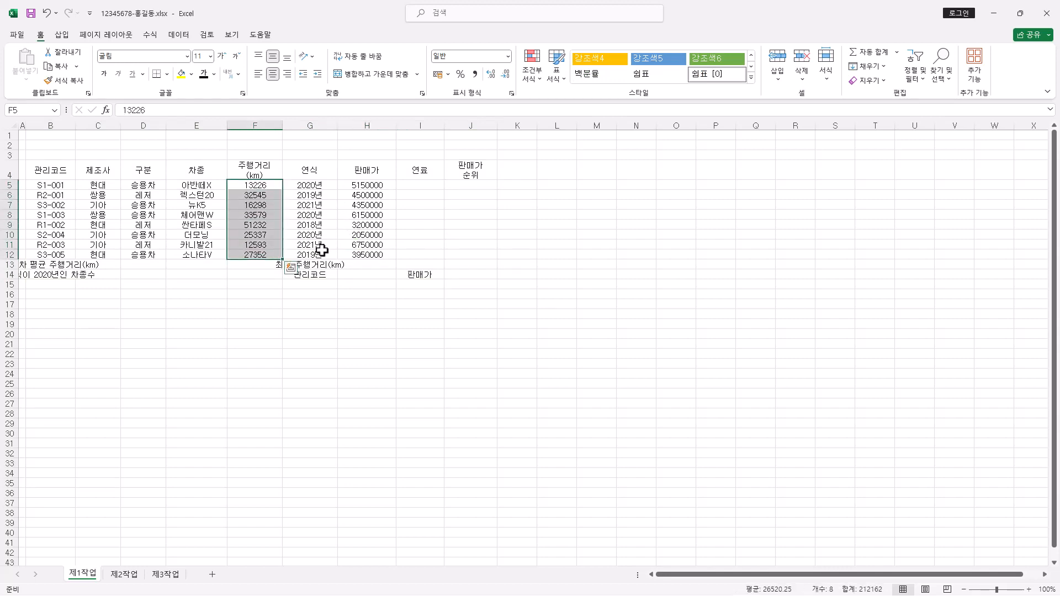
{"action": "left_click_drag", "start_coordinate": [367, 185], "coordinate": [380, 255], "text": "ctrl"}
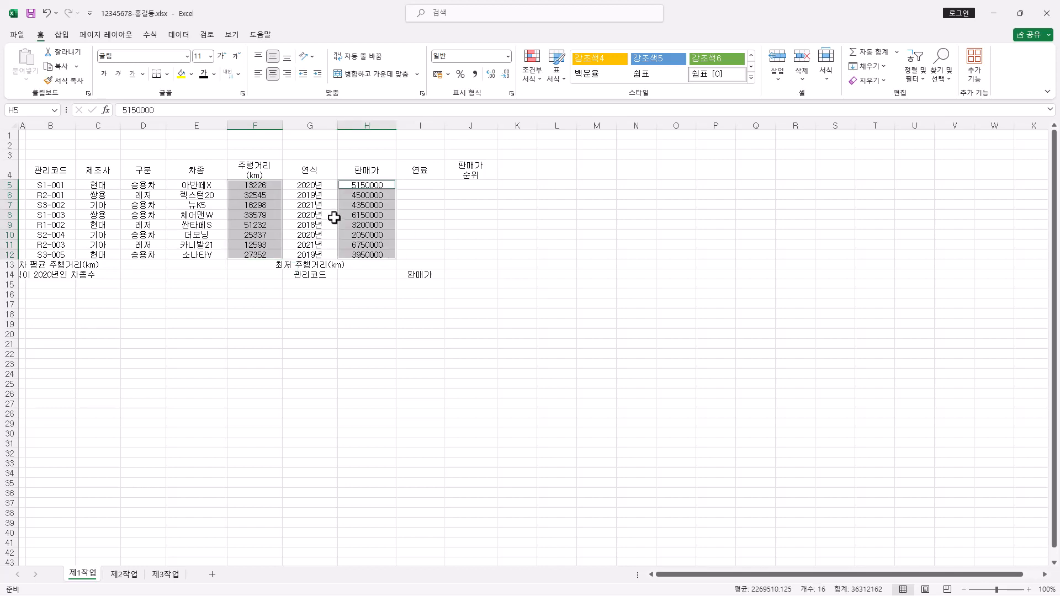
{"action": "left_click", "coordinate": [288, 75]}
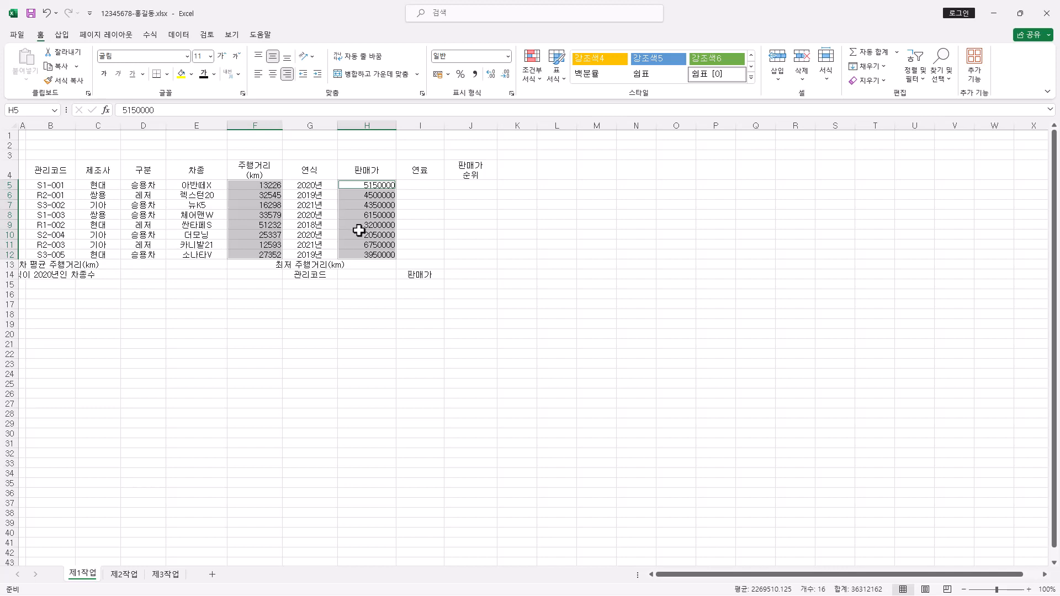
{"action": "left_click", "coordinate": [478, 80]}
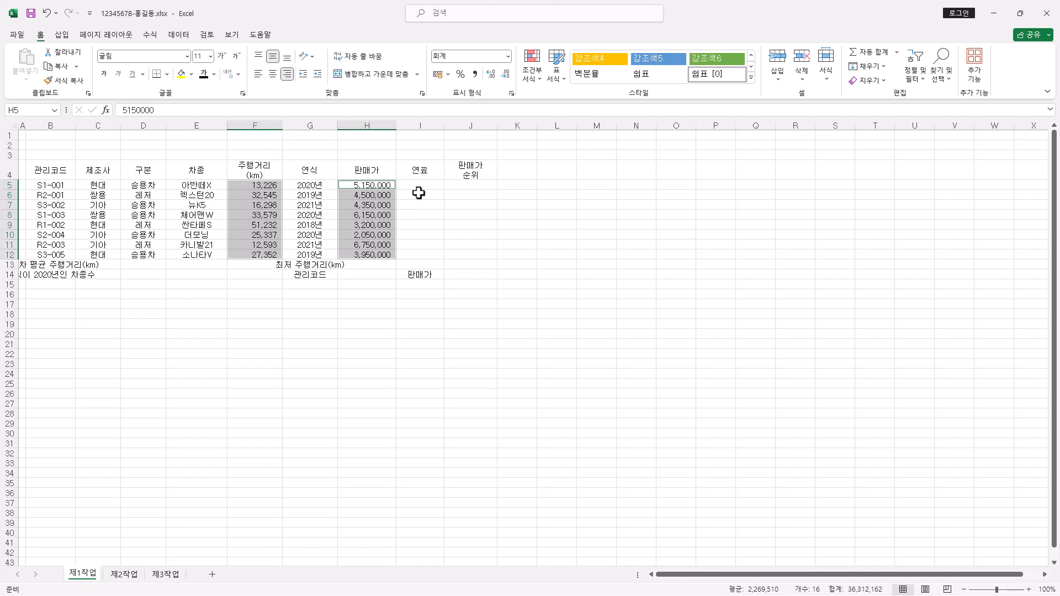
Merge and centre B13:D13, B14:D14, F13:F14 and G13:I13 separately, and make rows 5 to 14 evenly taller.
{"action": "left_click_drag", "start_coordinate": [417, 194], "coordinate": [473, 249]}
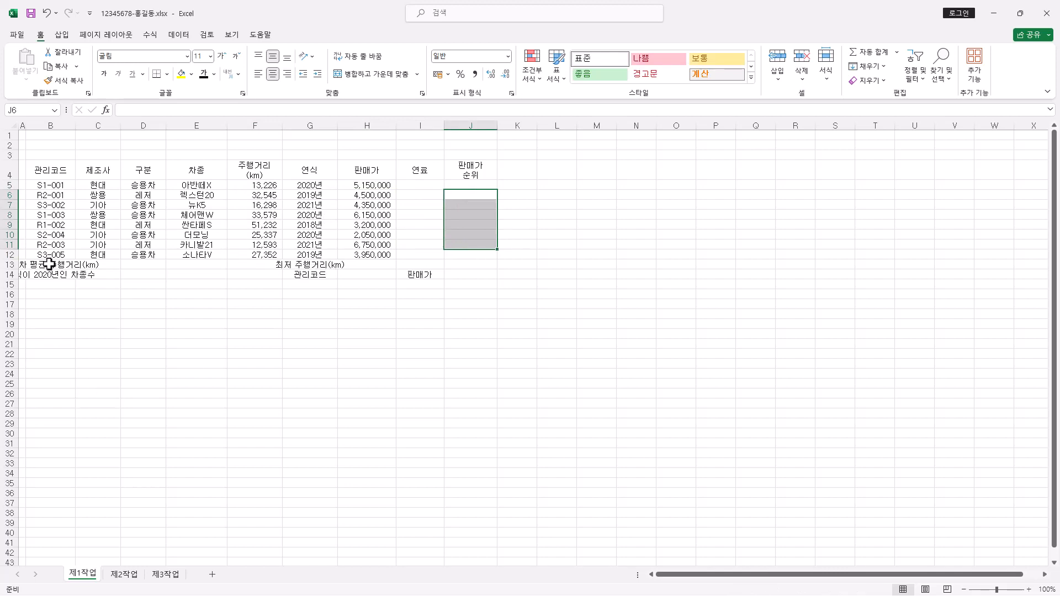
{"action": "left_click_drag", "start_coordinate": [49, 264], "coordinate": [134, 266]}
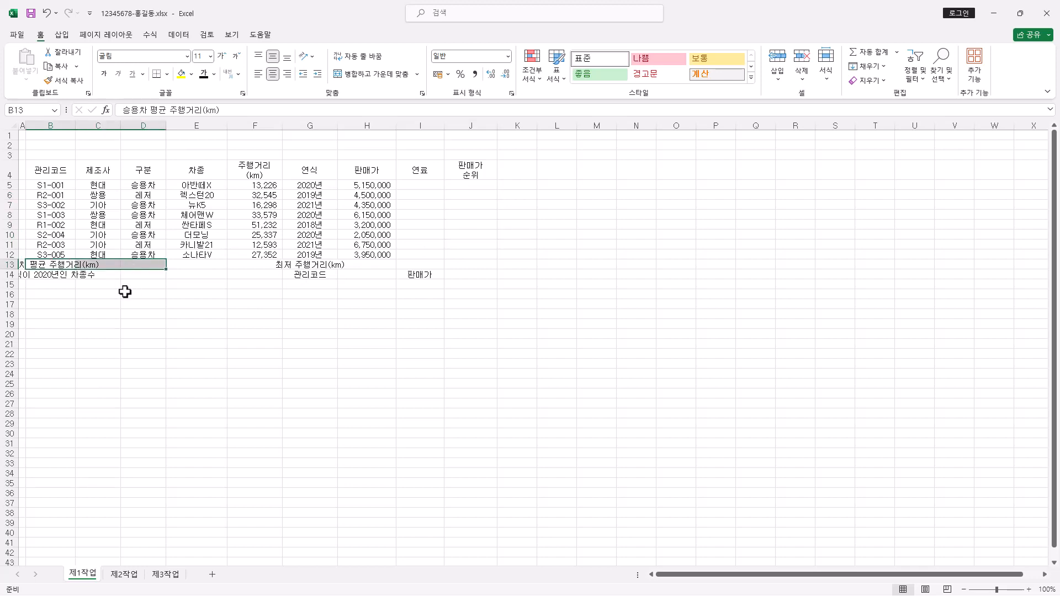
{"action": "left_click", "coordinate": [54, 275], "text": "ctrl"}
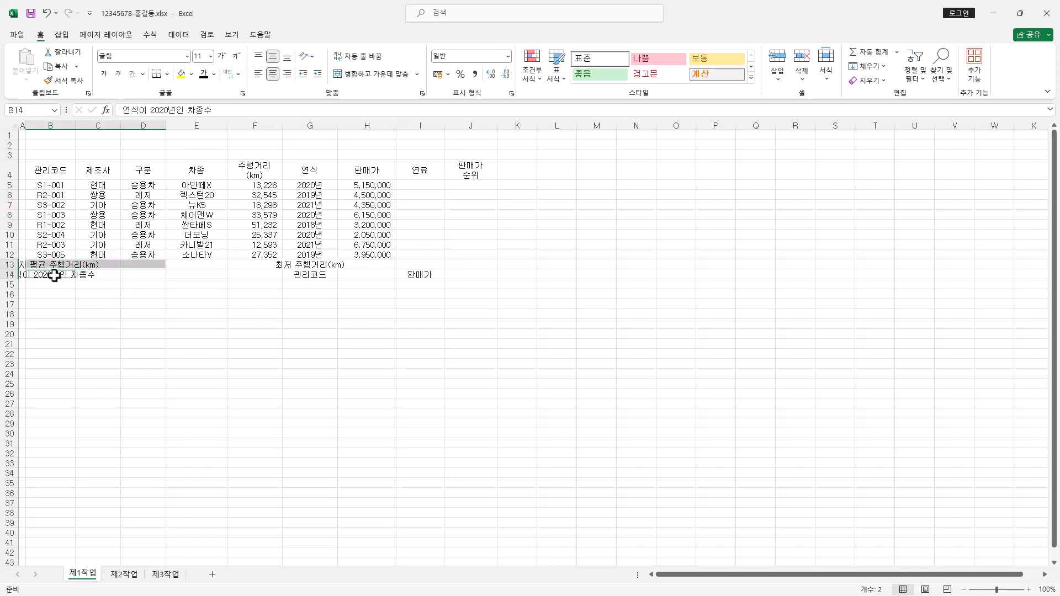
{"action": "left_click_drag", "start_coordinate": [54, 275], "coordinate": [125, 275]}
{"action": "left_click_drag", "start_coordinate": [257, 265], "coordinate": [407, 262]}
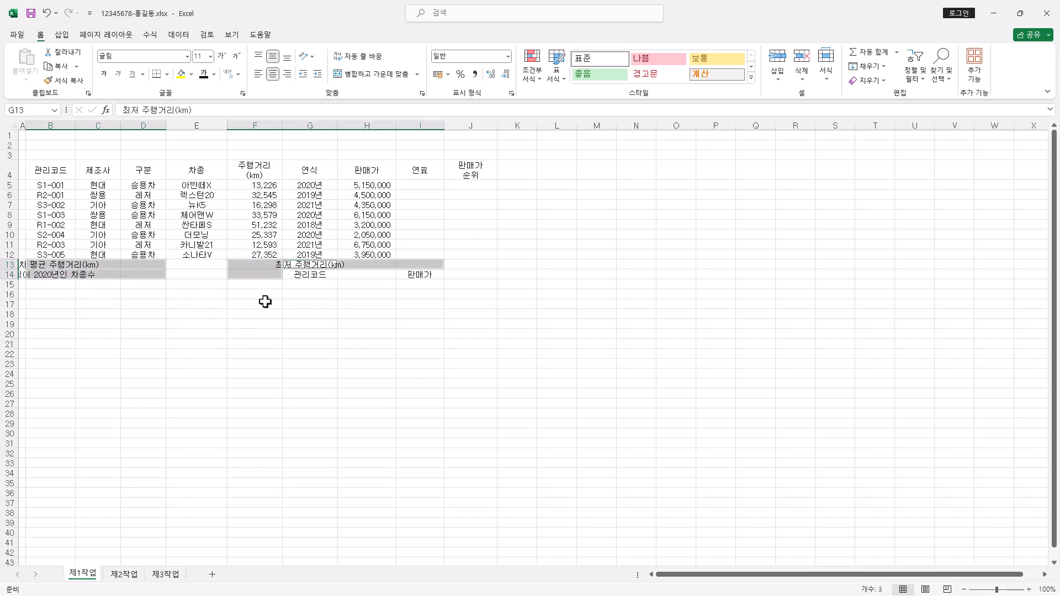
{"action": "left_click", "coordinate": [385, 77]}
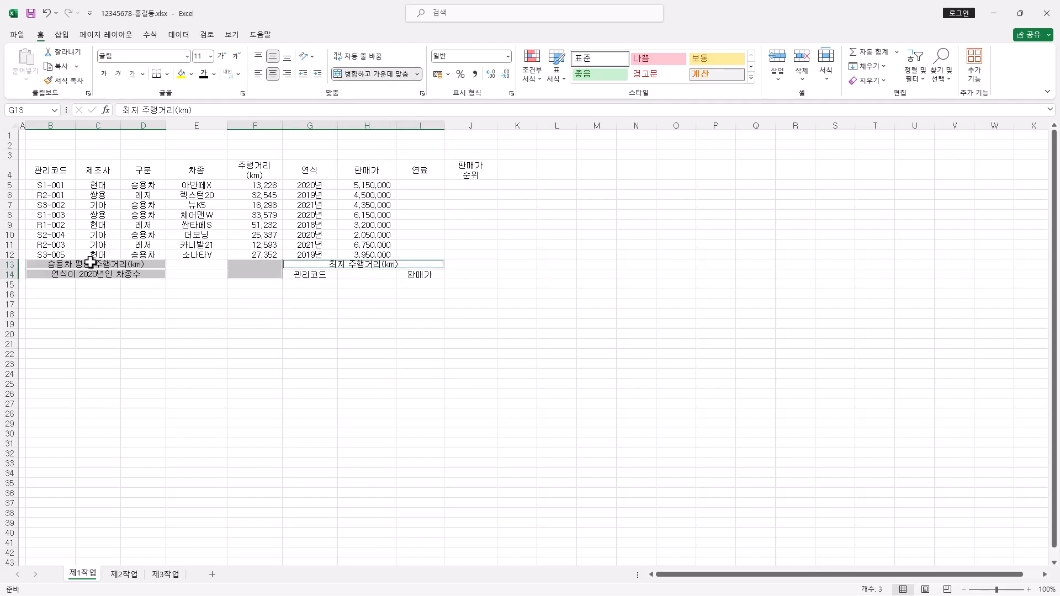
{"action": "left_click_drag", "start_coordinate": [10, 185], "coordinate": [15, 265]}
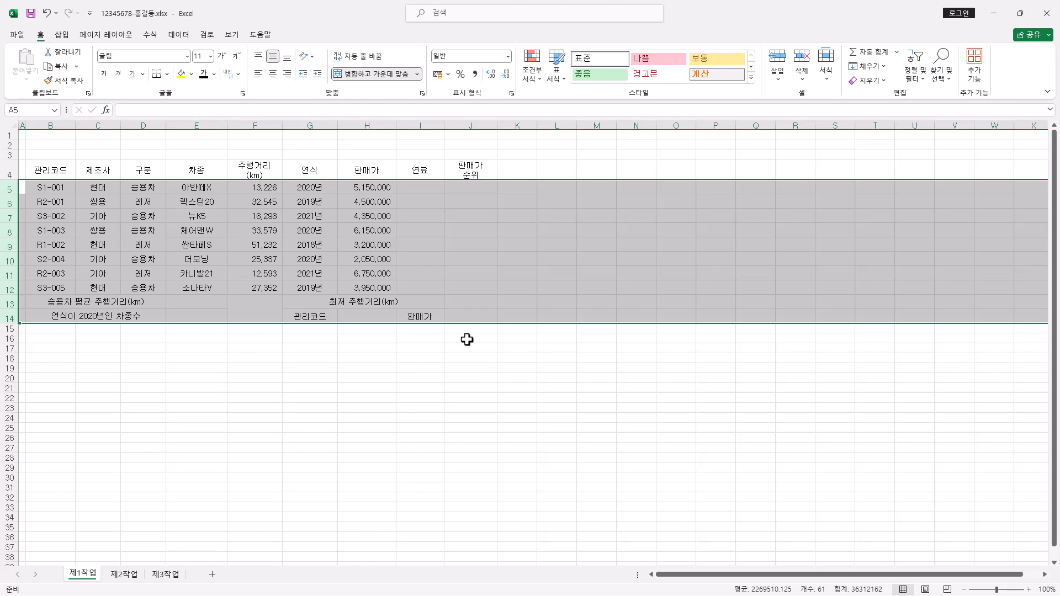
Apply all borders to B4:J14 plus thick outside borders around the header row, data rows 5 to 12 and summary rows 13 to 14 separately.
{"action": "scroll", "coordinate": [493, 360], "scroll_direction": "up", "scroll_amount": 3}
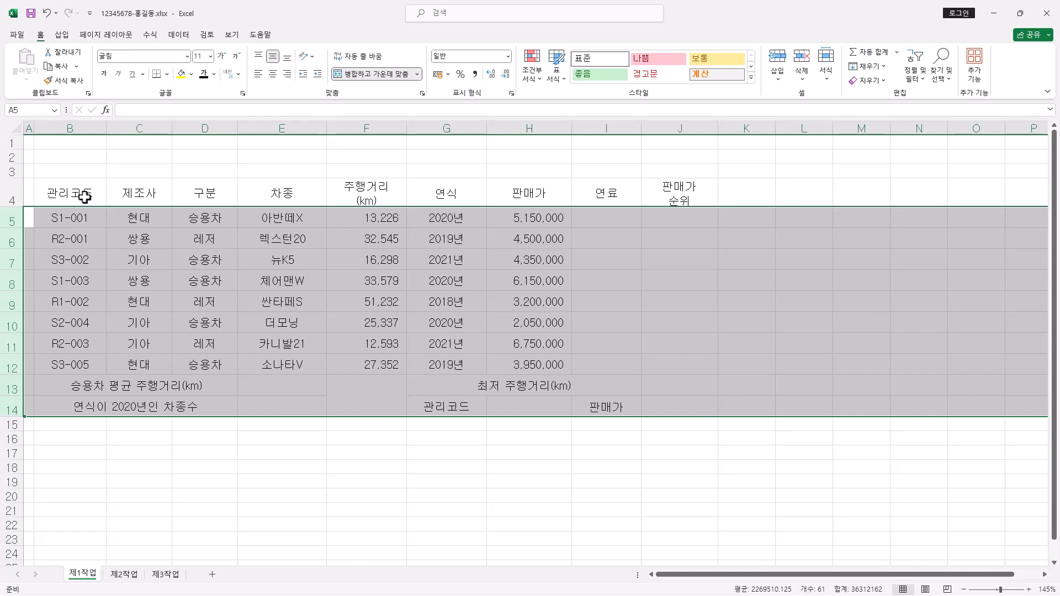
{"action": "left_click_drag", "start_coordinate": [84, 196], "coordinate": [653, 198]}
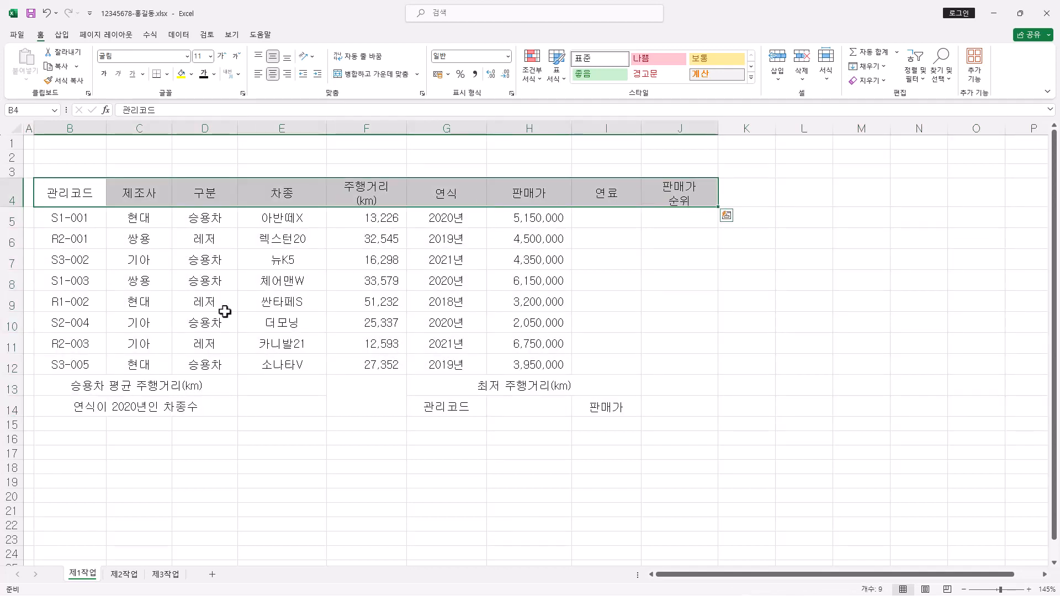
{"action": "left_click_drag", "start_coordinate": [77, 218], "coordinate": [674, 362]}
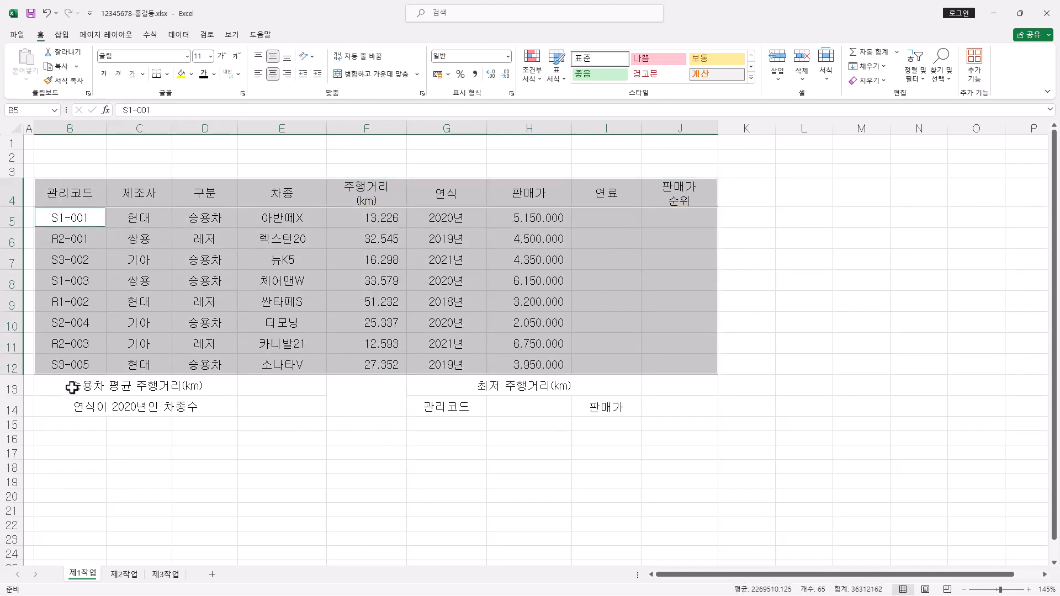
{"action": "left_click_drag", "start_coordinate": [72, 387], "coordinate": [643, 395]}
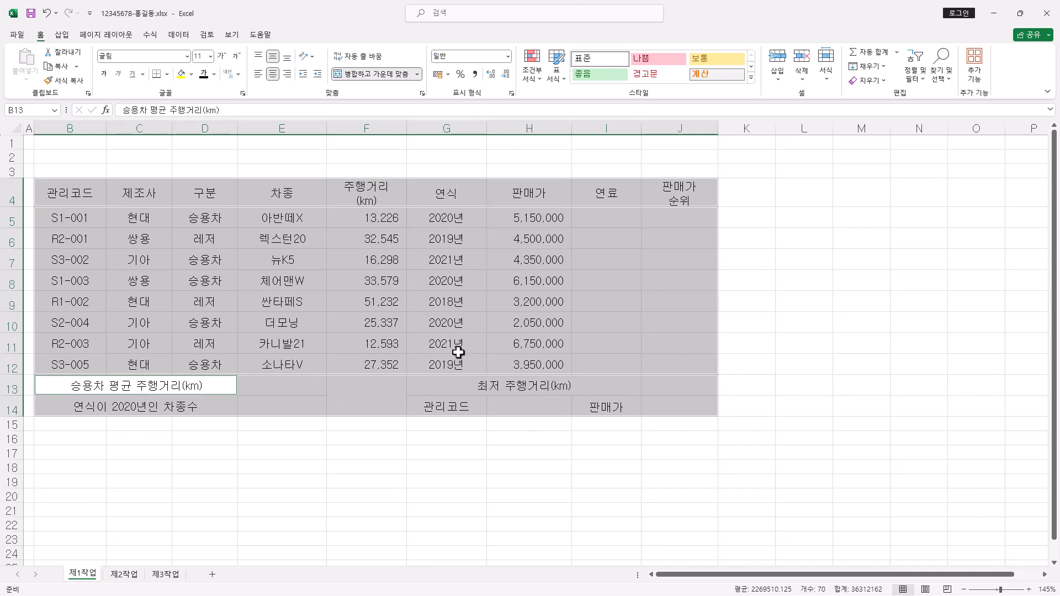
{"action": "left_click", "coordinate": [167, 74]}
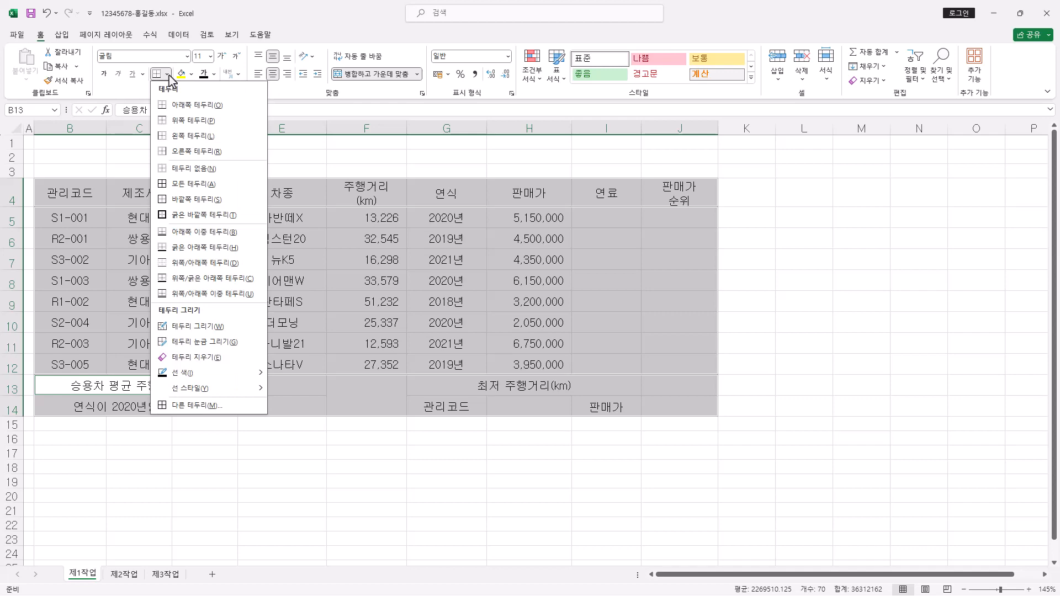
{"action": "left_click", "coordinate": [188, 183]}
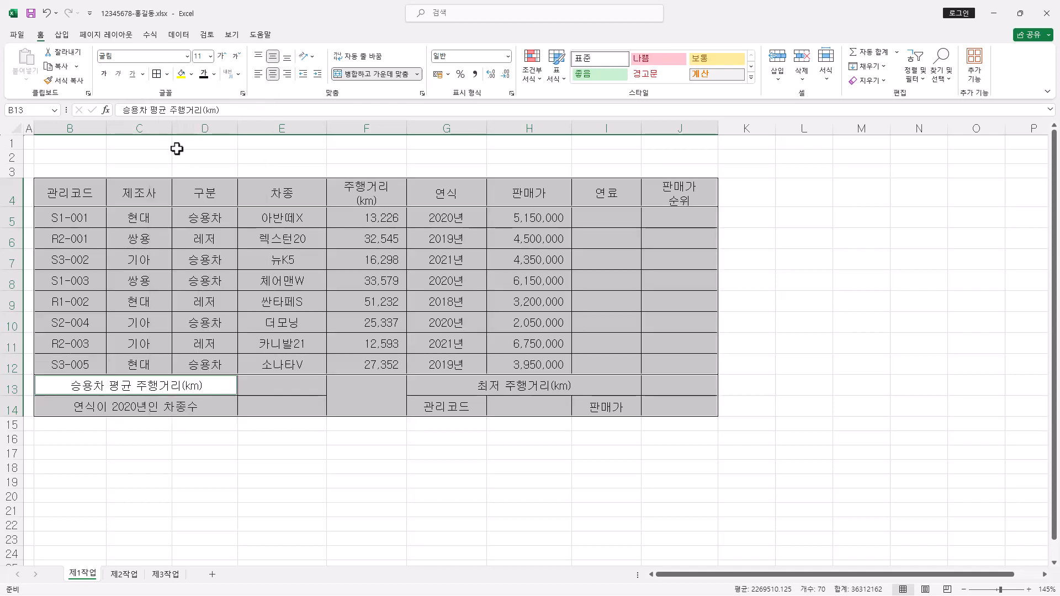
{"action": "left_click", "coordinate": [167, 74]}
{"action": "left_click", "coordinate": [186, 216]}
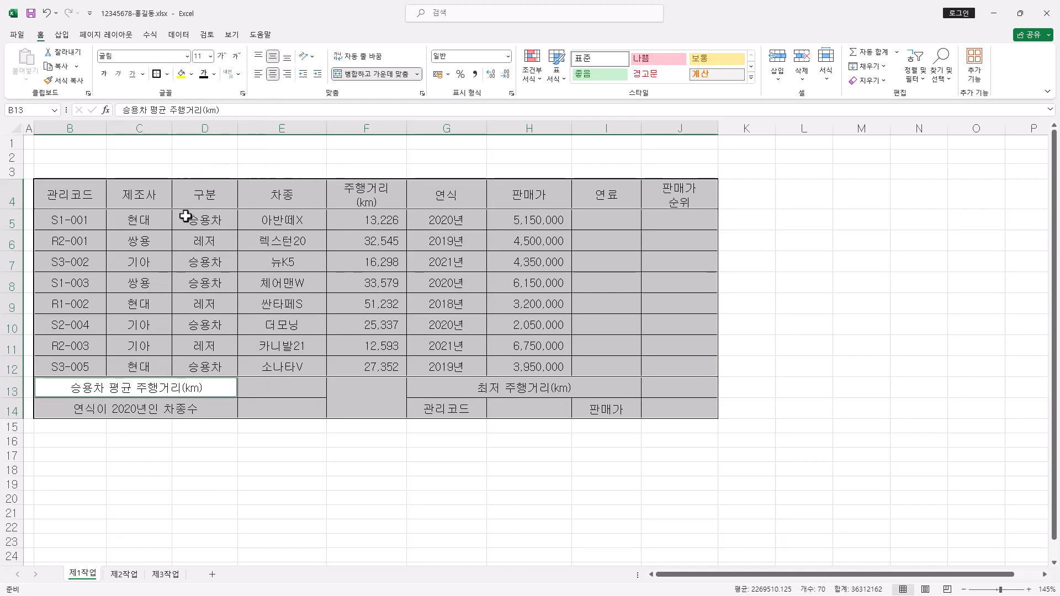
{"action": "left_click", "coordinate": [381, 426]}
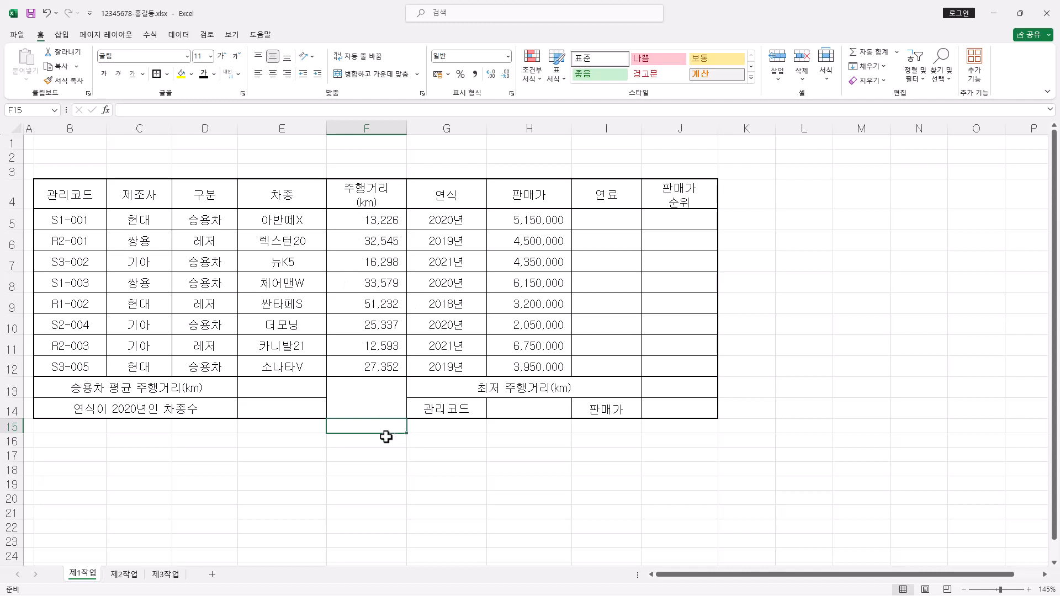
Add both diagonal border lines to the merged cell F13:F14 so that they form an X.
{"action": "left_click", "coordinate": [370, 400]}
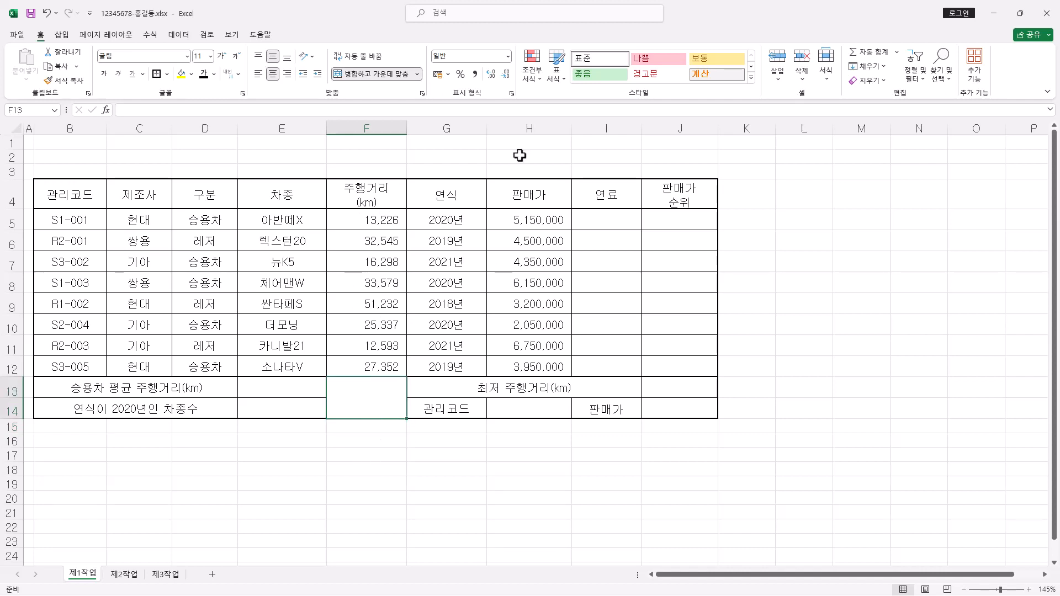
{"action": "left_click", "coordinate": [512, 93]}
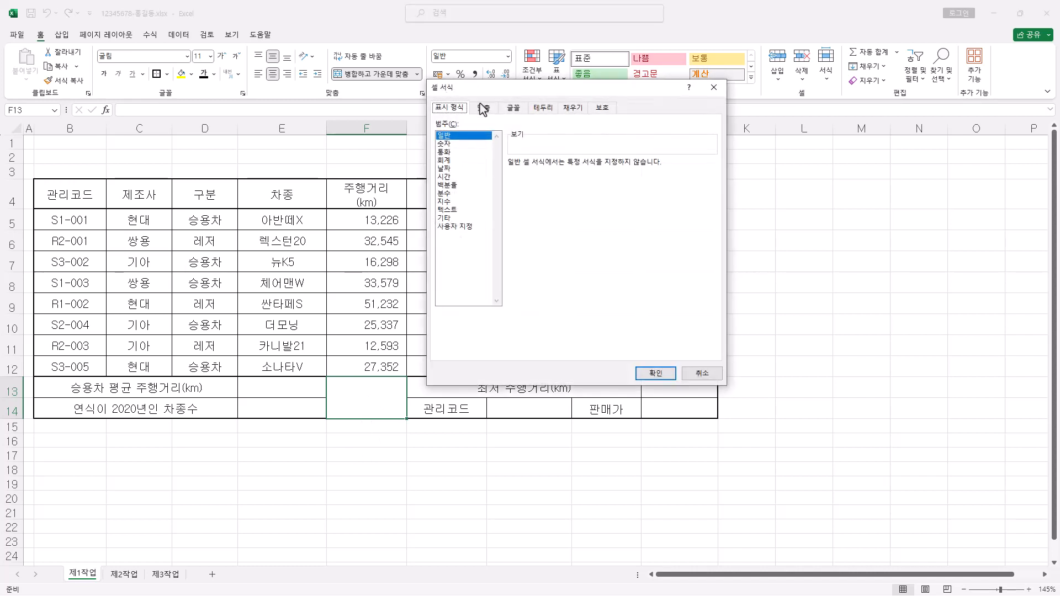
{"action": "left_click", "coordinate": [546, 107]}
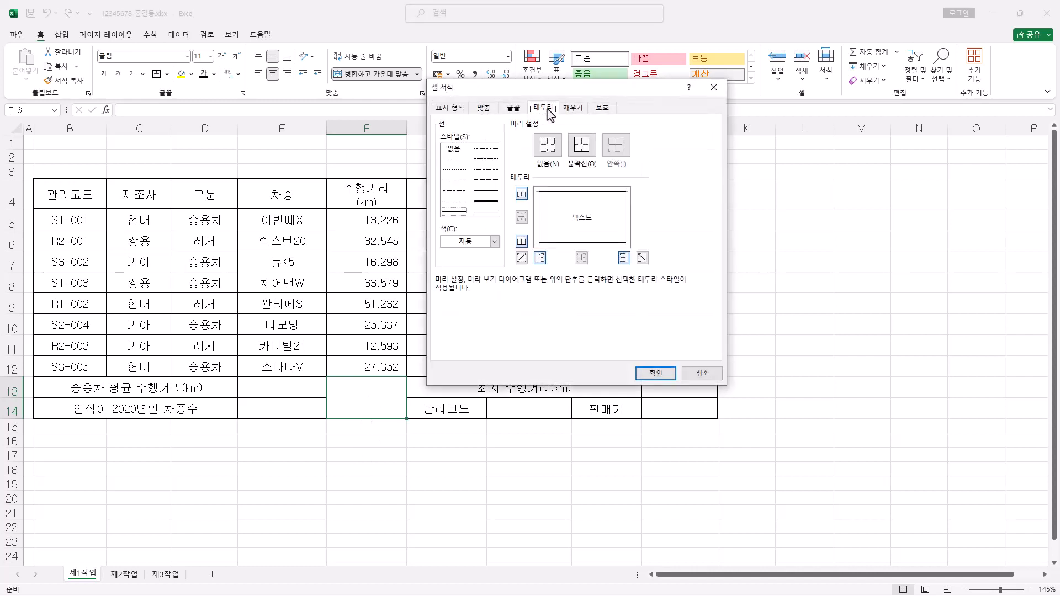
{"action": "left_click", "coordinate": [521, 258]}
{"action": "left_click", "coordinate": [642, 258]}
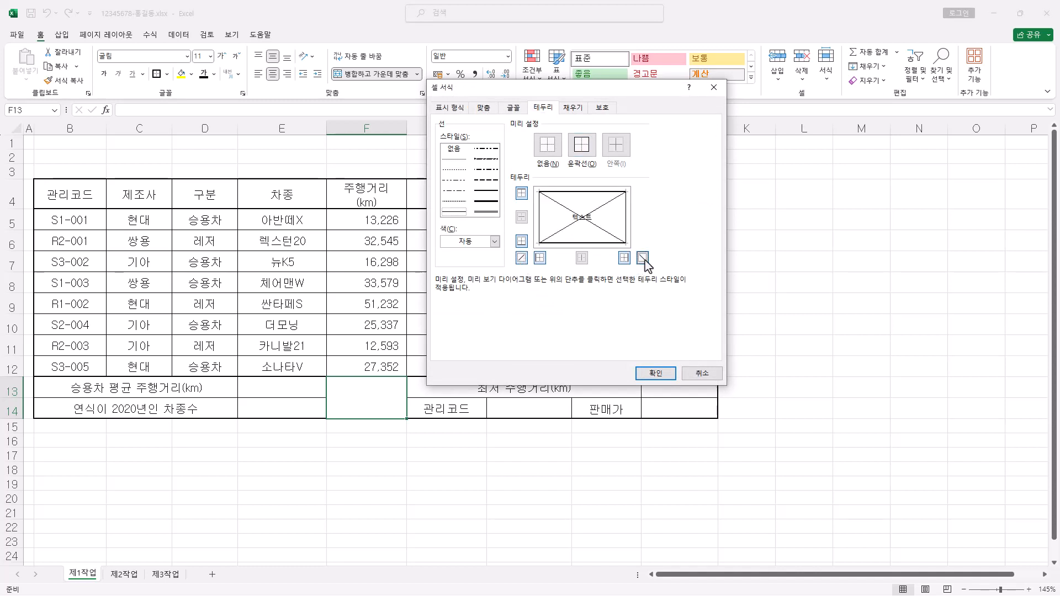
{"action": "left_click", "coordinate": [656, 373]}
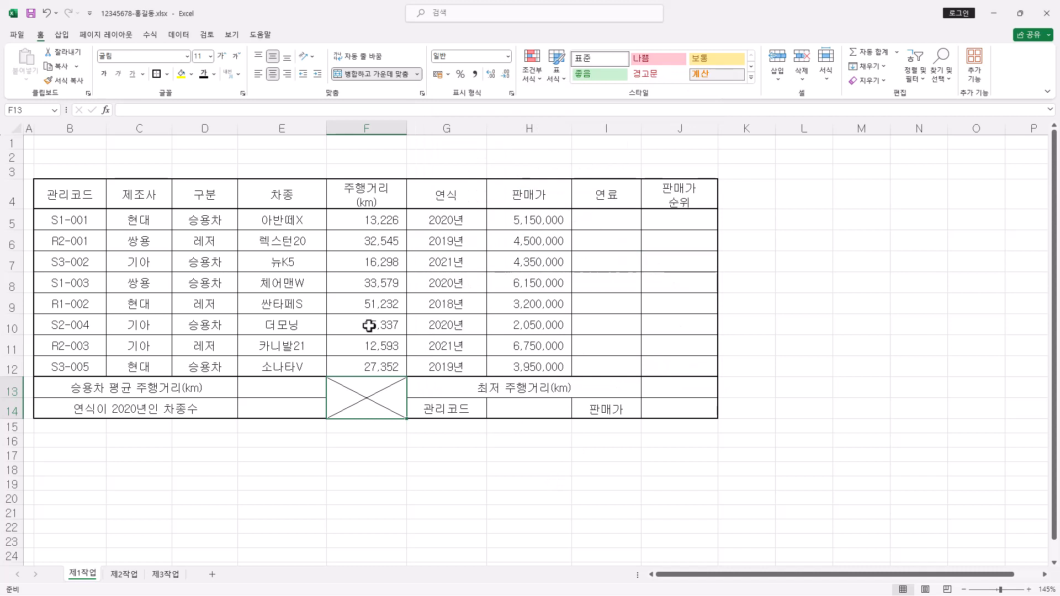
{"action": "left_click", "coordinate": [358, 196]}
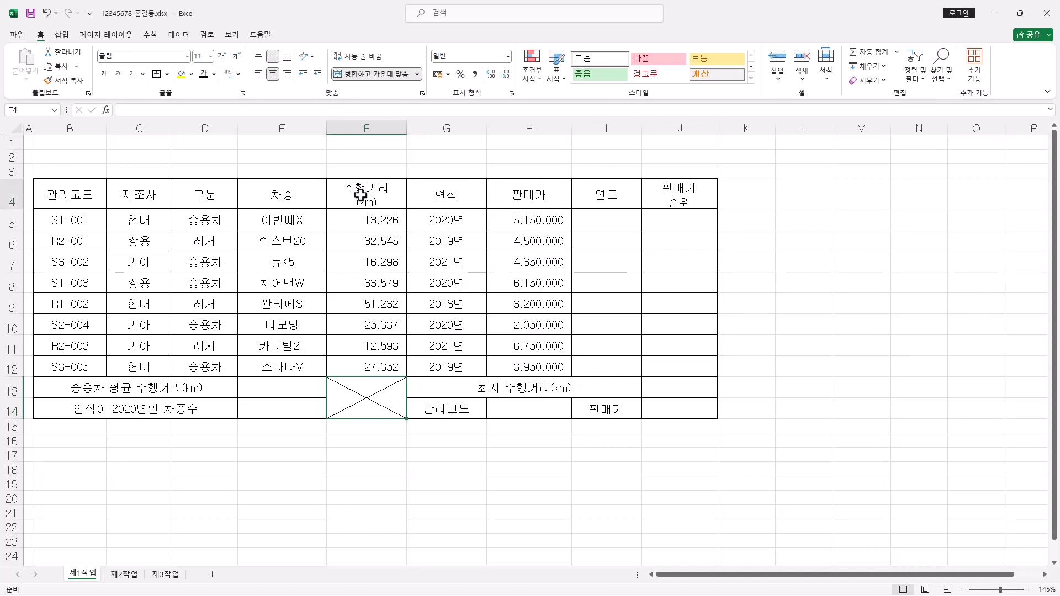
{"action": "left_click", "coordinate": [691, 197]}
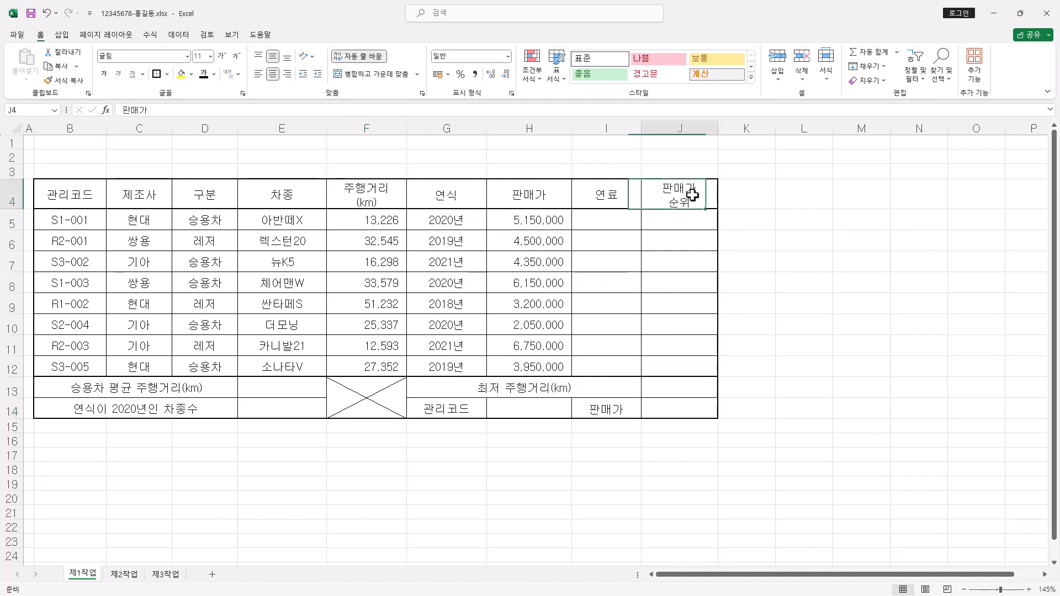
{"action": "left_click", "coordinate": [382, 199]}
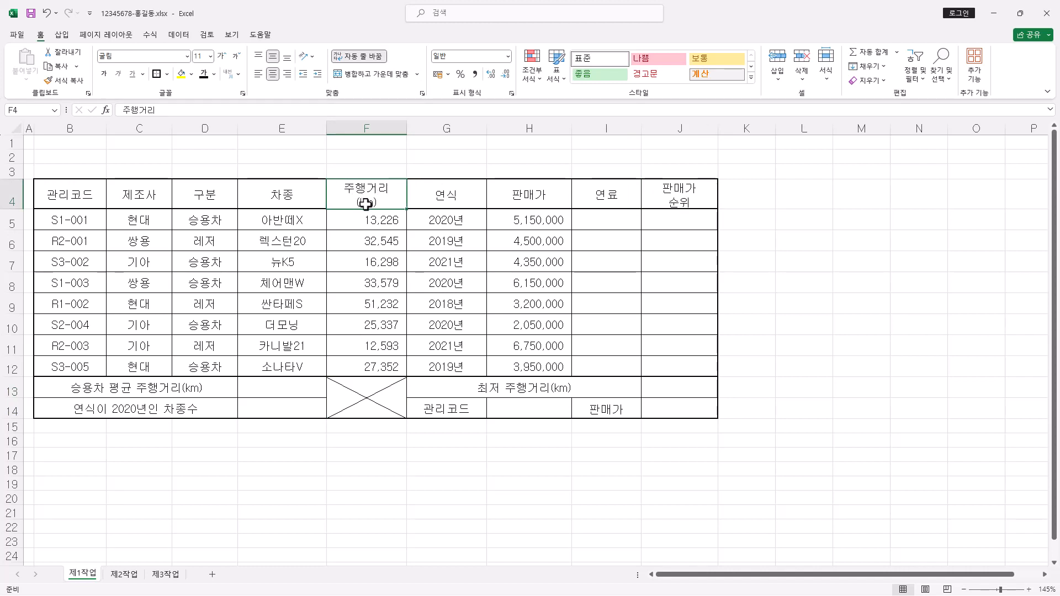
{"action": "left_click", "coordinate": [676, 202]}
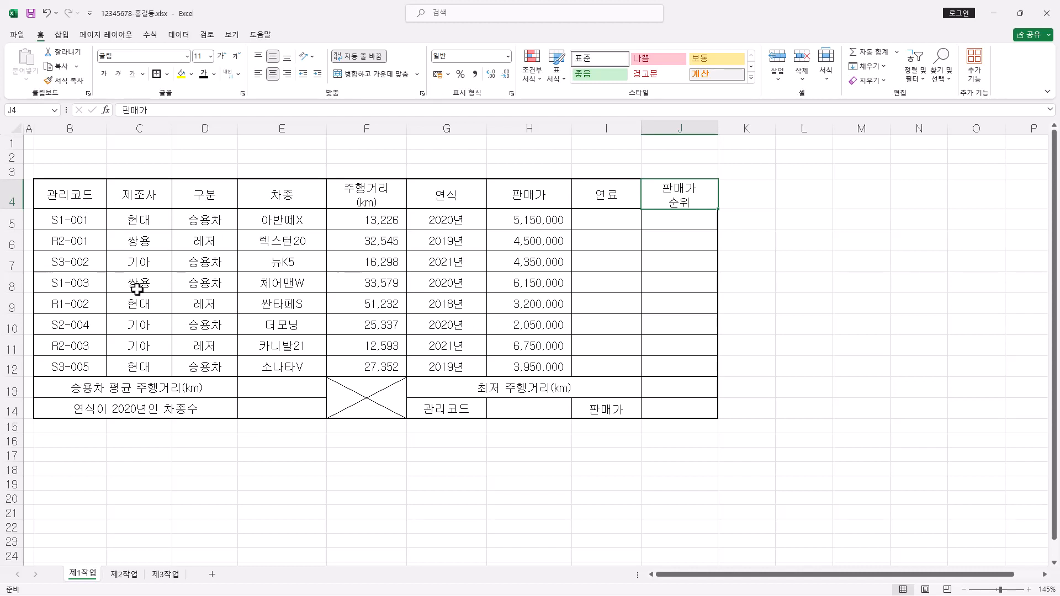
Fill the header row B4:J4 and the label cells G14 and I14 with standard orange.
{"action": "left_click_drag", "start_coordinate": [67, 200], "coordinate": [700, 200]}
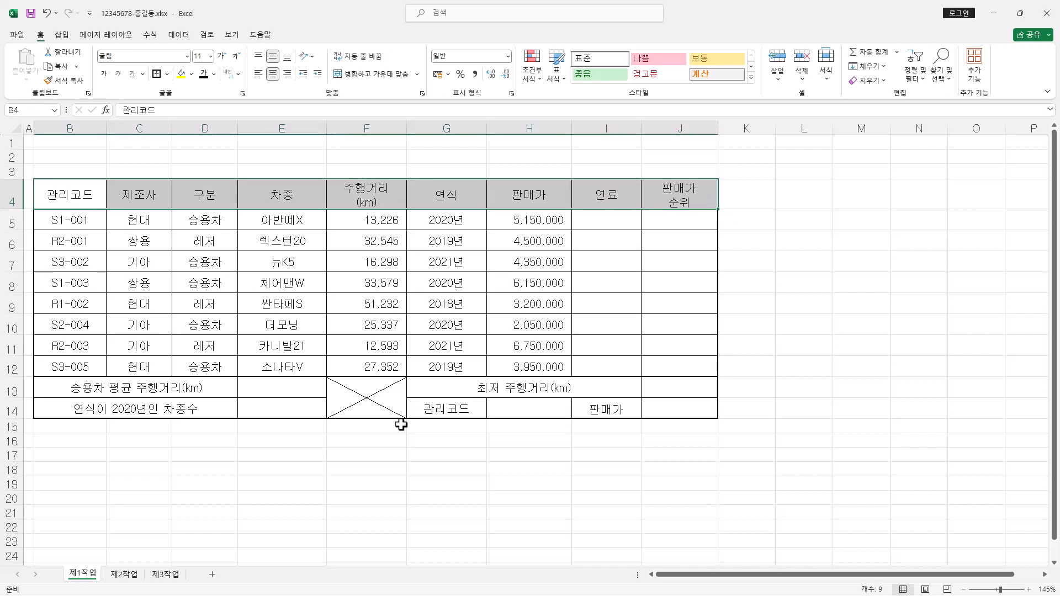
{"action": "left_click", "coordinate": [456, 411], "text": "ctrl"}
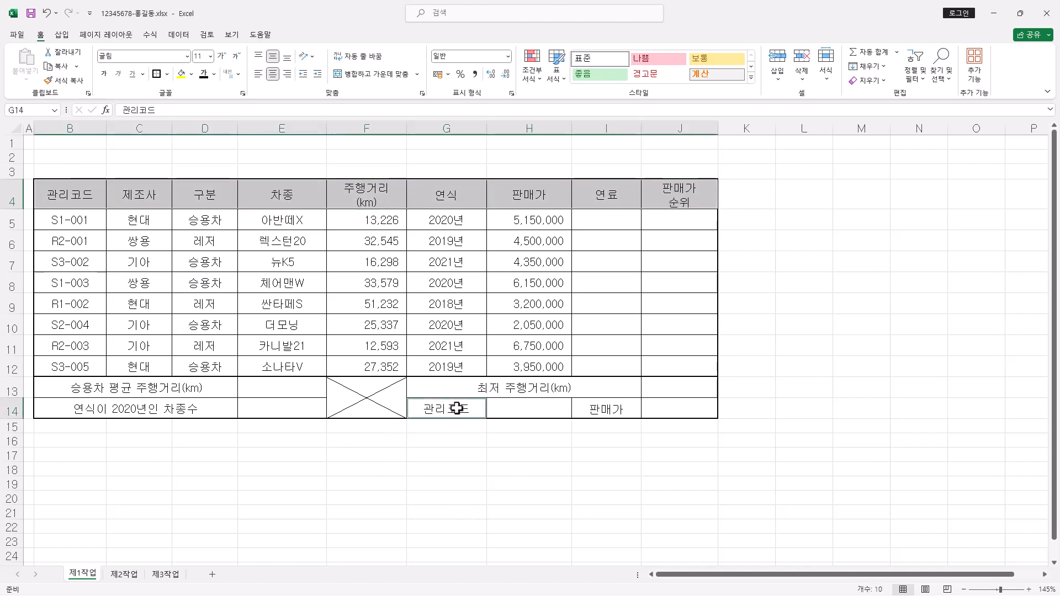
{"action": "left_click", "coordinate": [603, 415], "text": "ctrl"}
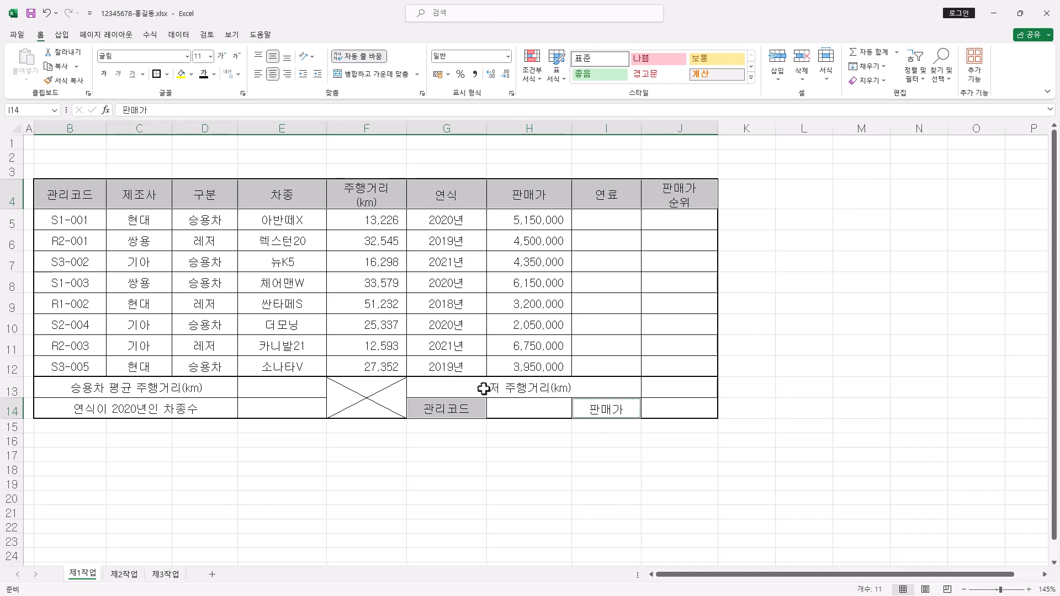
{"action": "left_click", "coordinate": [191, 75]}
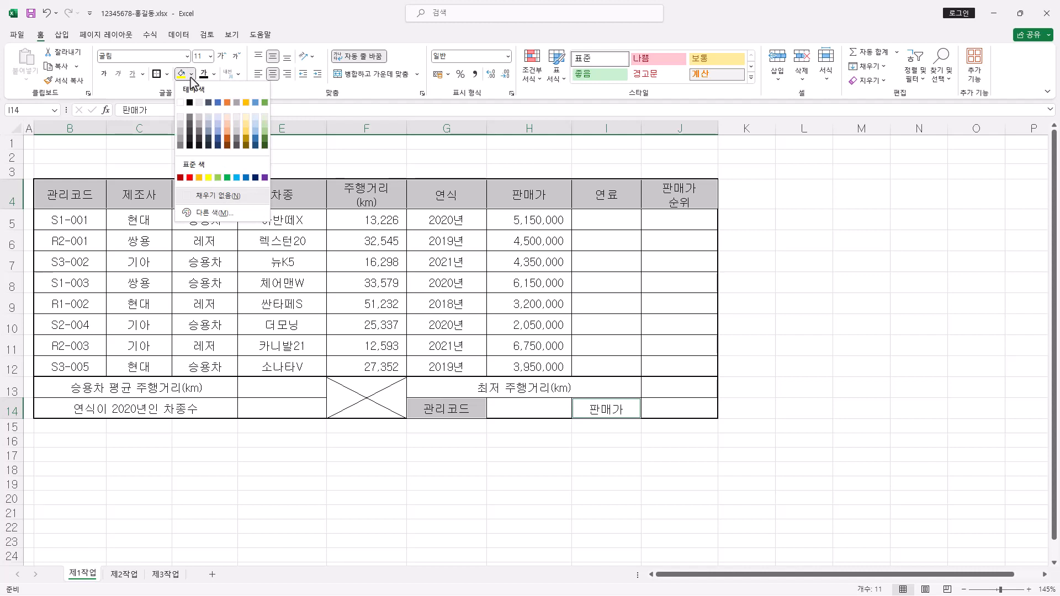
{"action": "left_click", "coordinate": [198, 178]}
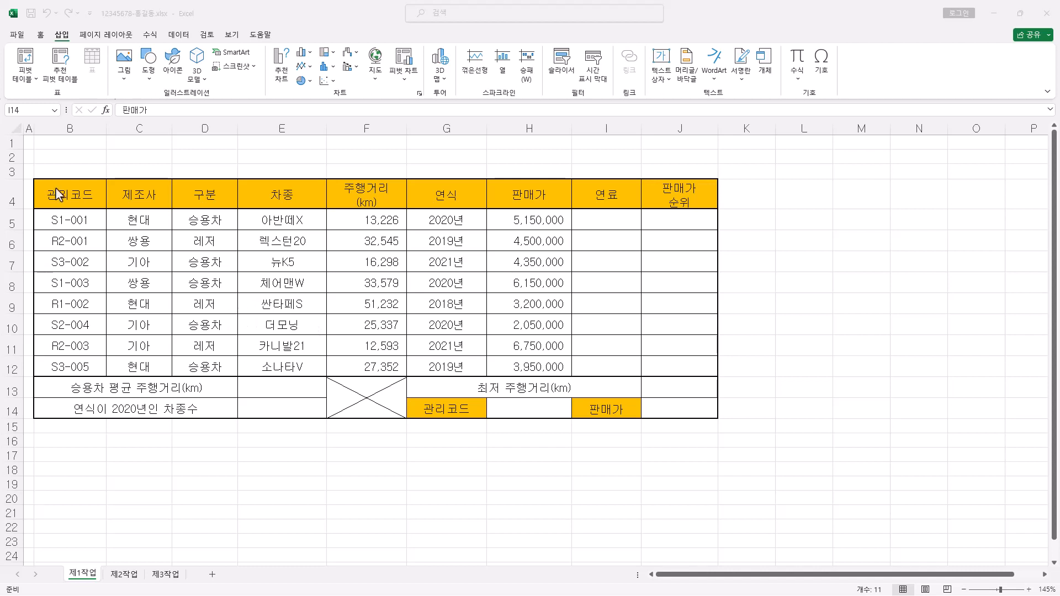
Increase the height of rows 1 to 3 evenly to make room for a title above the table.
{"action": "left_click", "coordinate": [11, 195]}
{"action": "left_click_drag", "start_coordinate": [12, 143], "coordinate": [11, 174]}
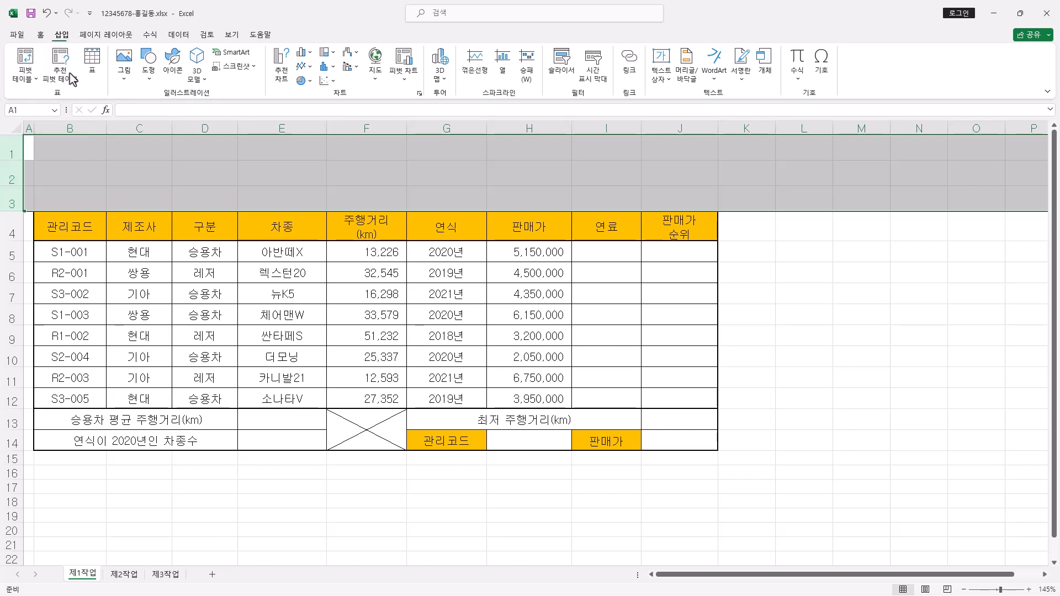
Draw a plaque shape about 15.4 cm wide and 2.06 cm high in rows 1 to 3 and give it the outer right-offset shadow.
{"action": "left_click", "coordinate": [153, 82]}
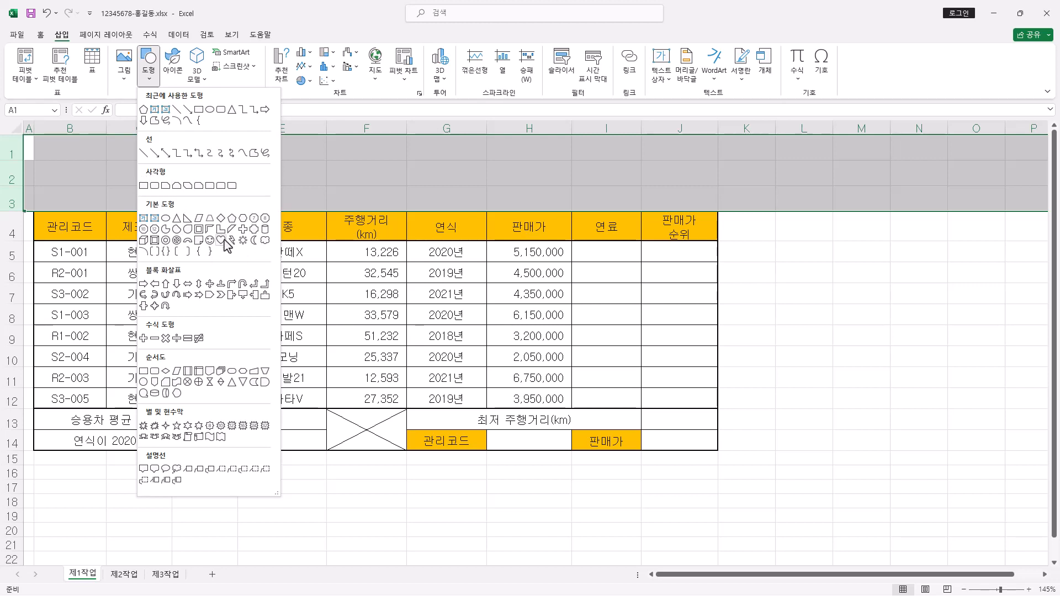
{"action": "left_click", "coordinate": [254, 232]}
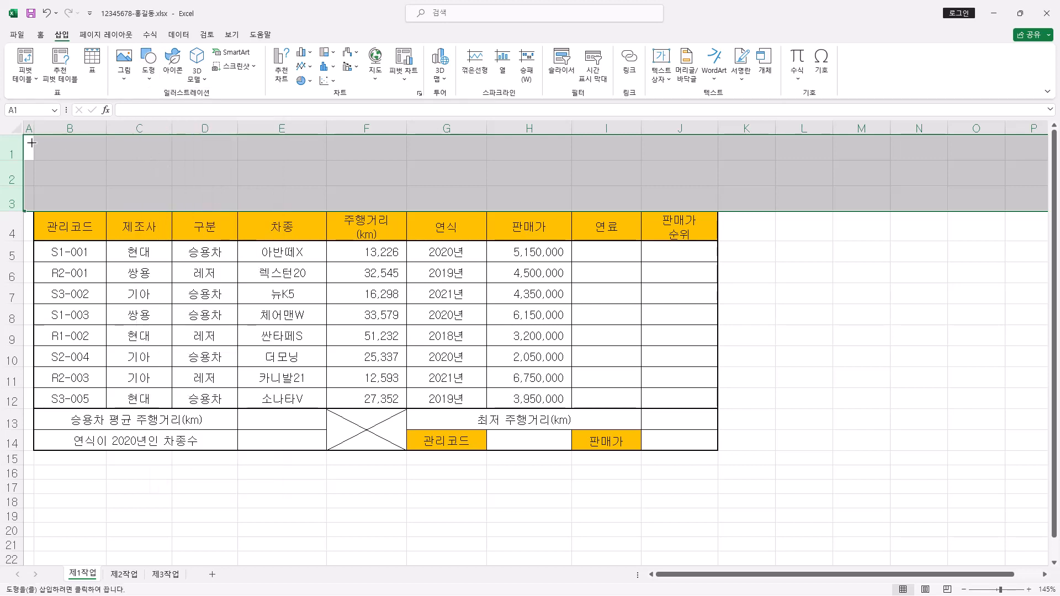
{"action": "mouse_move", "coordinate": [34, 143]}
{"action": "left_mouse_down"}
{"action": "mouse_move", "coordinate": [404, 205]}
{"action": "mouse_move", "coordinate": [447, 204]}
{"action": "mouse_move", "coordinate": [463, 173]}
{"action": "mouse_move", "coordinate": [500, 175]}
{"action": "left_mouse_up"}
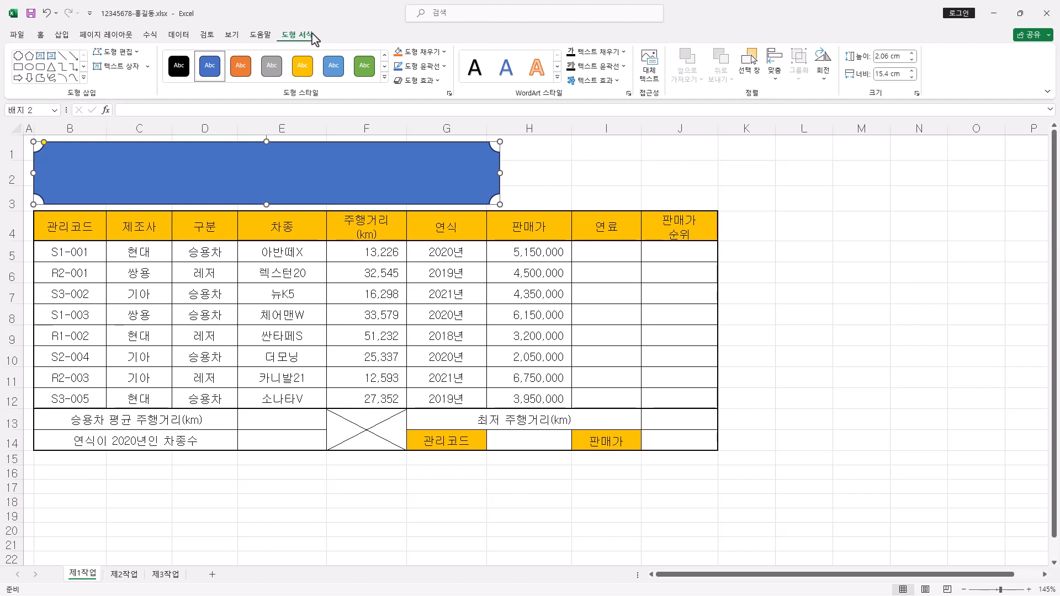
{"action": "left_click", "coordinate": [439, 81]}
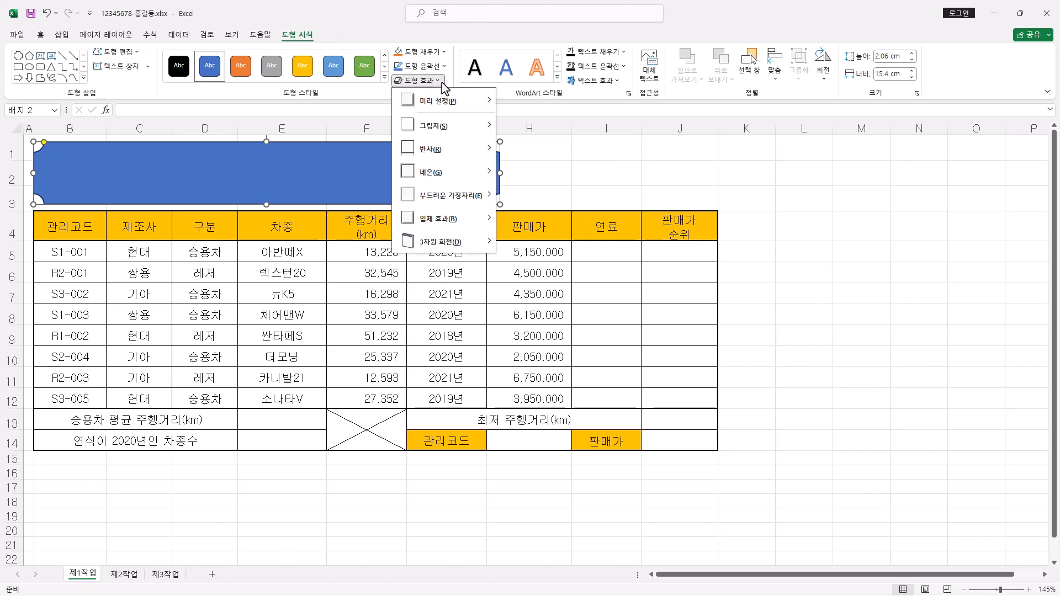
{"action": "mouse_move", "coordinate": [463, 128]}
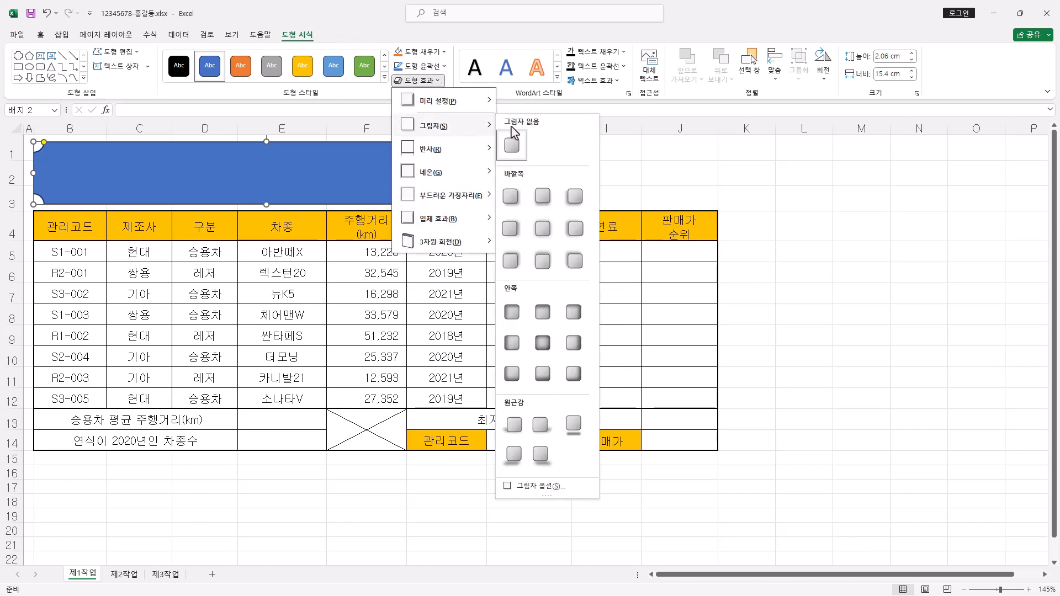
{"action": "left_click", "coordinate": [510, 234]}
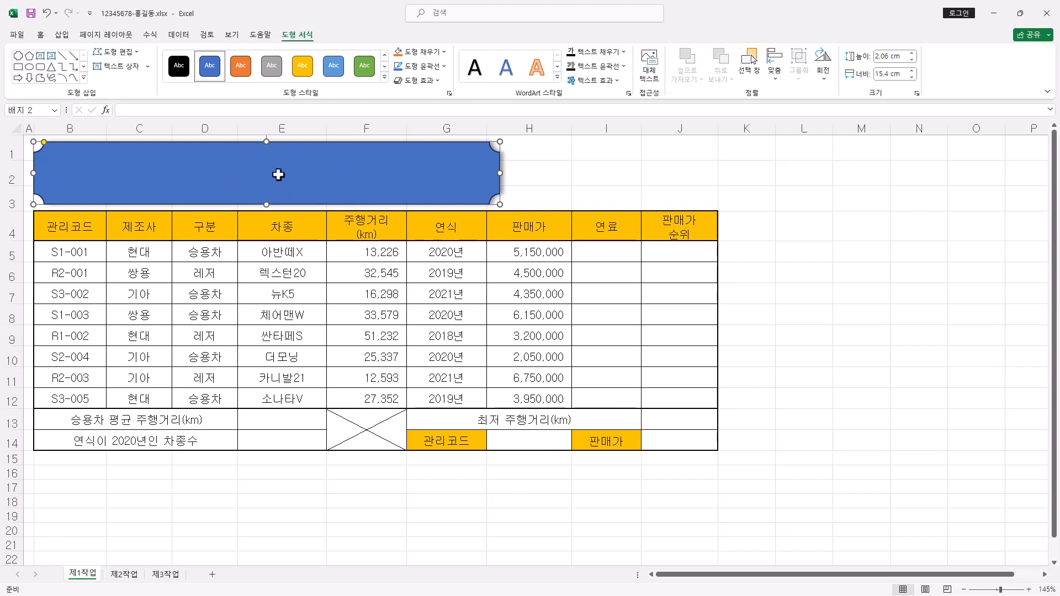
Enter the title 푸른중고나라 자동차 판매관리 in the plaque shape and fill the shape with standard yellow.
{"action": "type", "text": "푸른중고나라 자동차 판매관리"}
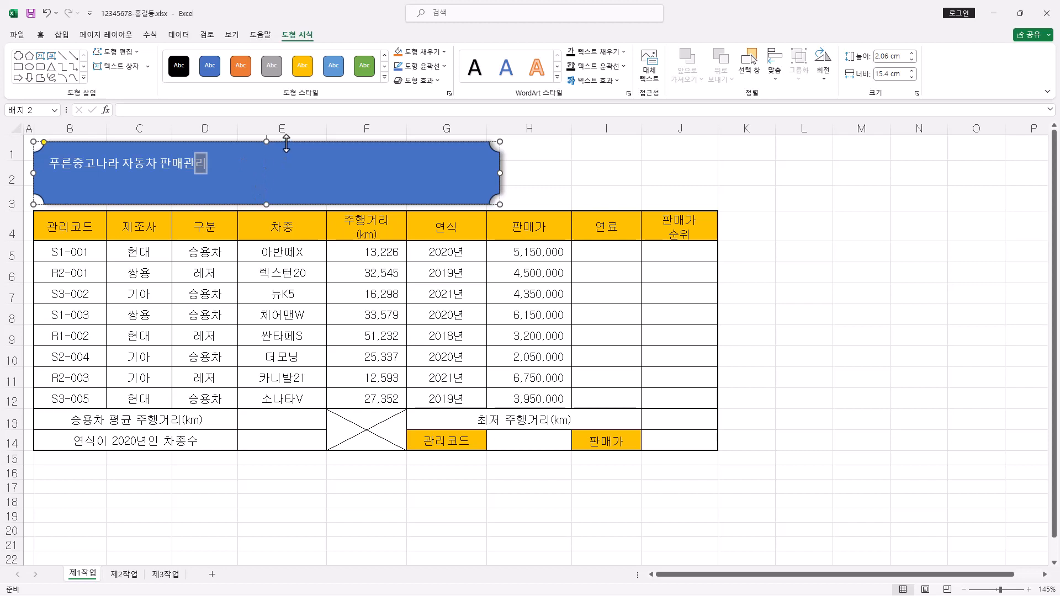
{"action": "left_click", "coordinate": [286, 143]}
{"action": "left_click", "coordinate": [444, 51]}
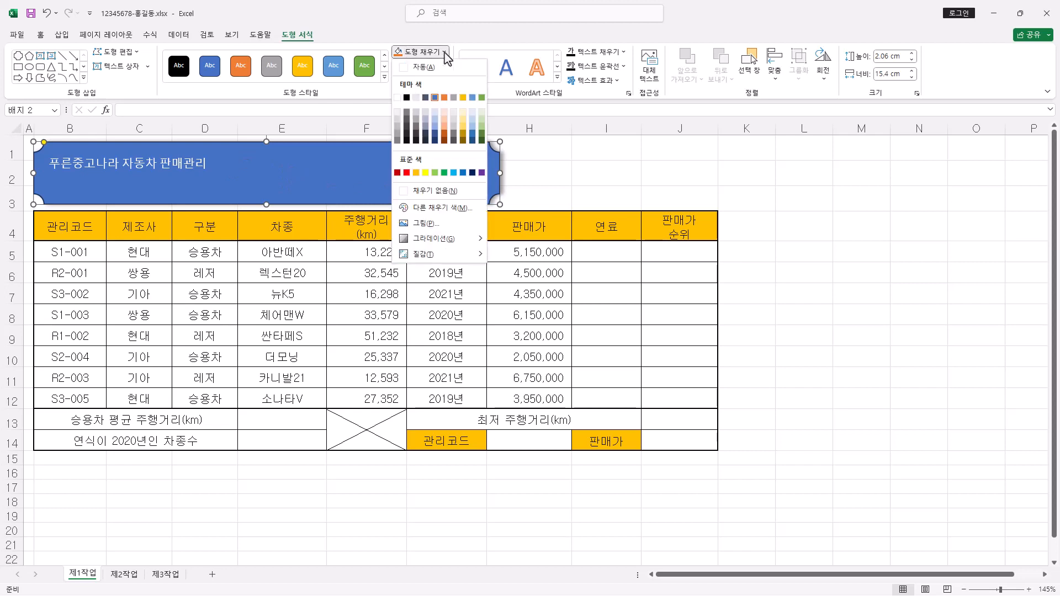
{"action": "left_click", "coordinate": [425, 174]}
{"action": "left_click", "coordinate": [41, 35]}
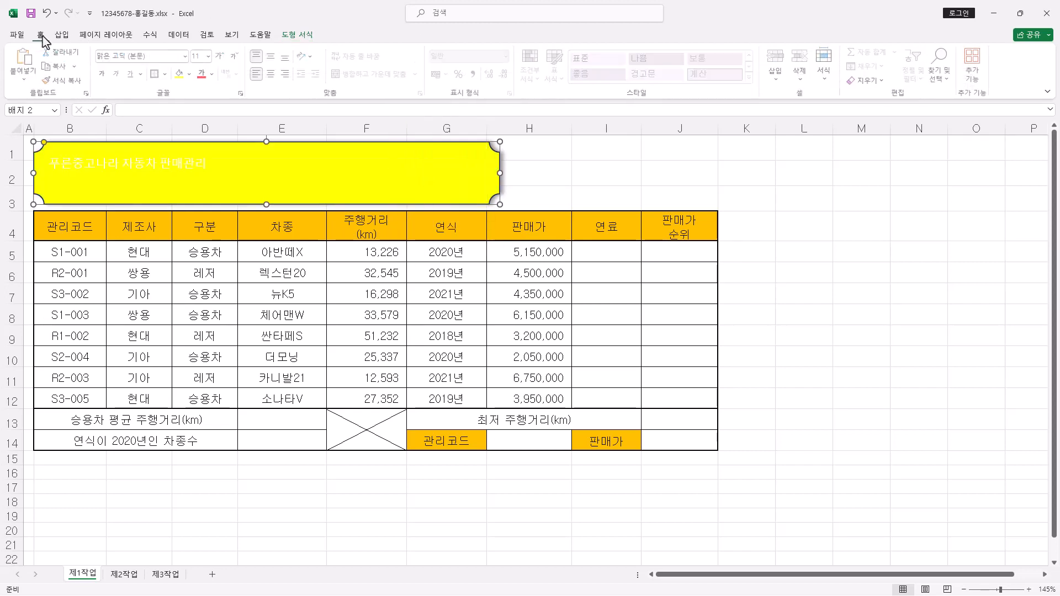
{"action": "left_click", "coordinate": [191, 74]}
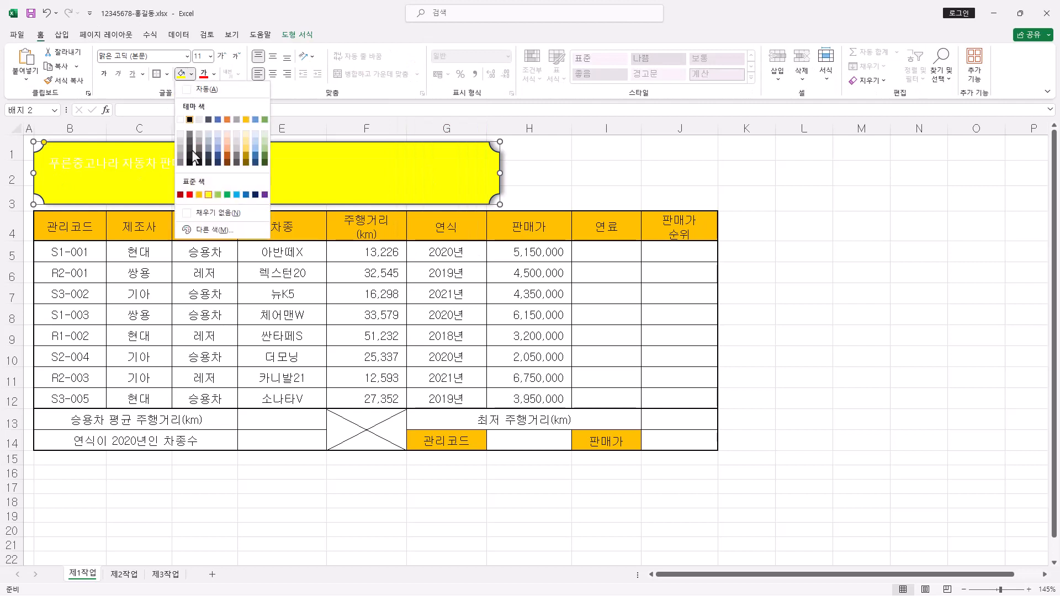
{"action": "left_click", "coordinate": [210, 195]}
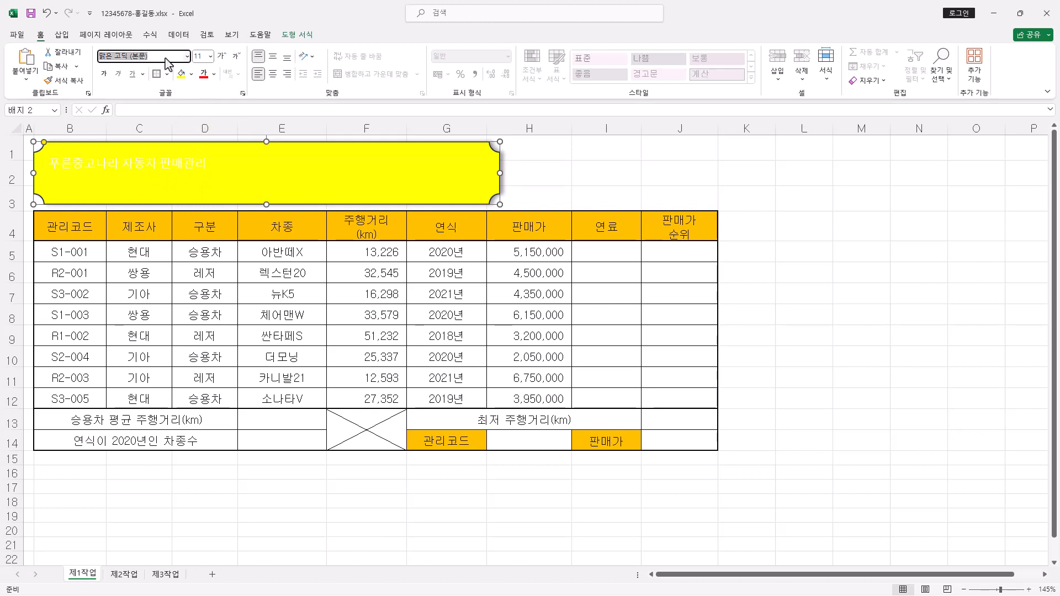
Format the title text in the shape as 굴림, size 24, bold and black, centred both horizontally and vertically.
{"action": "type", "text": "굴림"}
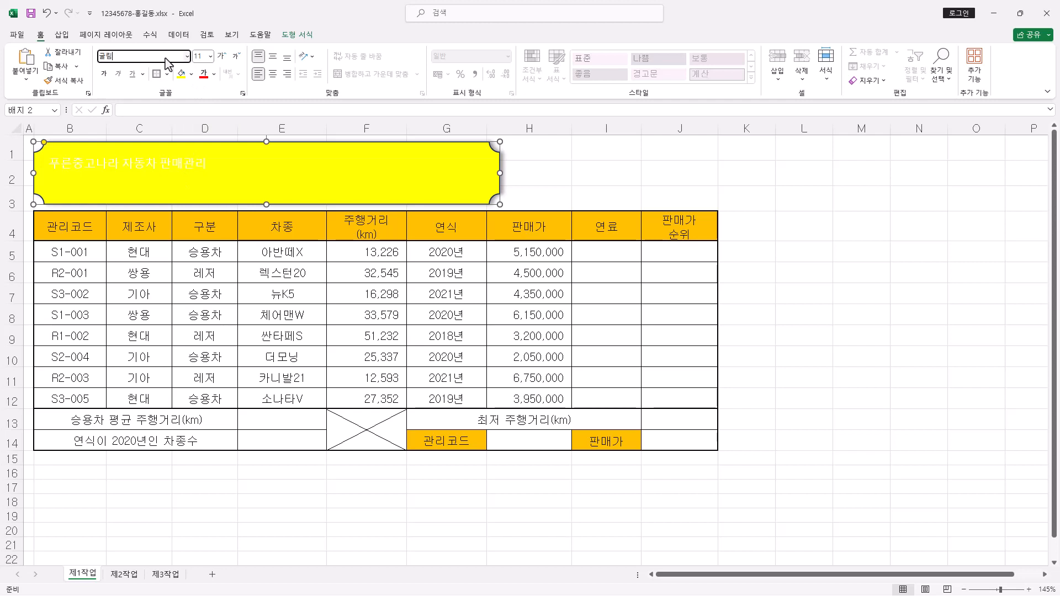
{"action": "key", "text": "Return"}
{"action": "left_click", "coordinate": [210, 56]}
{"action": "left_click", "coordinate": [214, 194]}
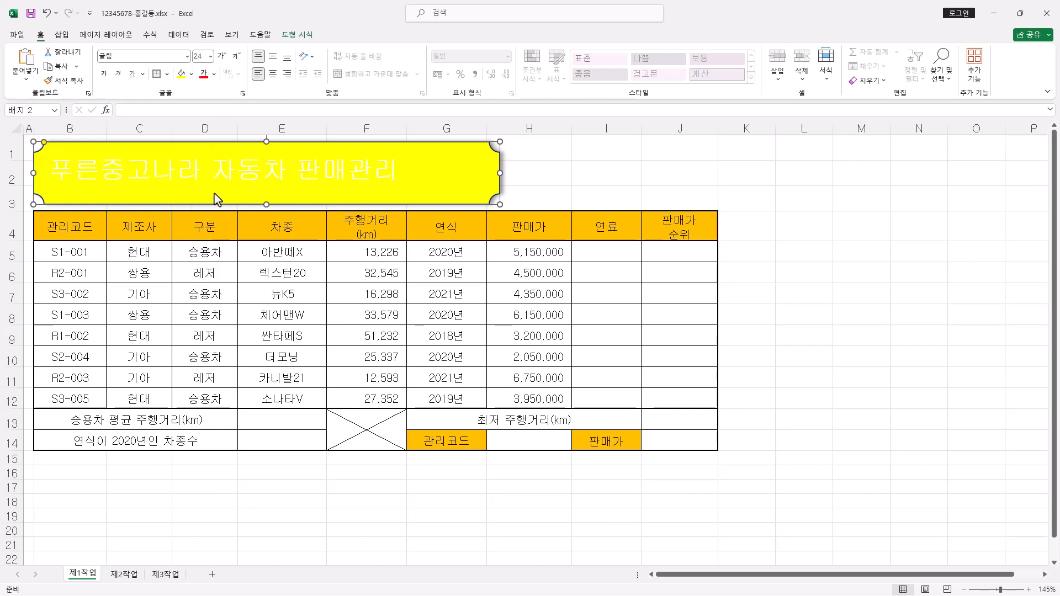
{"action": "left_click", "coordinate": [214, 76]}
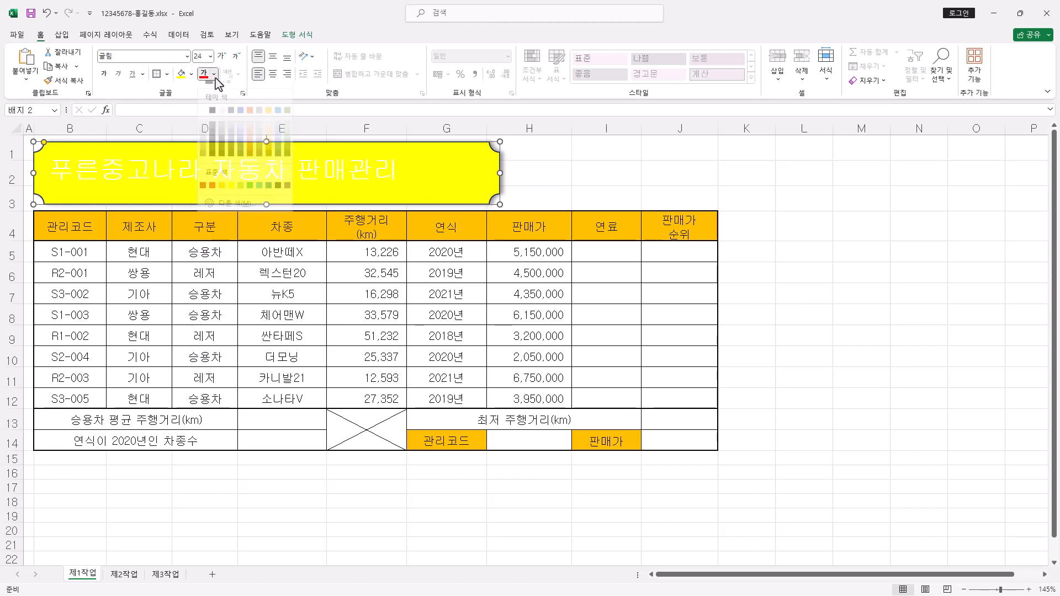
{"action": "left_click", "coordinate": [213, 110]}
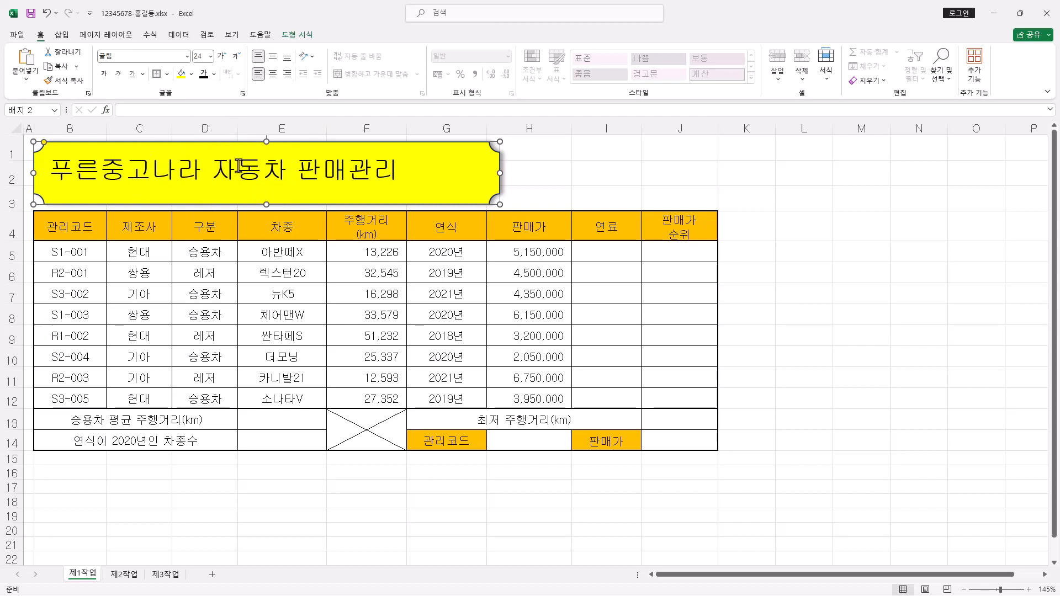
{"action": "left_click", "coordinate": [273, 56]}
{"action": "left_click", "coordinate": [273, 74]}
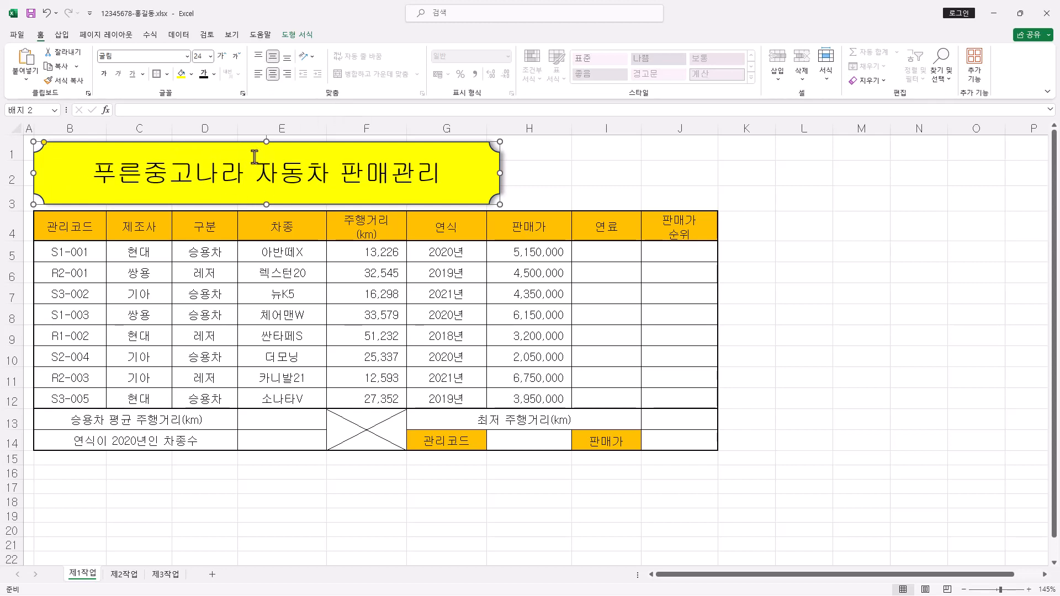
{"action": "left_click", "coordinate": [104, 75]}
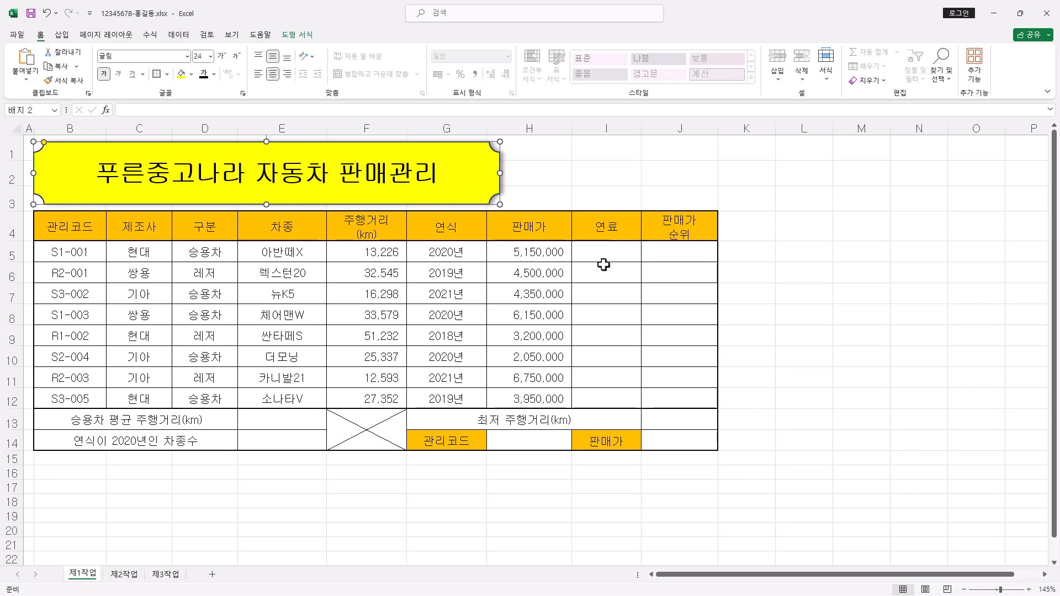
Merge and centre L17:L18 with 결재 entered as vertical text, and narrow column L to fit it.
{"action": "scroll", "coordinate": [604, 264], "scroll_direction": "down", "scroll_amount": 3}
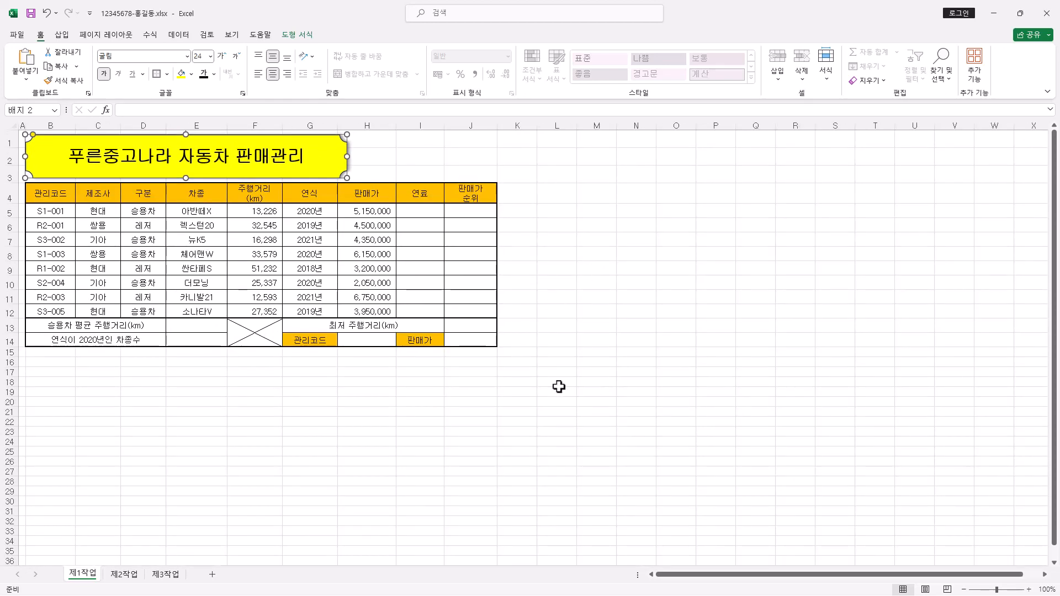
{"action": "left_click", "coordinate": [564, 370]}
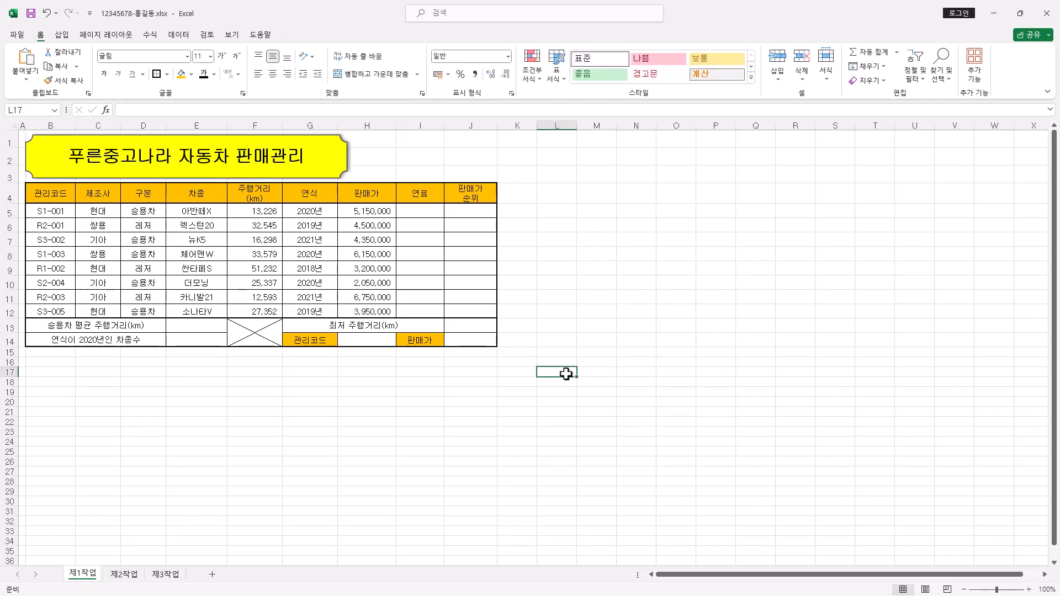
{"action": "left_click_drag", "start_coordinate": [566, 374], "coordinate": [565, 382]}
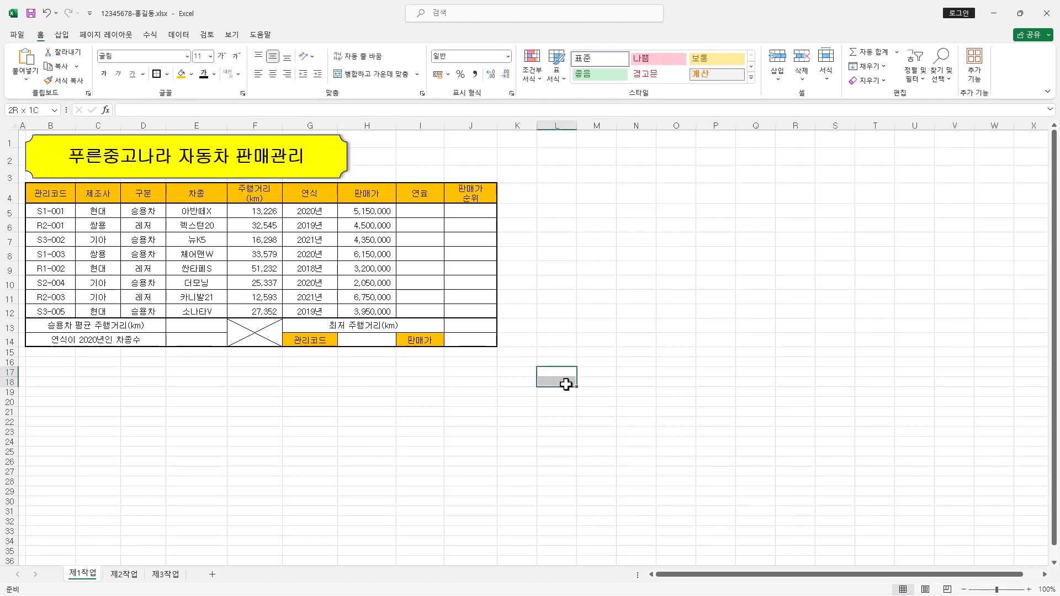
{"action": "left_click", "coordinate": [385, 77]}
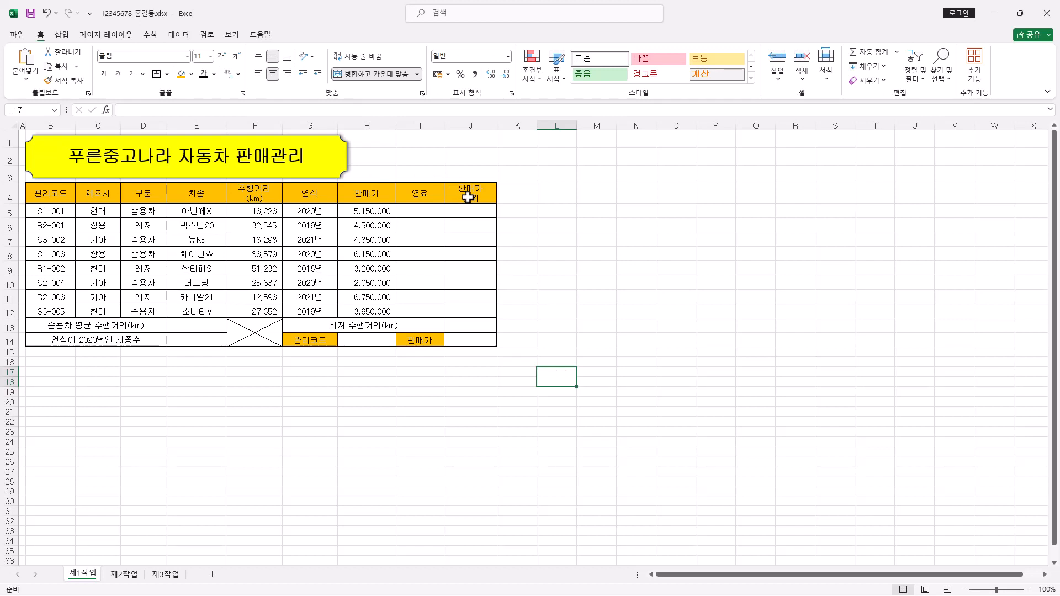
{"action": "left_click", "coordinate": [304, 56]}
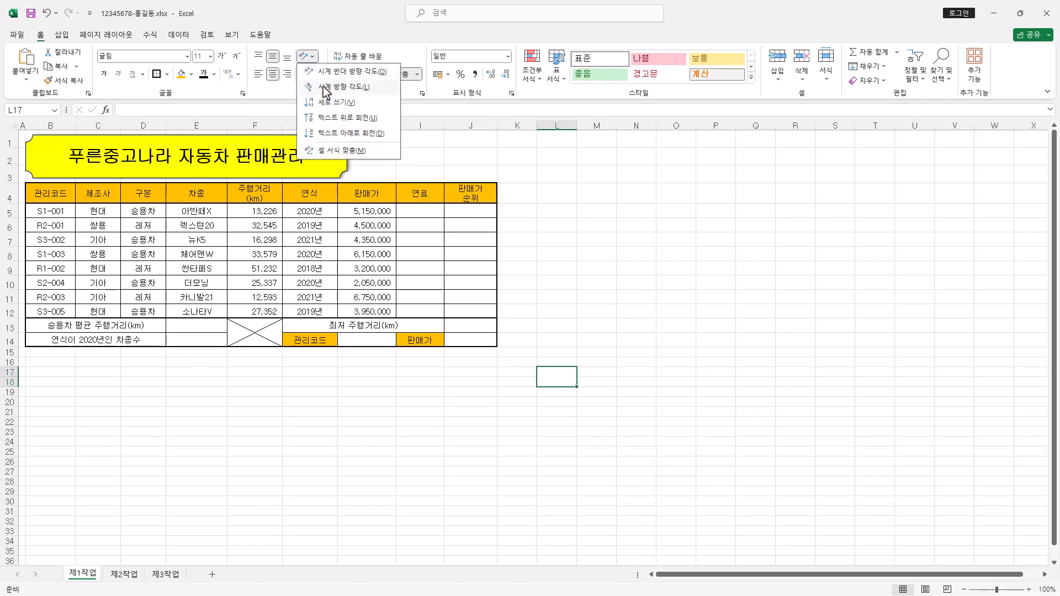
{"action": "left_click", "coordinate": [412, 141]}
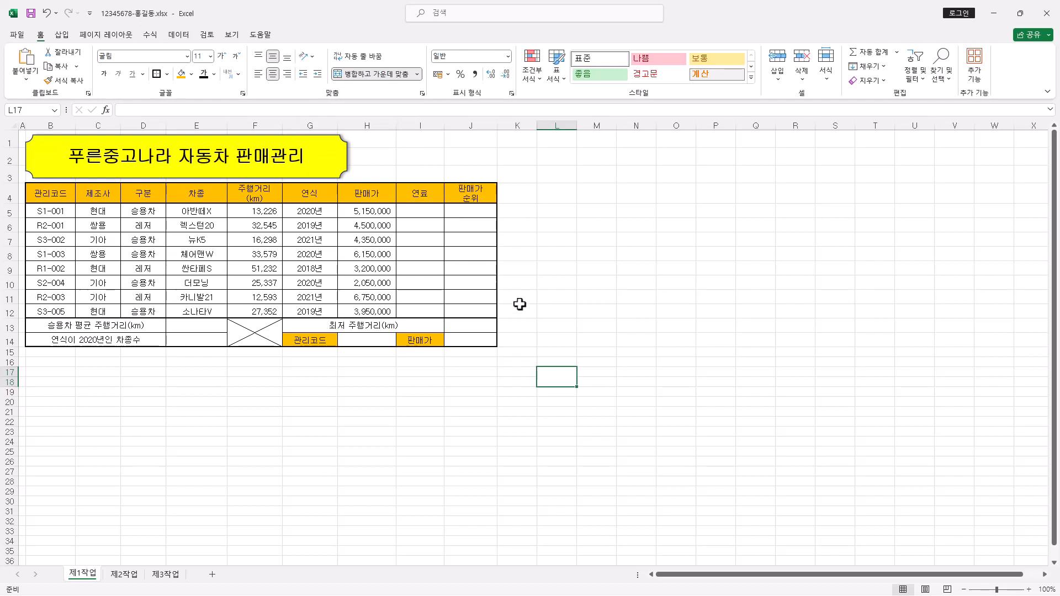
{"action": "type", "text": "결재"}
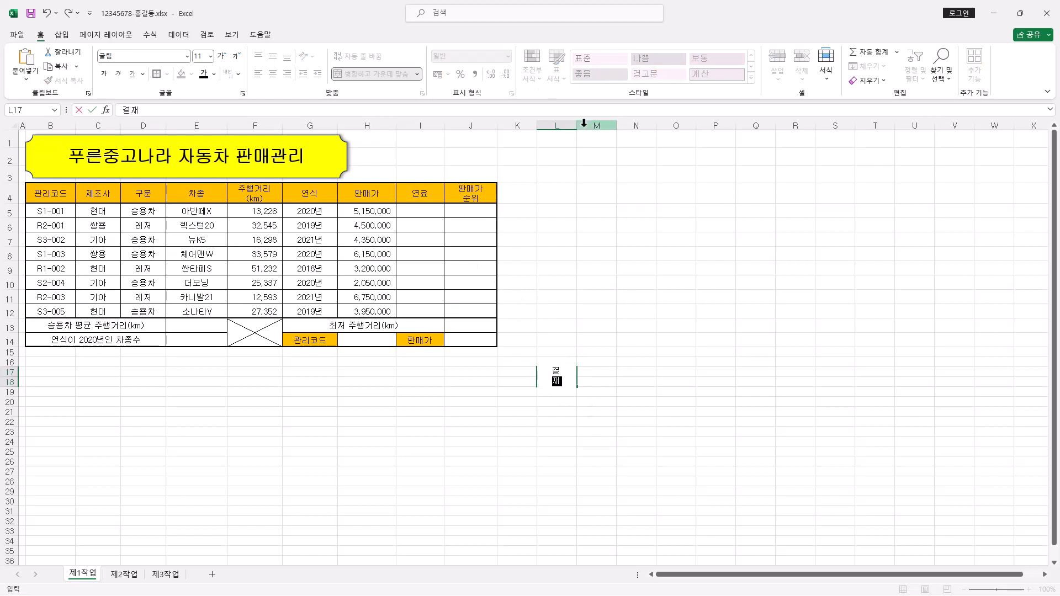
{"action": "left_click", "coordinate": [573, 126]}
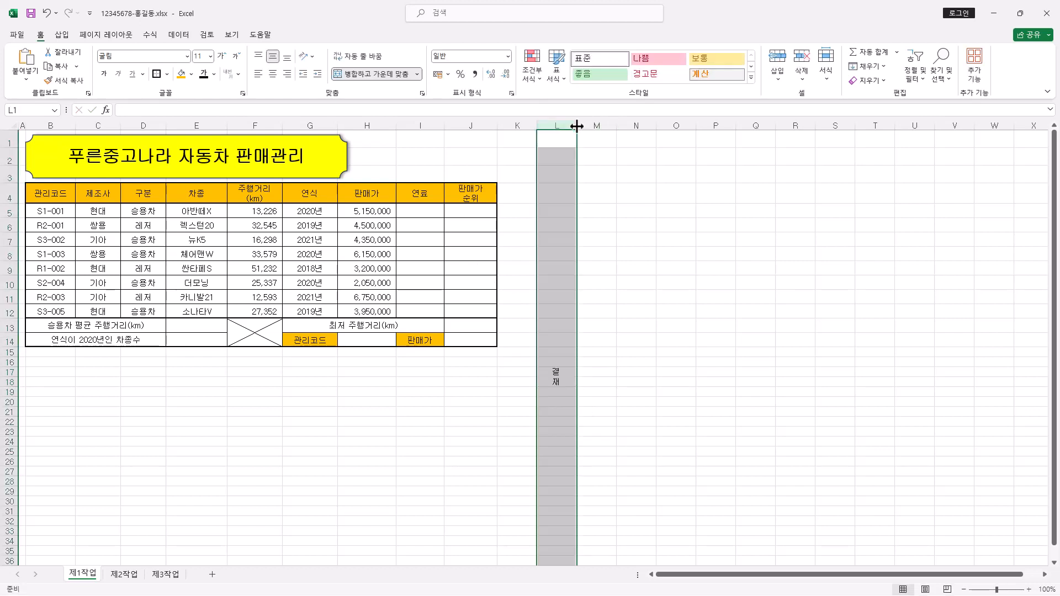
{"action": "left_click_drag", "start_coordinate": [575, 127], "coordinate": [556, 127]}
Enter 사원, 대리 and 팀장 in M17:O17 and increase the height of row 18 for the signature cells.
{"action": "left_click_drag", "start_coordinate": [574, 372], "coordinate": [653, 373]}
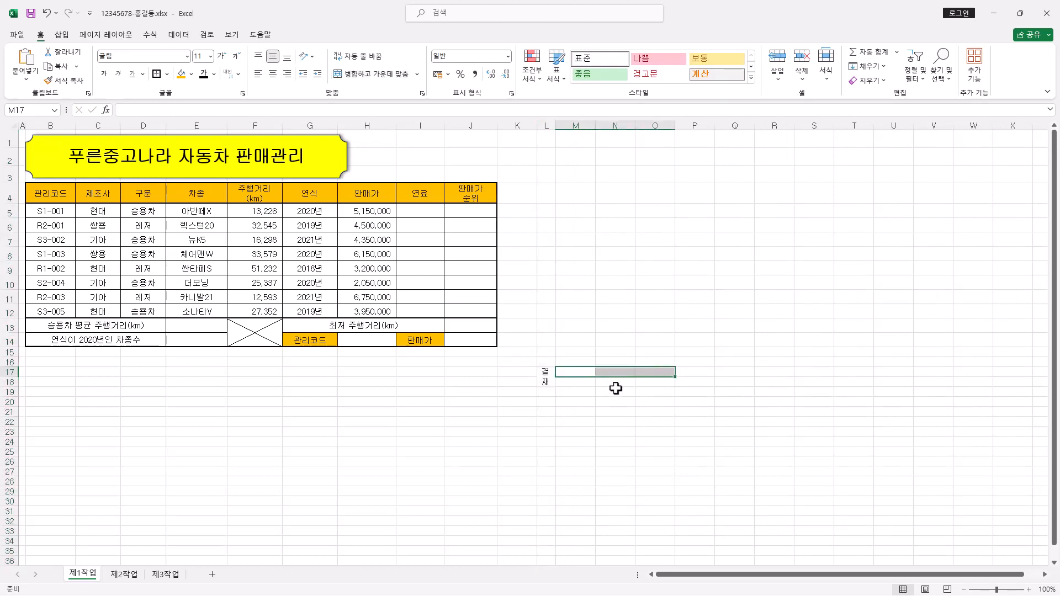
{"action": "type", "text": "사원"}
{"action": "key", "text": "Tab"}
{"action": "type", "text": "대리"}
{"action": "key", "text": "Tab"}
{"action": "type", "text": "팀장"}
{"action": "left_click_drag", "start_coordinate": [577, 382], "coordinate": [661, 381]}
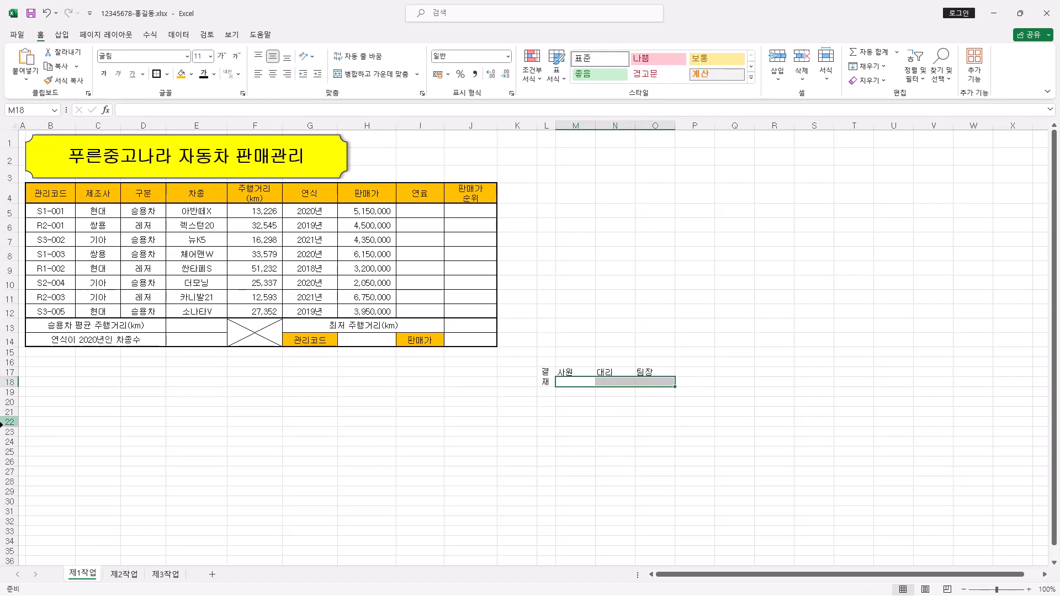
{"action": "left_click_drag", "start_coordinate": [11, 389], "coordinate": [10, 402]}
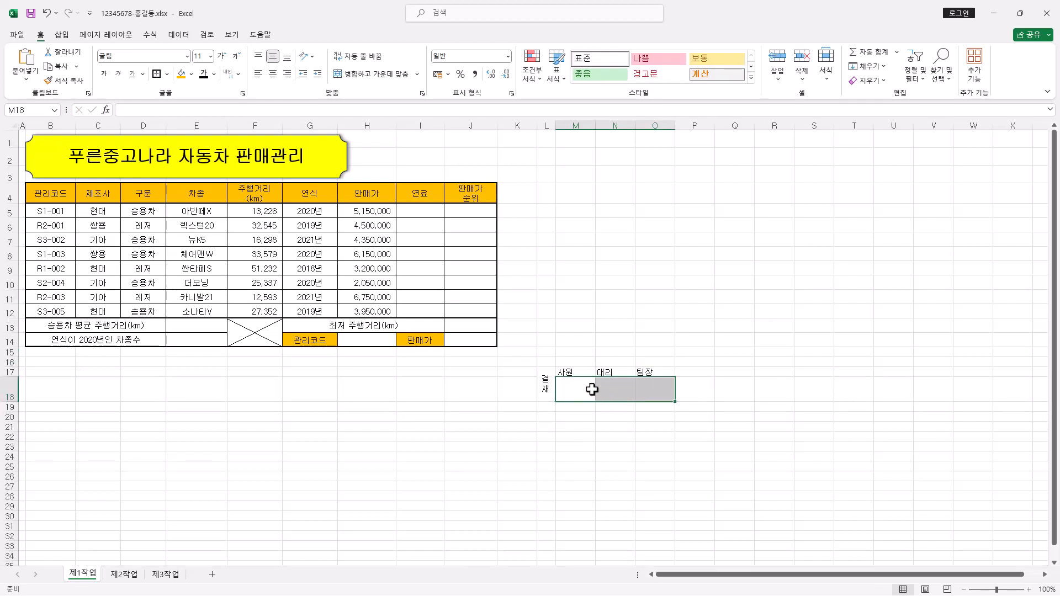
Centre the contents of the approval box L17:O18 horizontally and apply all borders to it.
{"action": "left_click", "coordinate": [550, 380]}
{"action": "left_click_drag", "start_coordinate": [552, 379], "coordinate": [648, 382]}
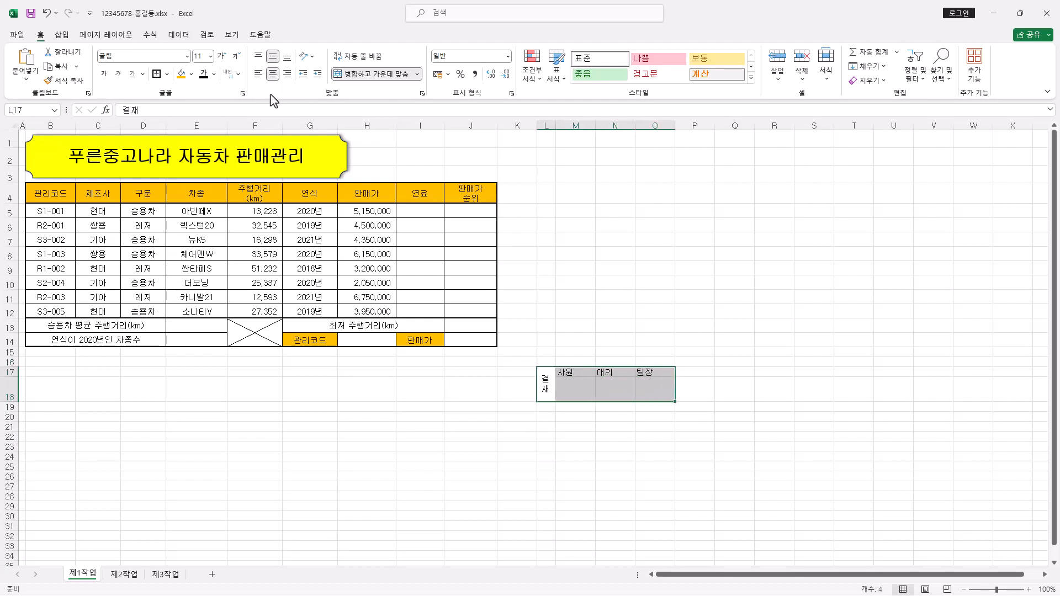
{"action": "left_click", "coordinate": [274, 77]}
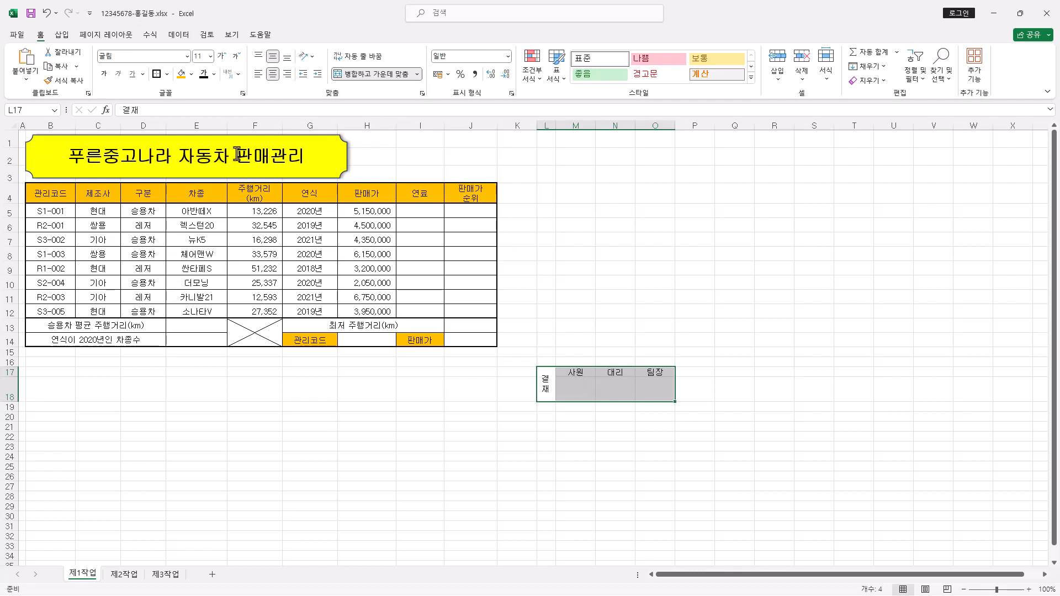
{"action": "left_click", "coordinate": [166, 74]}
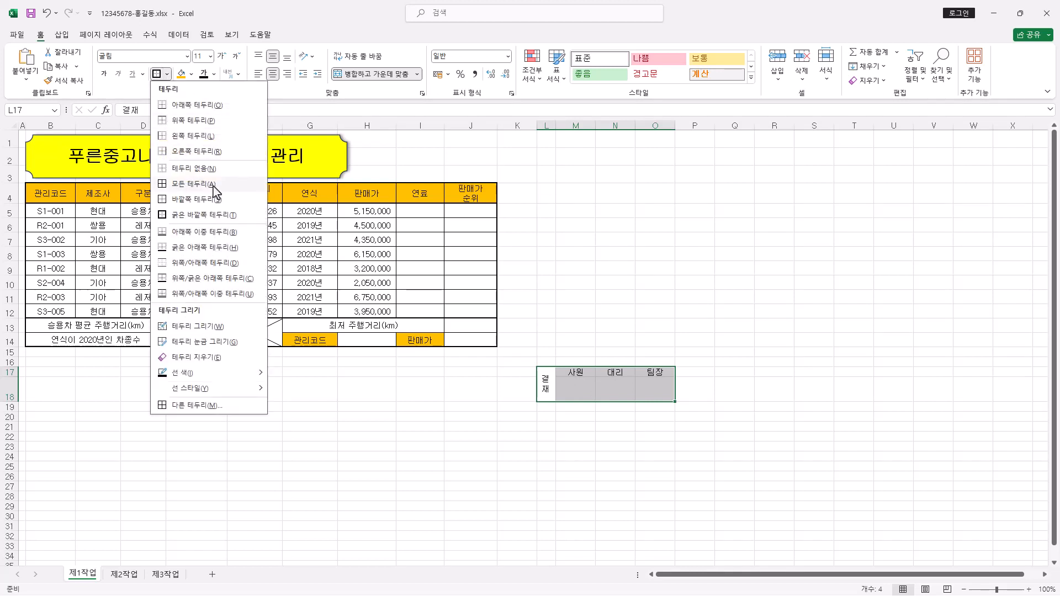
{"action": "left_click", "coordinate": [213, 186]}
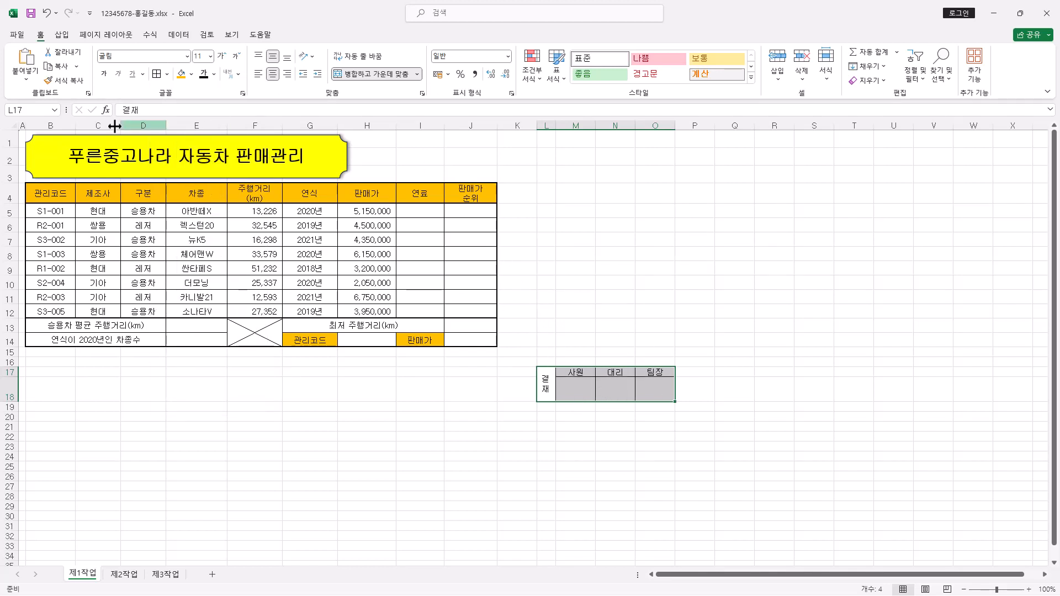
Copy the approval box L17:O18 as a picture, as shown on screen and in picture format.
{"action": "left_click", "coordinate": [76, 67]}
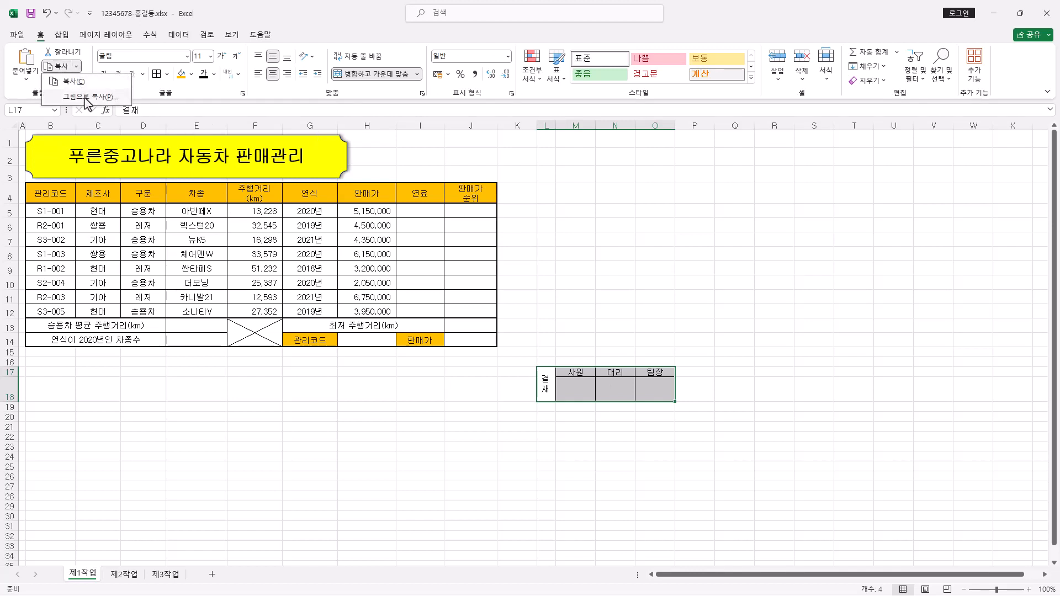
{"action": "left_click", "coordinate": [88, 96]}
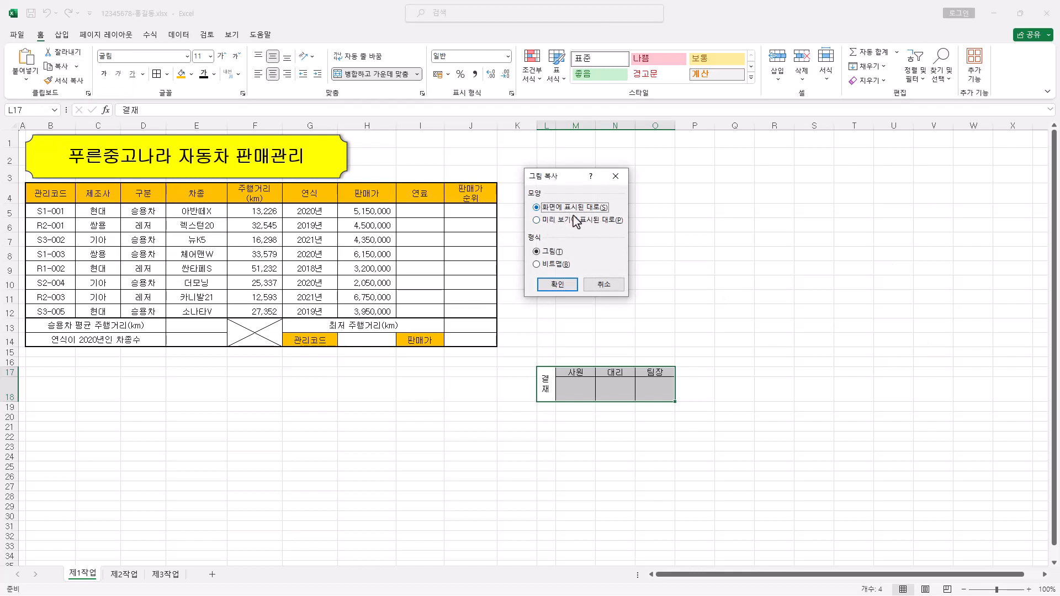
{"action": "left_click", "coordinate": [558, 284]}
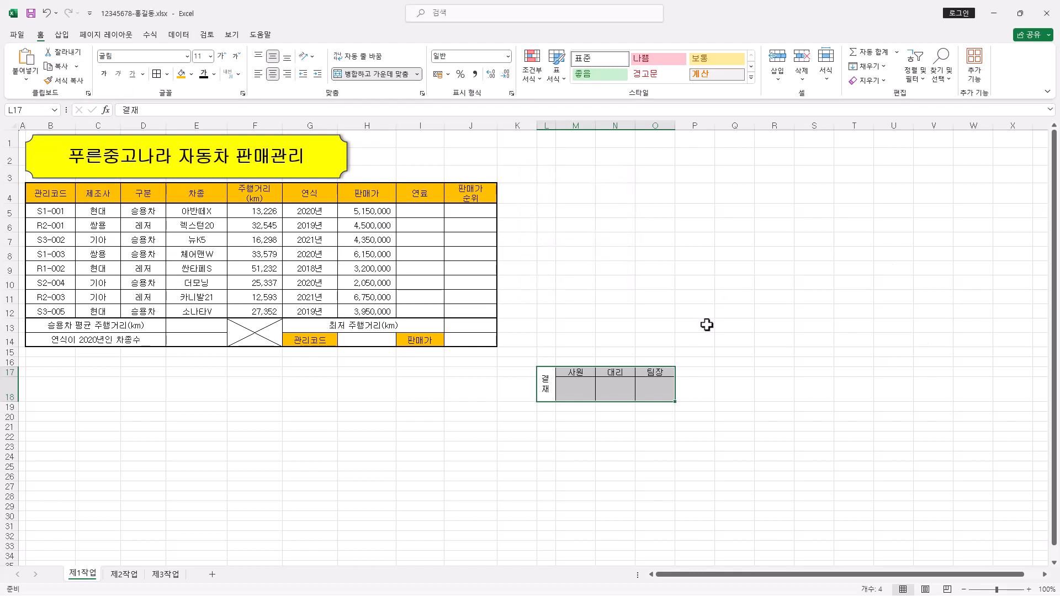
Paste the approval box picture and move it into the space beside the title shape, above the table.
{"action": "key", "text": "ctrl+v"}
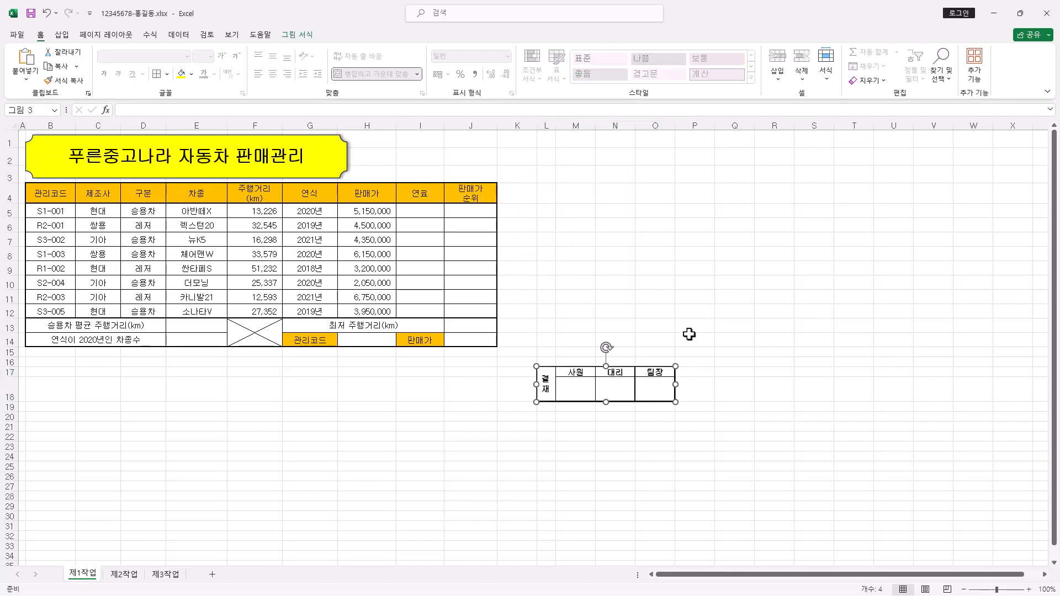
{"action": "left_click_drag", "start_coordinate": [607, 382], "coordinate": [441, 154]}
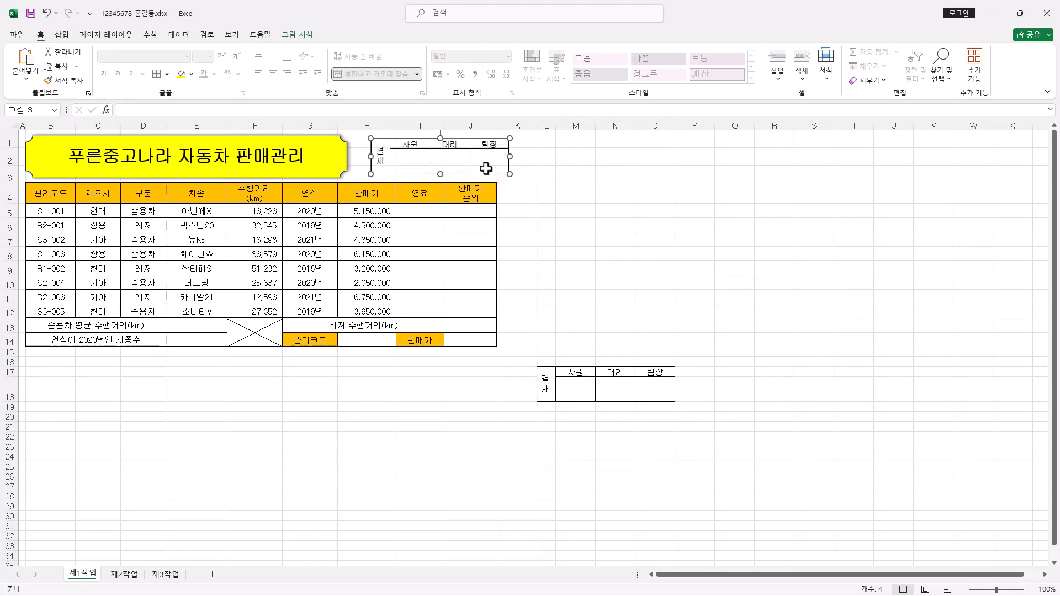
{"action": "left_click_drag", "start_coordinate": [551, 383], "coordinate": [654, 383]}
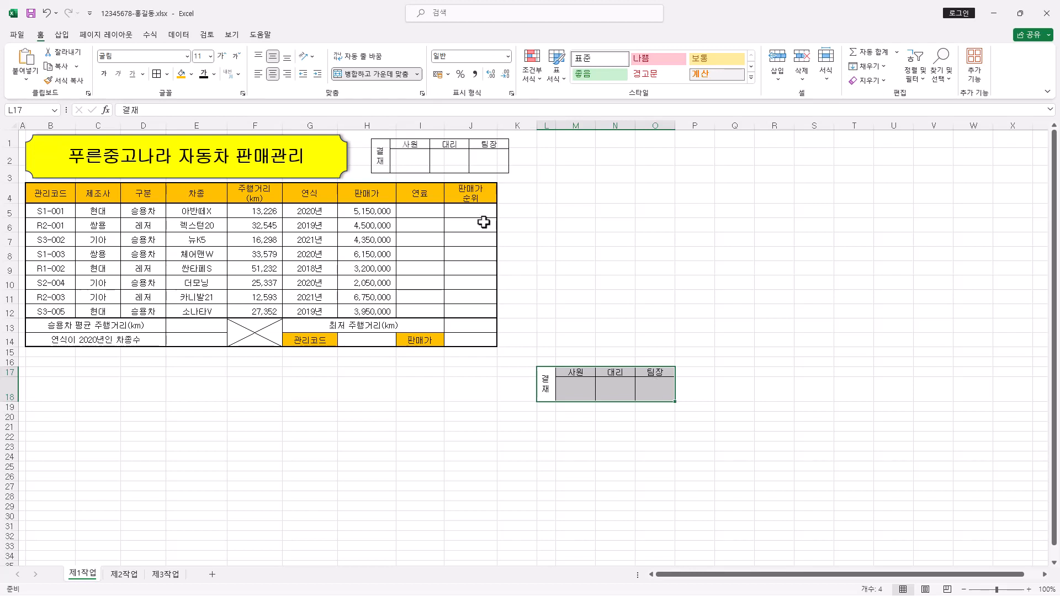
Reposition and resize the approval box picture to match the title shape's height and align with the right edge of column J.
{"action": "left_click", "coordinate": [231, 35]}
{"action": "left_click", "coordinate": [164, 67]}
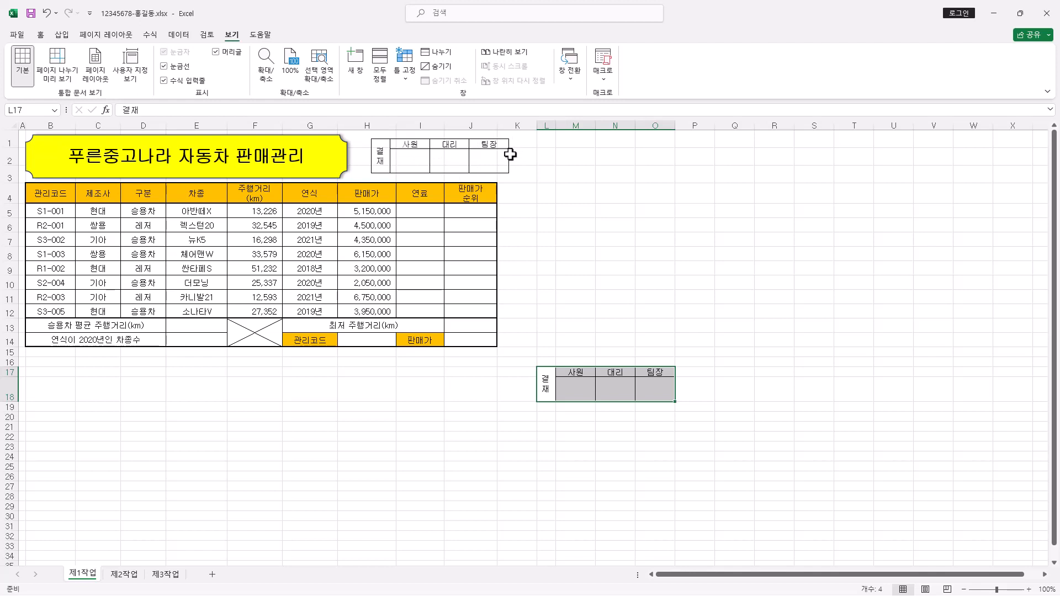
{"action": "left_click_drag", "start_coordinate": [452, 148], "coordinate": [441, 145]}
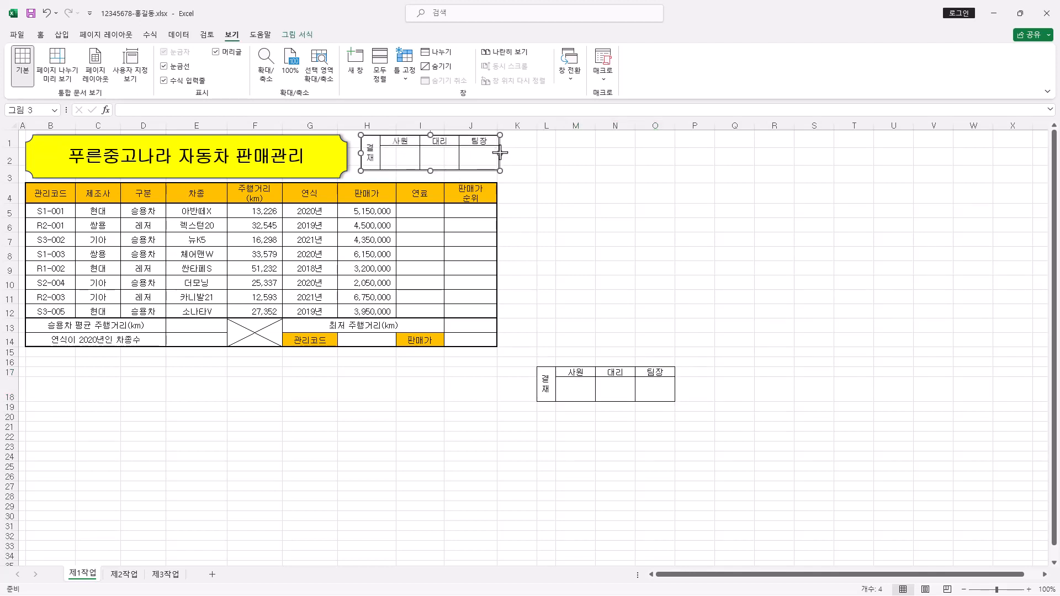
{"action": "left_click_drag", "start_coordinate": [497, 153], "coordinate": [497, 153]}
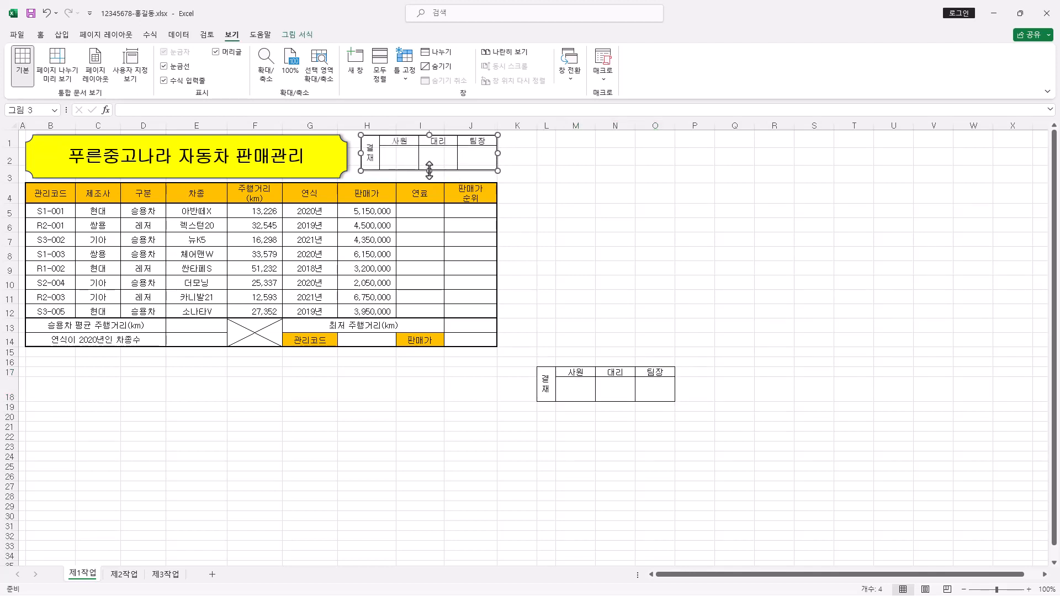
{"action": "left_click_drag", "start_coordinate": [430, 171], "coordinate": [434, 178]}
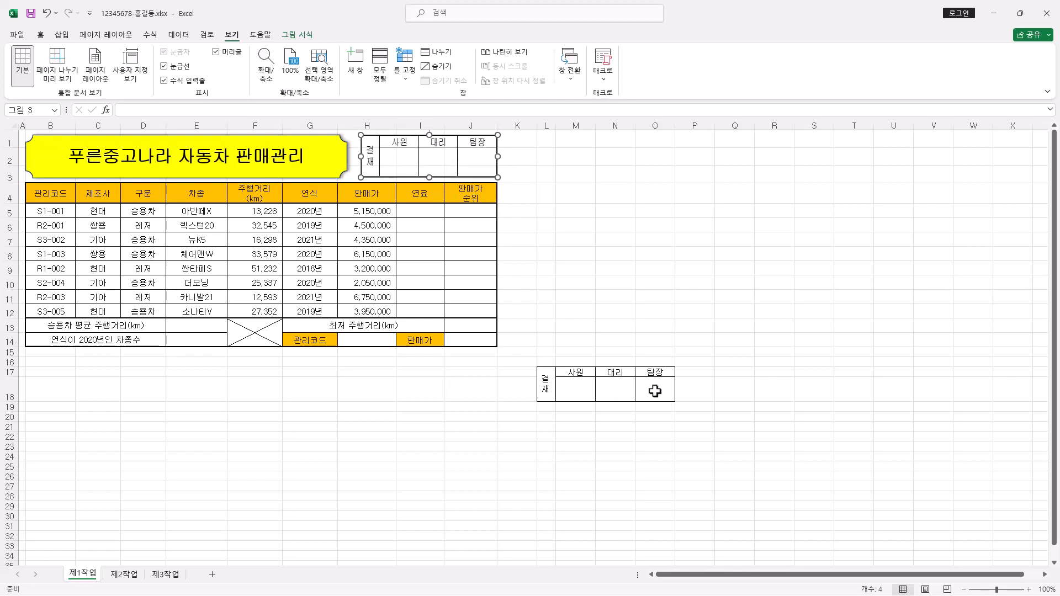
Delete columns L:O and row 18, which held the original approval box cells.
{"action": "left_click", "coordinate": [546, 124]}
{"action": "left_click_drag", "start_coordinate": [545, 123], "coordinate": [653, 120]}
{"action": "right_click", "coordinate": [671, 129]}
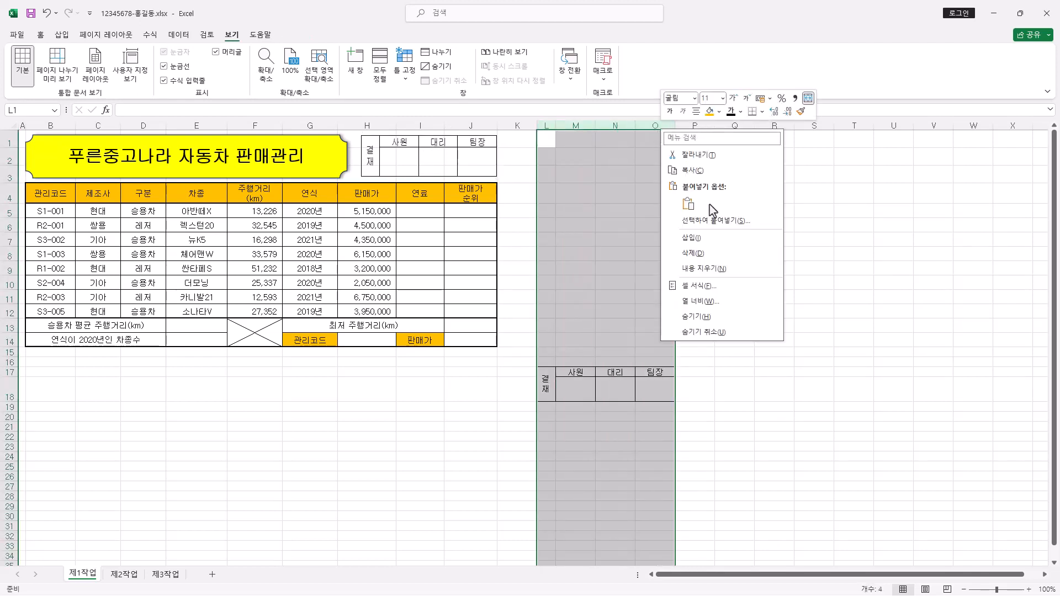
{"action": "left_click", "coordinate": [706, 246]}
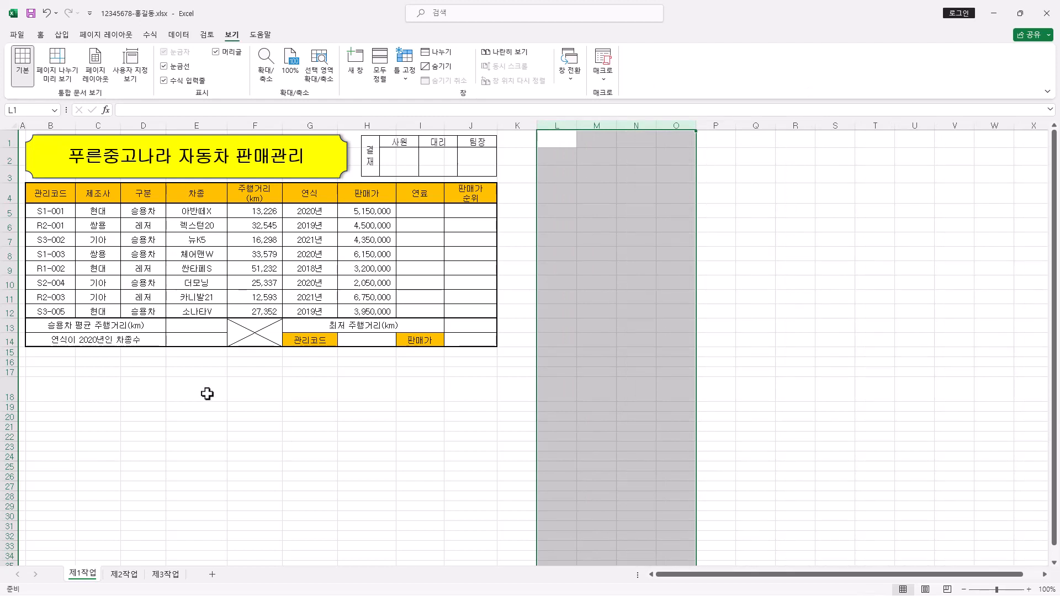
{"action": "left_click", "coordinate": [11, 390]}
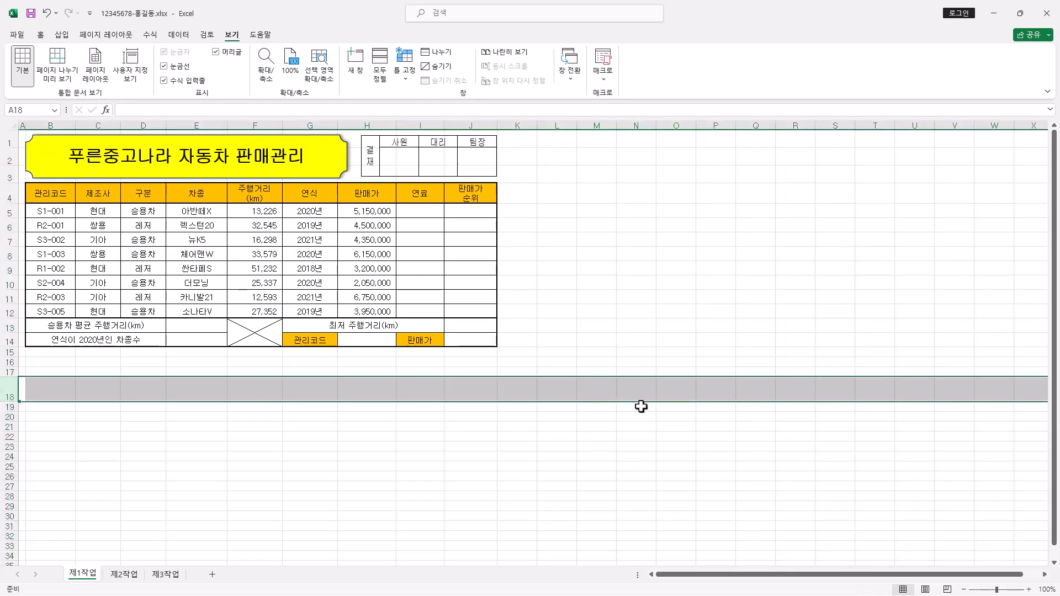
{"action": "right_click", "coordinate": [15, 394]}
{"action": "left_click", "coordinate": [42, 304]}
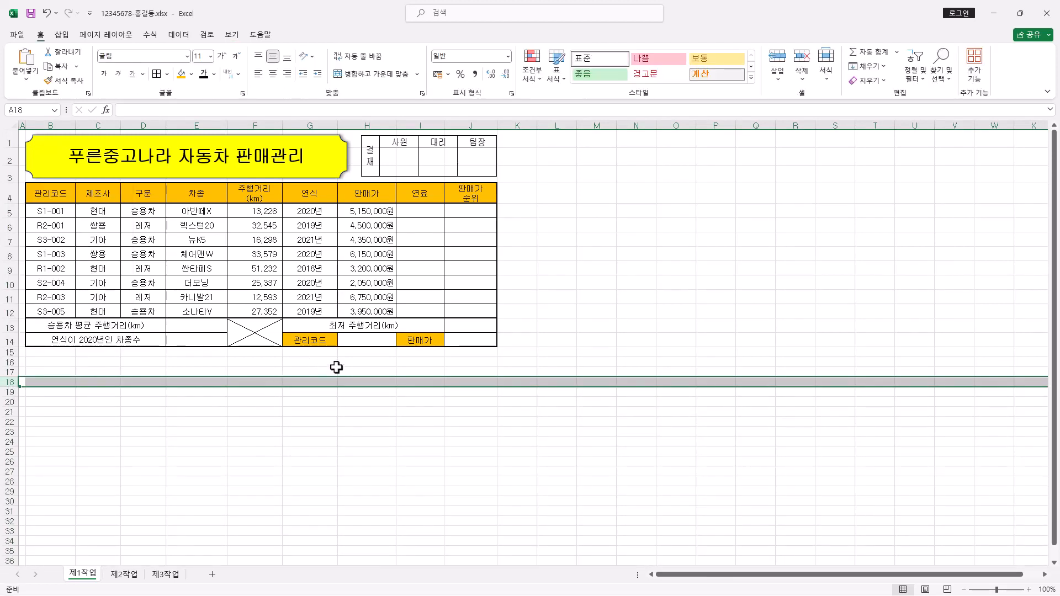
Add list (목록) data validation to H14 with the 관리코드 values B5:B12 as the source, and choose S1-001.
{"action": "left_click", "coordinate": [358, 341]}
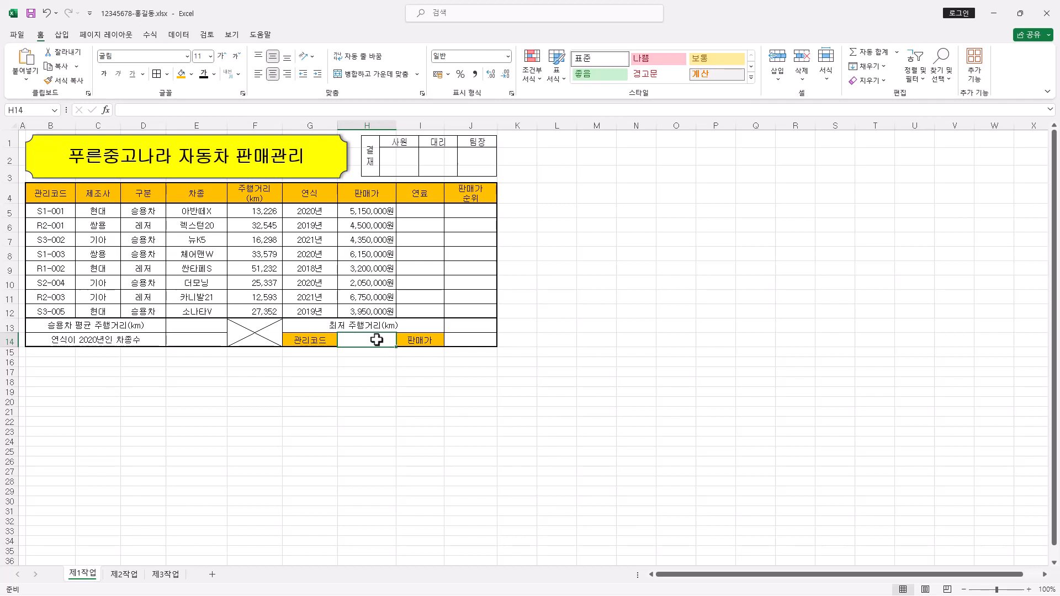
{"action": "left_click", "coordinate": [180, 37]}
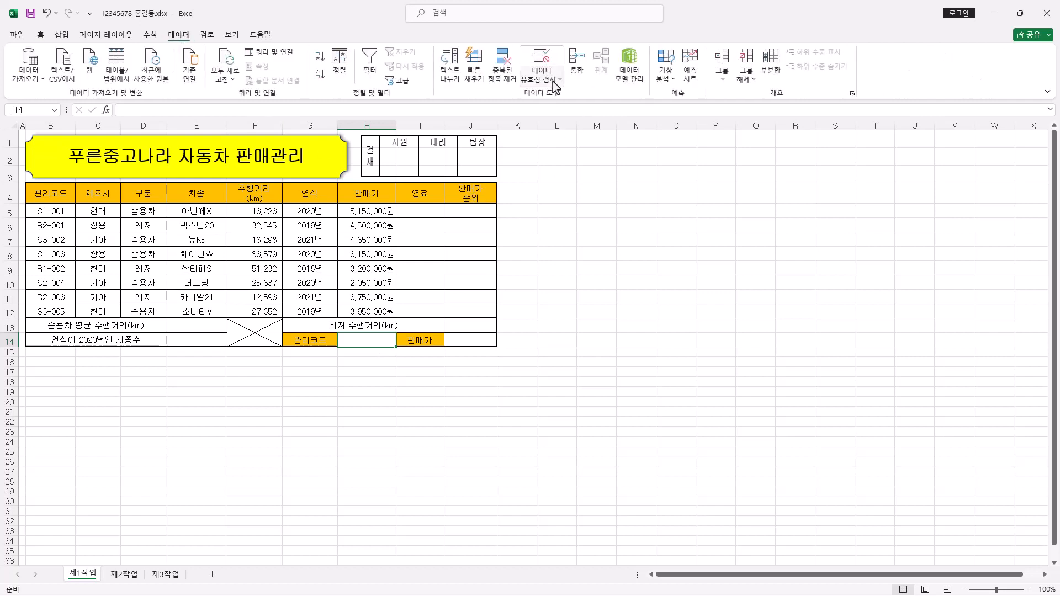
{"action": "left_click", "coordinate": [540, 58]}
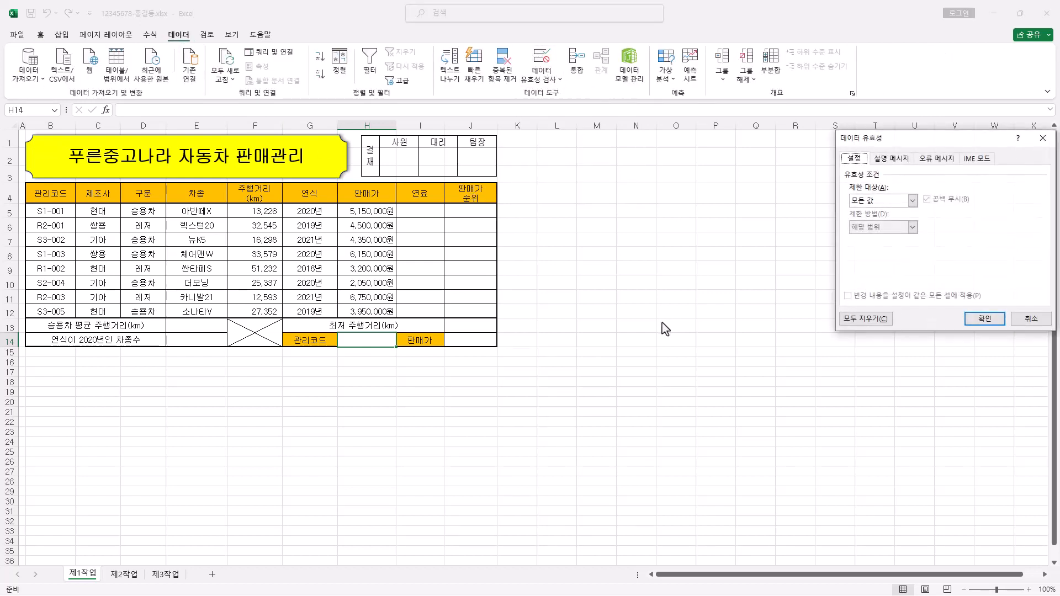
{"action": "left_click_drag", "start_coordinate": [943, 145], "coordinate": [638, 164]}
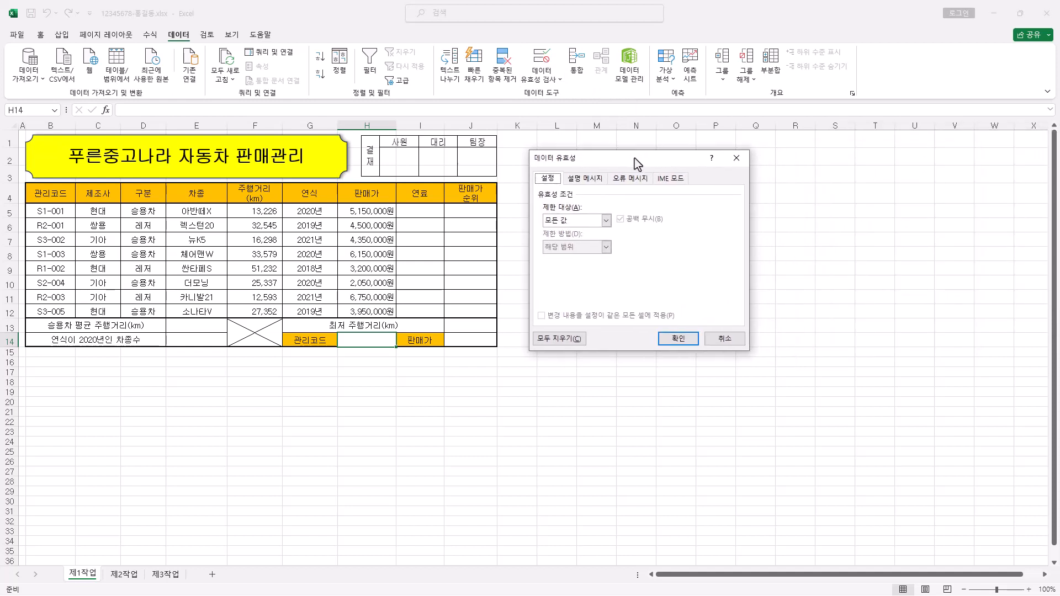
{"action": "left_click", "coordinate": [605, 221]}
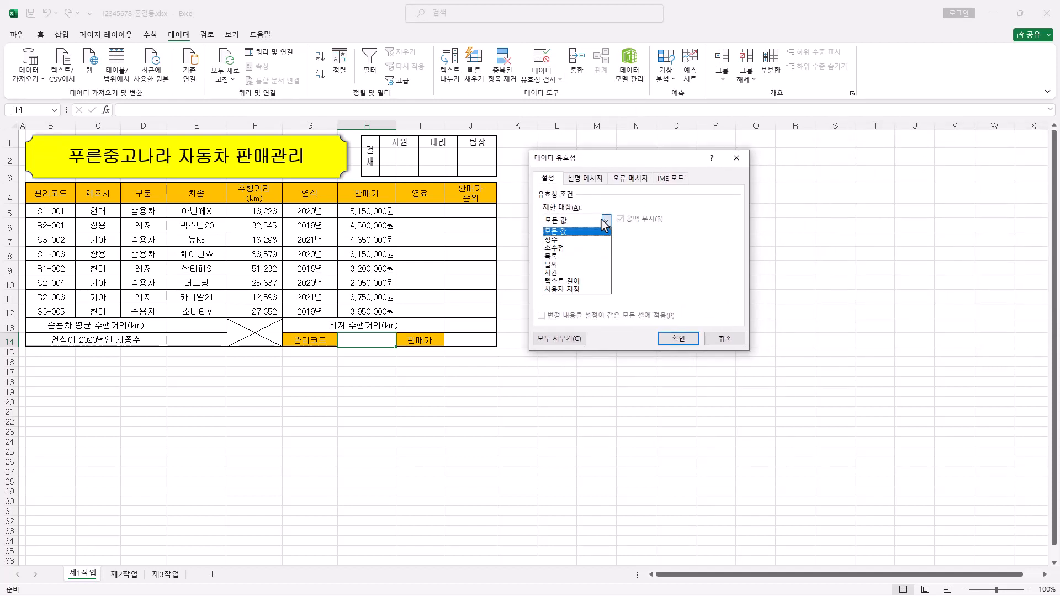
{"action": "left_click", "coordinate": [586, 257]}
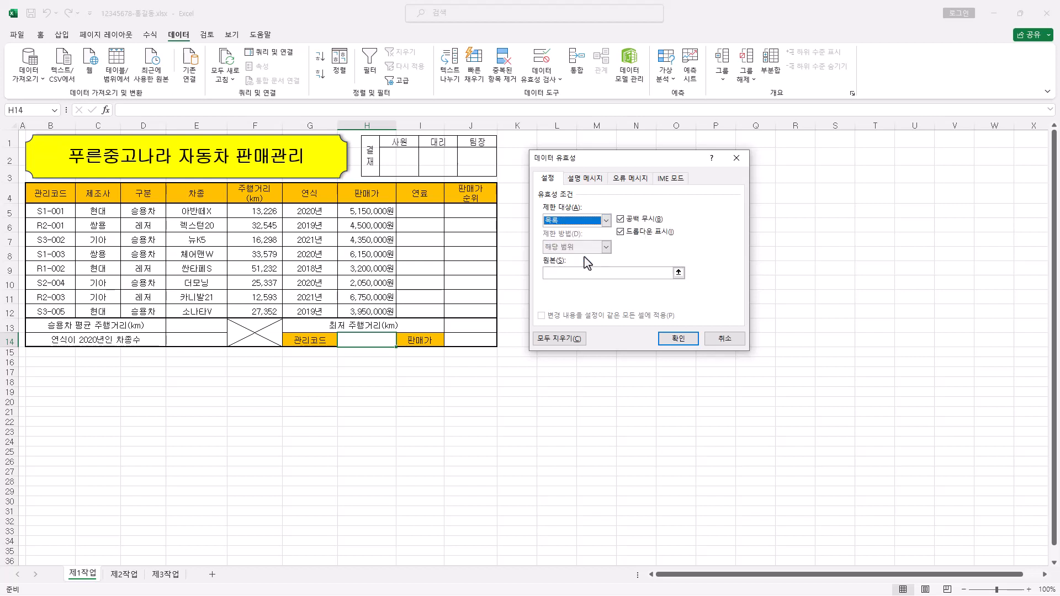
{"action": "left_click", "coordinate": [556, 273]}
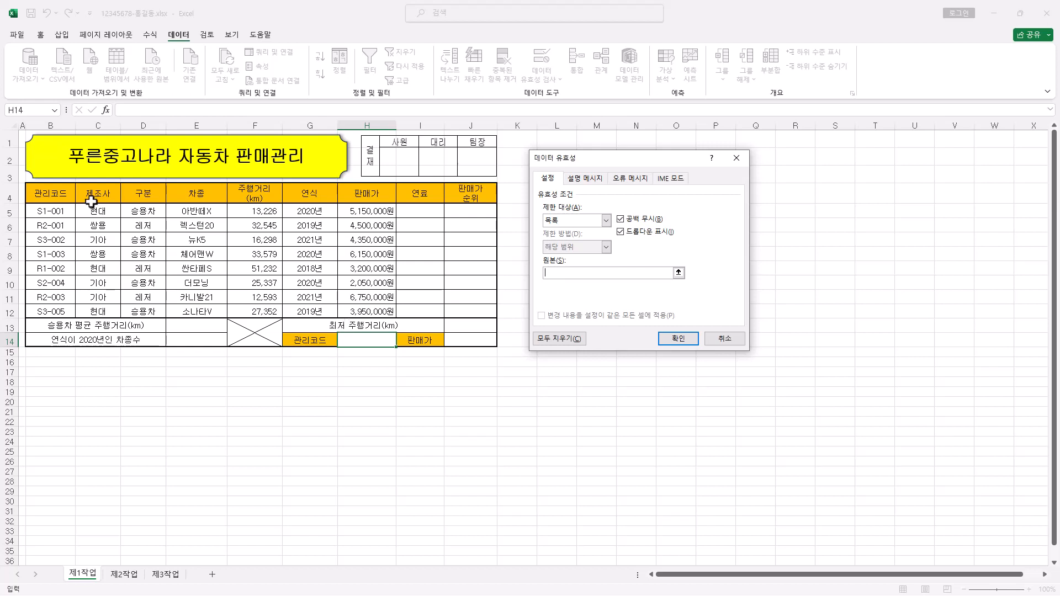
{"action": "left_click_drag", "start_coordinate": [53, 211], "coordinate": [59, 310]}
{"action": "left_click", "coordinate": [682, 338]}
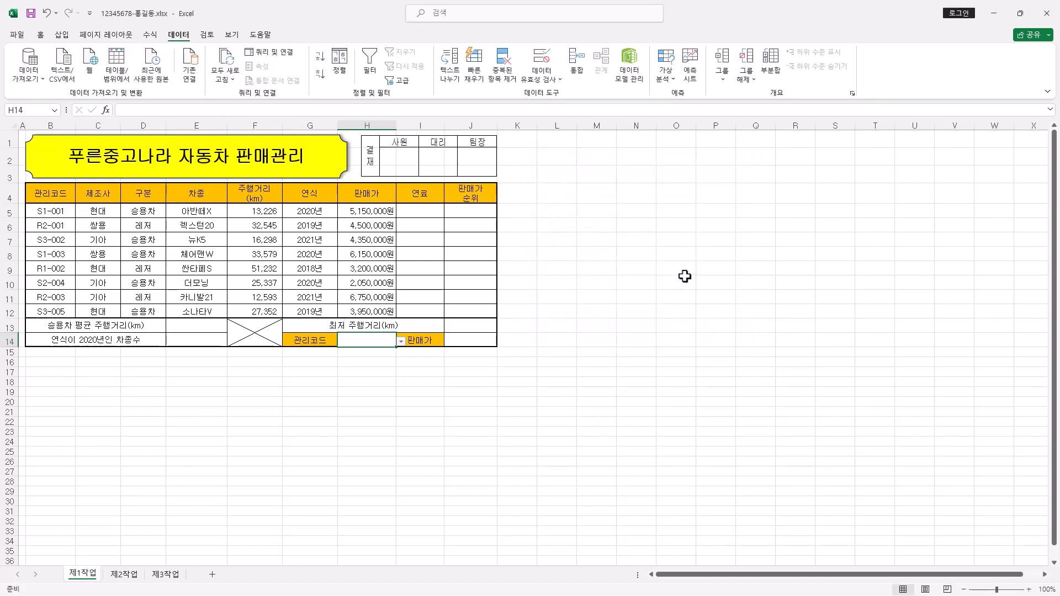
{"action": "left_click", "coordinate": [400, 342]}
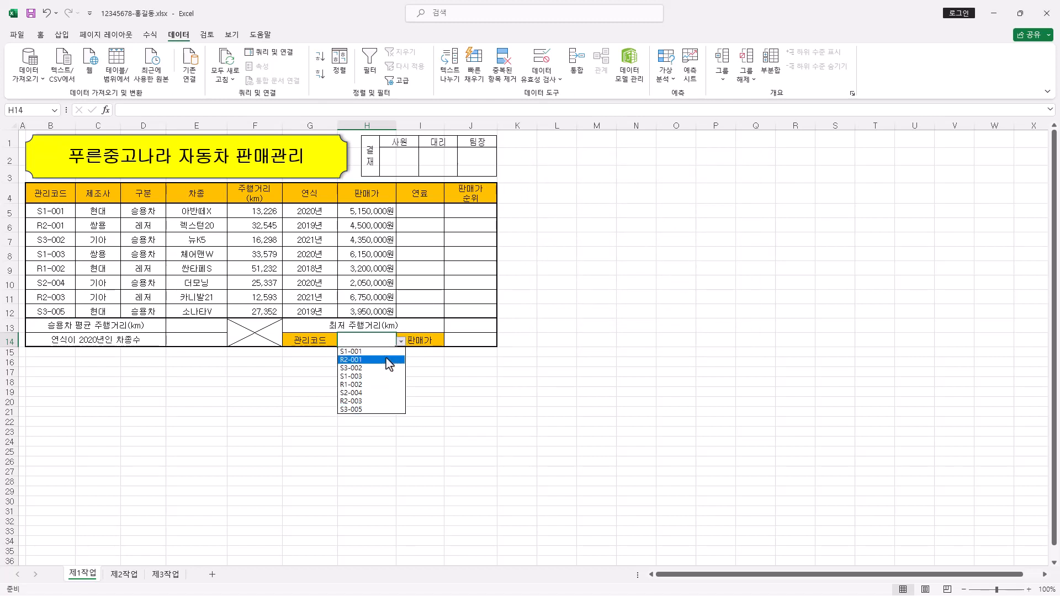
{"action": "left_click", "coordinate": [387, 351]}
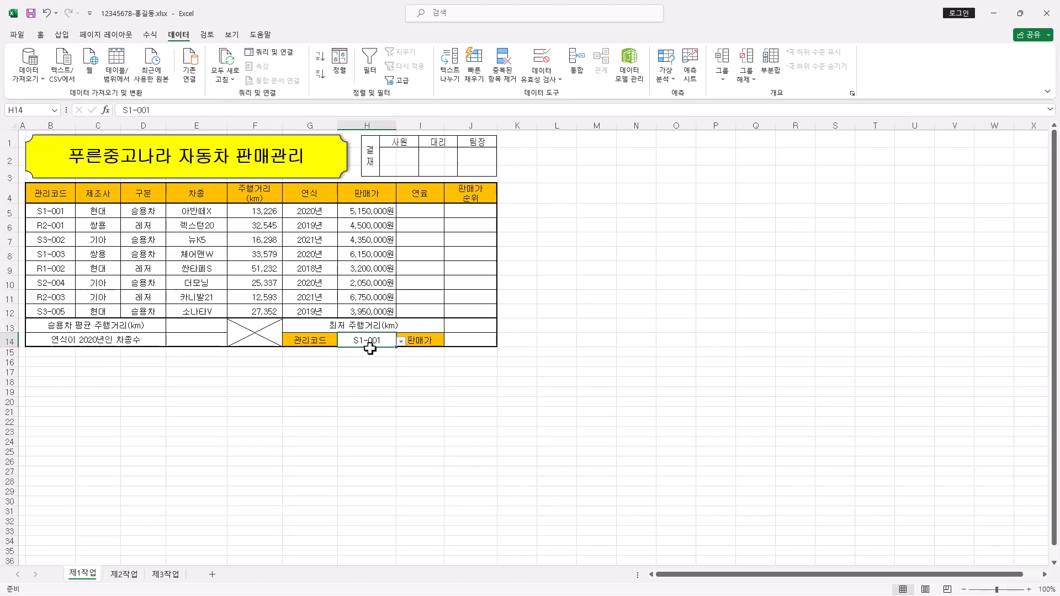
Apply the custom number format #,##0"원" to the 판매가 values in H5:H12.
{"action": "left_click", "coordinate": [42, 36]}
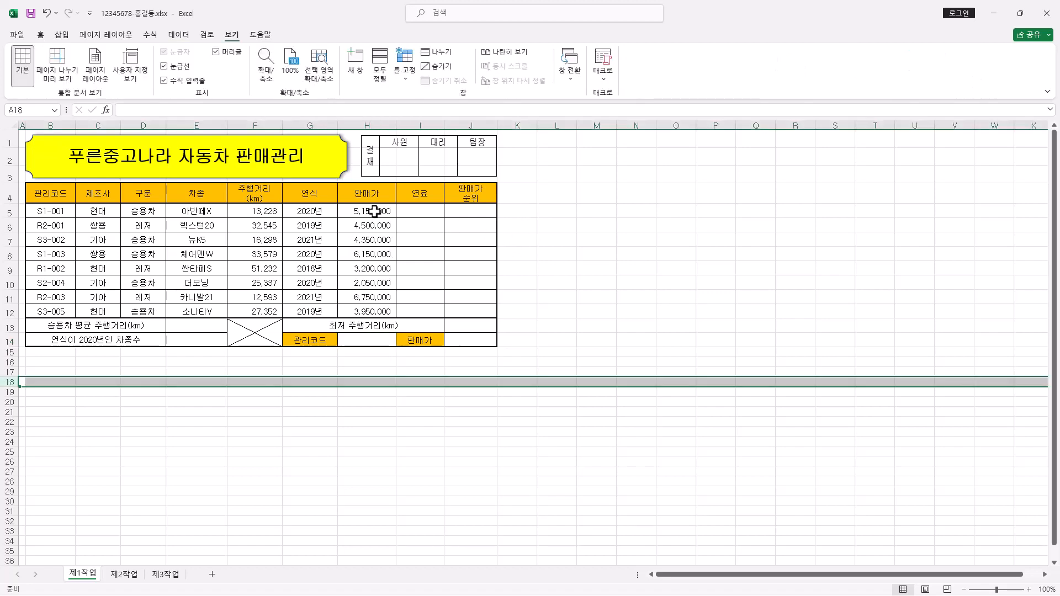
{"action": "left_click_drag", "start_coordinate": [374, 210], "coordinate": [377, 313]}
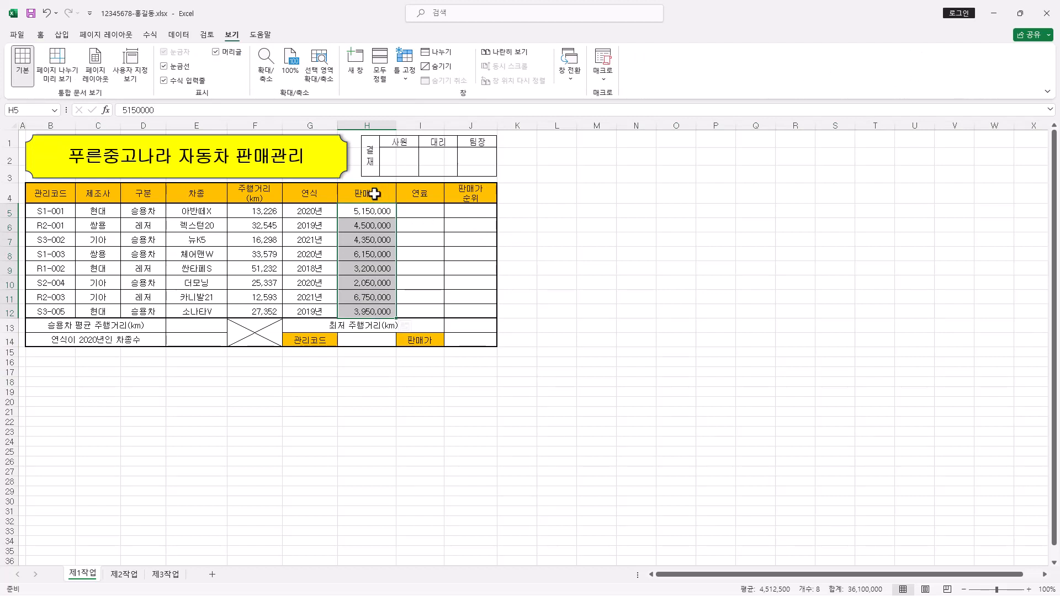
{"action": "left_click", "coordinate": [40, 35]}
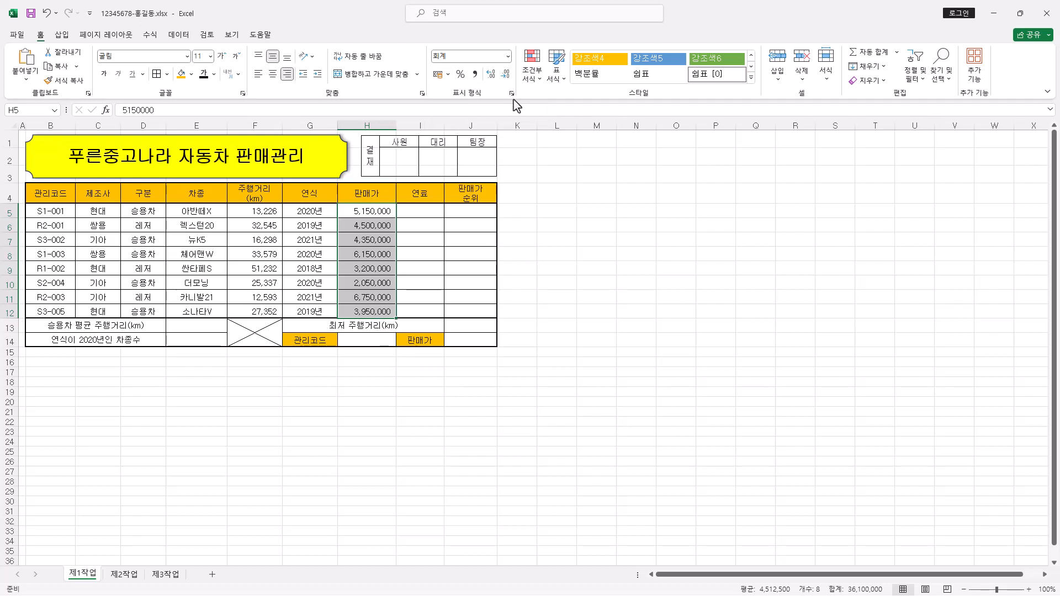
{"action": "key", "text": "ctrl+1"}
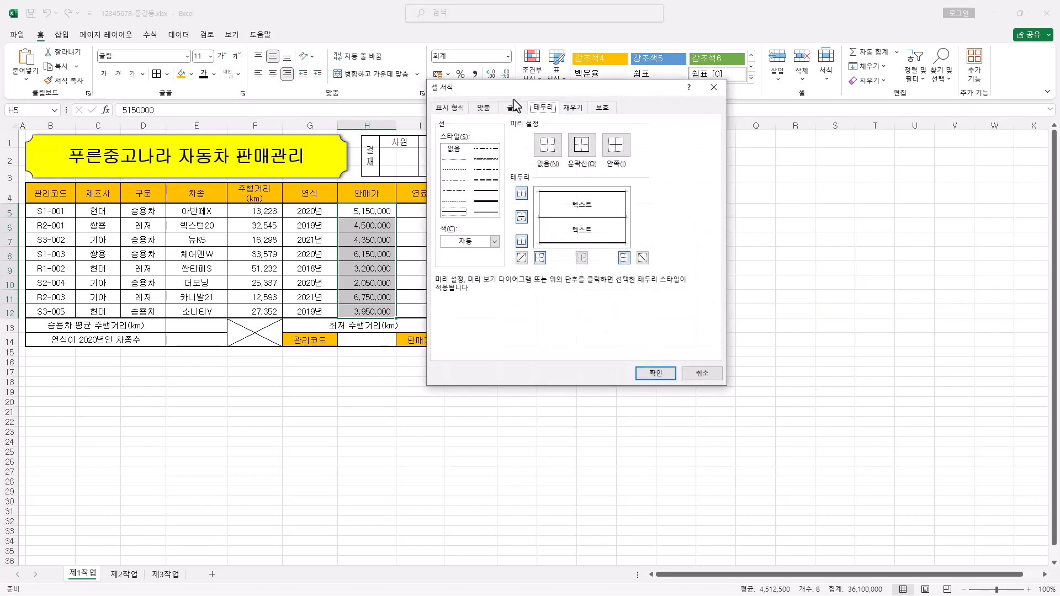
{"action": "left_click", "coordinate": [453, 108]}
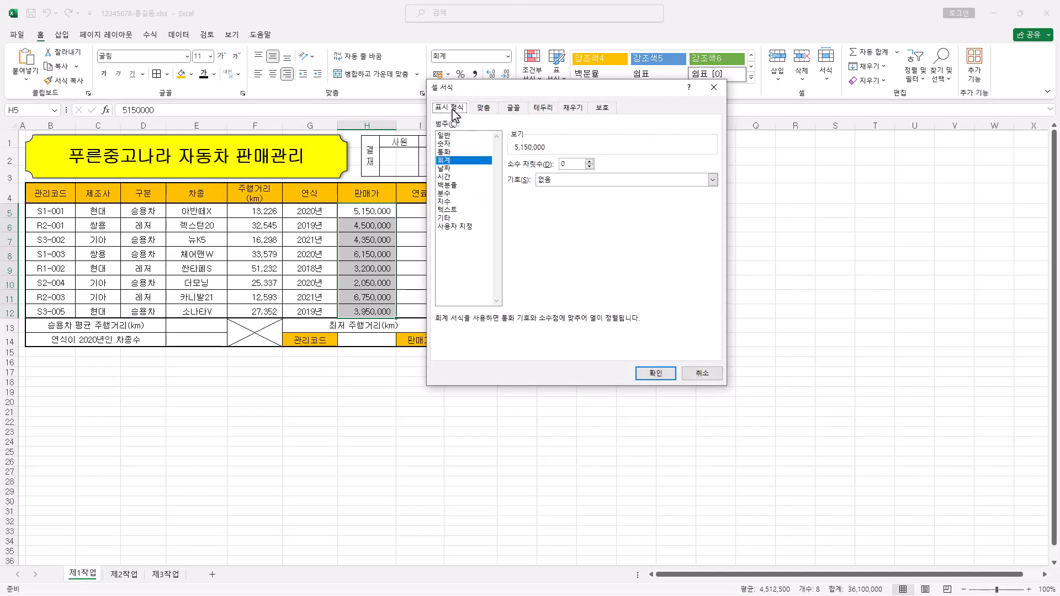
{"action": "left_click", "coordinate": [474, 228]}
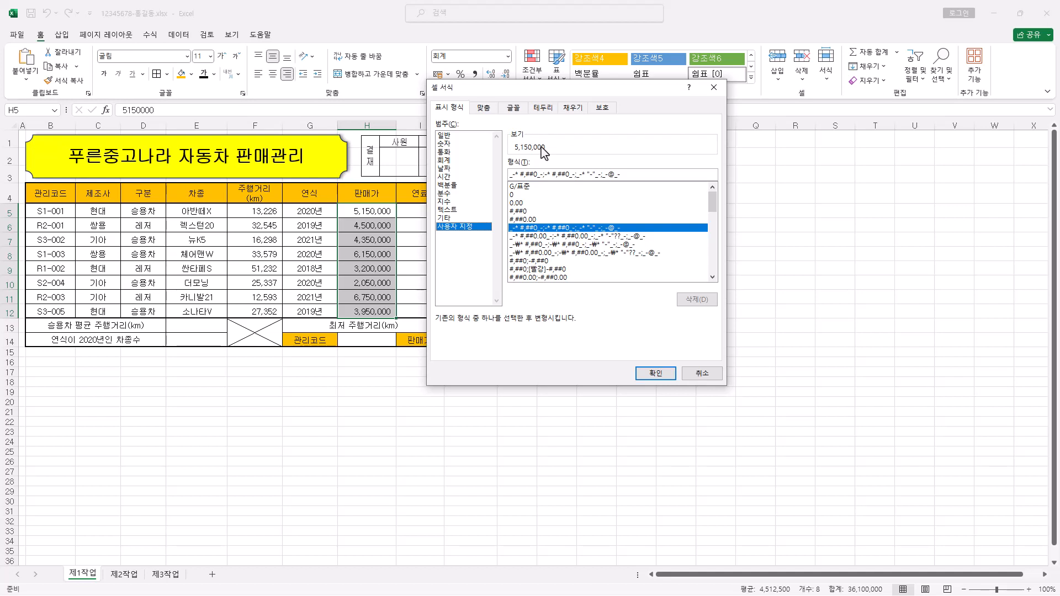
{"action": "left_click", "coordinate": [524, 187]}
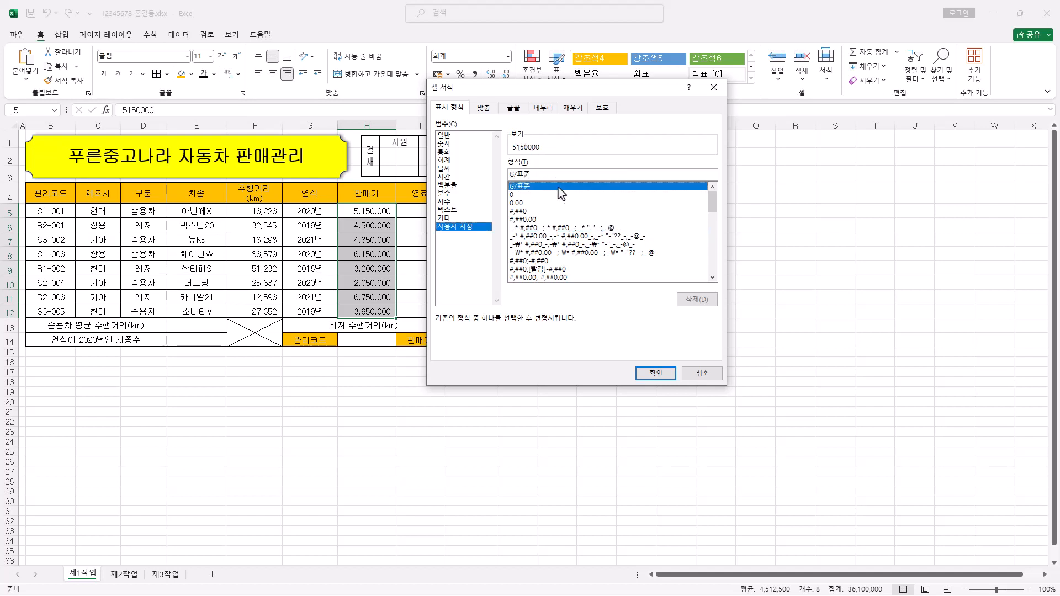
{"action": "left_click", "coordinate": [522, 211]}
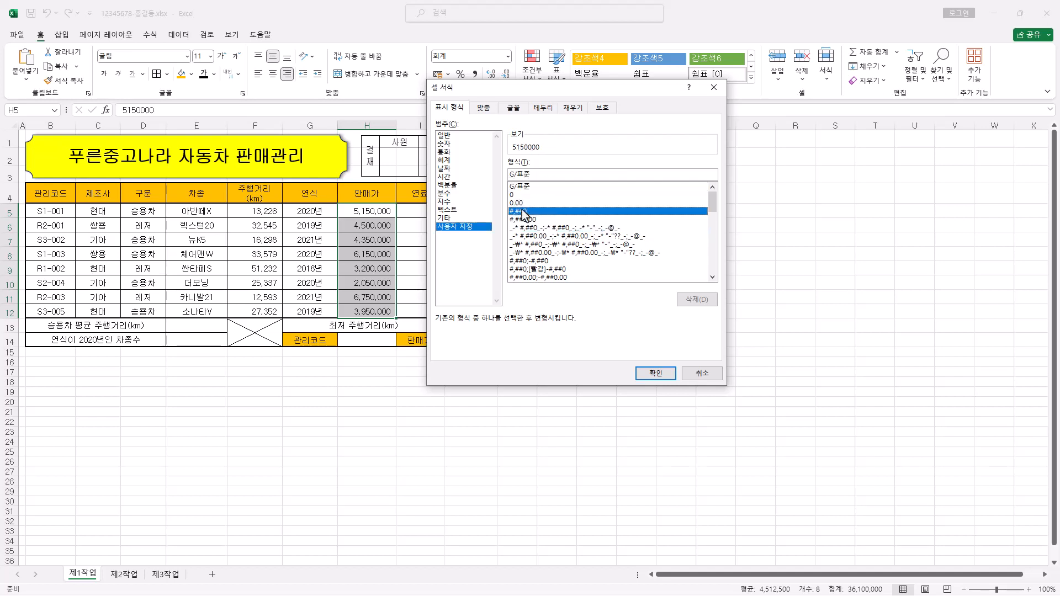
{"action": "left_click", "coordinate": [540, 174]}
{"action": "type", "text": "\"원\""}
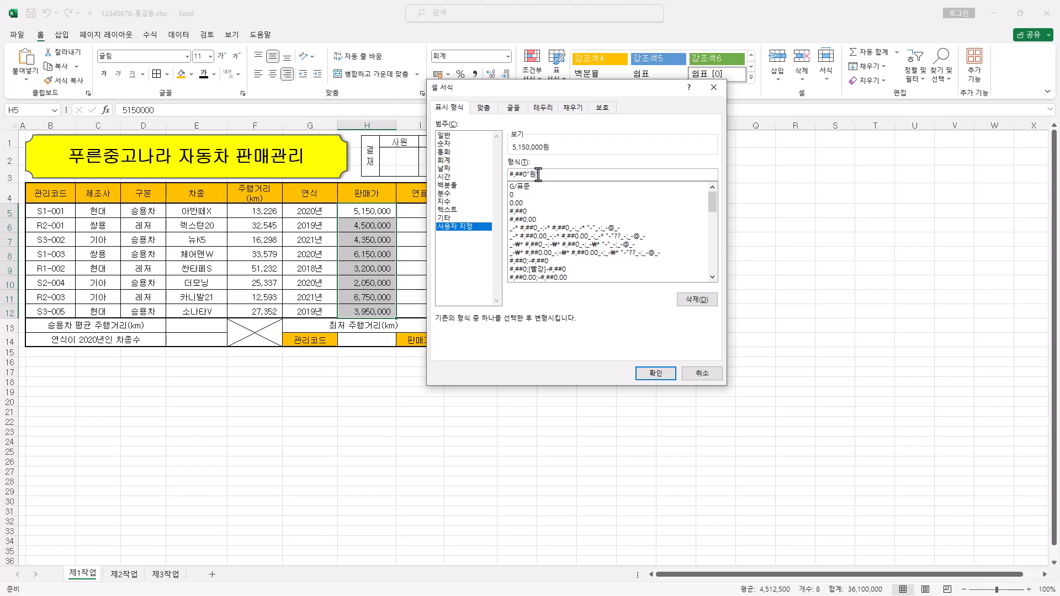
{"action": "double_click", "coordinate": [532, 176]}
{"action": "left_click_drag", "start_coordinate": [525, 178], "coordinate": [542, 179]}
{"action": "left_click", "coordinate": [665, 375]}
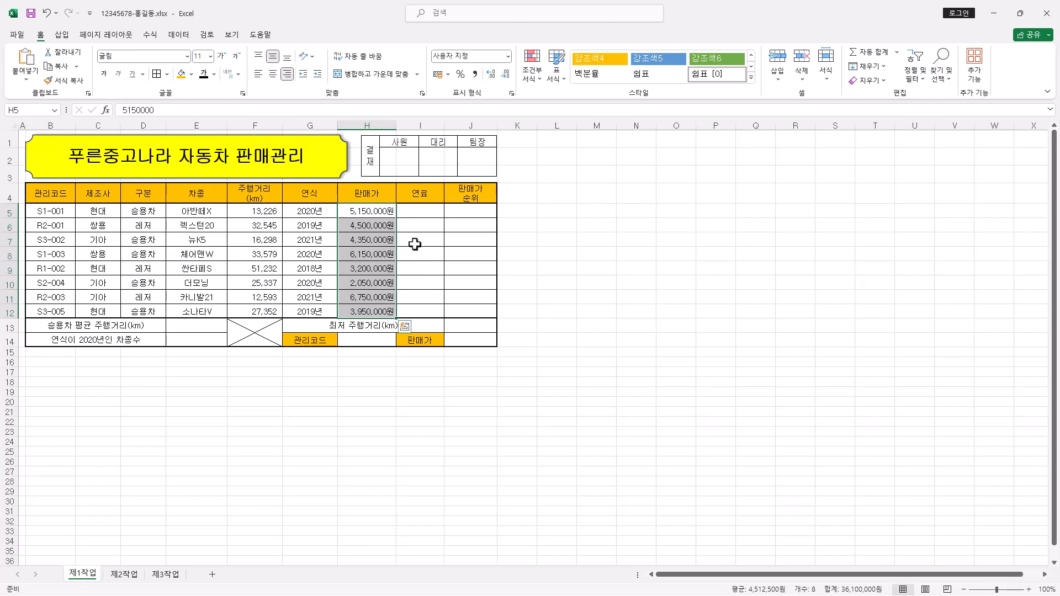
Define the name 연식 for the range G5:G12 with workbook (통합 문서) scope.
{"action": "left_click_drag", "start_coordinate": [305, 209], "coordinate": [307, 311]}
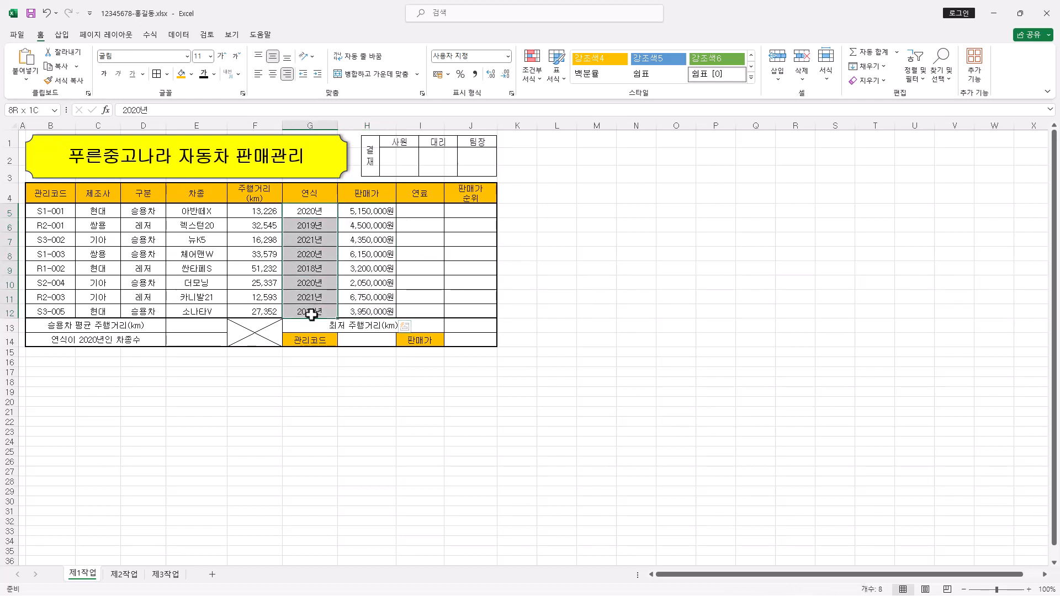
{"action": "right_click", "coordinate": [313, 222]}
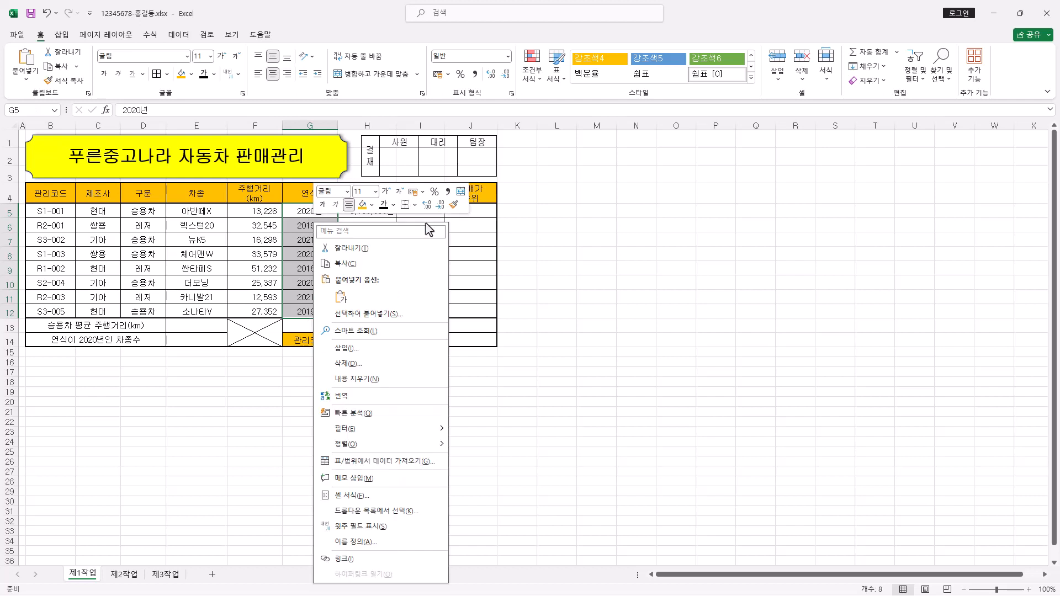
{"action": "left_click", "coordinate": [374, 542]}
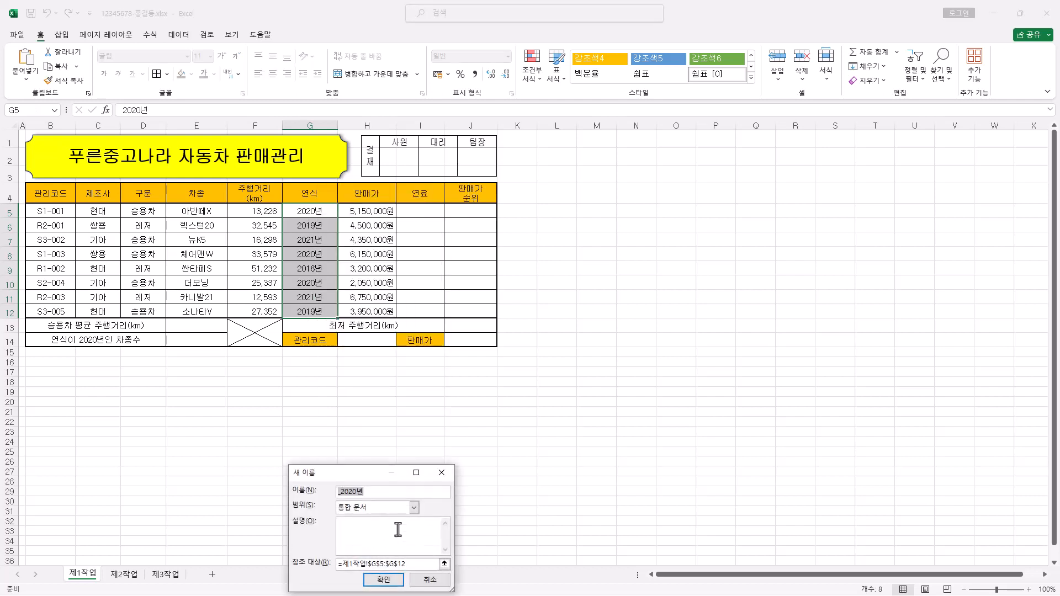
{"action": "left_click_drag", "start_coordinate": [369, 474], "coordinate": [482, 241]}
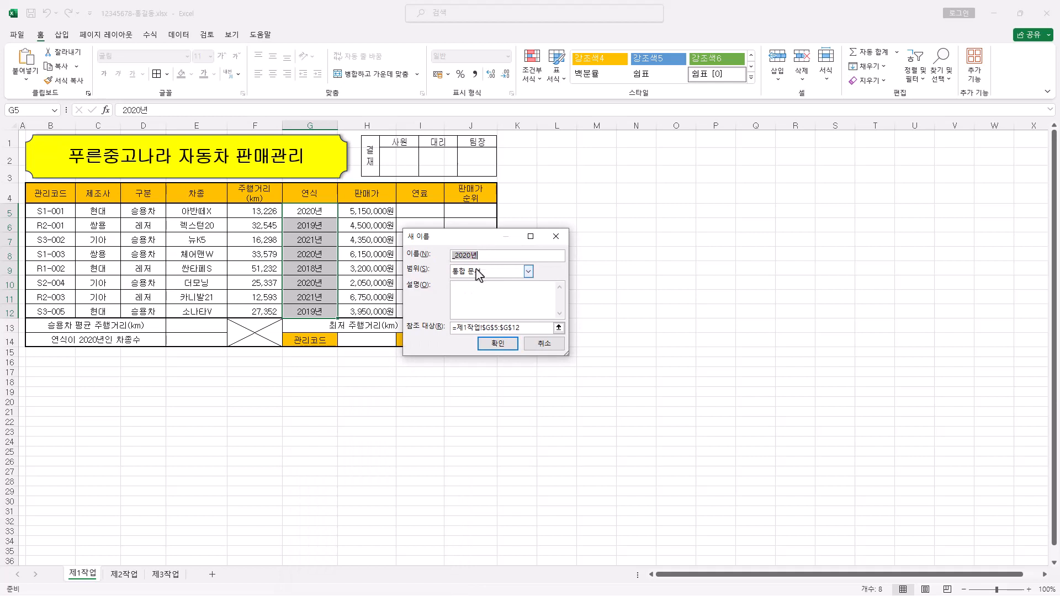
{"action": "type", "text": "연식"}
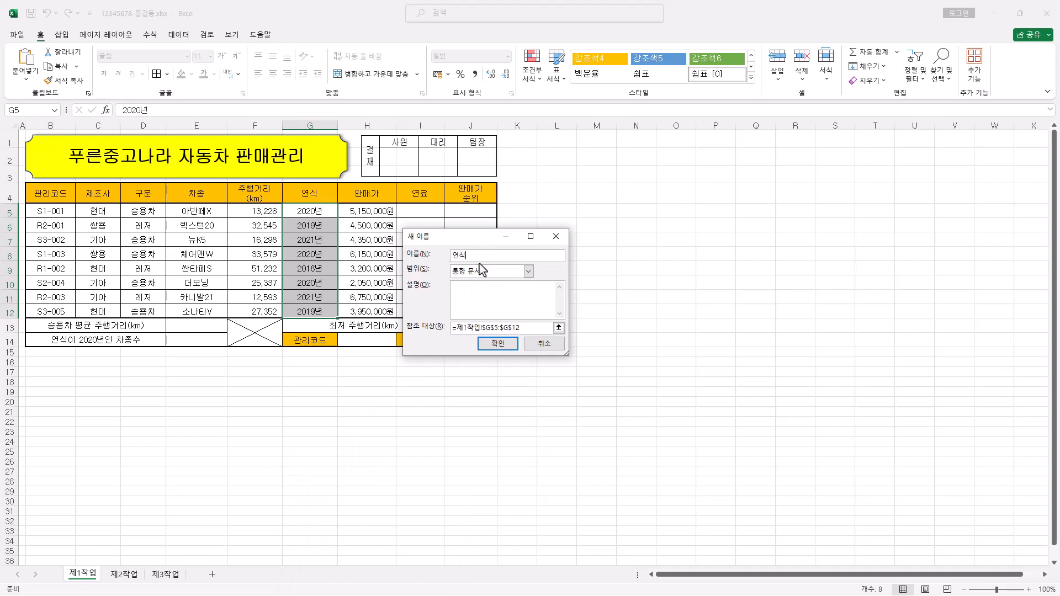
{"action": "left_click", "coordinate": [497, 343]}
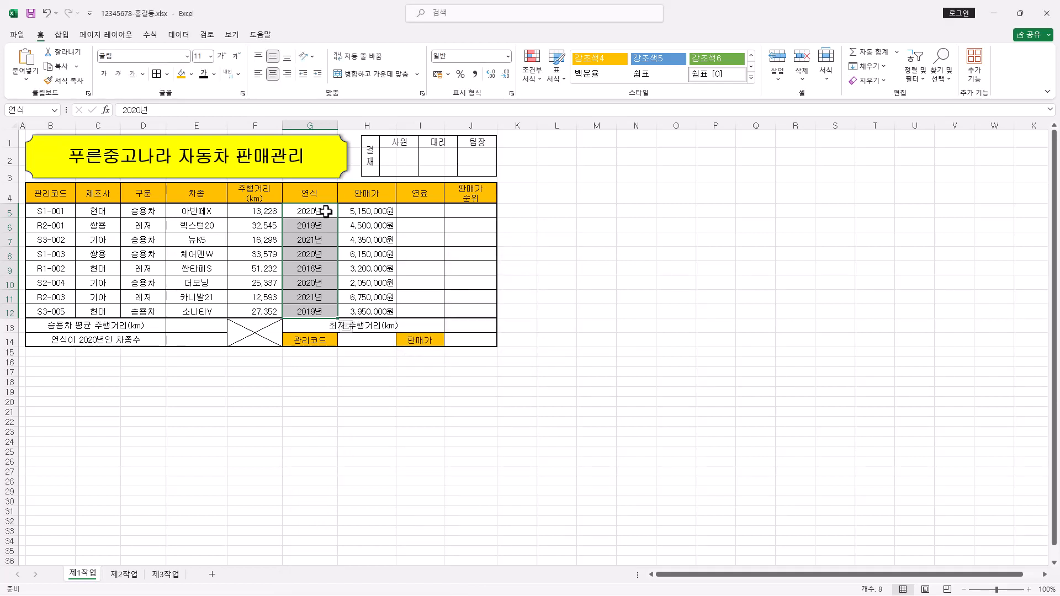
{"action": "left_click_drag", "start_coordinate": [309, 211], "coordinate": [326, 313]}
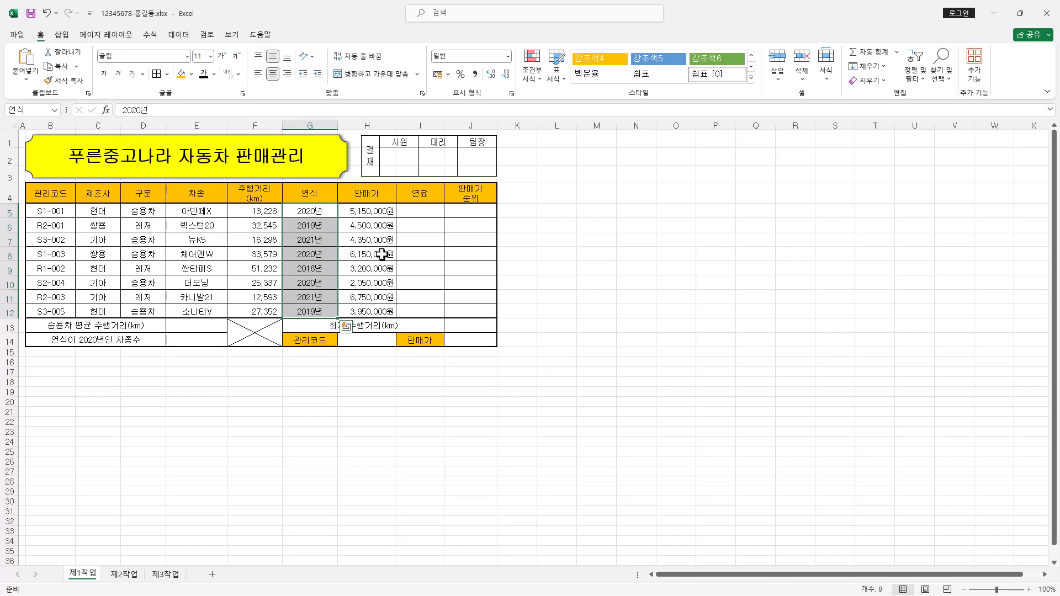
Begin a MID formula for the 연료 cells I5:I12 and bring up its function arguments.
{"action": "left_click", "coordinate": [425, 211]}
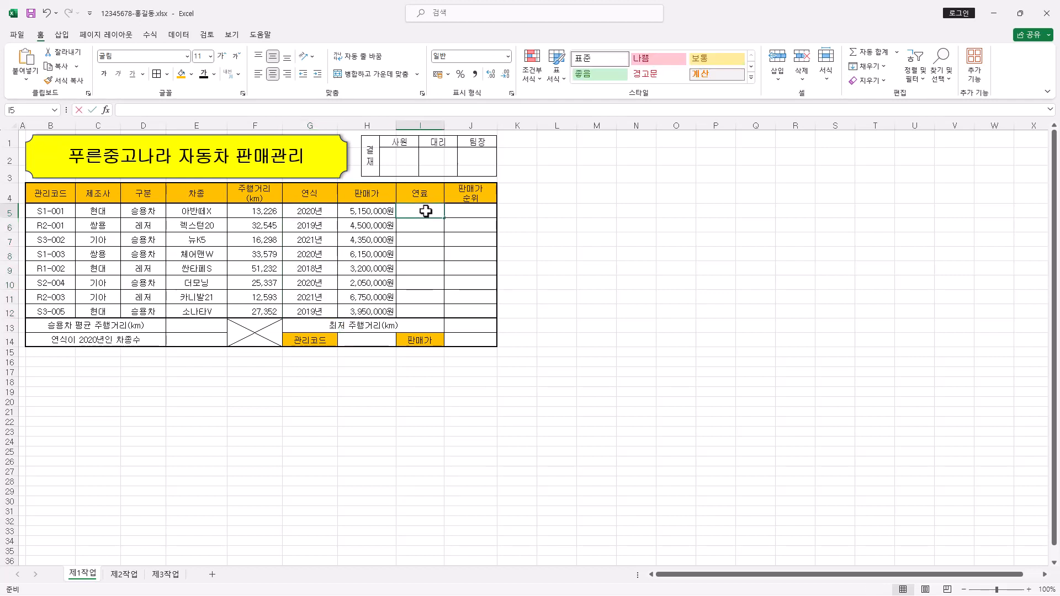
{"action": "type", "text": "="}
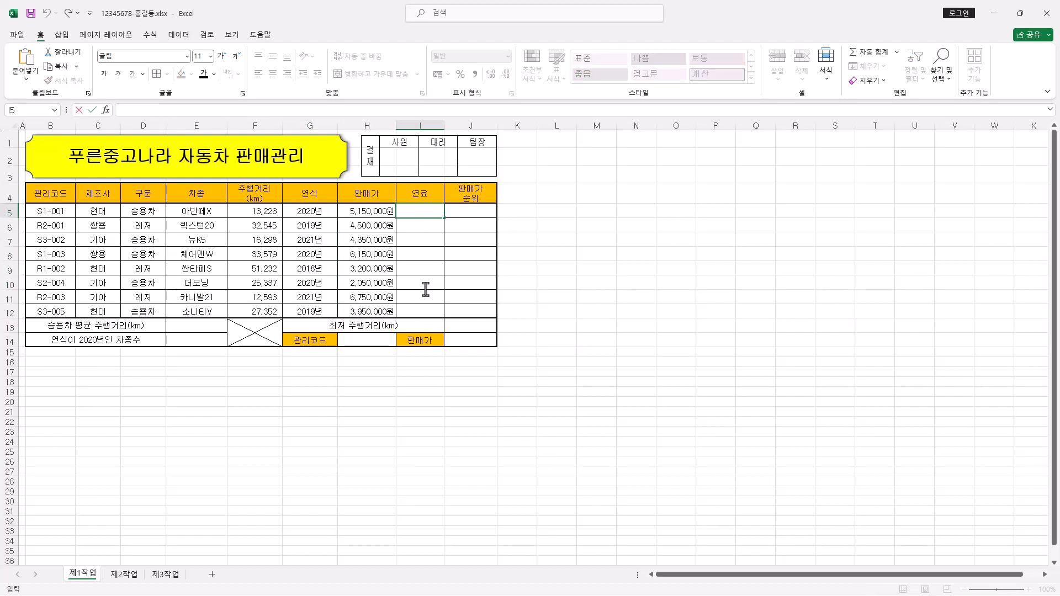
{"action": "left_click", "coordinate": [425, 306], "text": "shift"}
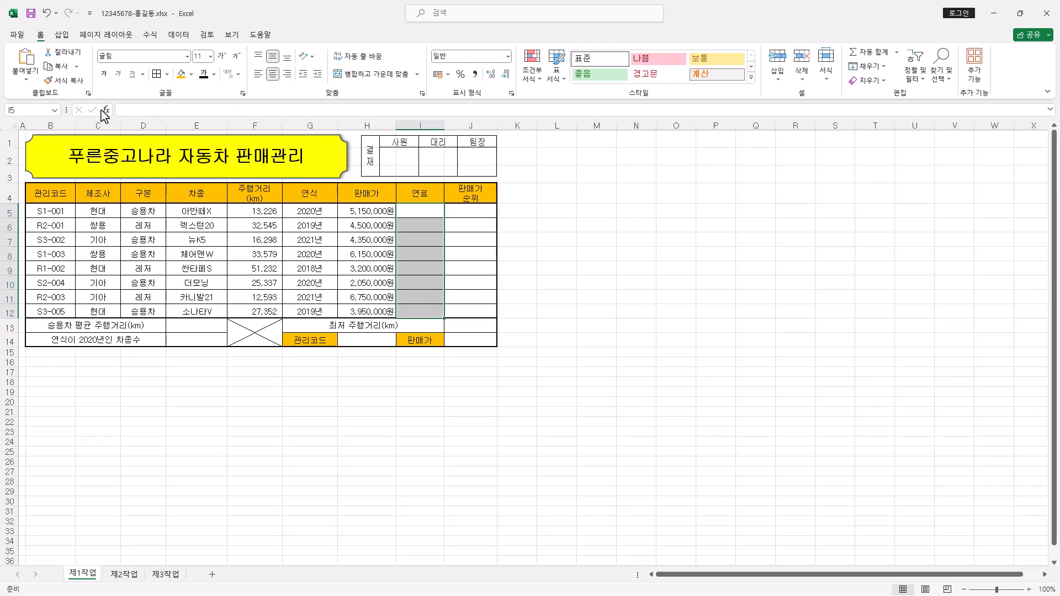
{"action": "left_click", "coordinate": [132, 110]}
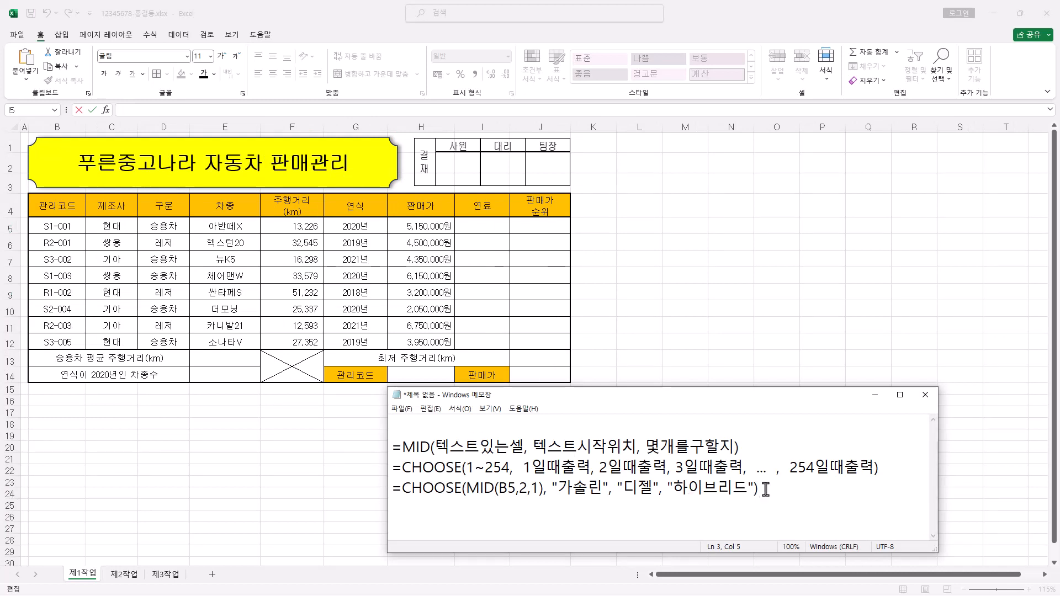
{"action": "left_click_drag", "start_coordinate": [760, 487], "coordinate": [359, 493]}
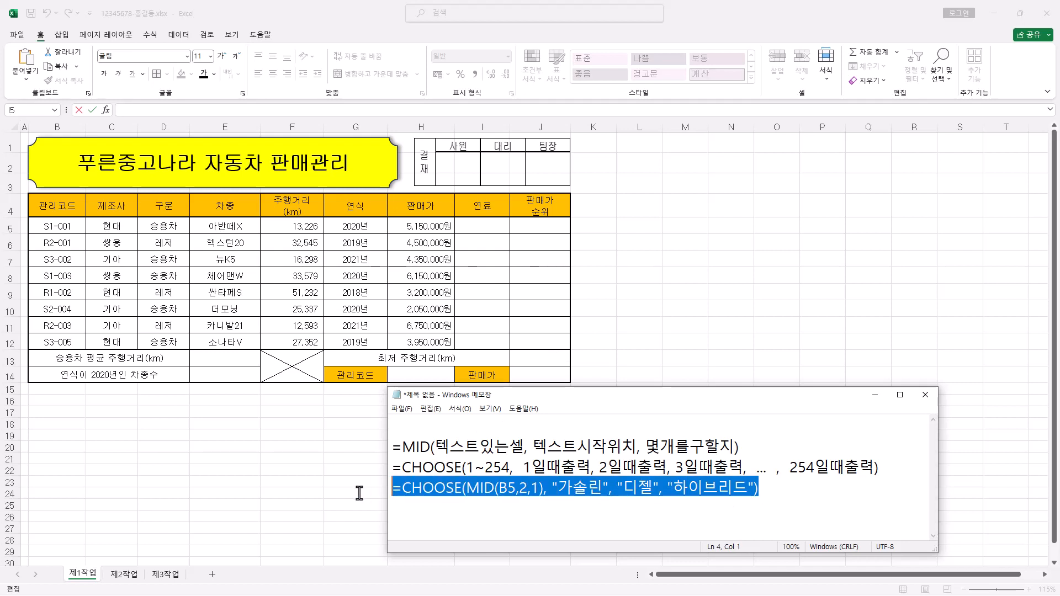
{"action": "left_click", "coordinate": [445, 491]}
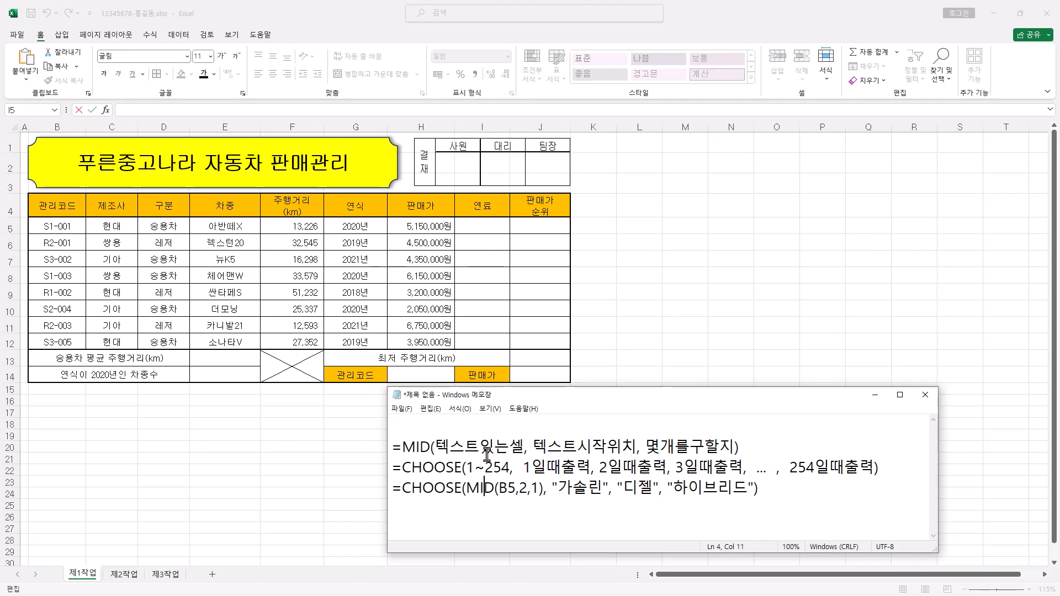
{"action": "key", "text": "alt+Tab"}
{"action": "type", "text": "=MID("}
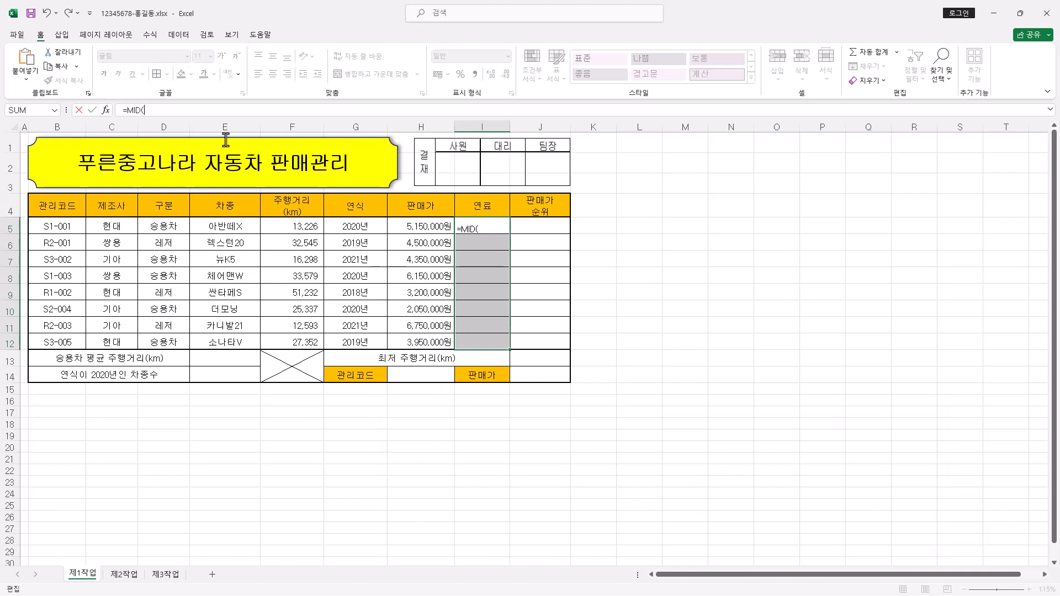
{"action": "left_click", "coordinate": [106, 110]}
{"action": "left_click_drag", "start_coordinate": [555, 156], "coordinate": [658, 169]}
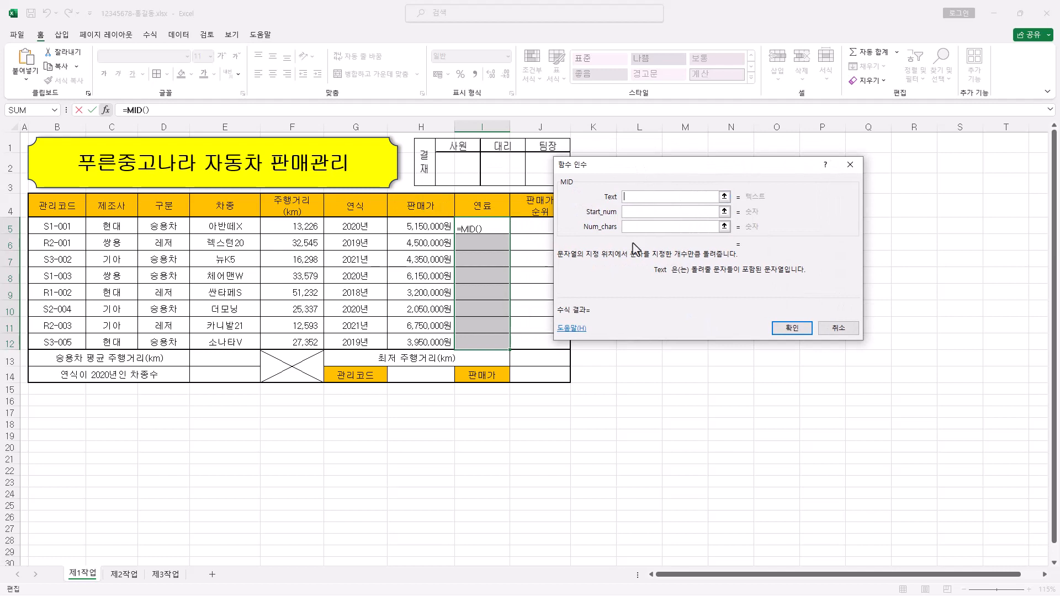
Set MID's Text to B5, Start_num to 2 and Num_chars to 1, and fill the formula into I5:I12.
{"action": "key", "text": "alt+Tab"}
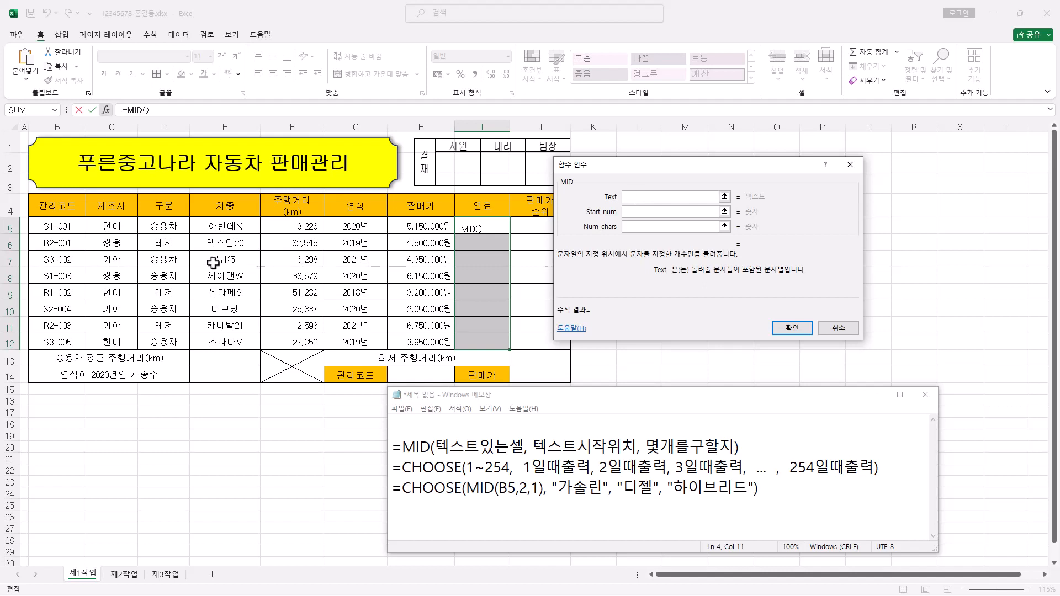
{"action": "left_click", "coordinate": [60, 225]}
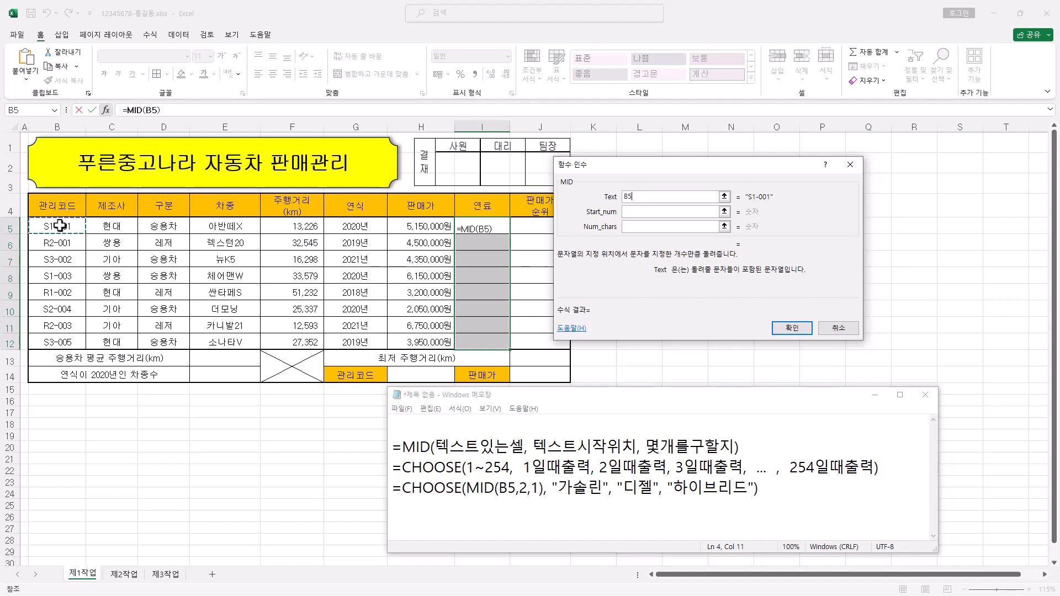
{"action": "left_click", "coordinate": [637, 212]}
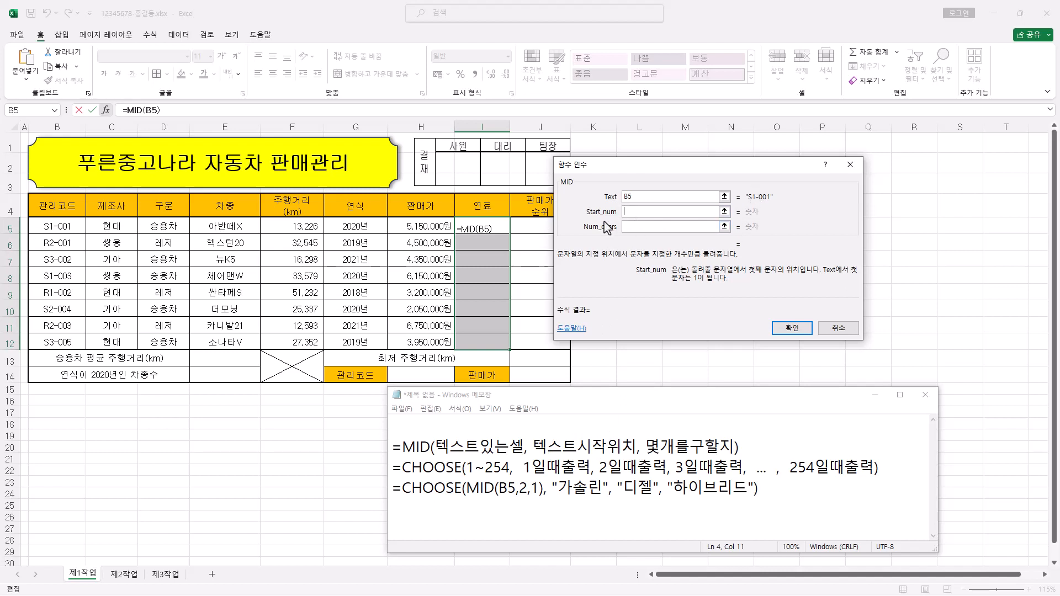
{"action": "type", "text": "2"}
{"action": "left_click", "coordinate": [628, 226]}
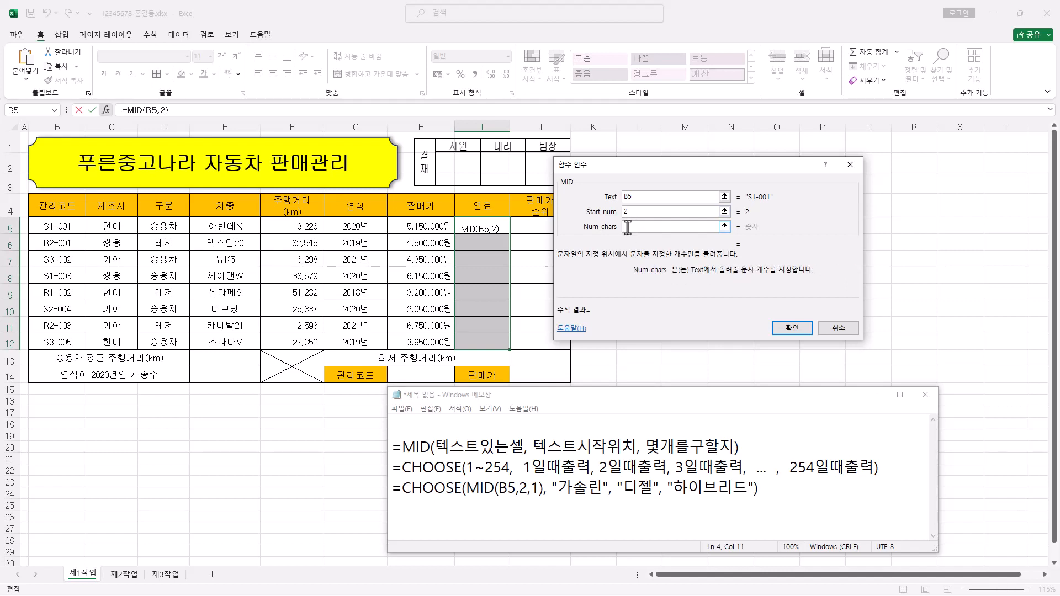
{"action": "type", "text": "1"}
{"action": "left_click", "coordinate": [791, 328]}
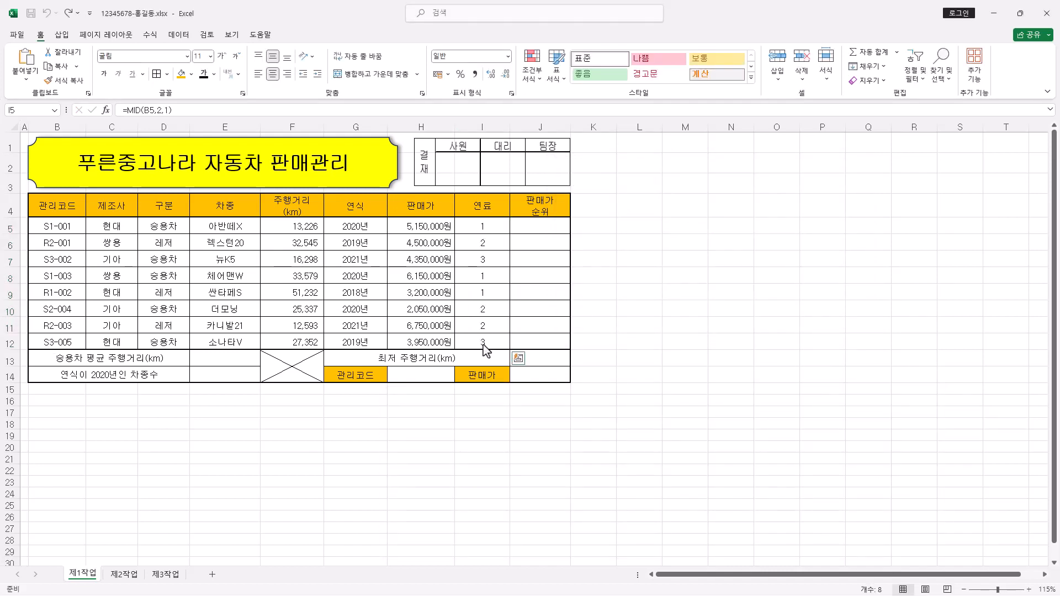
Cut MID(B5,2,1) out of the I5 formula, replace it with CHOOSE, and bring up the CHOOSE function arguments.
{"action": "left_click", "coordinate": [131, 110]}
{"action": "left_click_drag", "start_coordinate": [126, 109], "coordinate": [172, 110]}
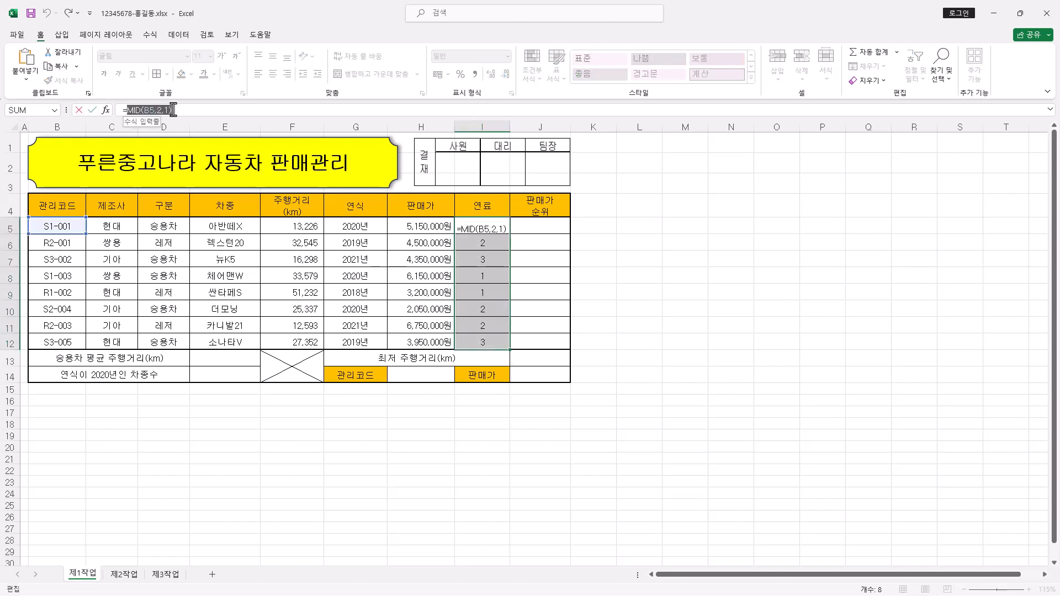
{"action": "right_click", "coordinate": [170, 111]}
{"action": "left_click", "coordinate": [206, 118]}
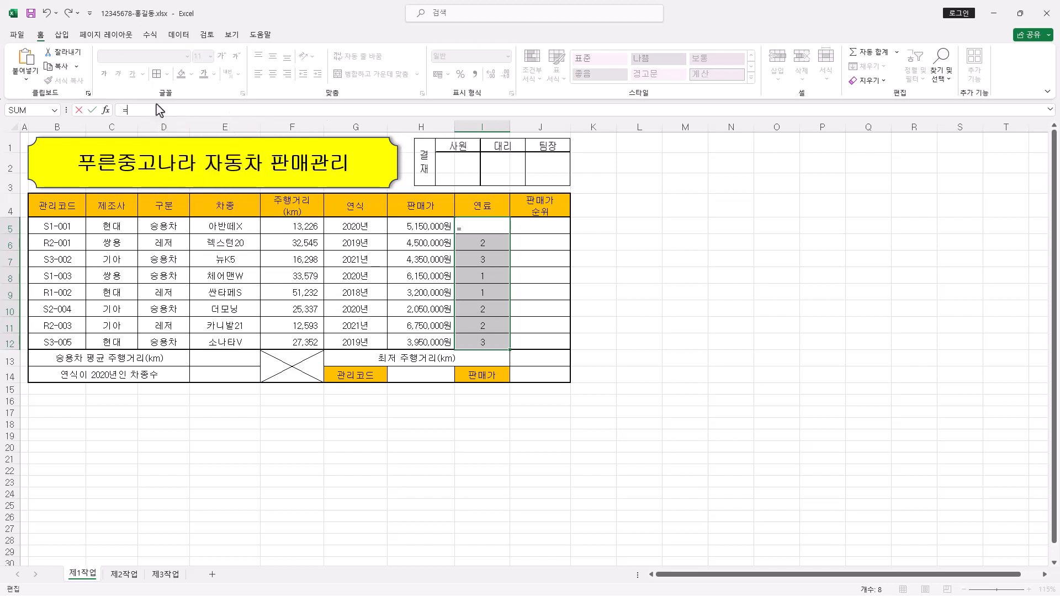
{"action": "type", "text": "CHOOSE("}
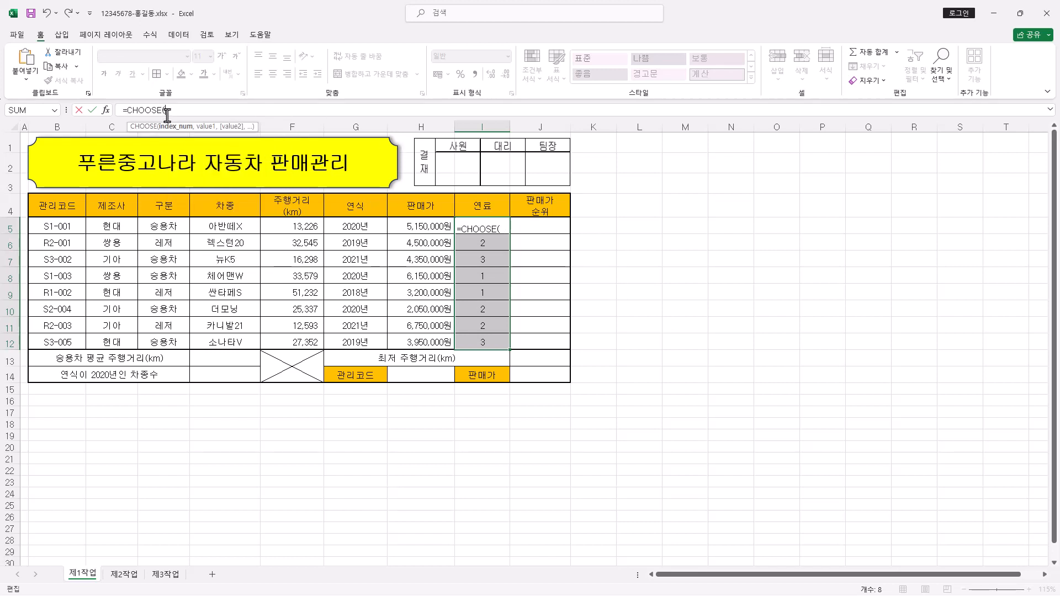
{"action": "left_click", "coordinate": [106, 110]}
{"action": "left_click_drag", "start_coordinate": [645, 154], "coordinate": [669, 165]}
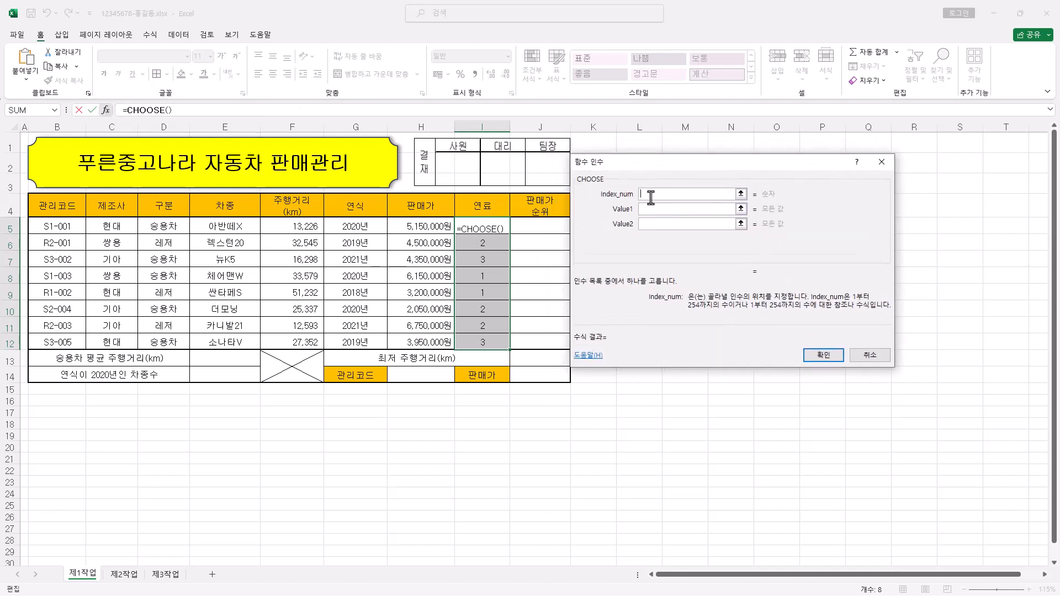
Paste MID(B5,2,1) as the Index_num argument of CHOOSE, consulting the formula notes in Notepad.
{"action": "key", "text": "alt+Tab"}
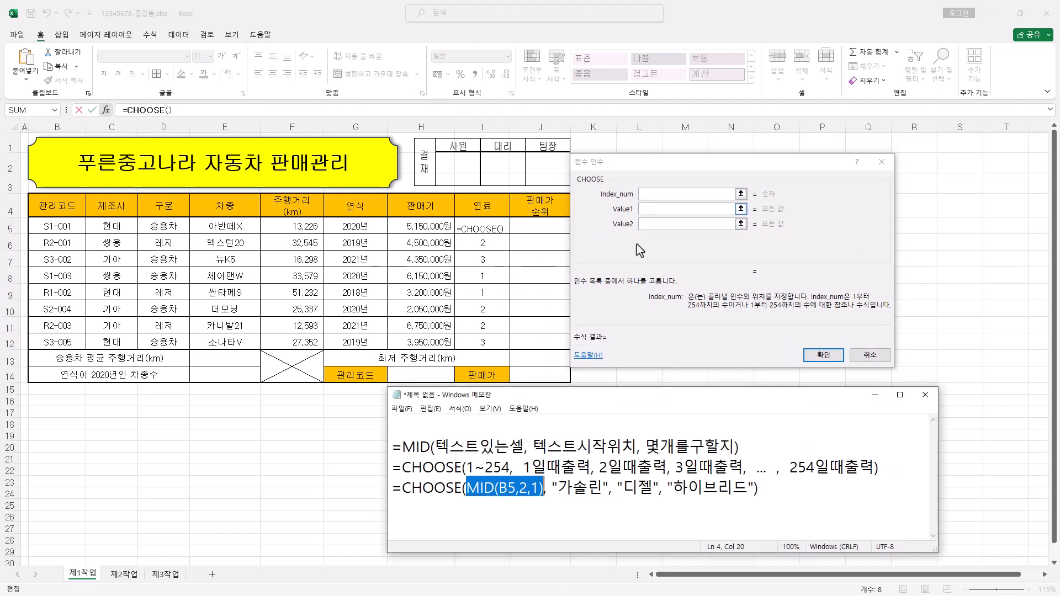
{"action": "left_click", "coordinate": [654, 196]}
{"action": "left_click", "coordinate": [660, 210]}
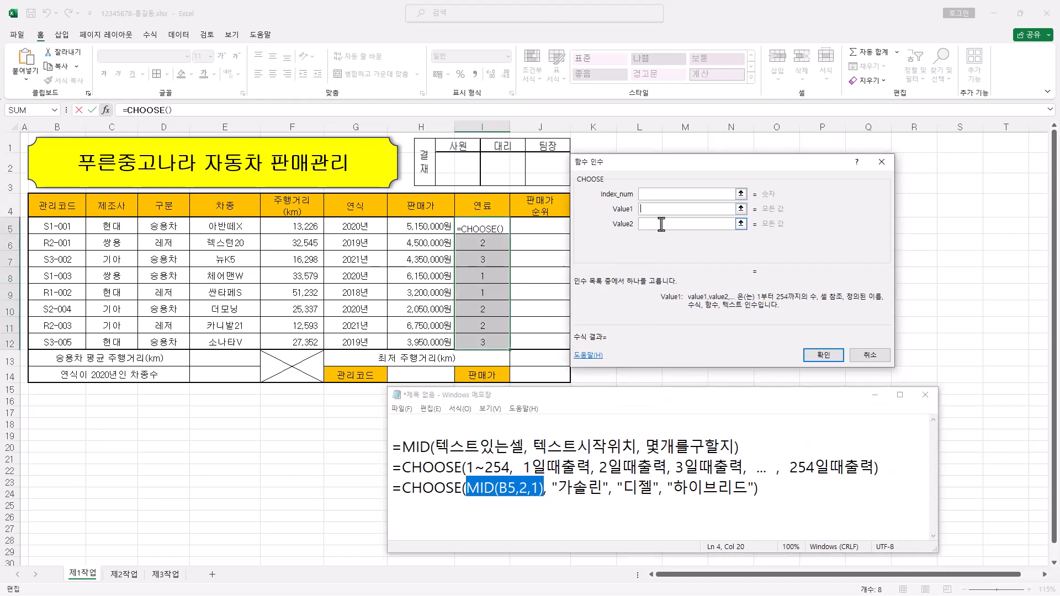
{"action": "left_click", "coordinate": [662, 224]}
{"action": "left_click", "coordinate": [659, 194]}
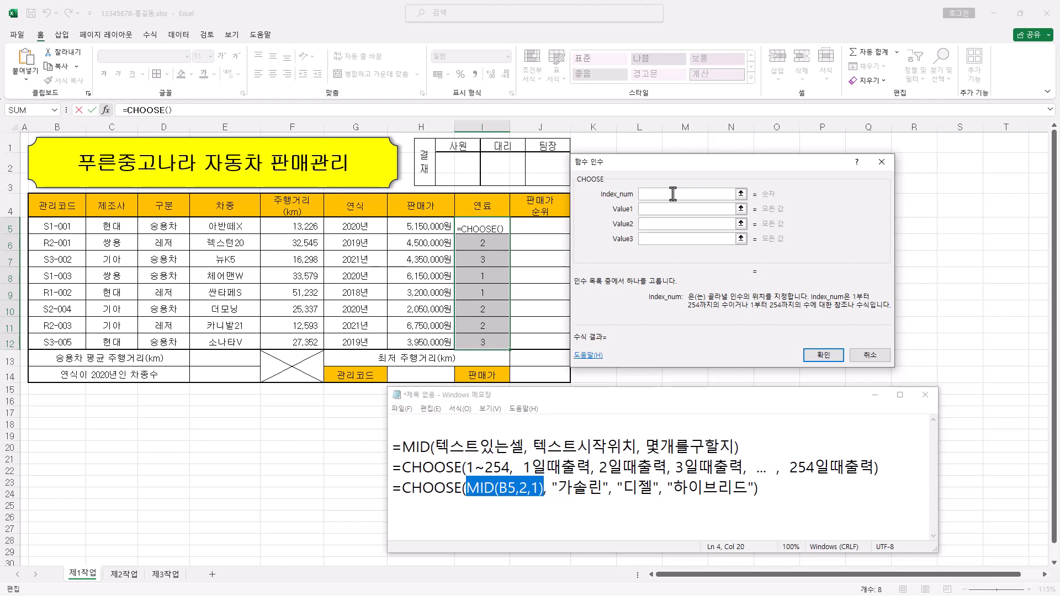
{"action": "right_click", "coordinate": [645, 192]}
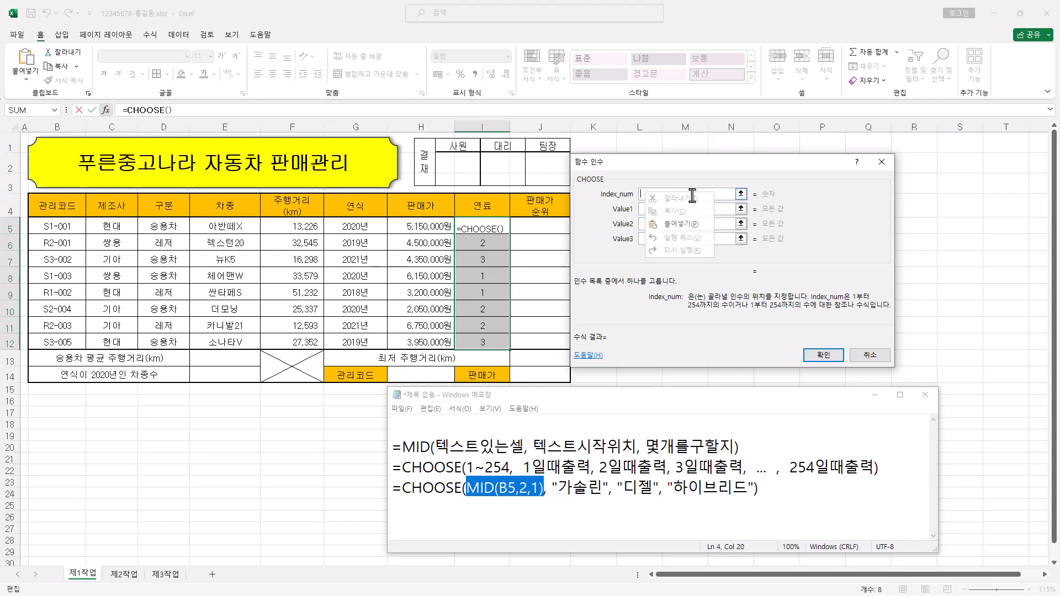
{"action": "left_click", "coordinate": [694, 225]}
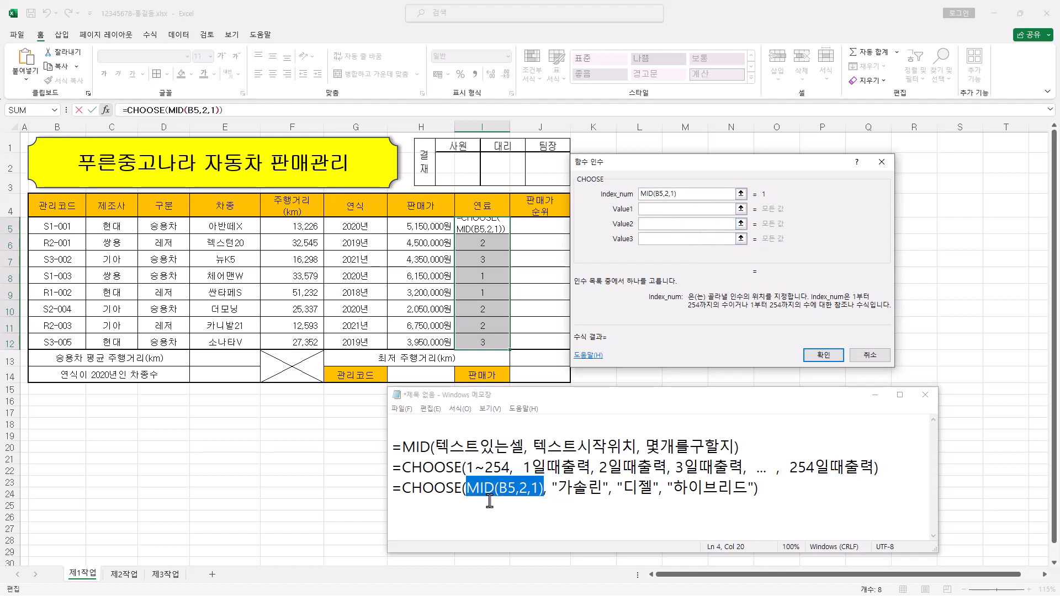
Set the Value1 argument of CHOOSE to "가솔린".
{"action": "left_click", "coordinate": [662, 209]}
{"action": "type", "text": "가솔린"}
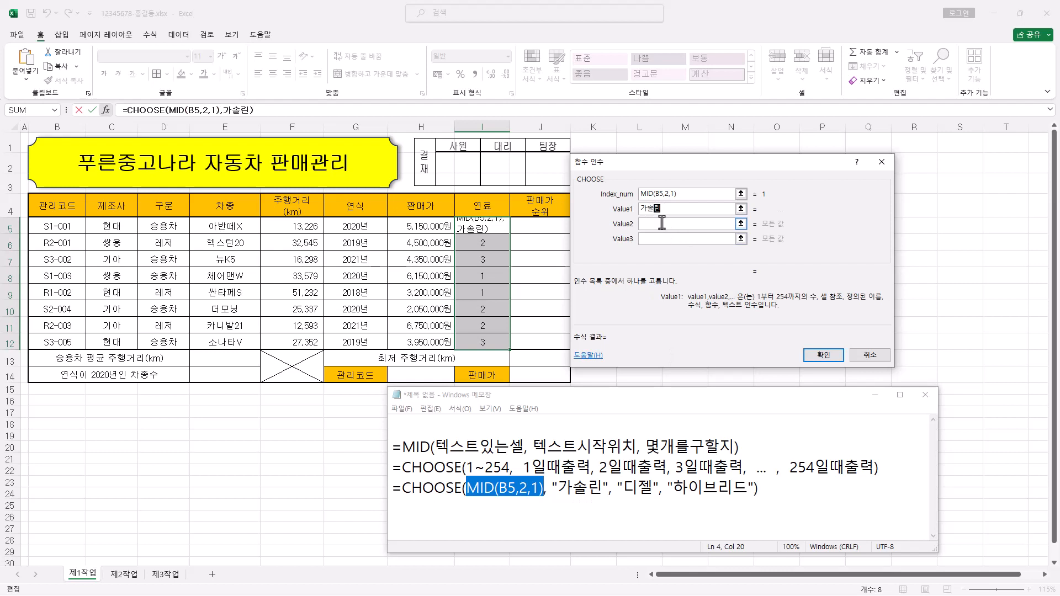
{"action": "key", "text": "Tab"}
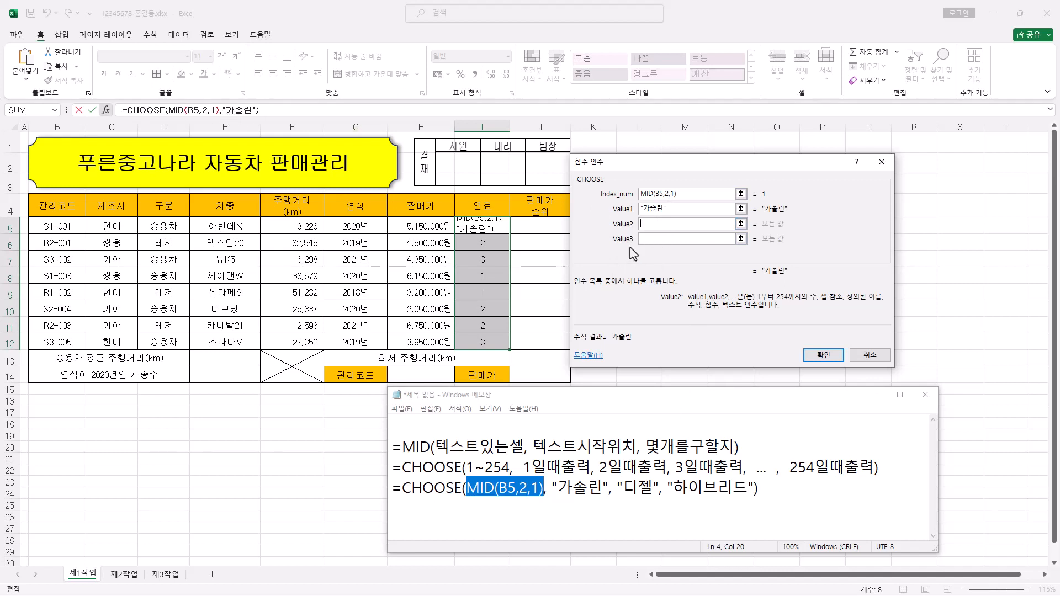
Set the Value2 argument of CHOOSE to "디젤".
{"action": "left_click", "coordinate": [261, 110]}
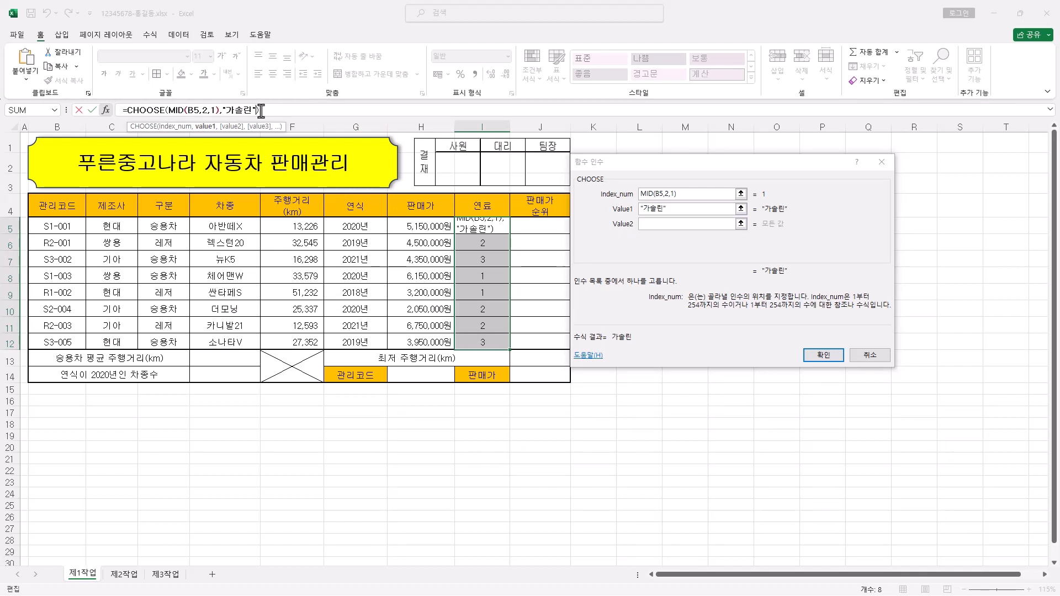
{"action": "type", "text": ",디젤"}
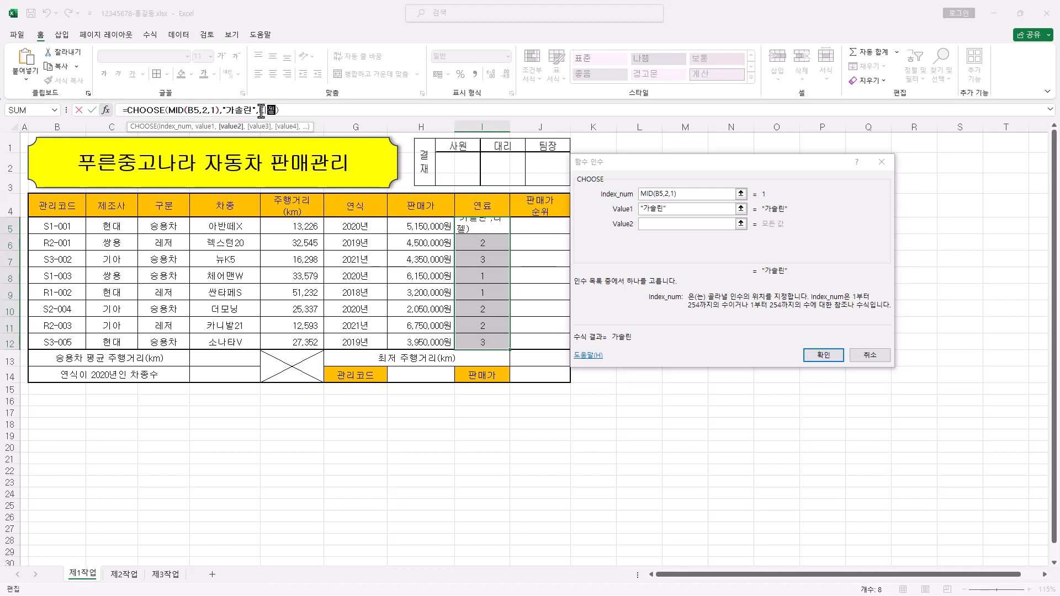
{"action": "type", "text": ","}
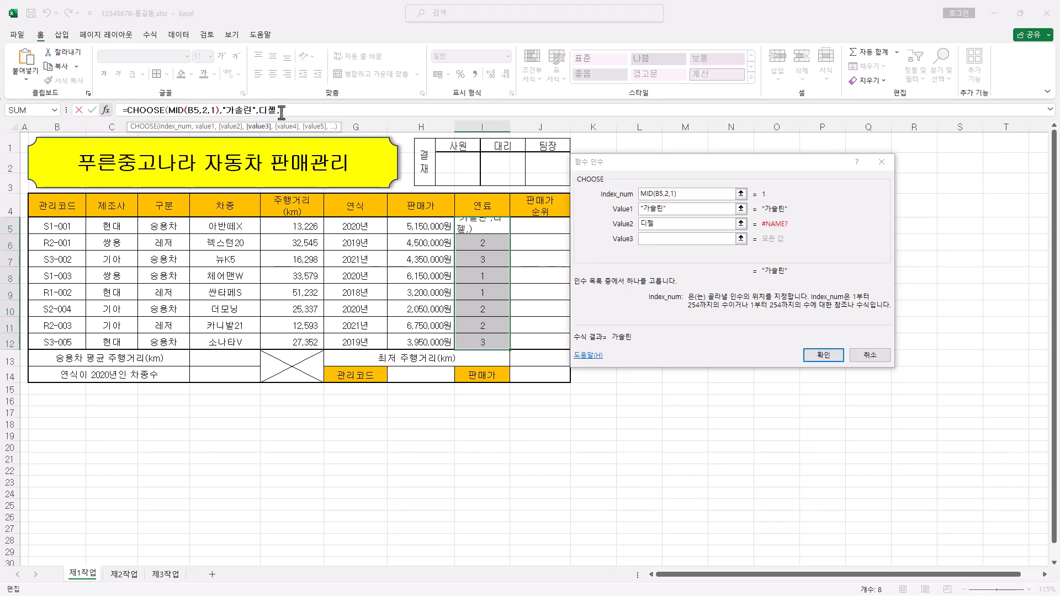
{"action": "key", "text": "BackSpace"}
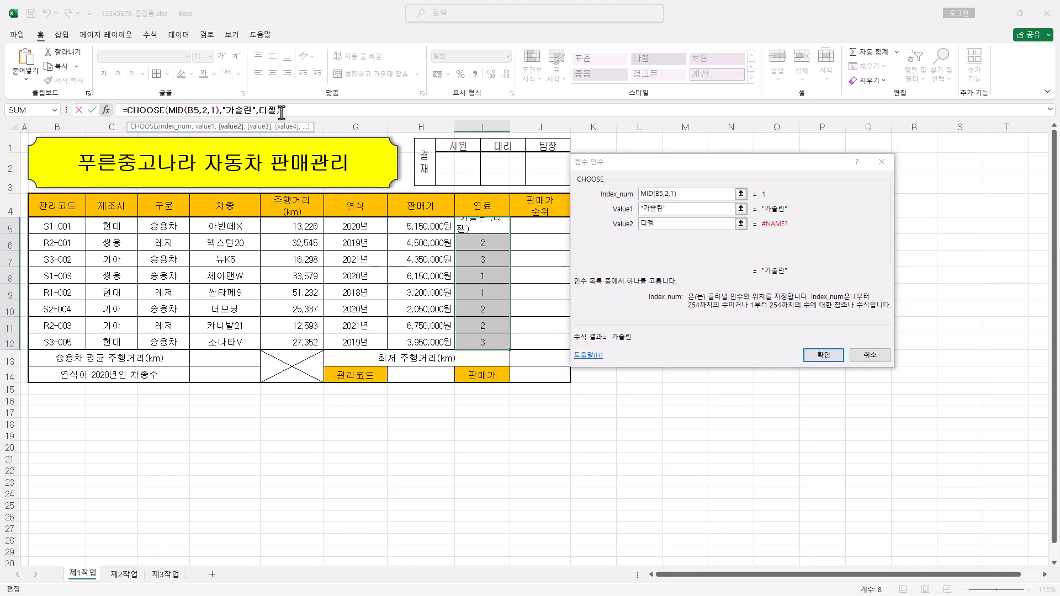
{"action": "left_click", "coordinate": [670, 224]}
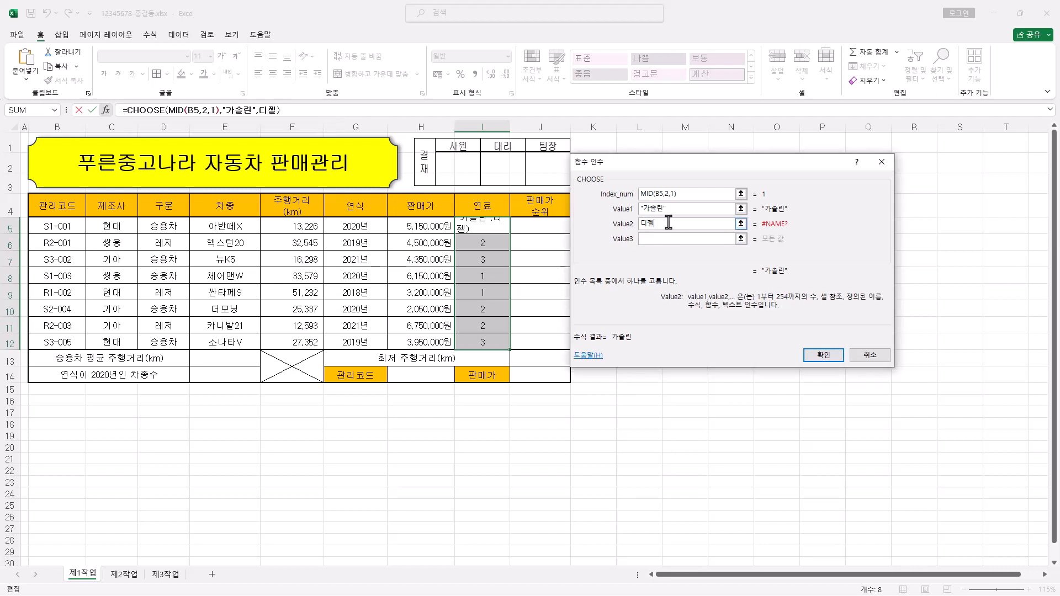
{"action": "left_click", "coordinate": [668, 239]}
{"action": "left_click", "coordinate": [668, 239]}
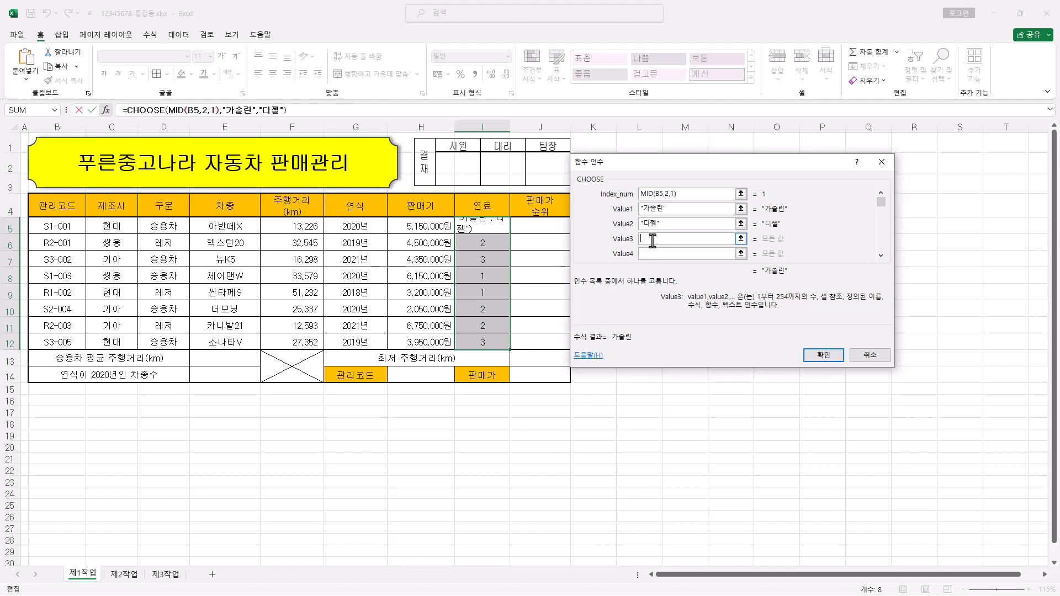
Set the Value3 argument of CHOOSE to "하이브리드" and fill the completed formula into I5:I12.
{"action": "type", "text": "하이브리드"}
{"action": "left_click", "coordinate": [662, 254]}
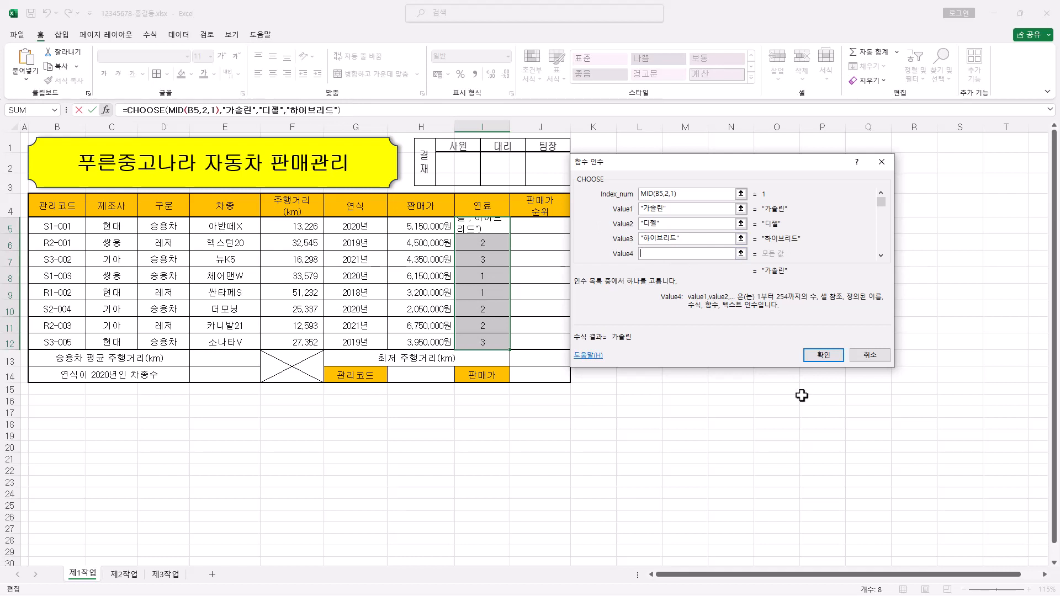
{"action": "left_click", "coordinate": [829, 359], "text": "ctrl"}
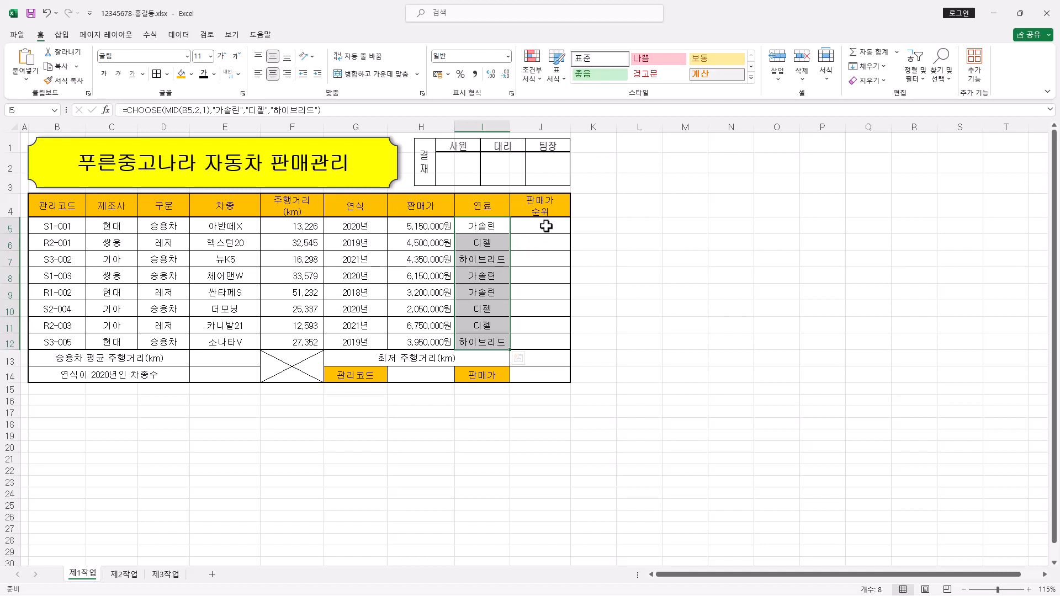
Start a RANK.EQ formula for the 판매가 순위 cells J5:J12 and bring up its function arguments.
{"action": "left_click_drag", "start_coordinate": [546, 225], "coordinate": [548, 338]}
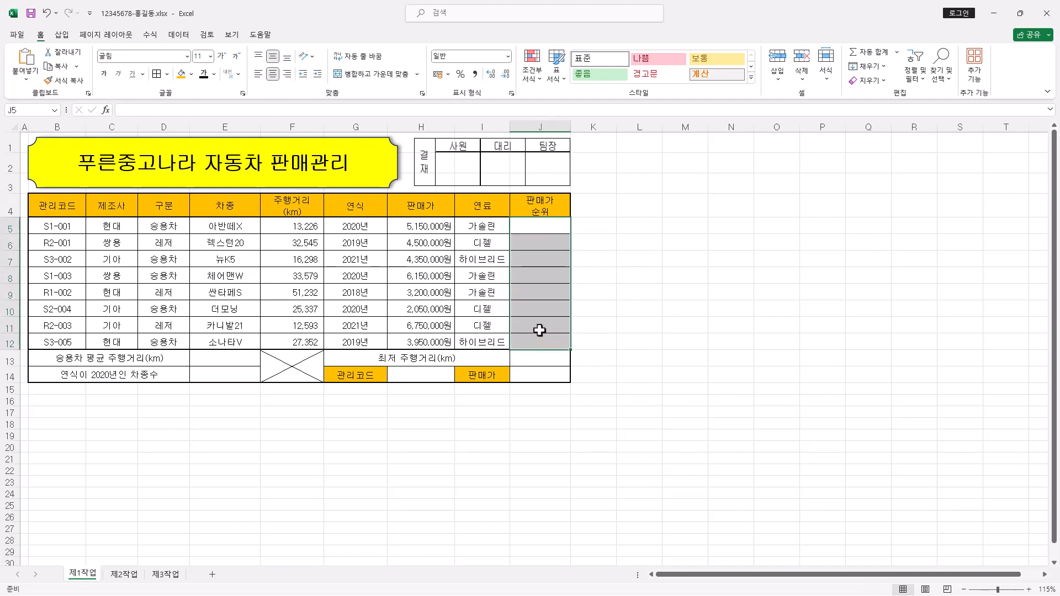
{"action": "left_click", "coordinate": [206, 108]}
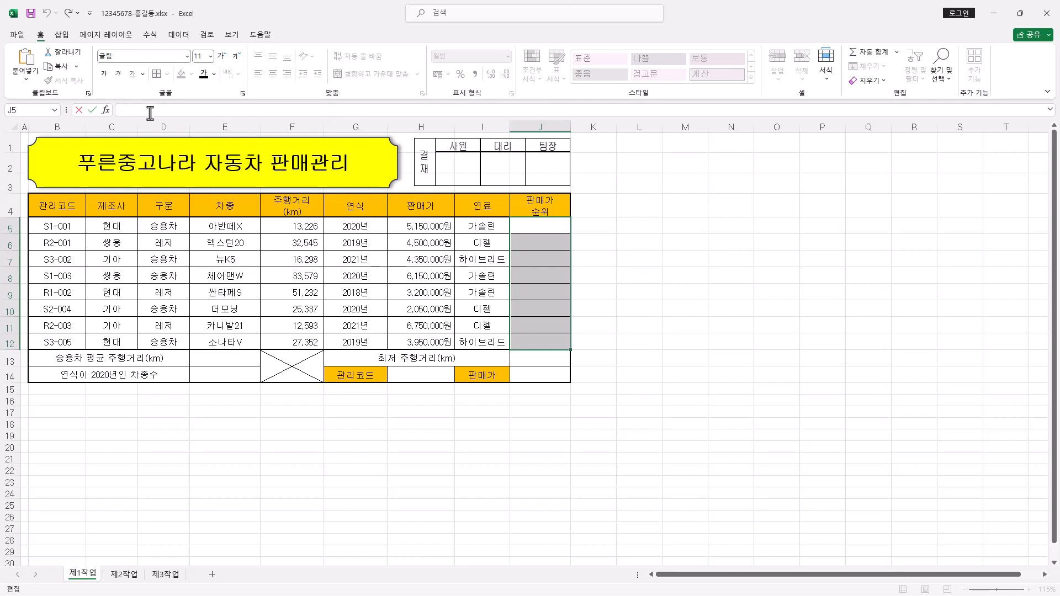
{"action": "type", "text": "=RANK.EQ("}
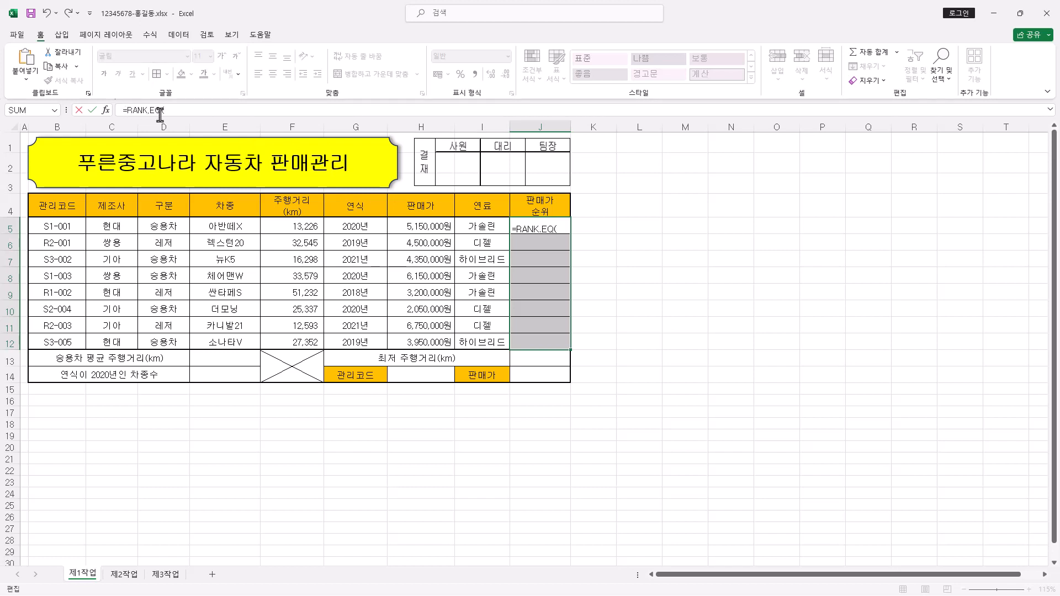
{"action": "left_click", "coordinate": [106, 110]}
{"action": "left_click_drag", "start_coordinate": [664, 180], "coordinate": [672, 152]}
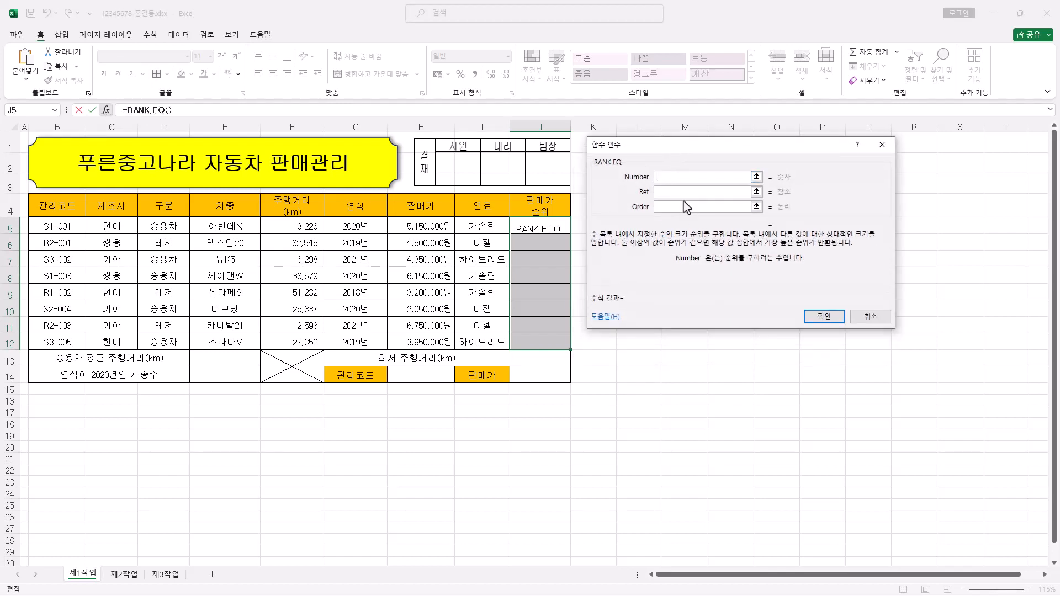
Set RANK.EQ's Number to H5 and Ref to the absolute range $H$5:$H$12, following the formula notes in Notepad.
{"action": "key", "text": "alt+Tab"}
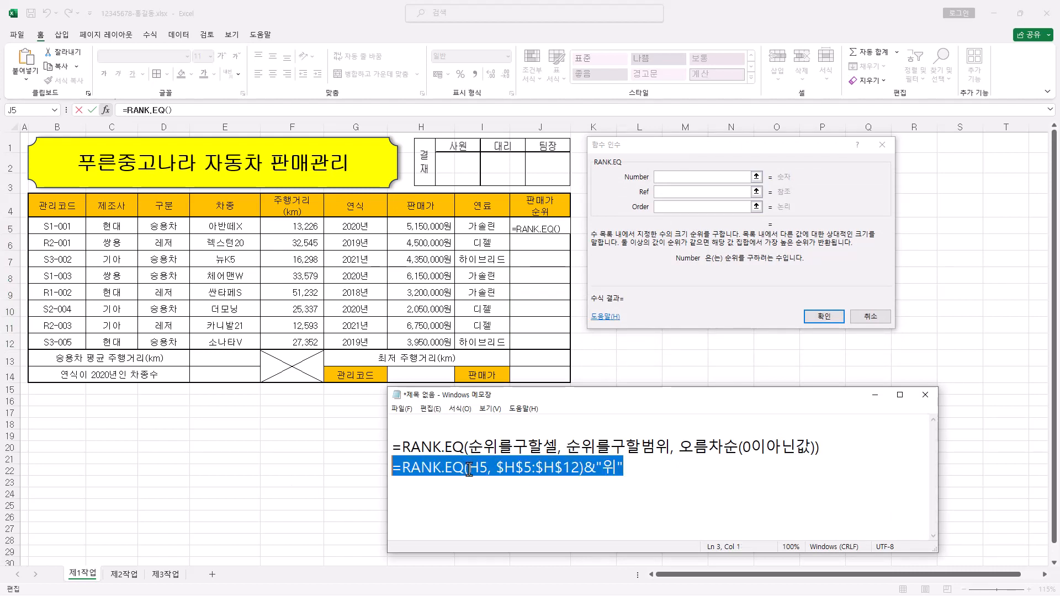
{"action": "left_click", "coordinate": [661, 176]}
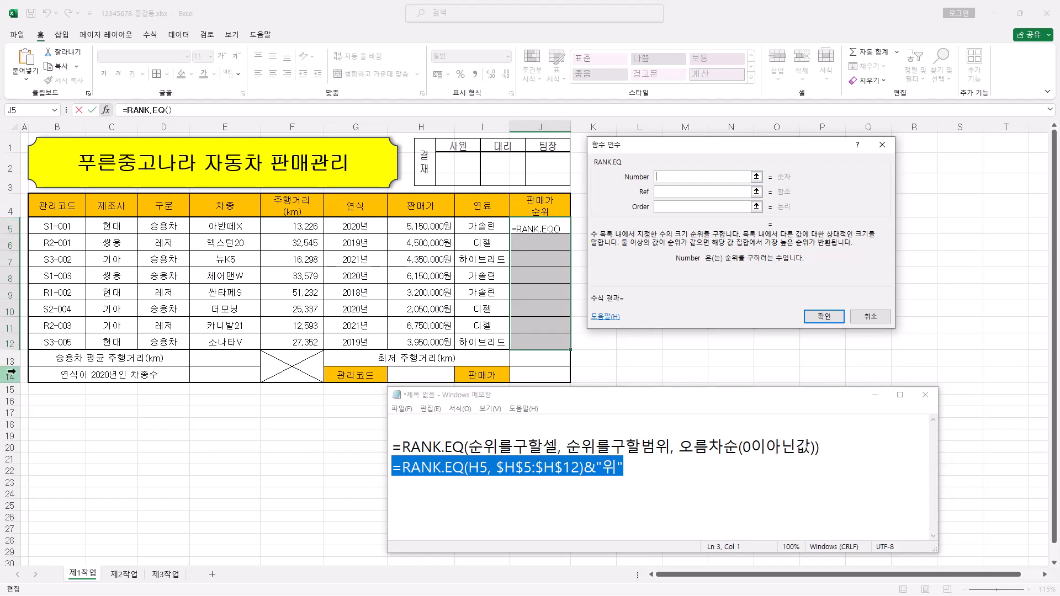
{"action": "left_click", "coordinate": [436, 230]}
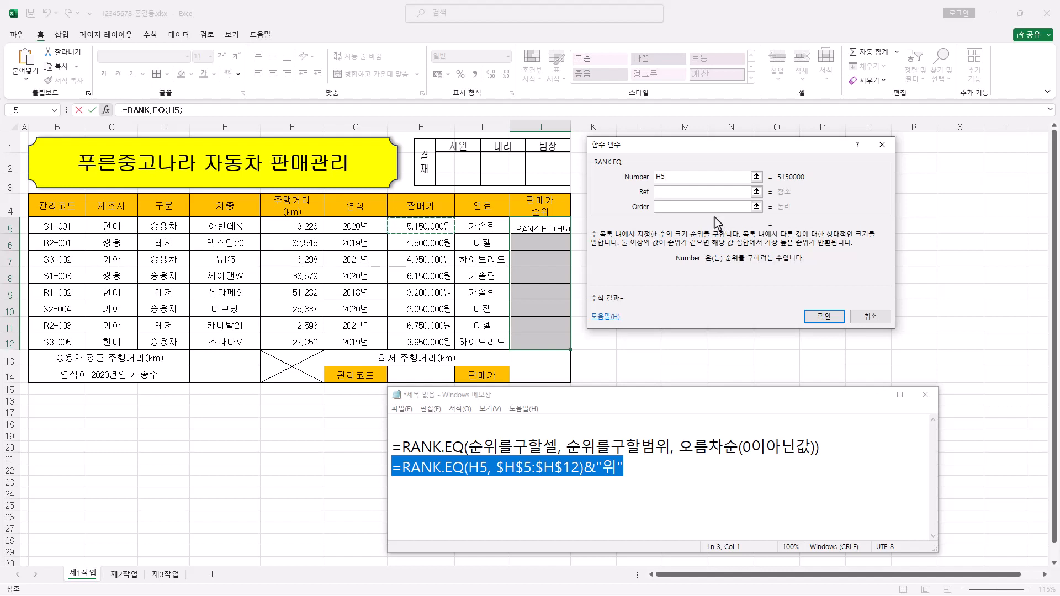
{"action": "left_click", "coordinate": [669, 192]}
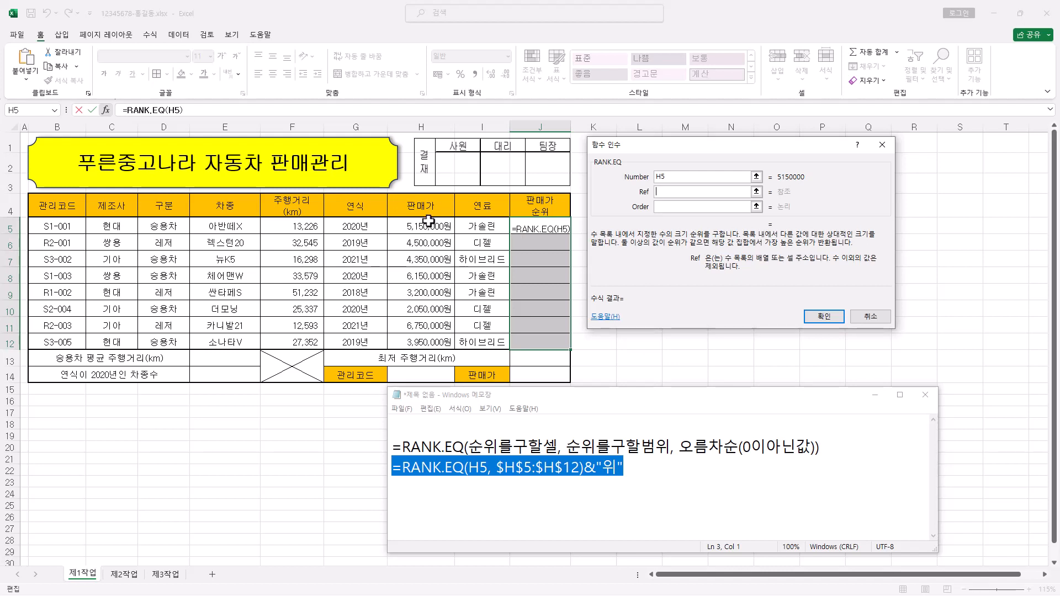
{"action": "left_click_drag", "start_coordinate": [429, 221], "coordinate": [428, 341]}
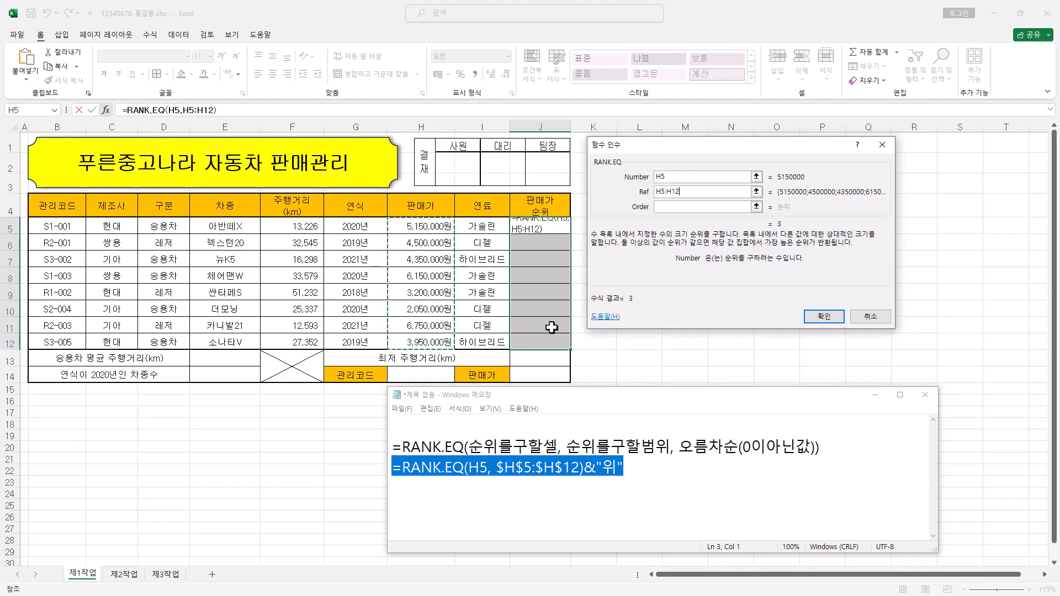
{"action": "left_click", "coordinate": [682, 192]}
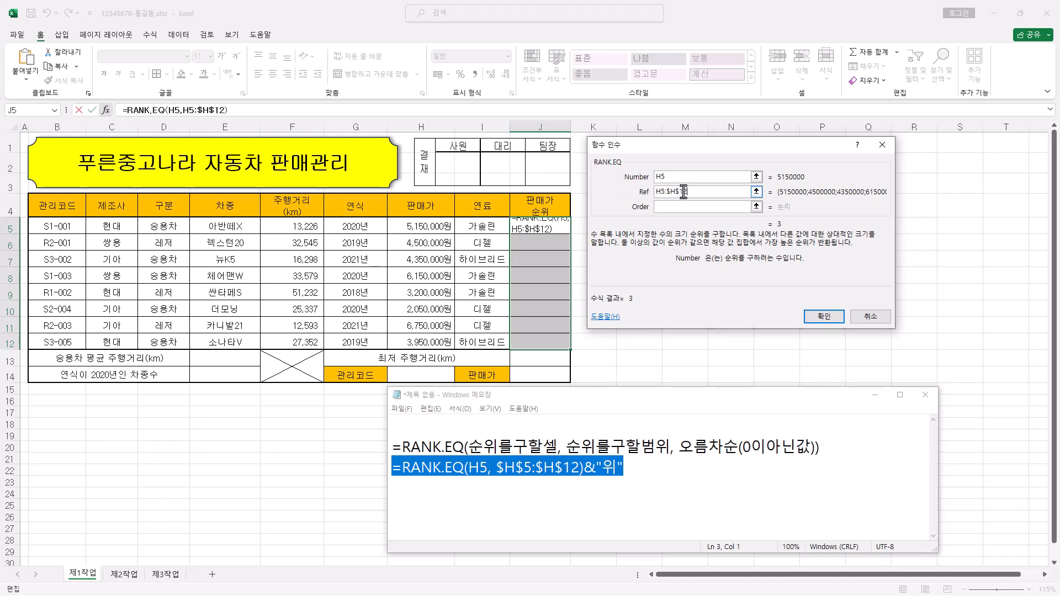
{"action": "key", "text": "F4"}
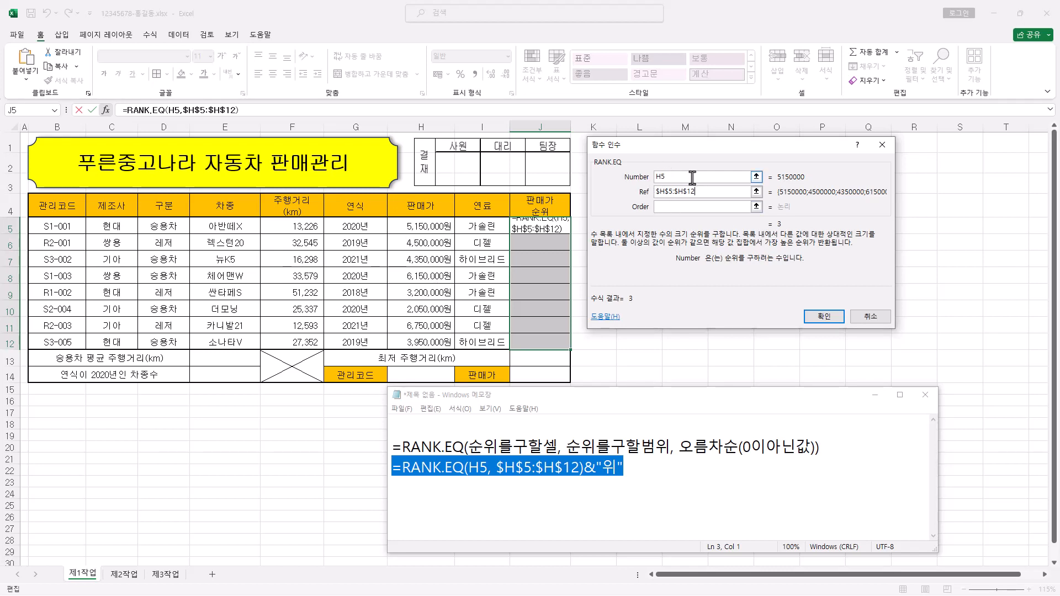
Leave RANK.EQ's Order argument empty for descending ranking and fill the formula into J5:J12.
{"action": "left_click", "coordinate": [660, 191]}
{"action": "left_click", "coordinate": [663, 208]}
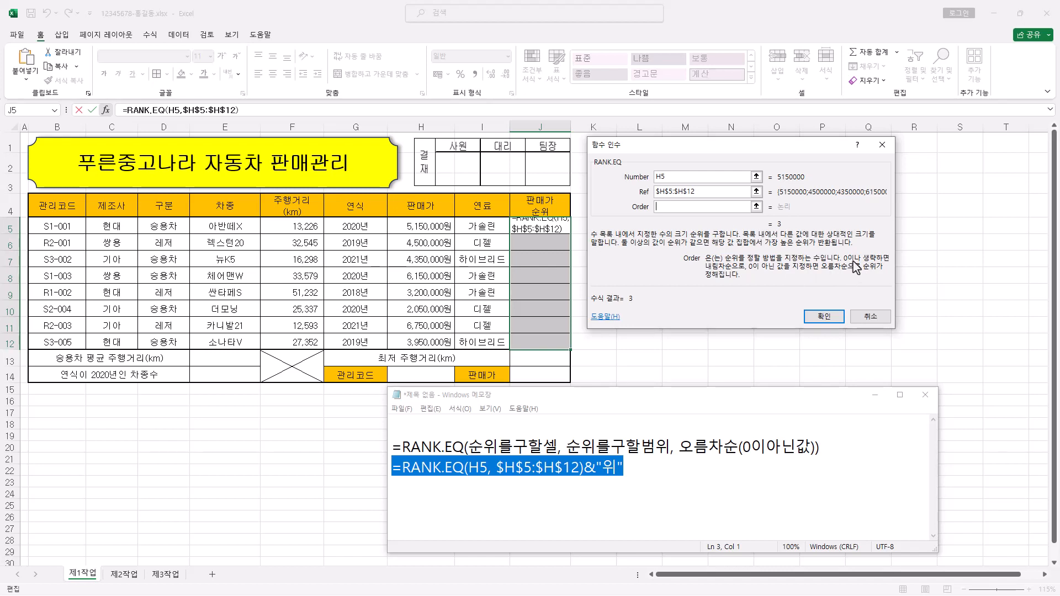
{"action": "key", "text": "ctrl+z"}
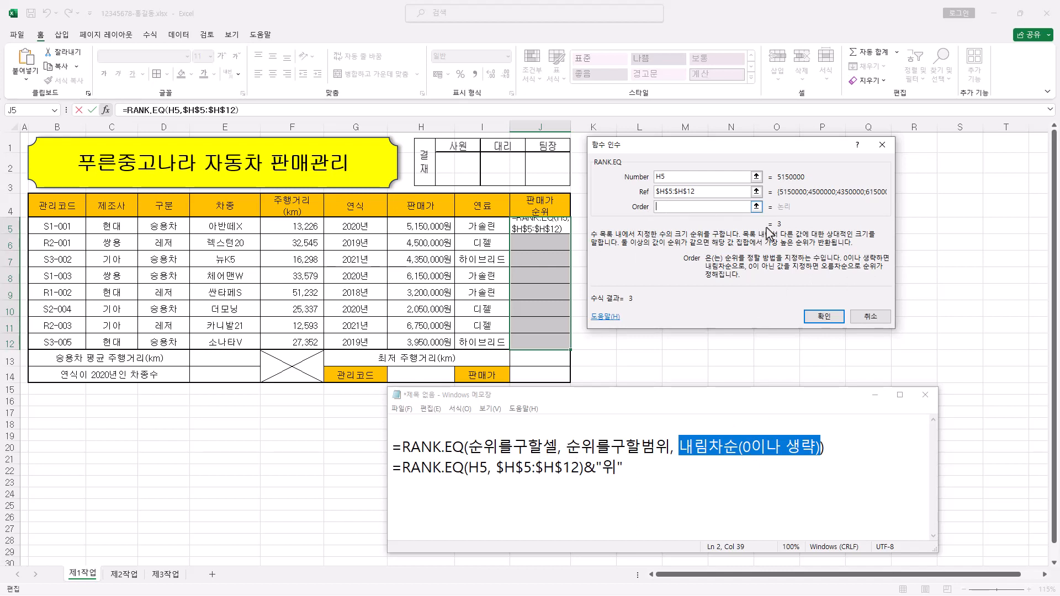
{"action": "left_click", "coordinate": [824, 316], "text": "ctrl"}
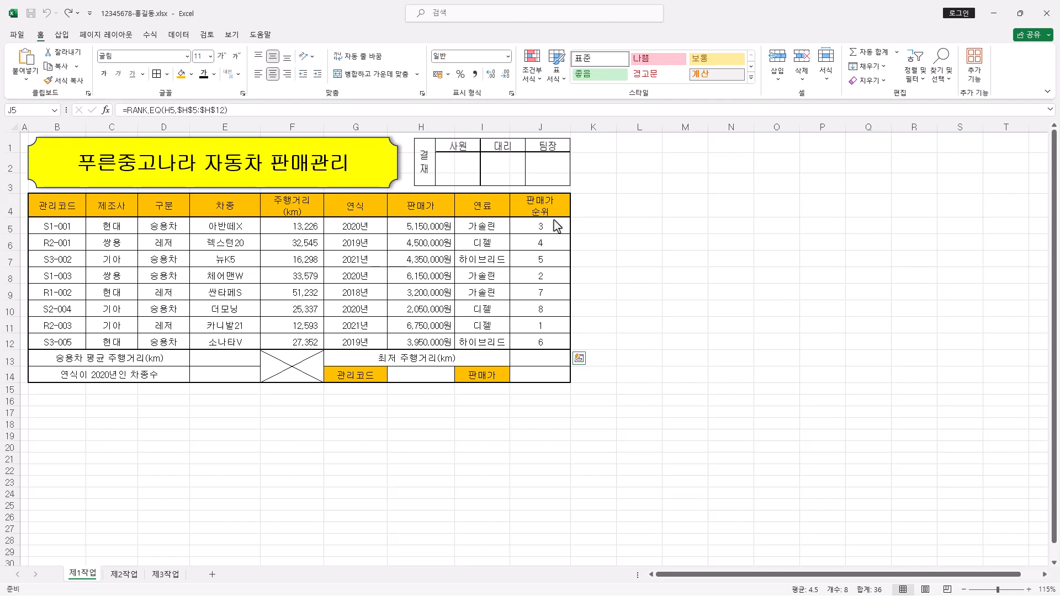
Append &"위" to the RANK.EQ formula throughout J5:J12.
{"action": "key", "text": "ctrl+shift+Down"}
{"action": "left_click", "coordinate": [227, 110]}
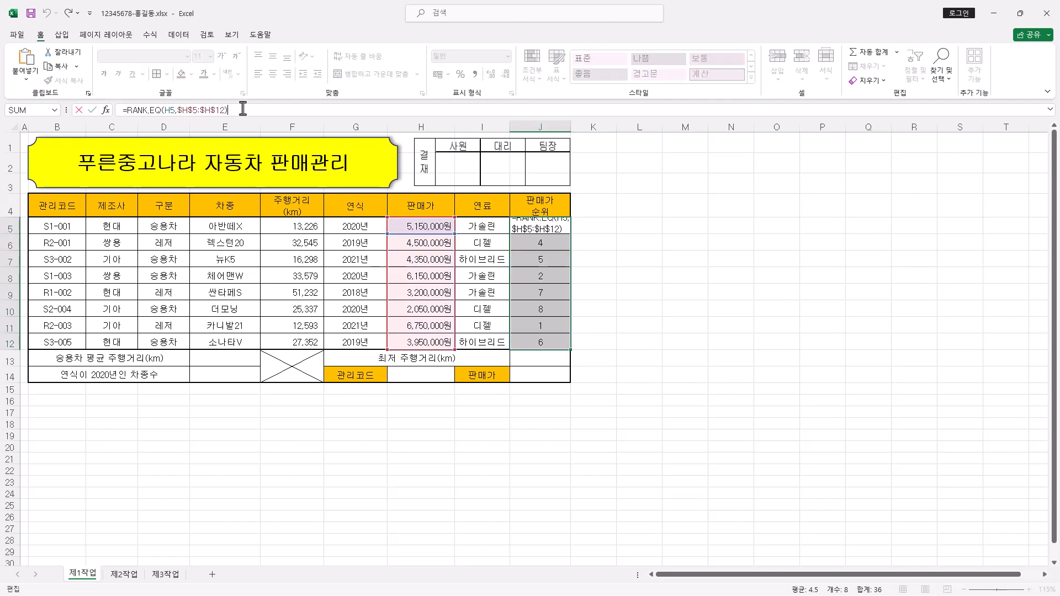
{"action": "type", "text": "&\"위\""}
{"action": "key", "text": "ctrl+Return"}
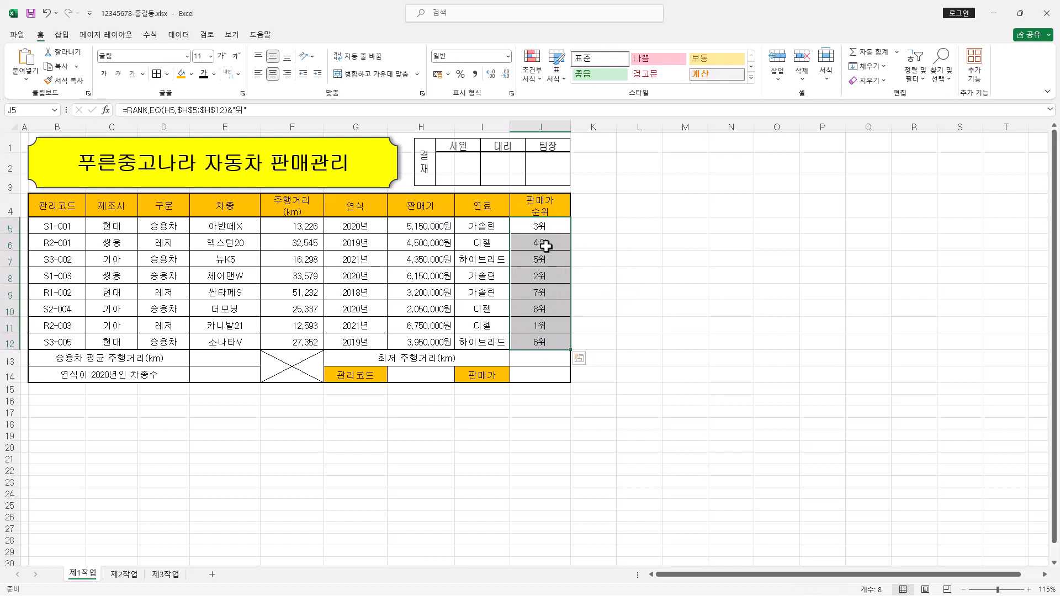
Review the ROUND and DAVERAGE notes in Notepad, start a DAVERAGE formula in E13, and bring up its function arguments.
{"action": "left_click", "coordinate": [235, 358]}
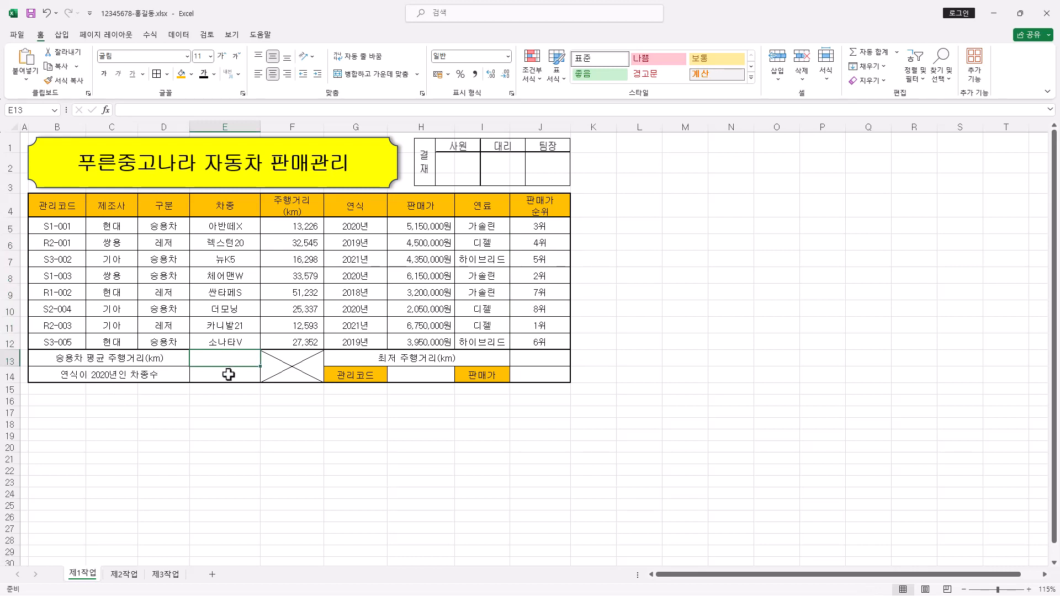
{"action": "key", "text": "alt+Tab"}
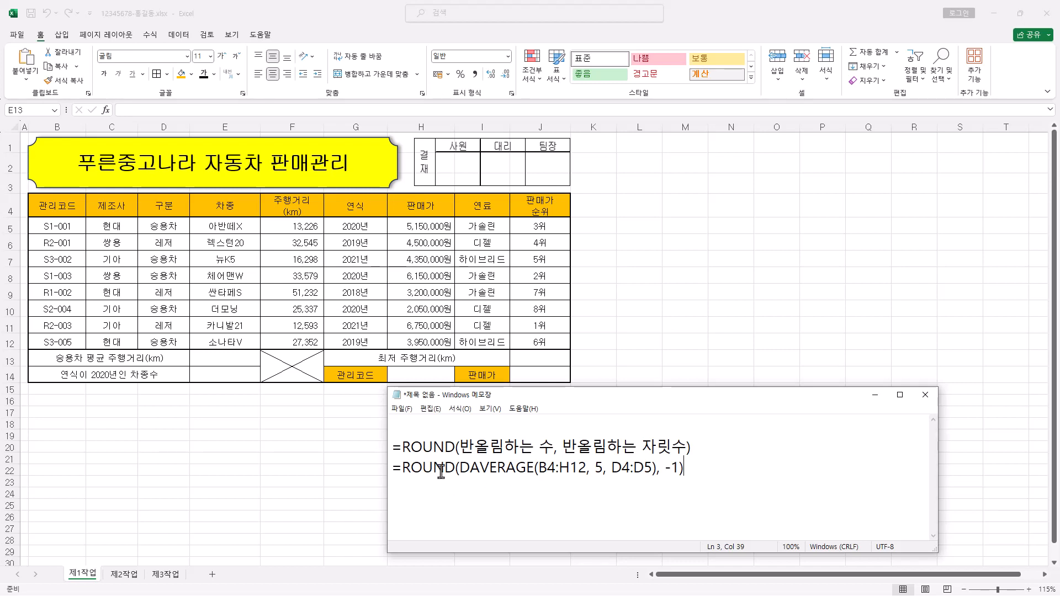
{"action": "left_click_drag", "start_coordinate": [459, 468], "coordinate": [657, 476]}
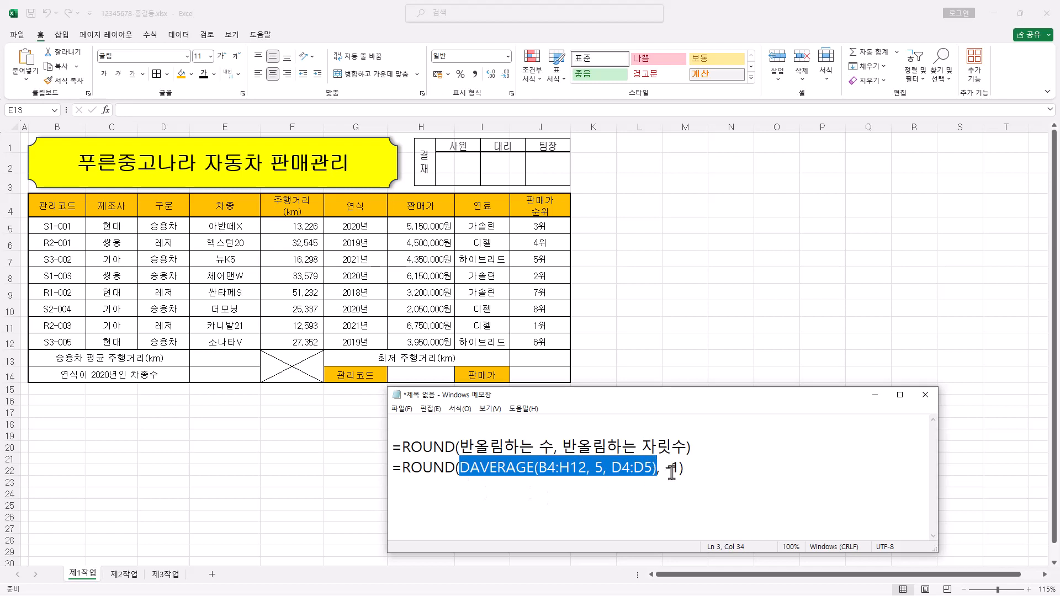
{"action": "left_click", "coordinate": [708, 472]}
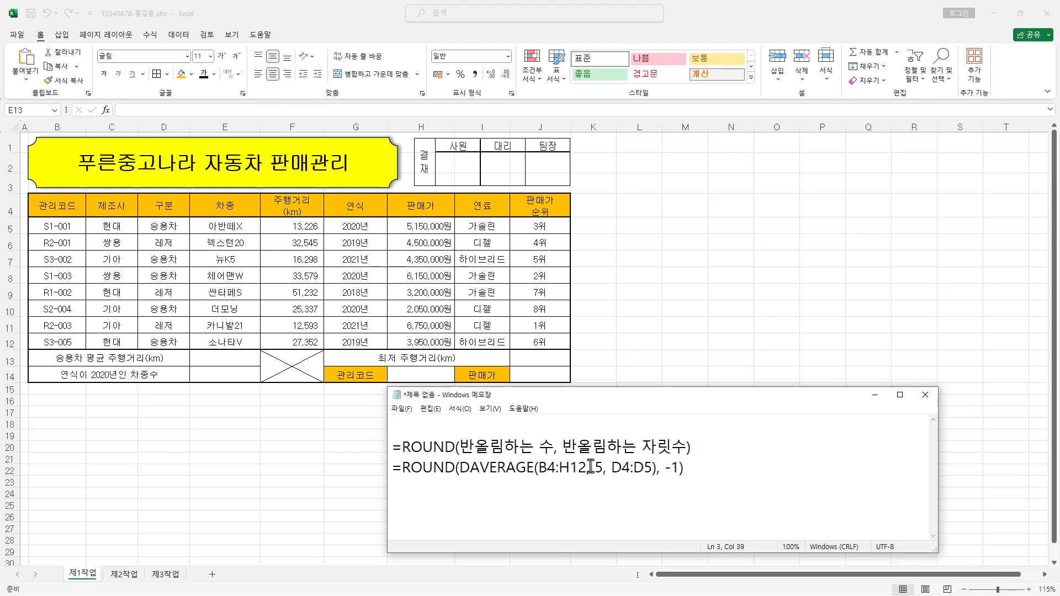
{"action": "left_click", "coordinate": [337, 12]}
{"action": "left_click", "coordinate": [158, 111]}
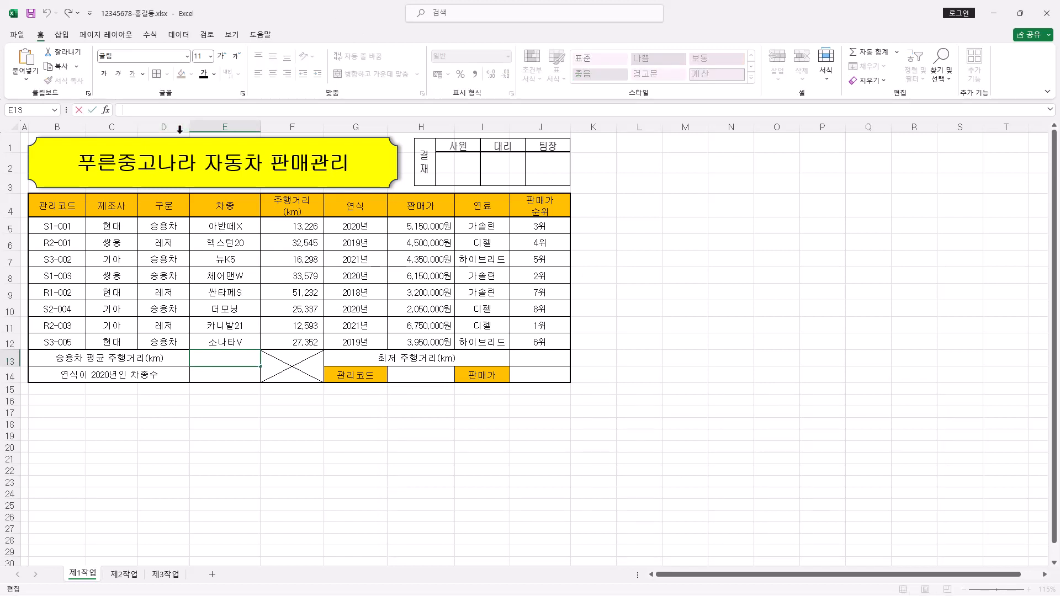
{"action": "type", "text": "=DAVERAGE("}
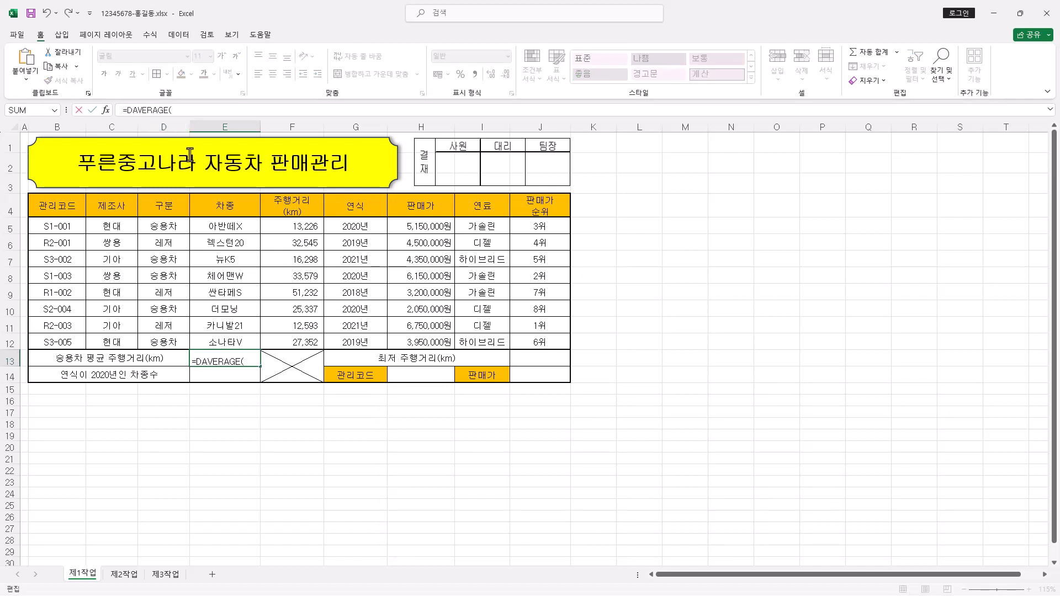
{"action": "left_click", "coordinate": [108, 110]}
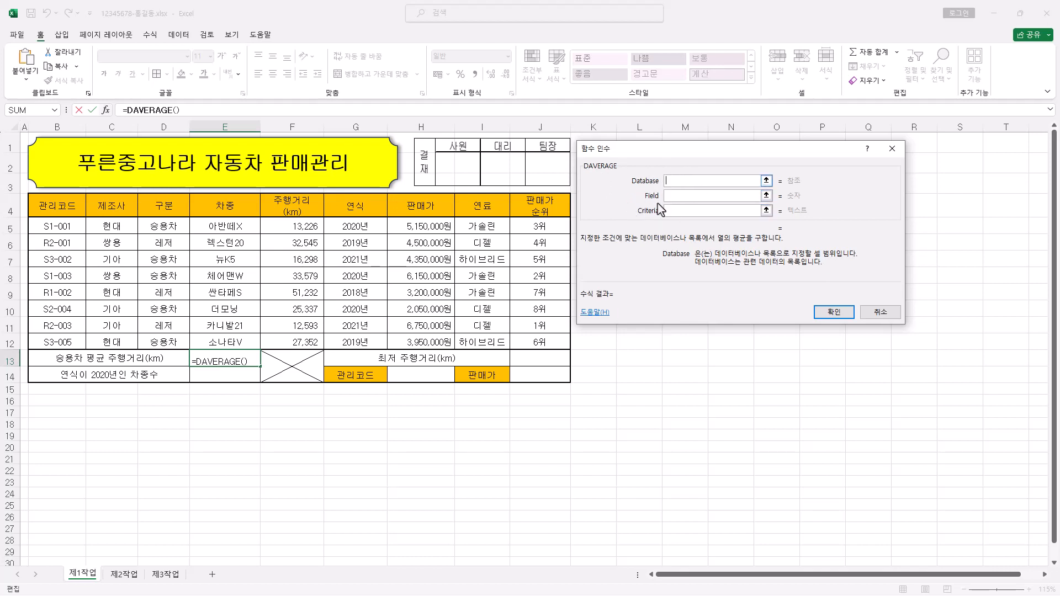
Following the Notepad formula notes, set DAVERAGE's Database to B4:H12 and Field to 5.
{"action": "key", "text": "alt+Tab"}
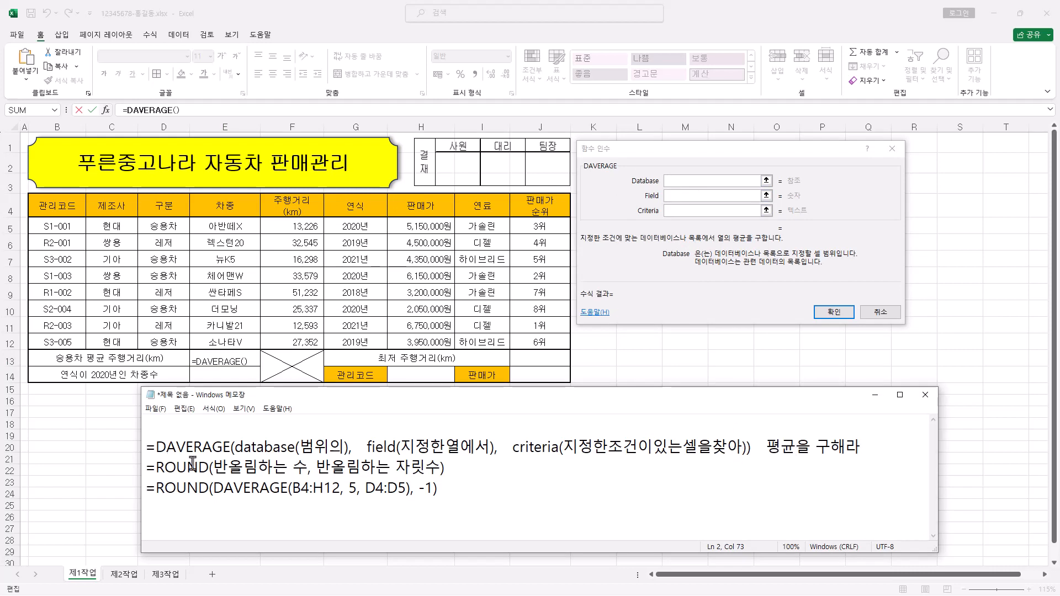
{"action": "left_click", "coordinate": [673, 182]}
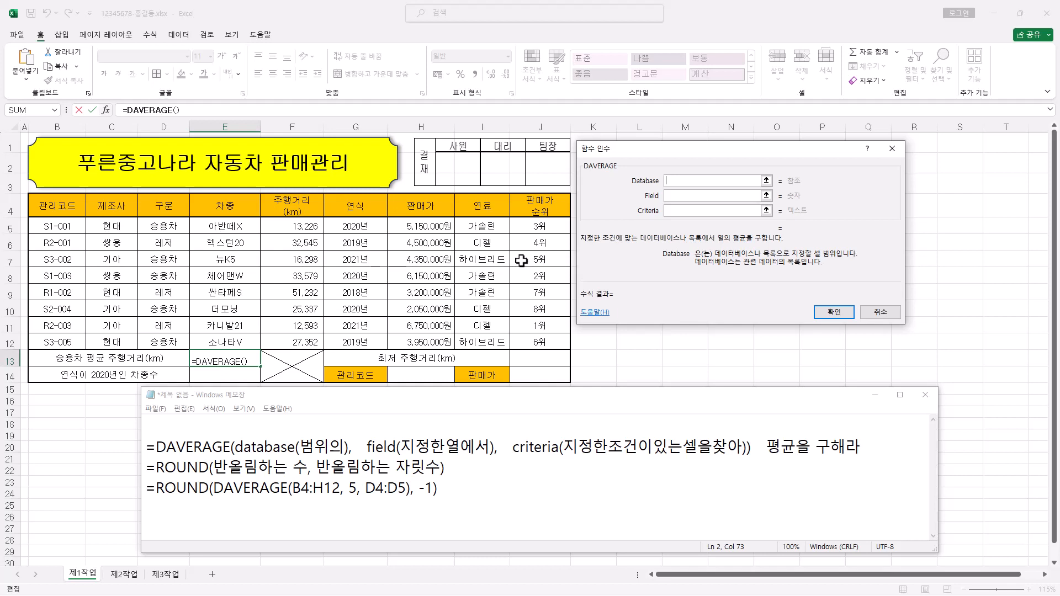
{"action": "left_click_drag", "start_coordinate": [53, 205], "coordinate": [424, 341]}
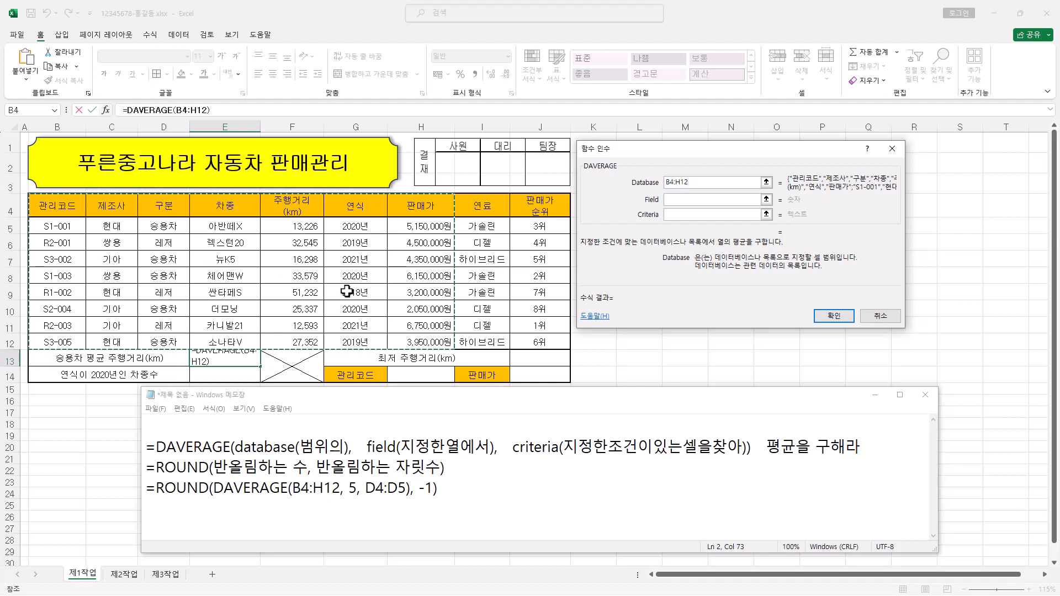
{"action": "left_click", "coordinate": [687, 200]}
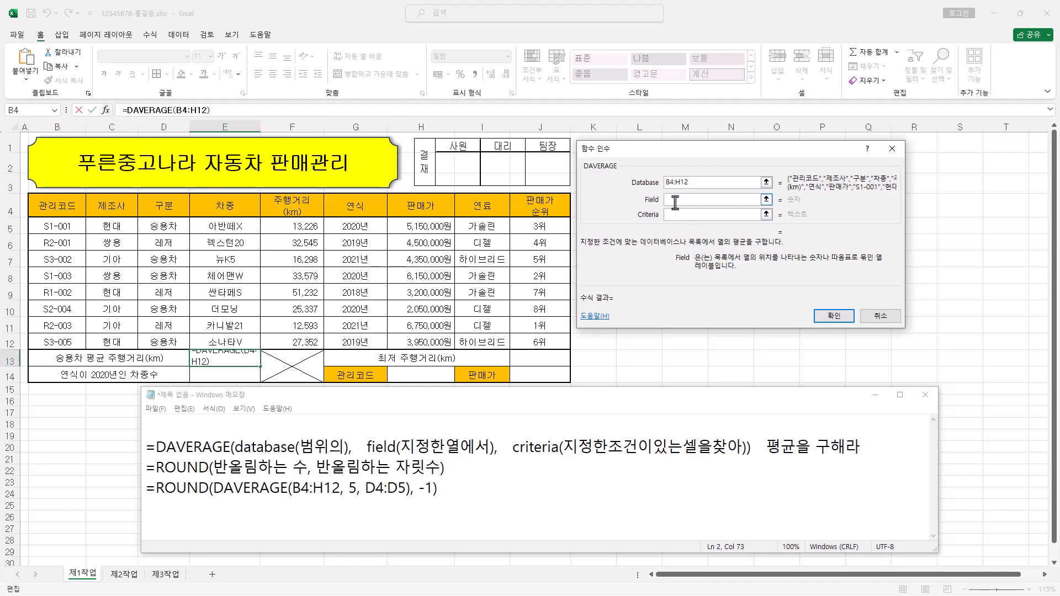
{"action": "type", "text": "5"}
Set DAVERAGE's Criteria to D4:D5 and enter the completed formula in E13.
{"action": "left_click", "coordinate": [678, 215]}
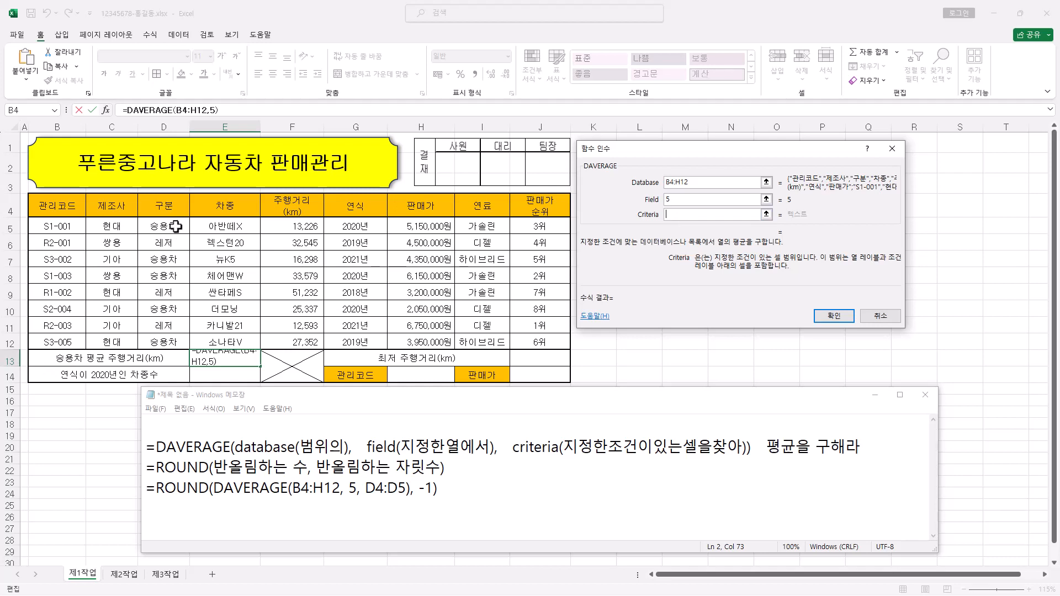
{"action": "left_click_drag", "start_coordinate": [168, 208], "coordinate": [176, 227]}
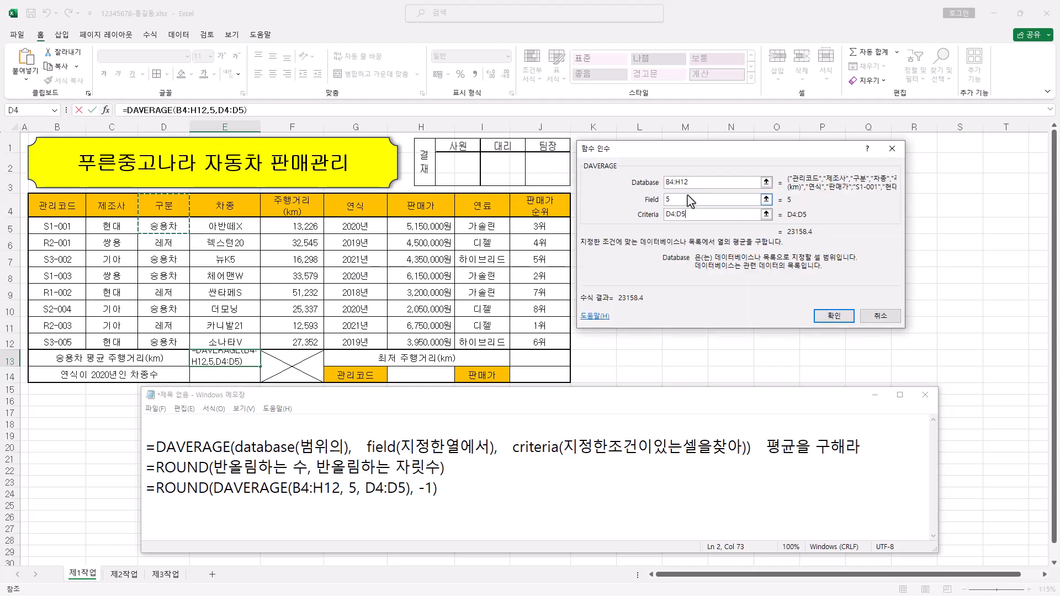
{"action": "left_click", "coordinate": [694, 182]}
{"action": "left_click_drag", "start_coordinate": [694, 182], "coordinate": [640, 185]}
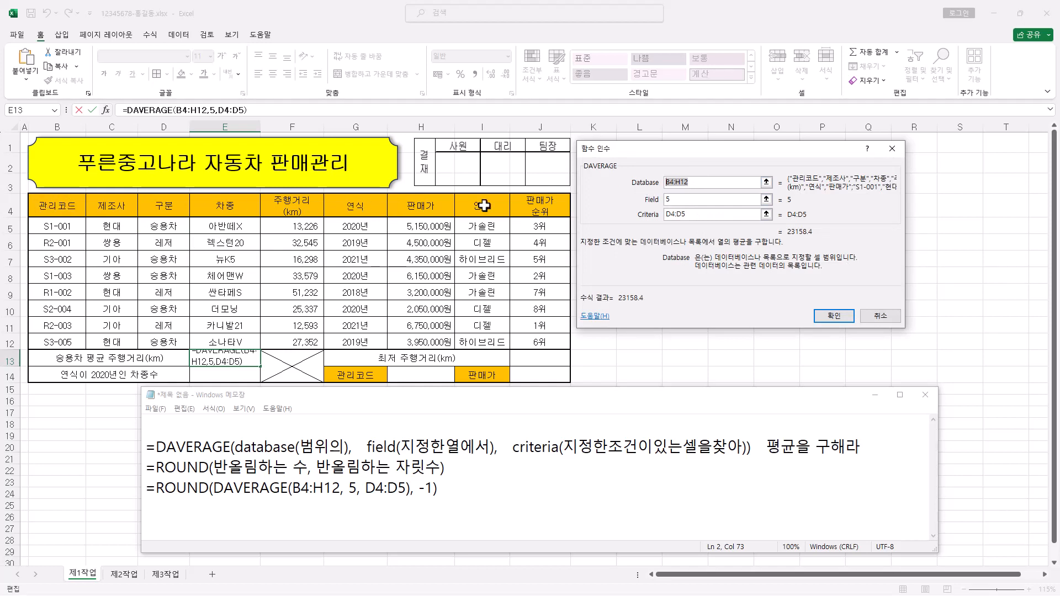
{"action": "left_click", "coordinate": [833, 316]}
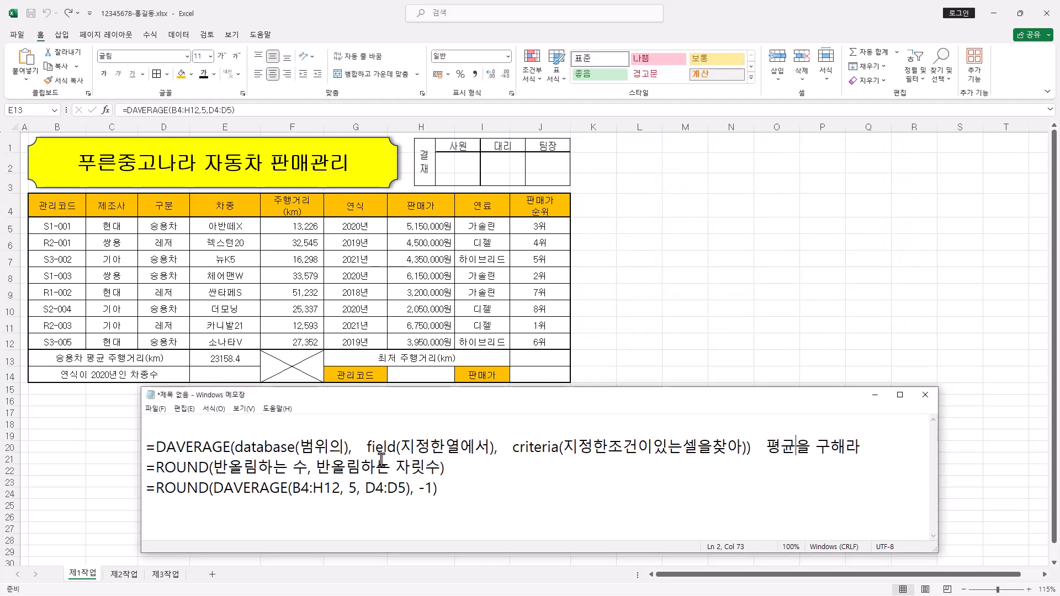
Cut the DAVERAGE expression out of E13's formula, leaving only the equals sign.
{"action": "left_click", "coordinate": [241, 363]}
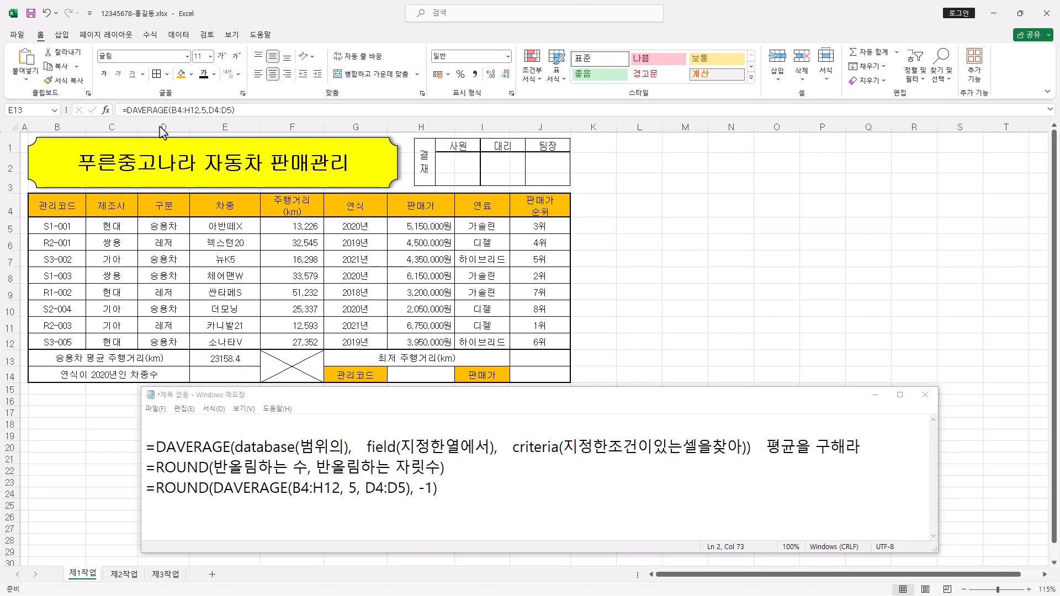
{"action": "left_click", "coordinate": [259, 111]}
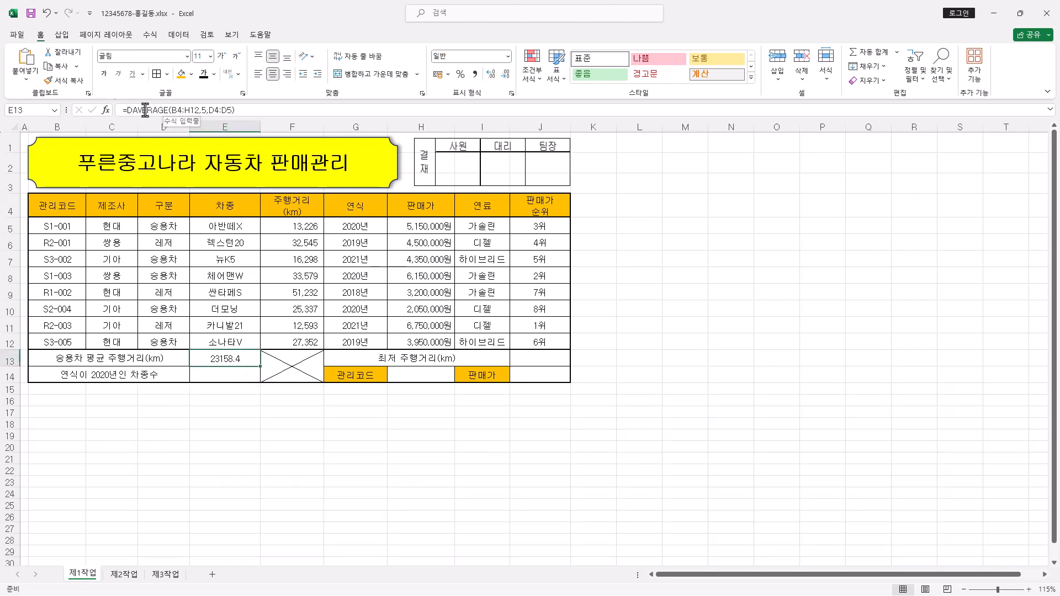
{"action": "left_click_drag", "start_coordinate": [126, 111], "coordinate": [260, 110]}
{"action": "right_click", "coordinate": [211, 112]}
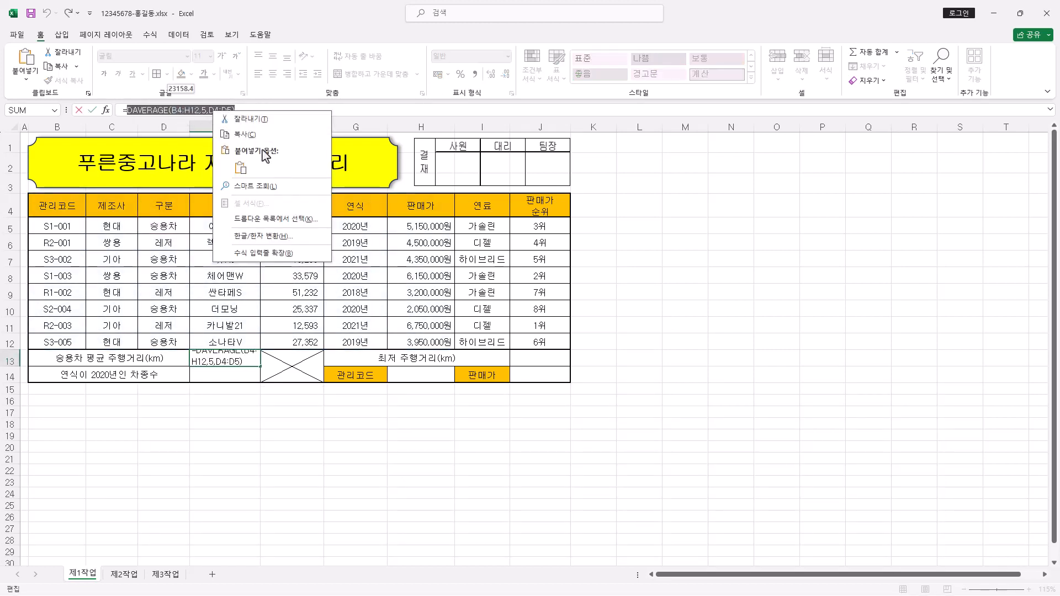
{"action": "left_click", "coordinate": [264, 120]}
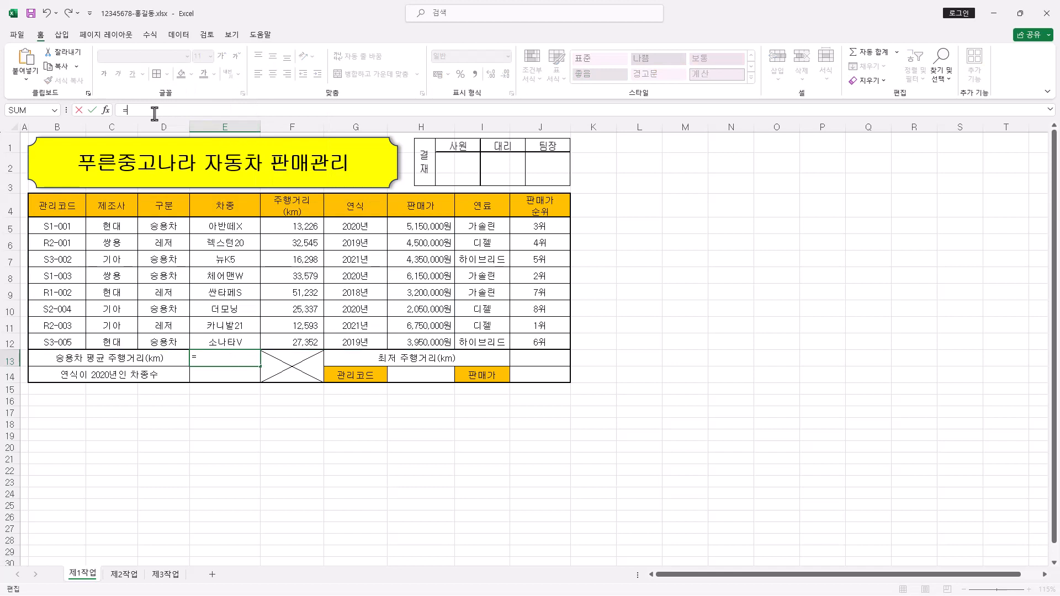
Start a ROUND formula in E13 and paste the DAVERAGE(B4:H12, 5, D4:D5) expression as its Number argument.
{"action": "type", "text": "ROUND("}
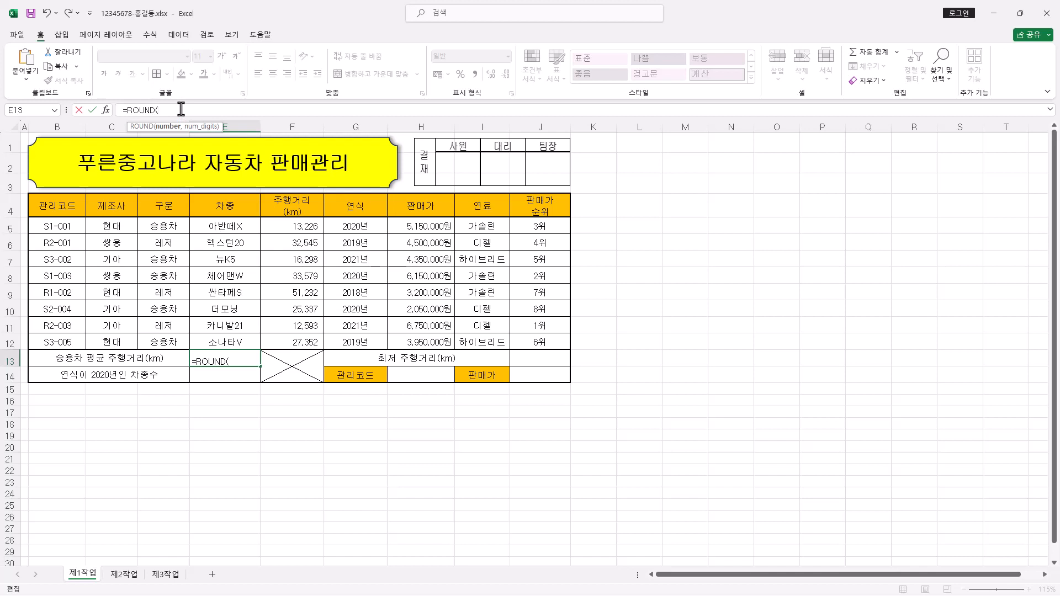
{"action": "left_click", "coordinate": [106, 110]}
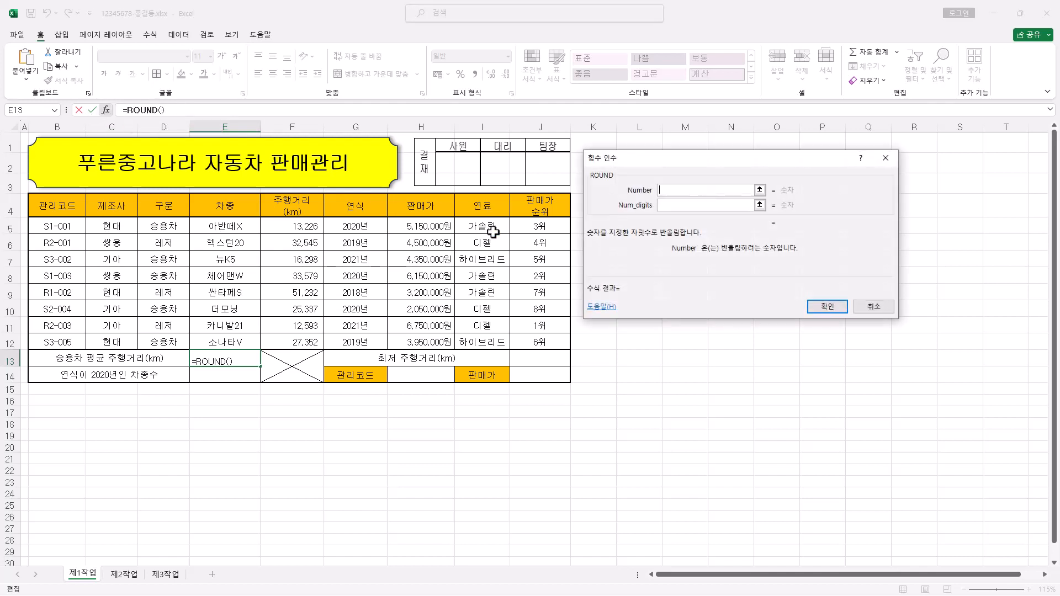
{"action": "right_click", "coordinate": [665, 191]}
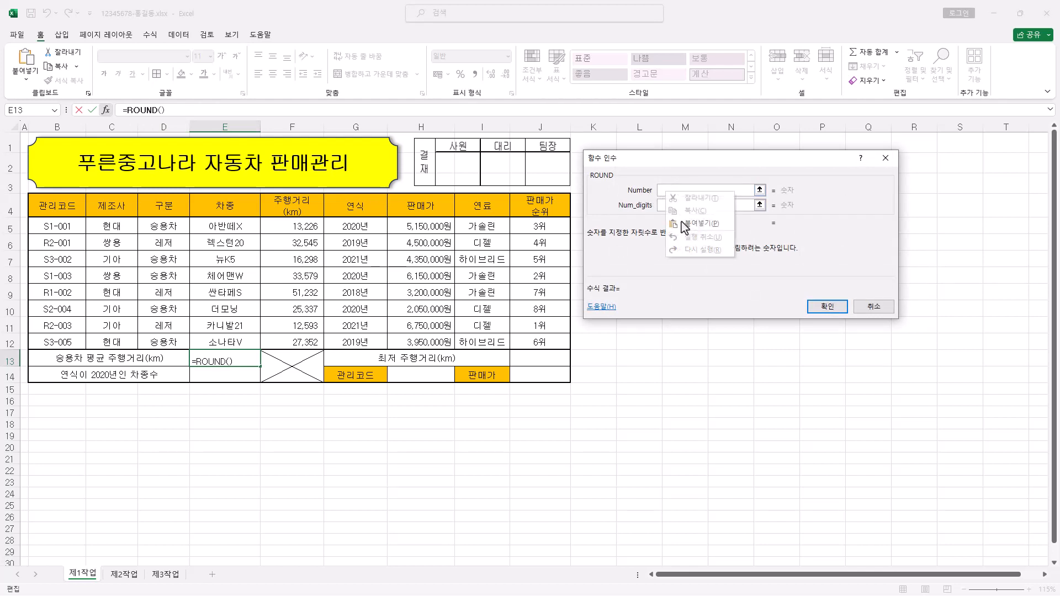
{"action": "left_click", "coordinate": [689, 236]}
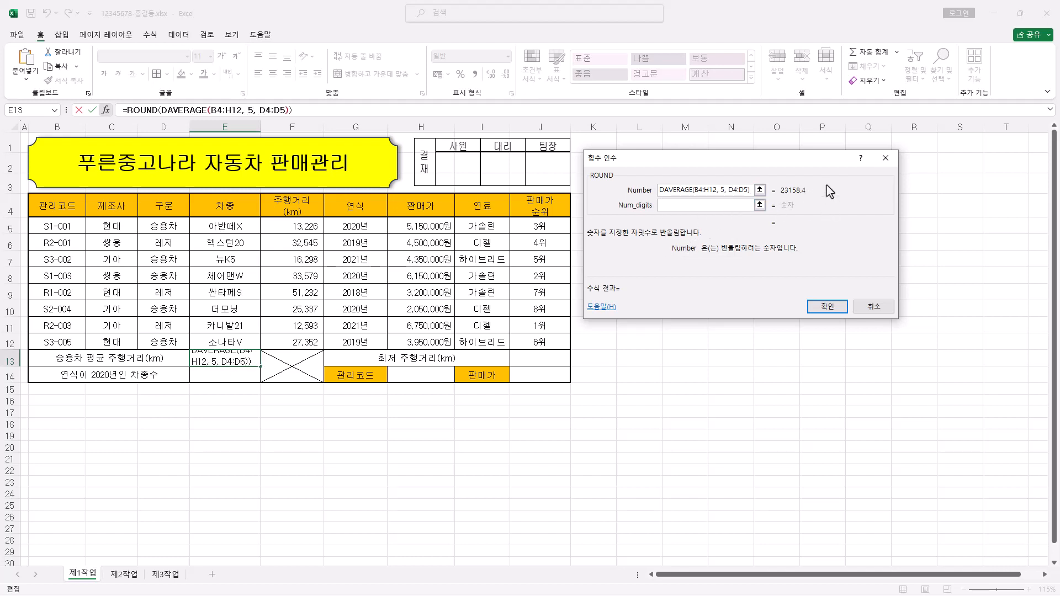
Check the ROUND notes in Notepad, set Num_digits to -1, and enter the formula in E13.
{"action": "left_click", "coordinate": [672, 206]}
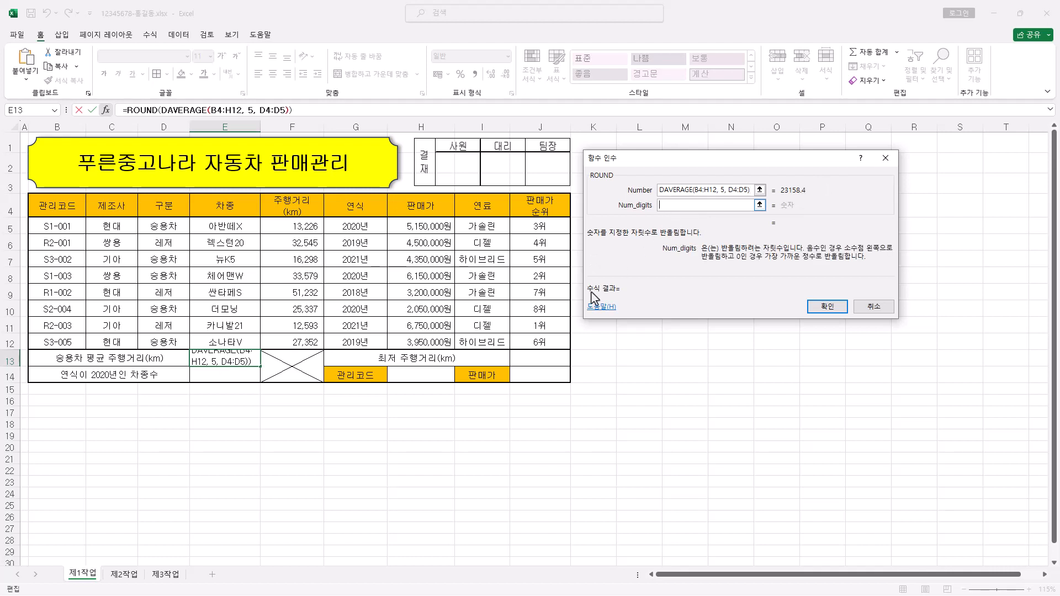
{"action": "key", "text": "alt+Tab"}
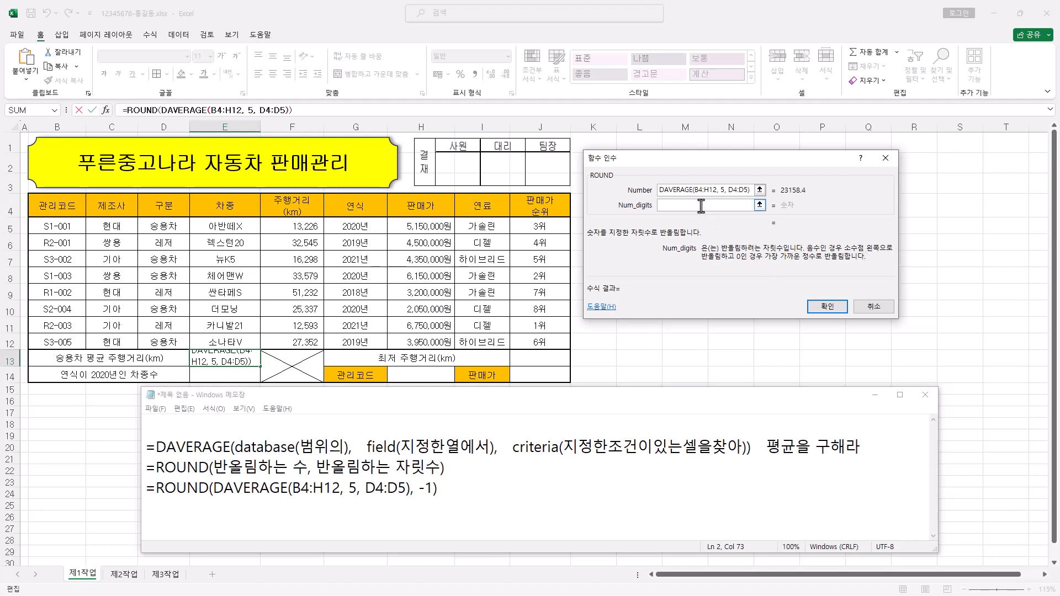
{"action": "type", "text": "0"}
{"action": "type", "text": "-1"}
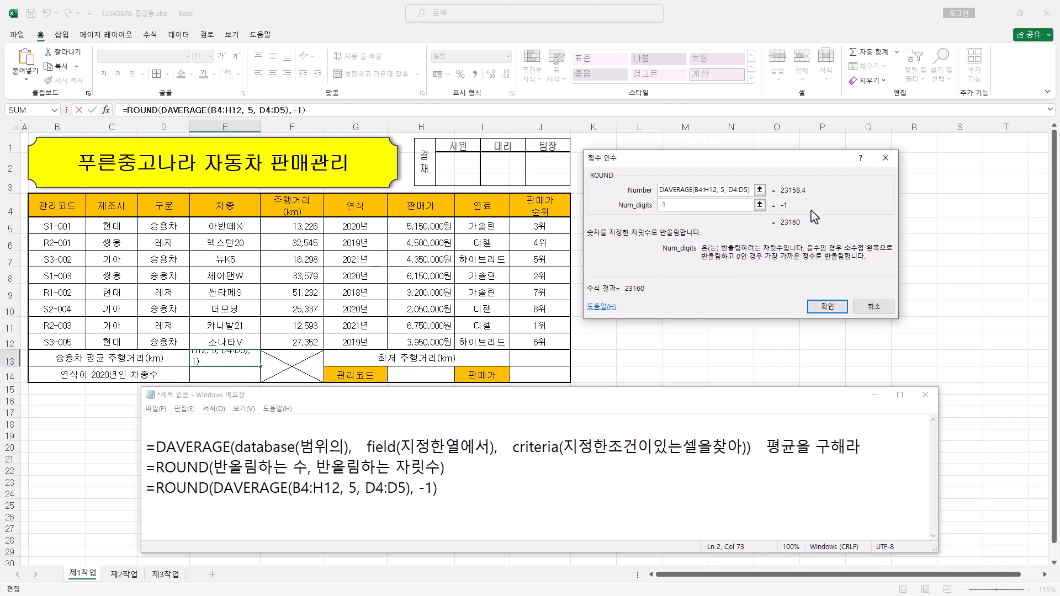
{"action": "left_click", "coordinate": [826, 307]}
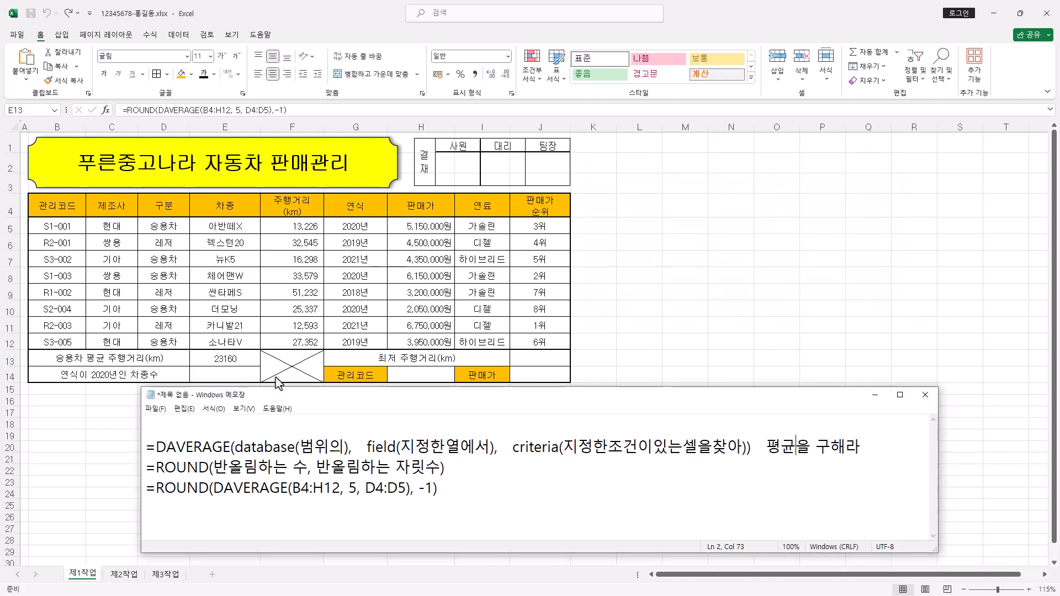
Apply the comma number style to E13 and right-align E13:E14.
{"action": "left_click", "coordinate": [238, 361]}
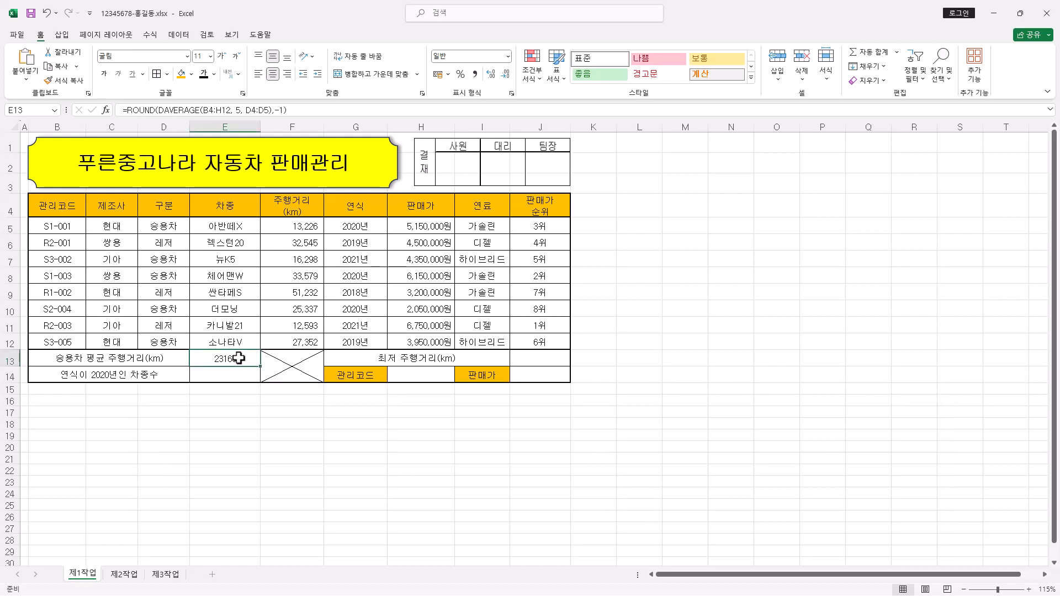
{"action": "left_click", "coordinate": [476, 75]}
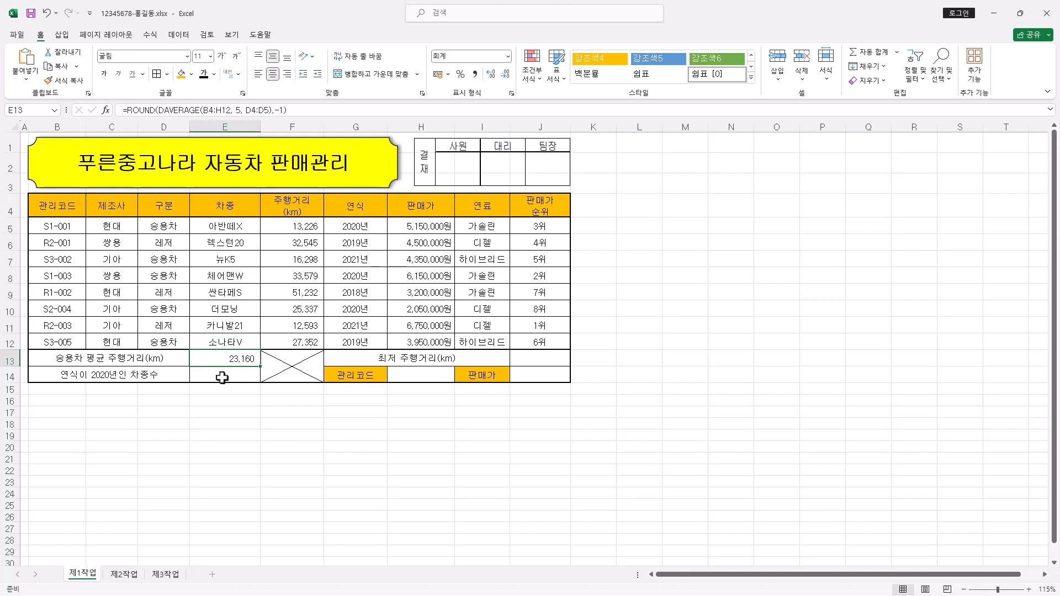
{"action": "left_click_drag", "start_coordinate": [248, 358], "coordinate": [247, 369]}
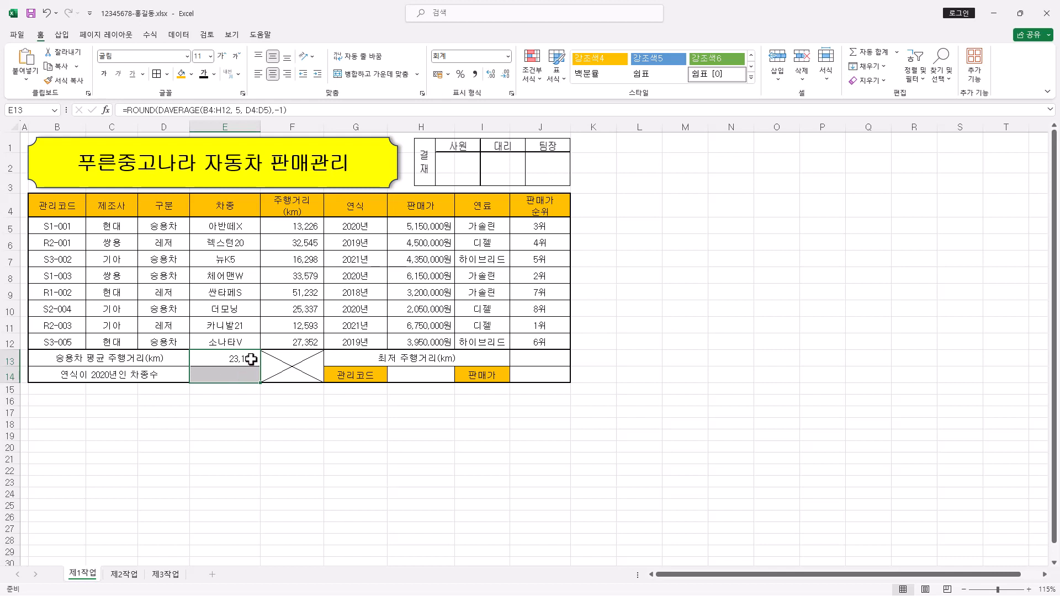
{"action": "left_click", "coordinate": [288, 78]}
Check the 2020년 entries in the 연식 column, start a COUNTIF formula in E14, and bring up its function arguments.
{"action": "left_click", "coordinate": [238, 377]}
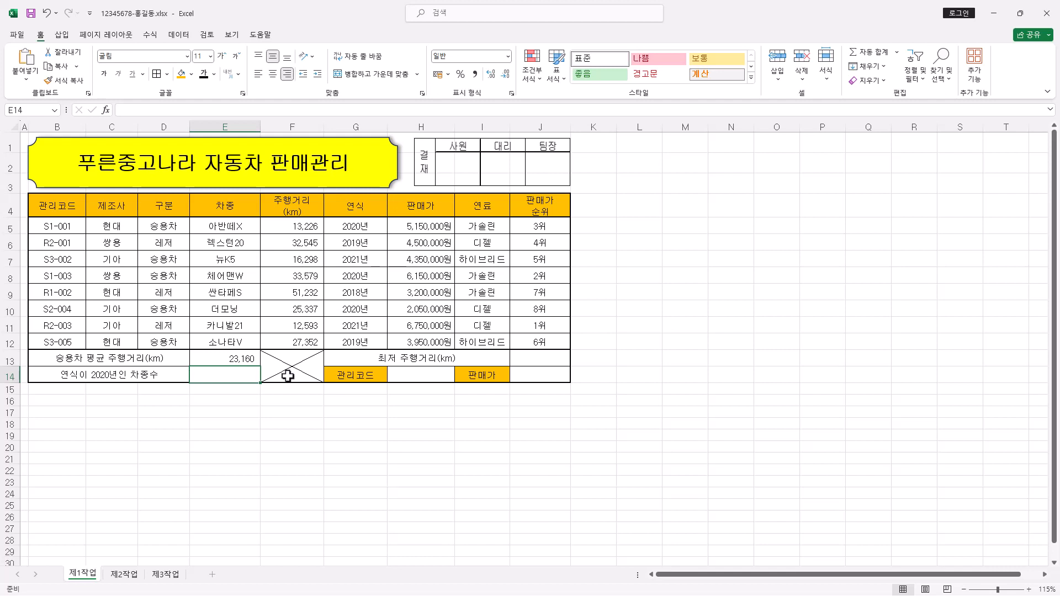
{"action": "left_click", "coordinate": [361, 226]}
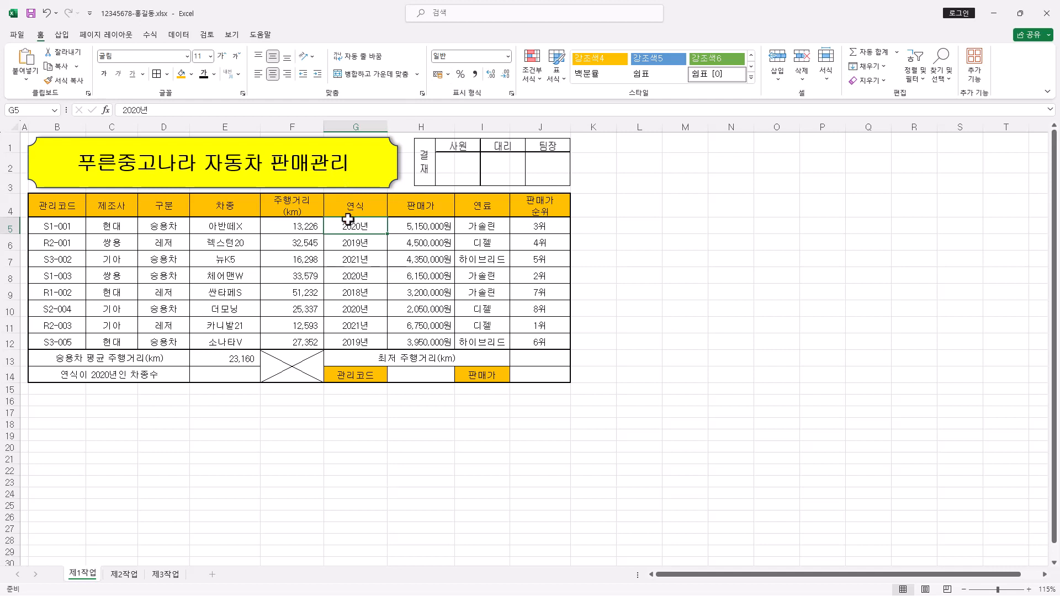
{"action": "left_click", "coordinate": [359, 277]}
{"action": "left_click", "coordinate": [365, 308]}
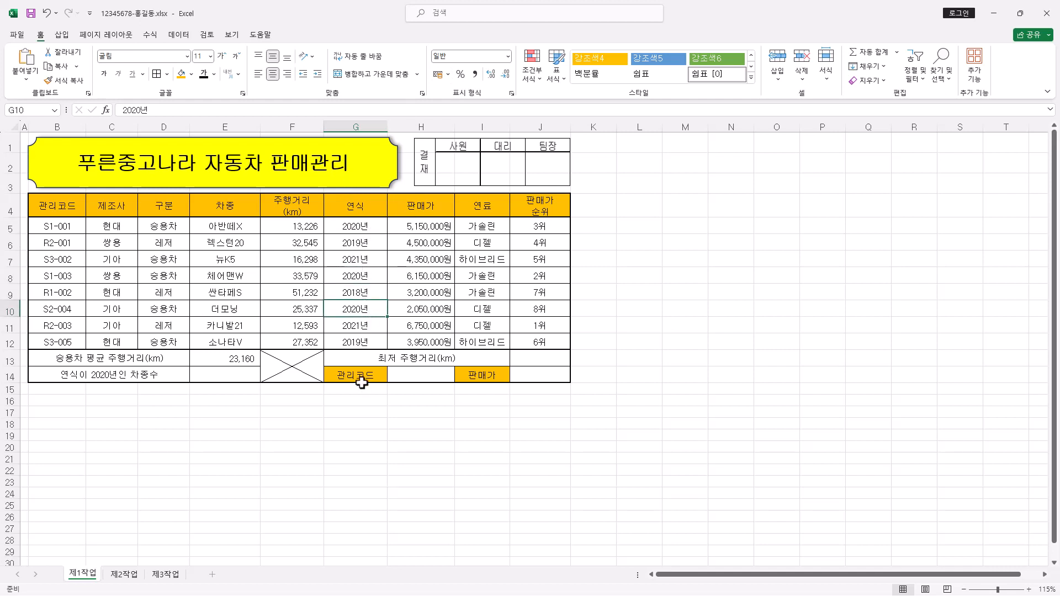
{"action": "left_click", "coordinate": [237, 375]}
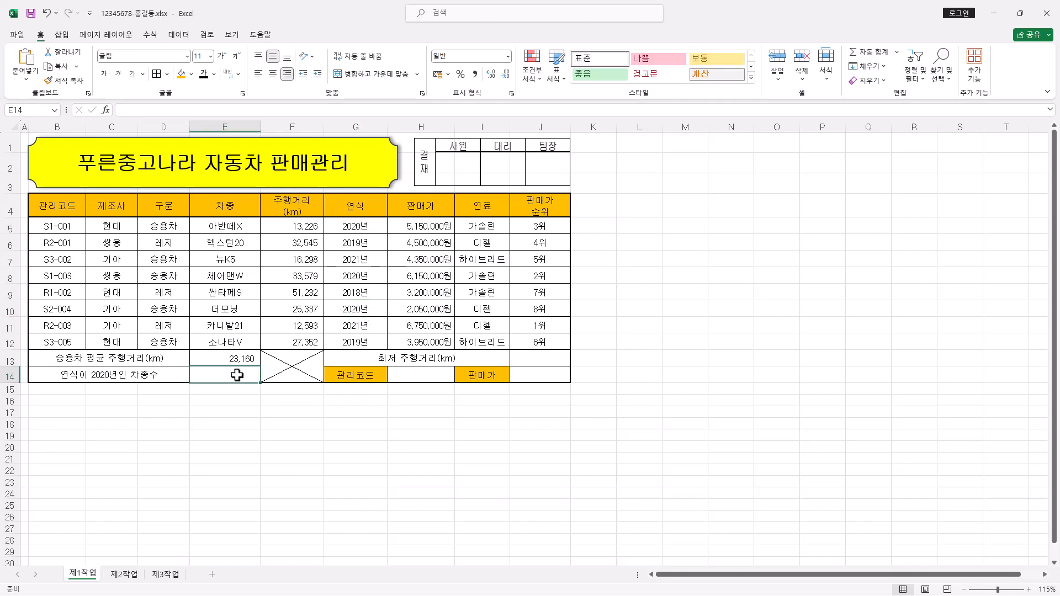
{"action": "left_click", "coordinate": [200, 108]}
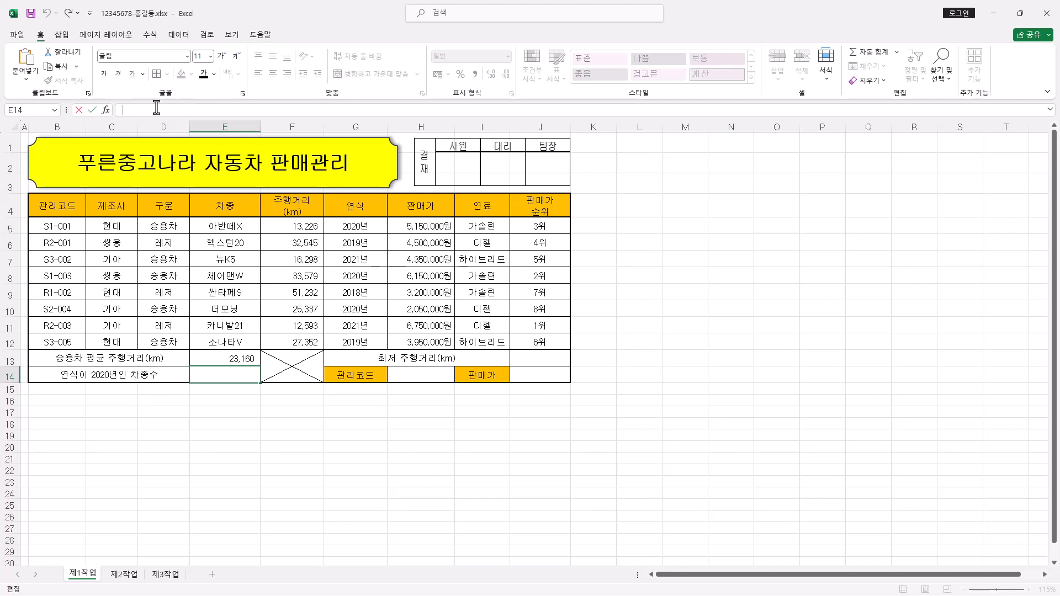
{"action": "type", "text": "=COUNTIF("}
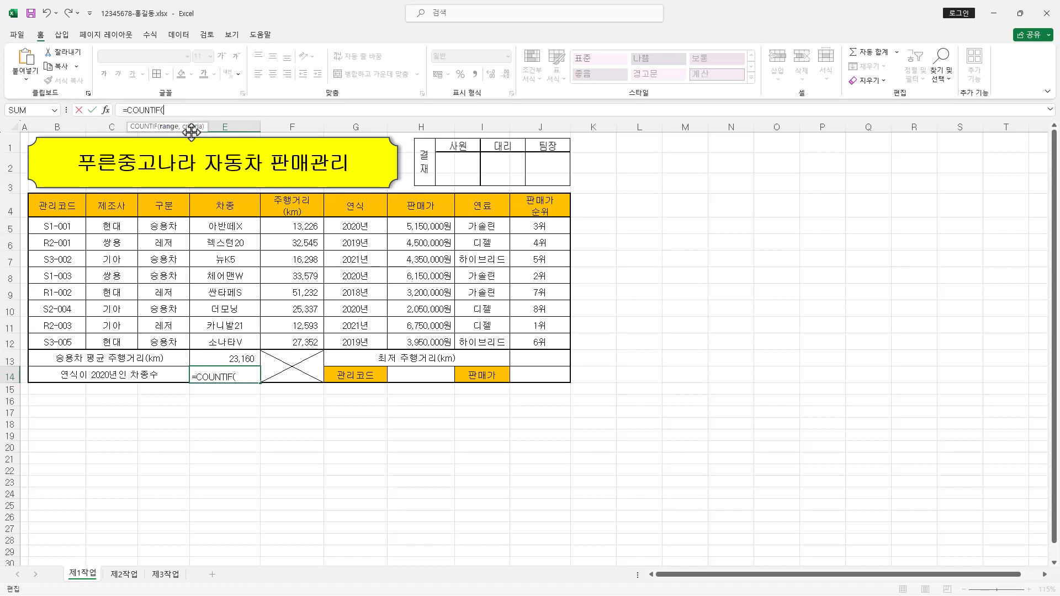
{"action": "left_click", "coordinate": [104, 110]}
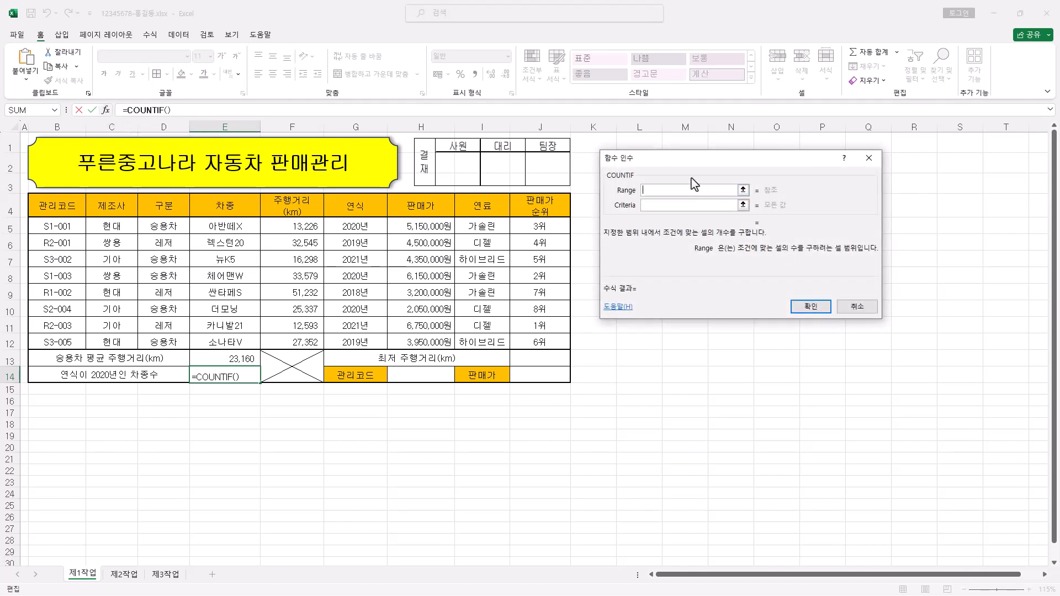
Set COUNTIF's Range to the 연식 named range covering G5:G12 and move on to the Criteria argument.
{"action": "left_click_drag", "start_coordinate": [691, 178], "coordinate": [656, 178]}
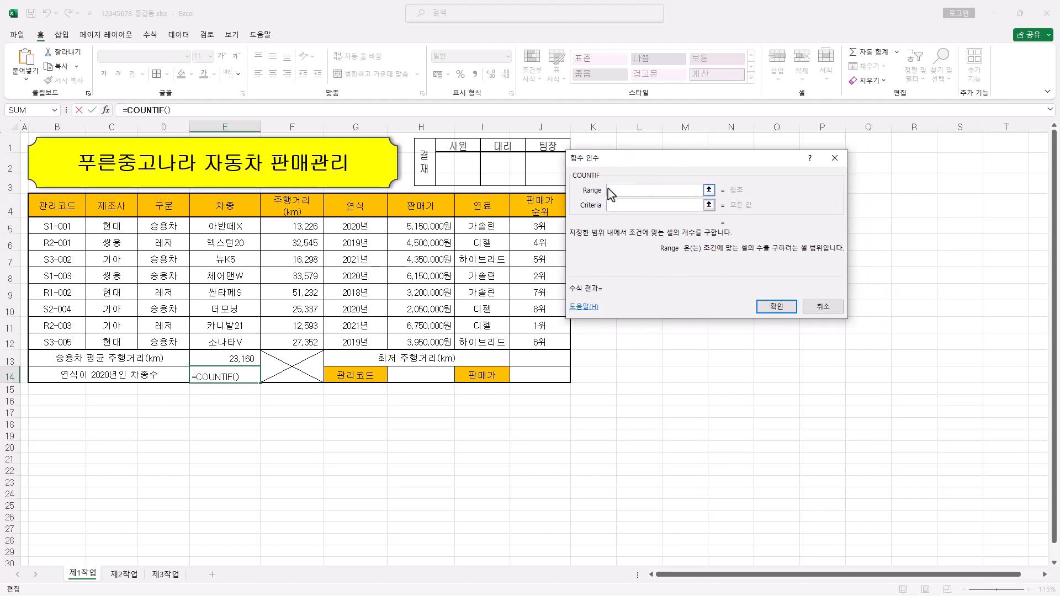
{"action": "left_click", "coordinate": [618, 203]}
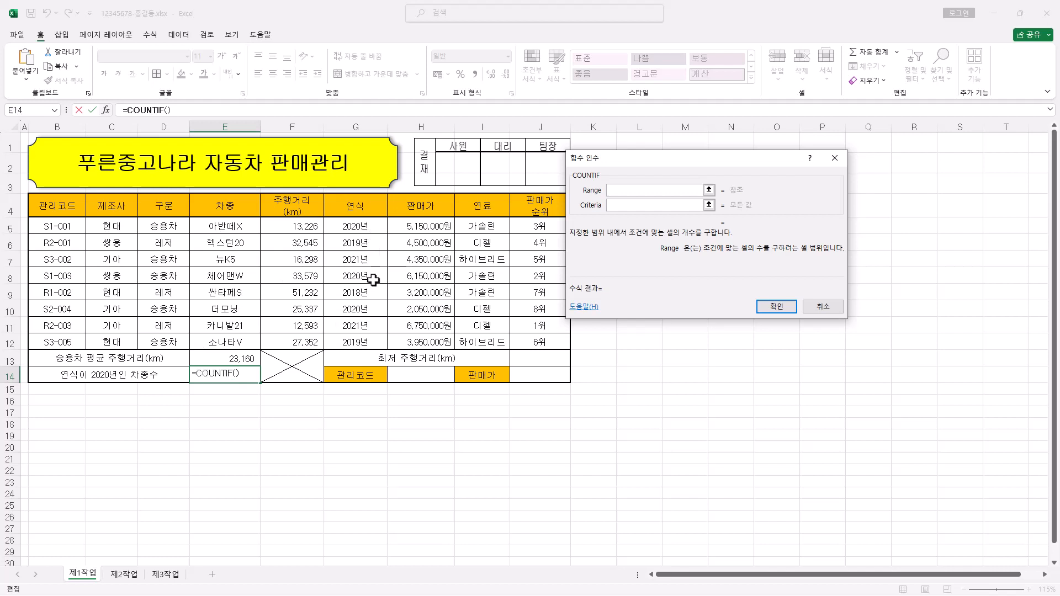
{"action": "left_click_drag", "start_coordinate": [362, 229], "coordinate": [357, 342]}
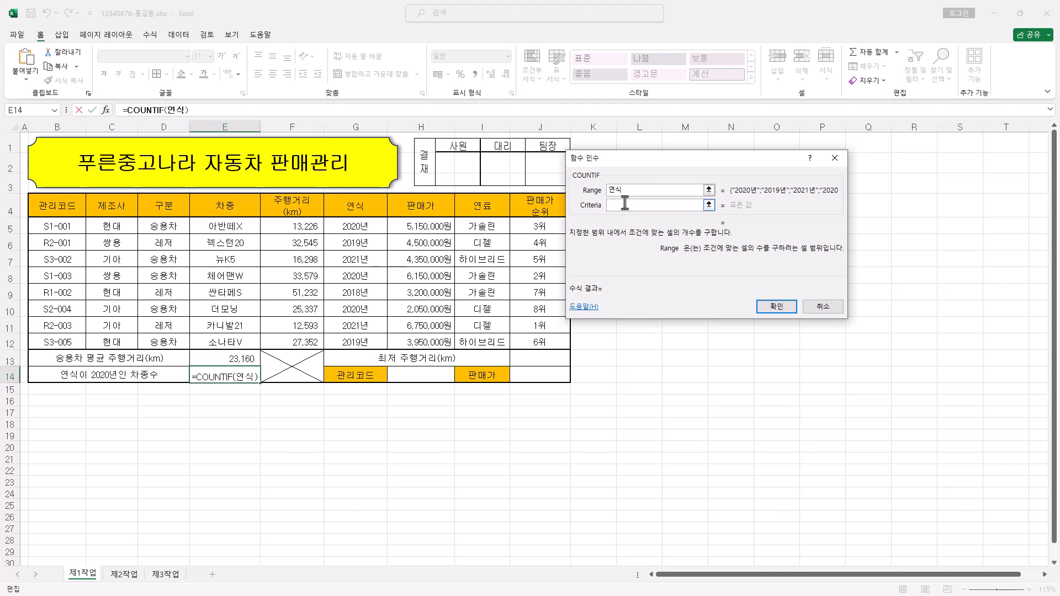
{"action": "left_click", "coordinate": [624, 203]}
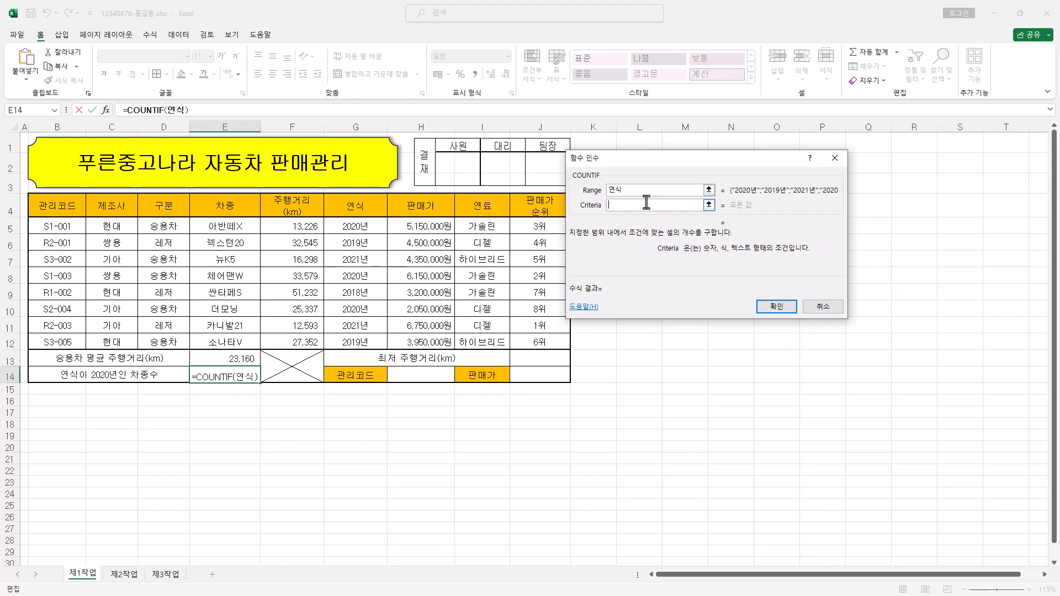
{"action": "left_click", "coordinate": [365, 229]}
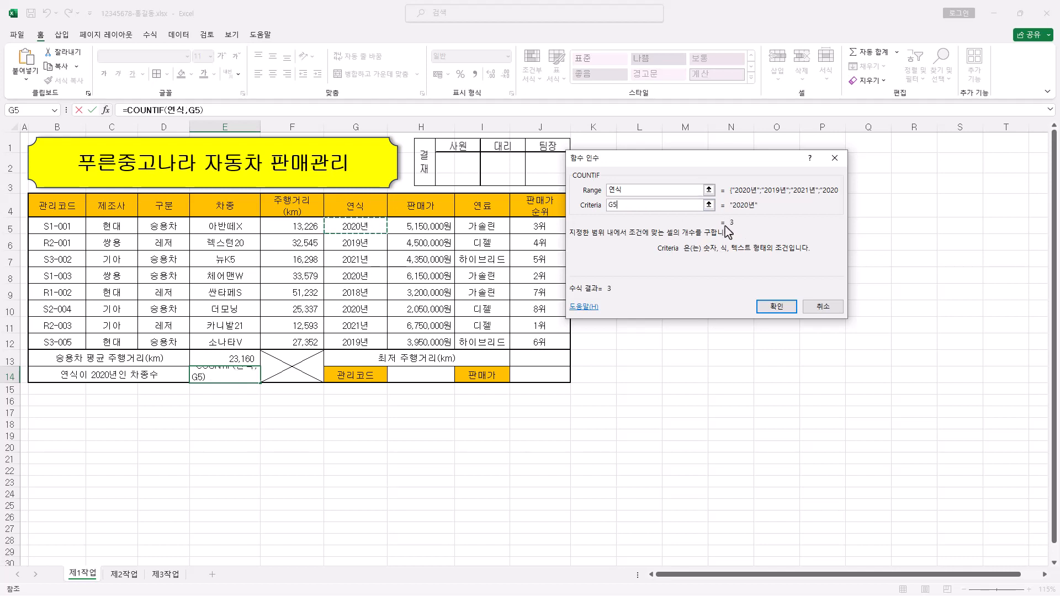
{"action": "left_click", "coordinate": [370, 276]}
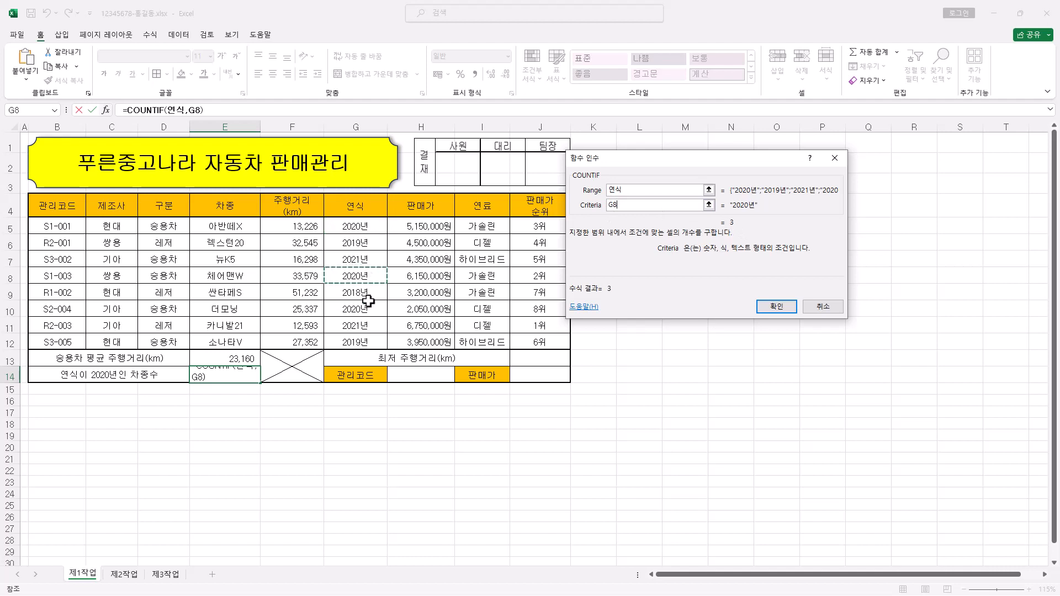
{"action": "left_click", "coordinate": [368, 300]}
{"action": "left_click", "coordinate": [371, 228]}
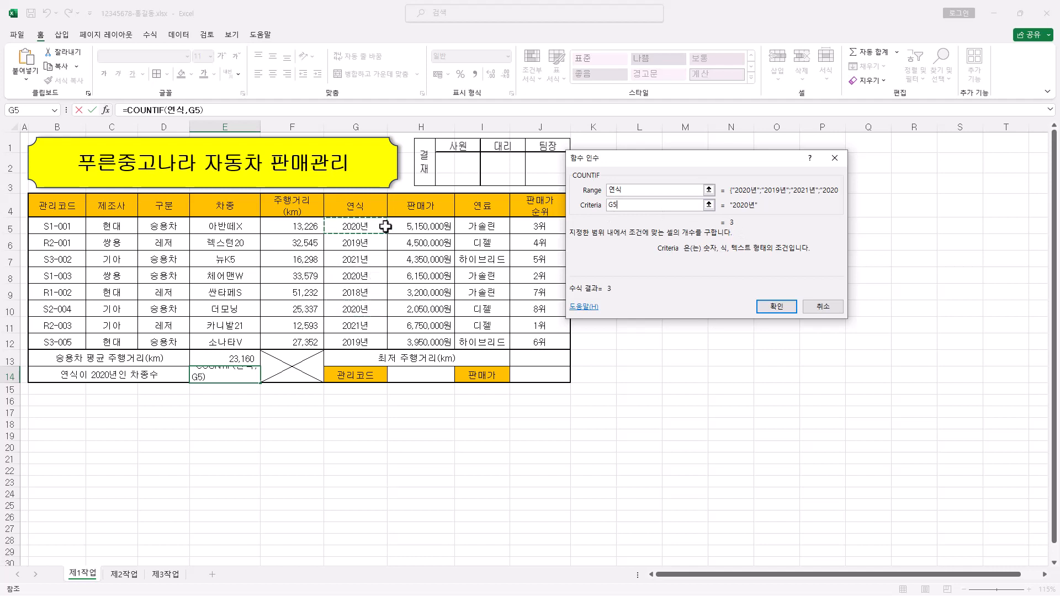
Complete the COUNTIF formula in E14 with the criterion "2020년" and apply comma style to the cell.
{"action": "double_click", "coordinate": [626, 207]}
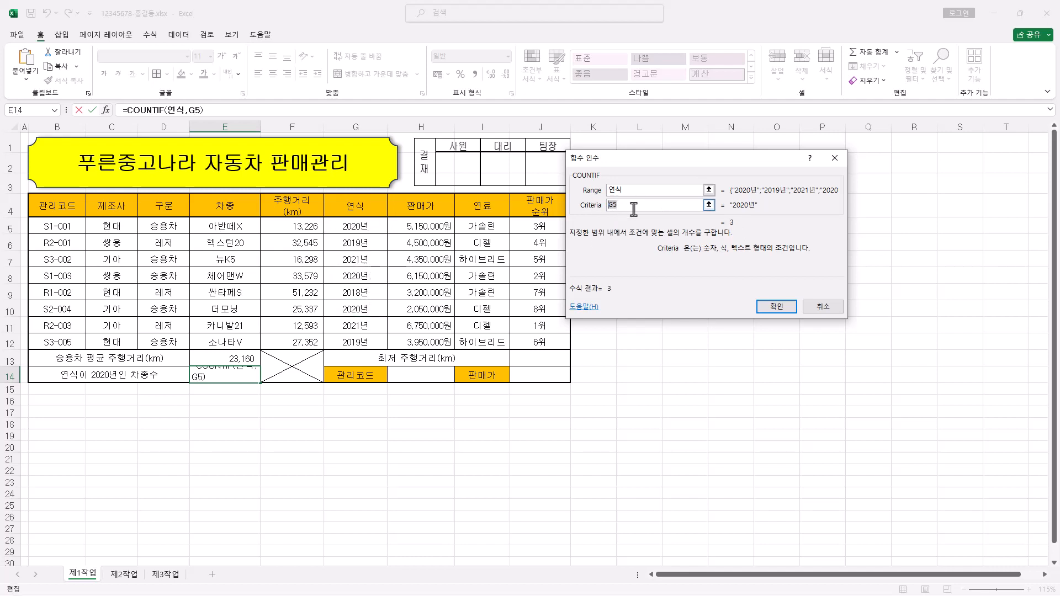
{"action": "type", "text": "2020년"}
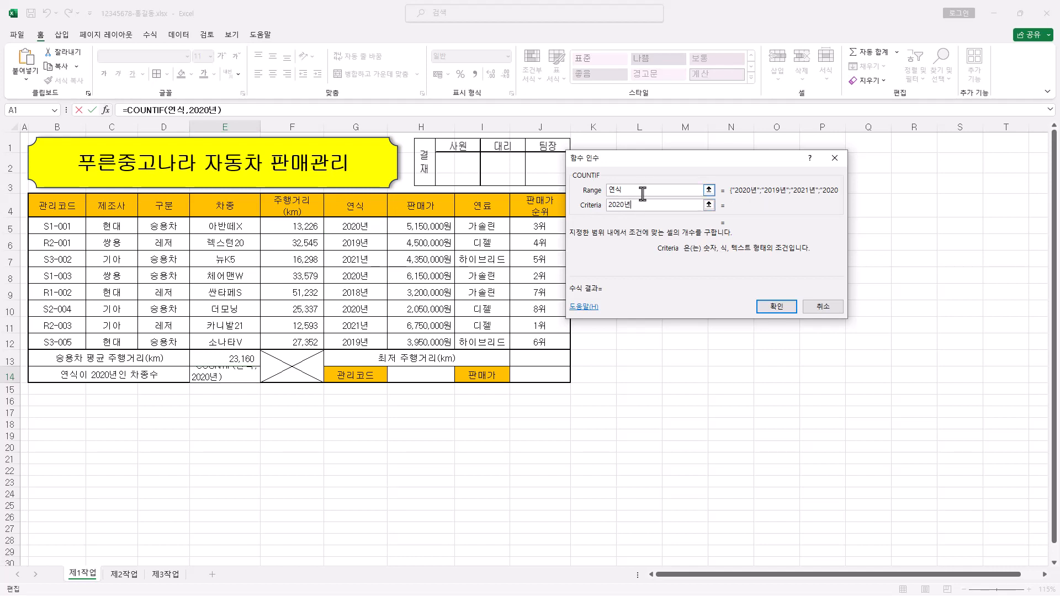
{"action": "left_click", "coordinate": [642, 193]}
{"action": "left_click", "coordinate": [647, 207]}
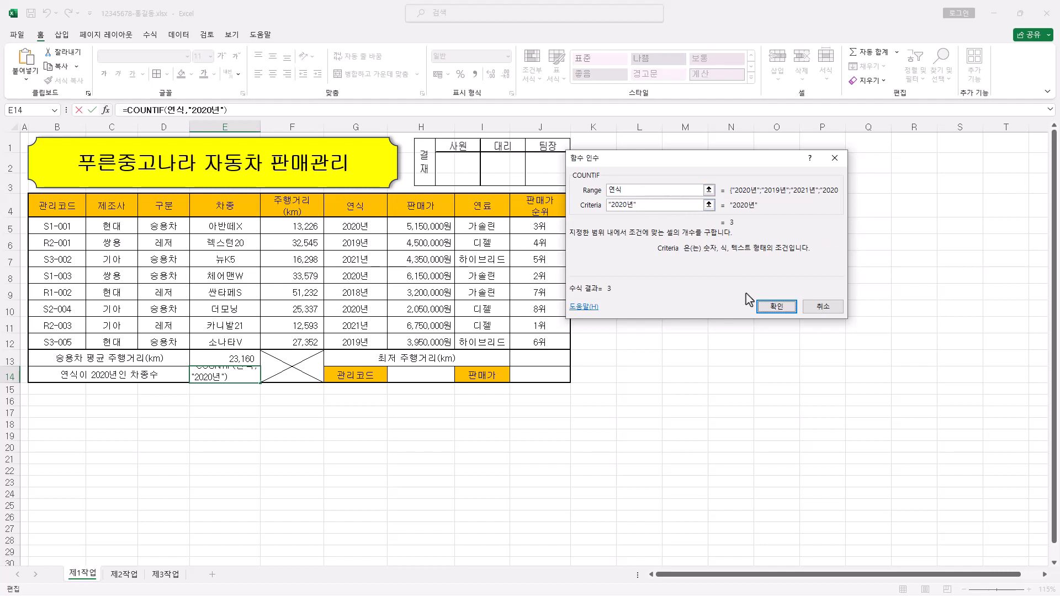
{"action": "left_click", "coordinate": [776, 307]}
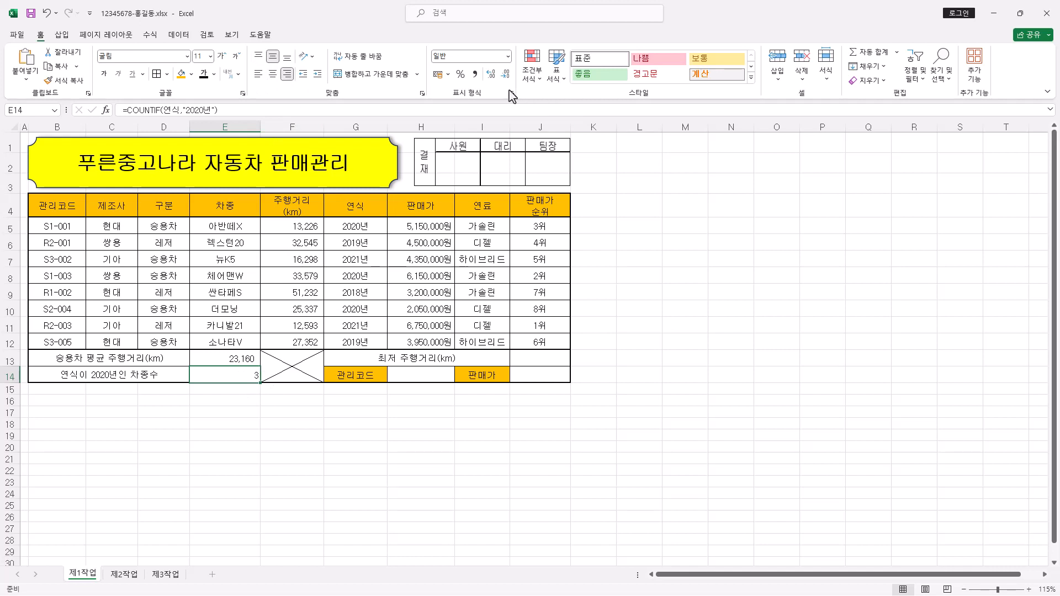
{"action": "left_click", "coordinate": [476, 76]}
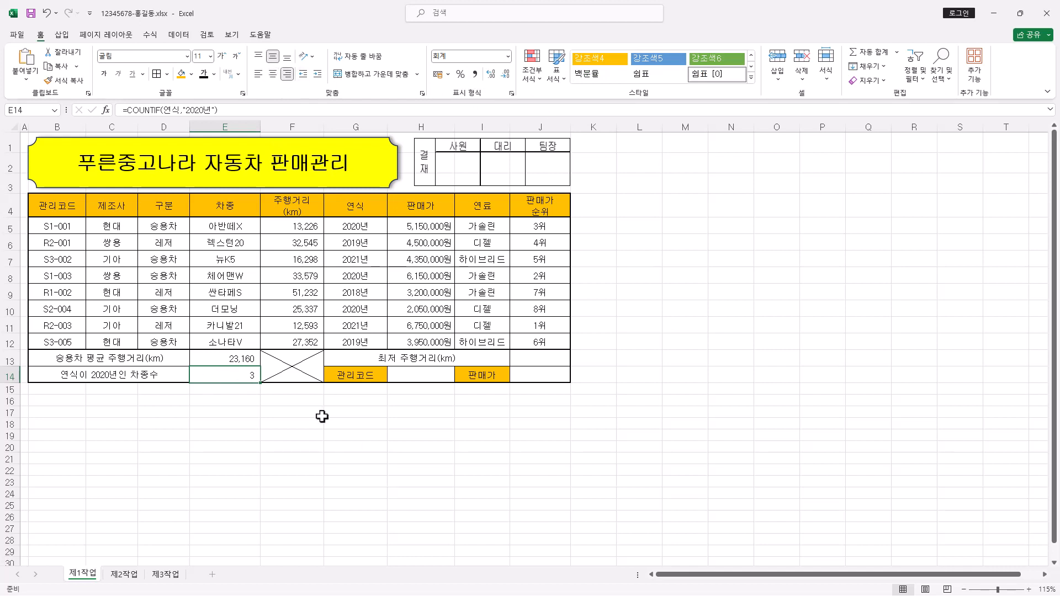
Enter =MIN(F5:F12) in J13 for the lowest mileage and apply comma style to the cell.
{"action": "left_click", "coordinate": [552, 359]}
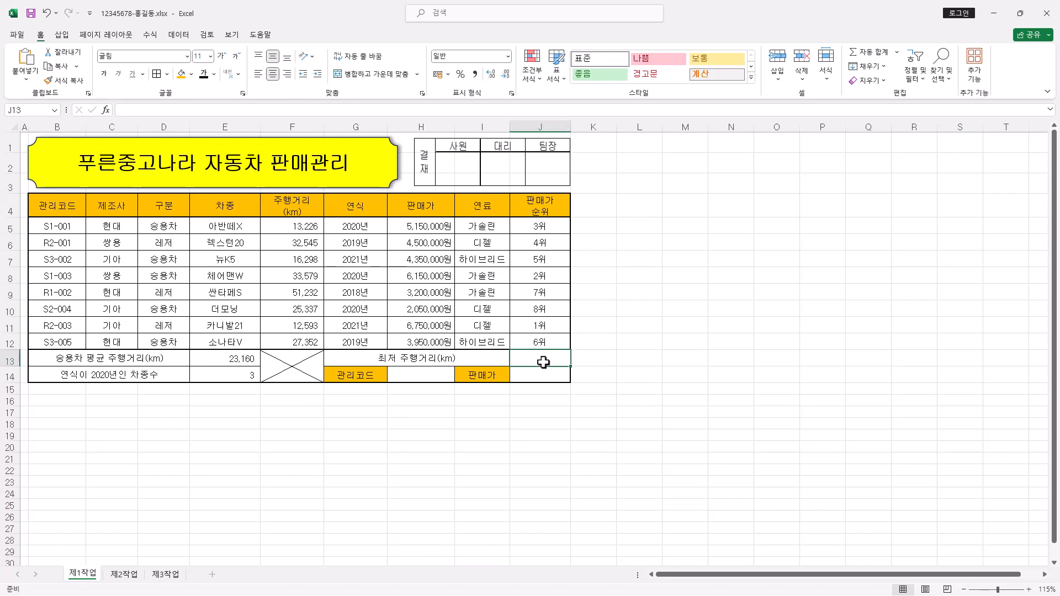
{"action": "left_click", "coordinate": [143, 109]}
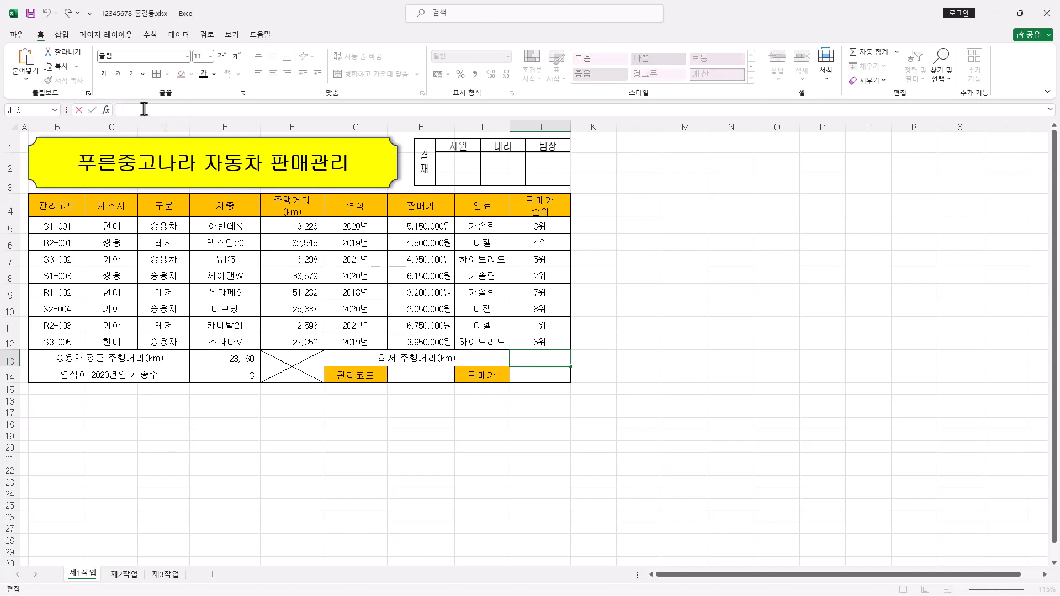
{"action": "type", "text": "=MIN("}
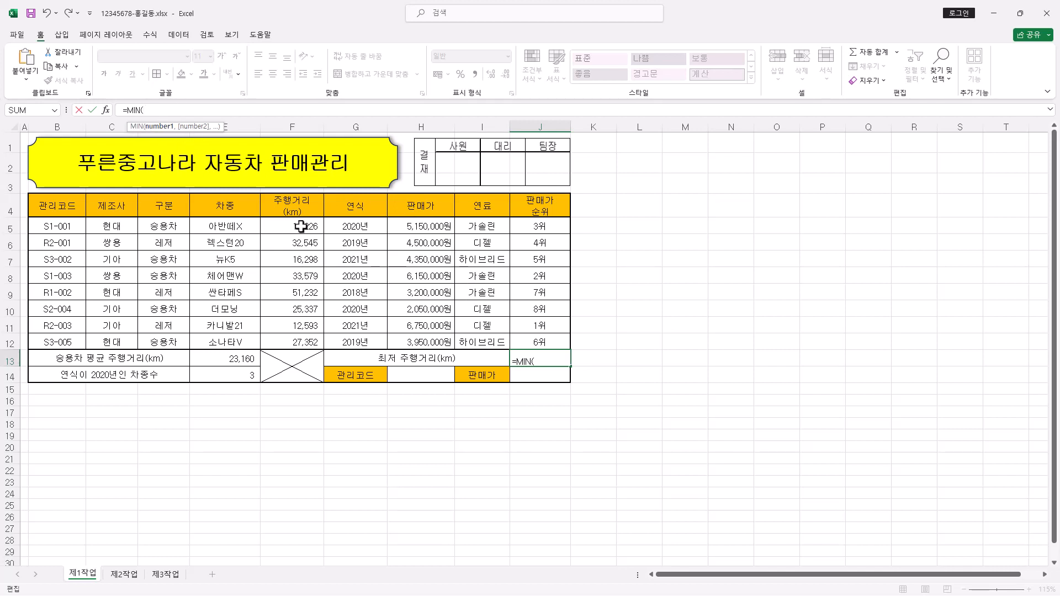
{"action": "left_click_drag", "start_coordinate": [300, 227], "coordinate": [301, 342]}
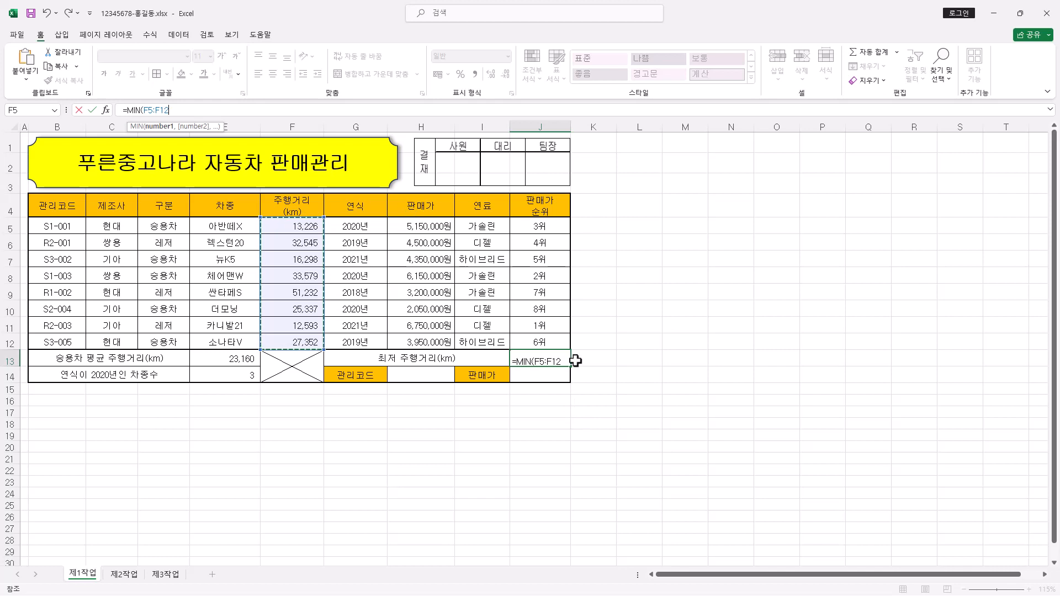
{"action": "type", "text": ")"}
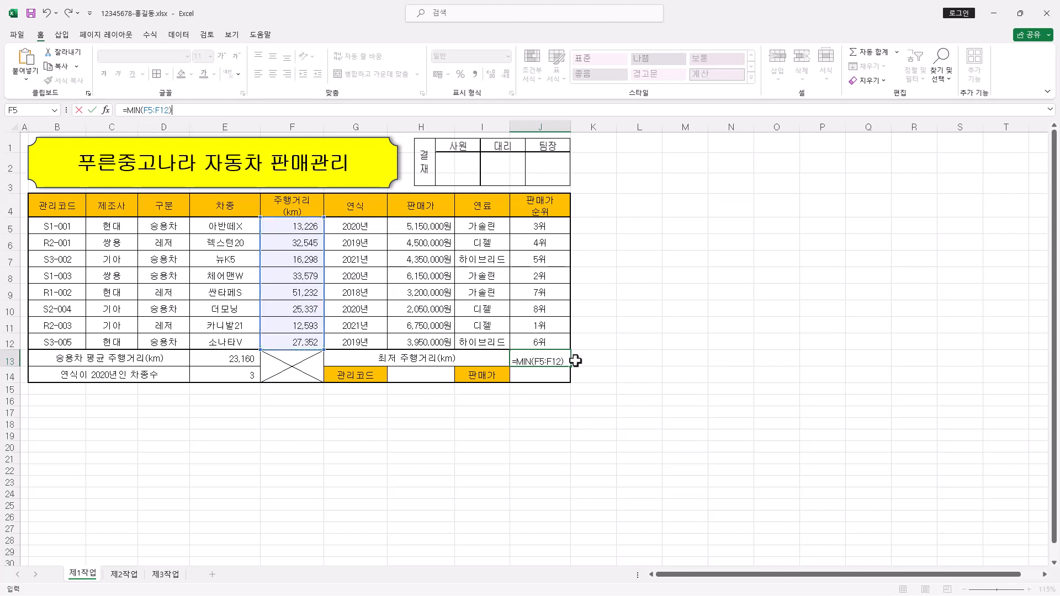
{"action": "key", "text": "Return"}
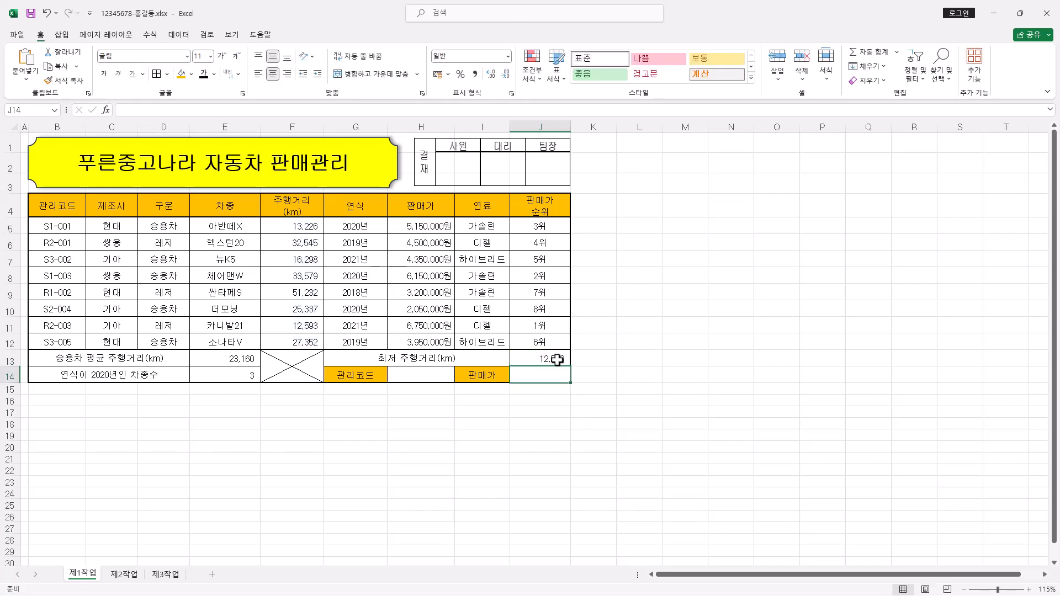
{"action": "left_click", "coordinate": [557, 359]}
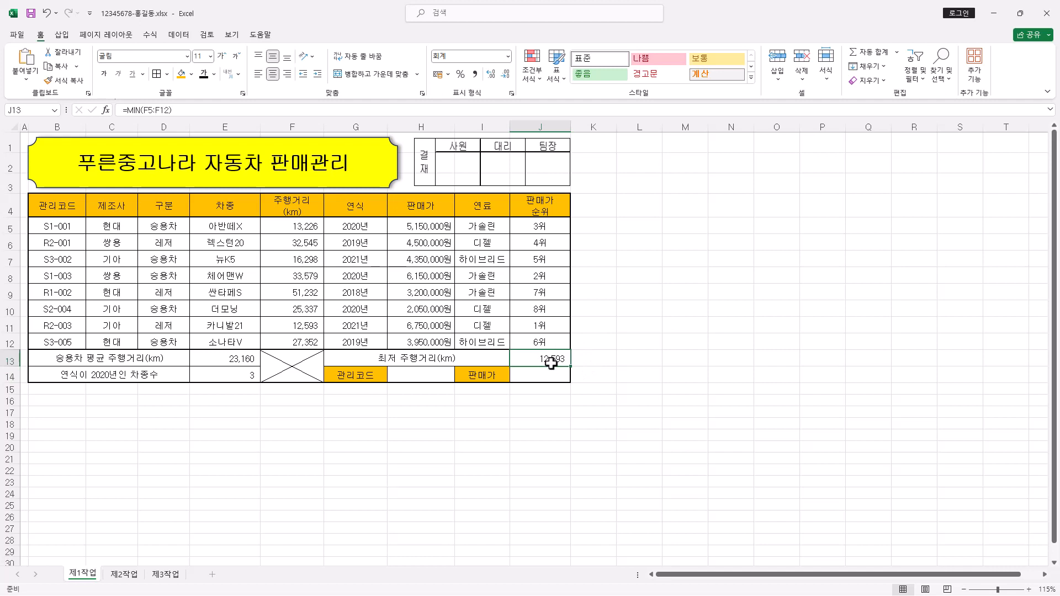
{"action": "left_click", "coordinate": [474, 74]}
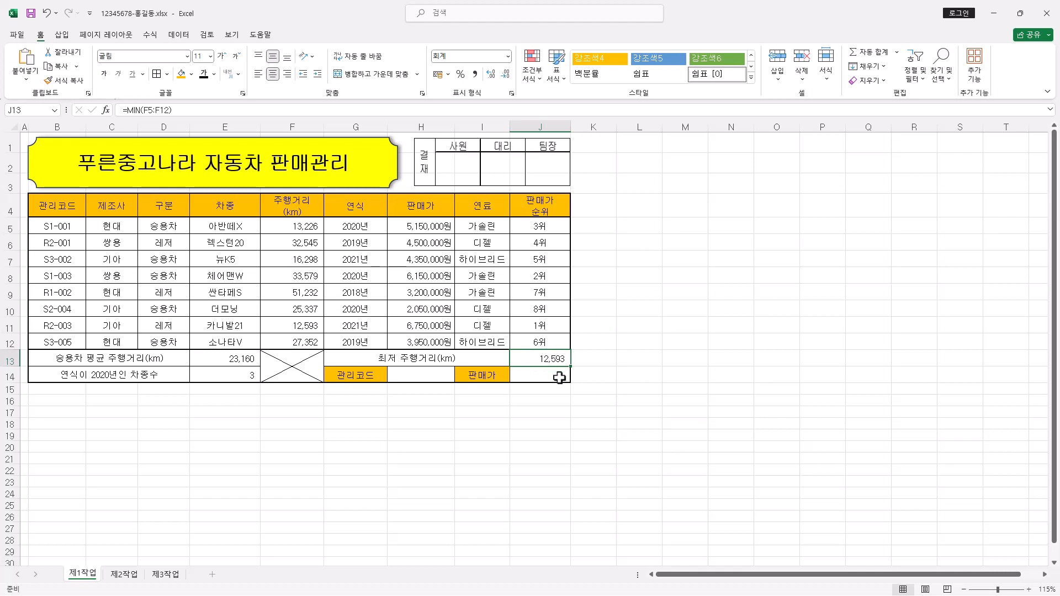
Start a VLOOKUP formula in J14 with H14 as the lookup value and B5:H12 as the table array.
{"action": "scroll", "coordinate": [496, 339], "scroll_direction": "down", "scroll_amount": 1}
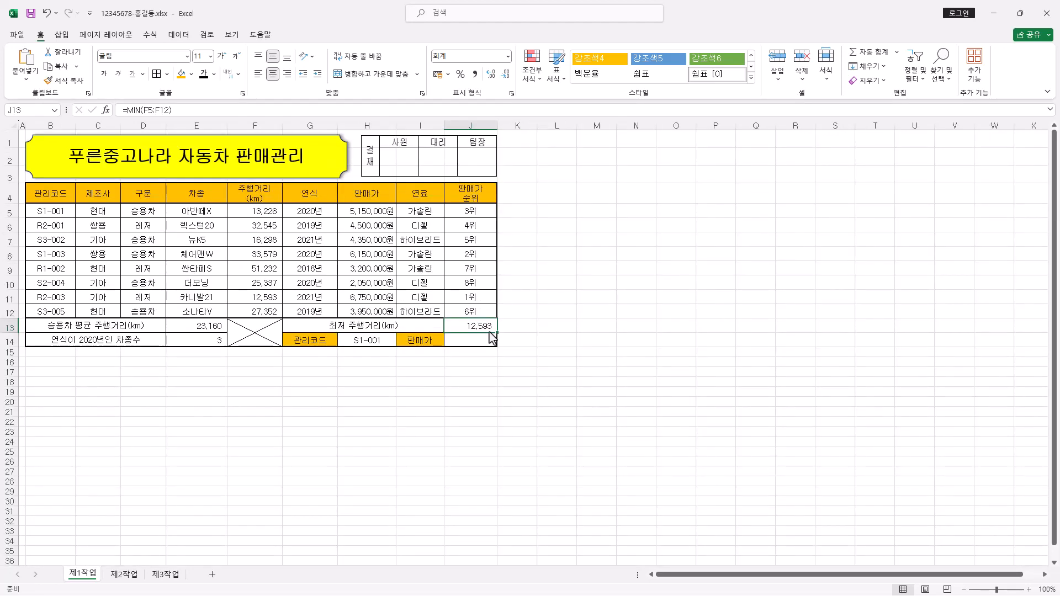
{"action": "left_click", "coordinate": [480, 345]}
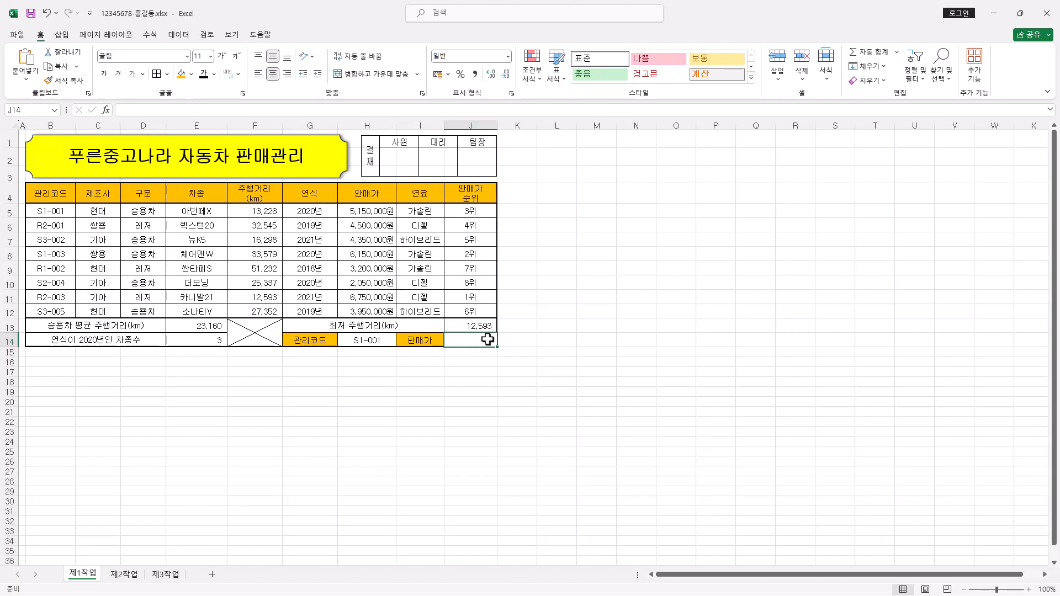
{"action": "left_click", "coordinate": [217, 110]}
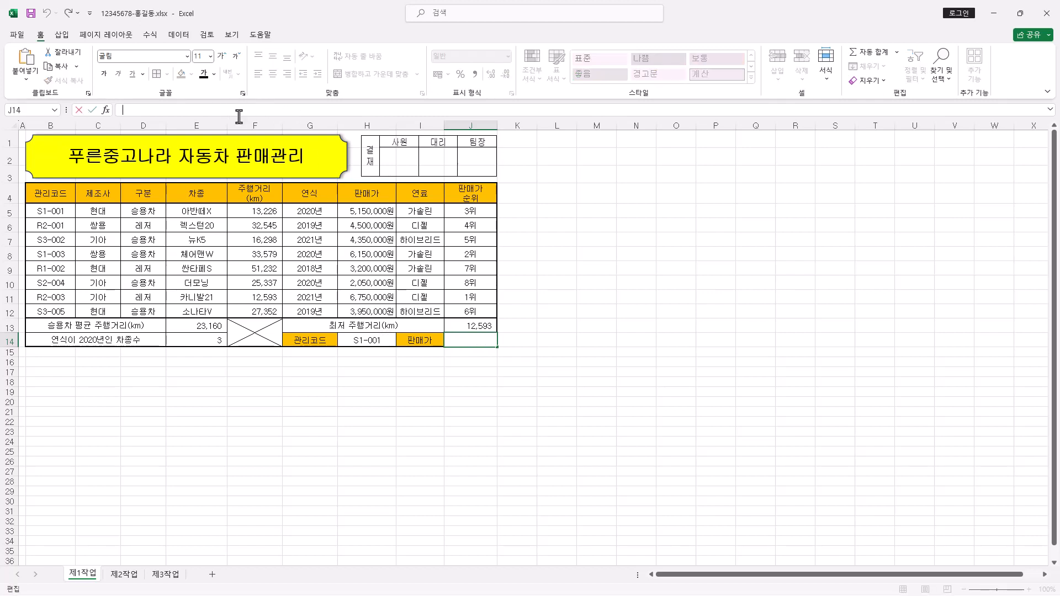
{"action": "type", "text": "=VLOOKUP("}
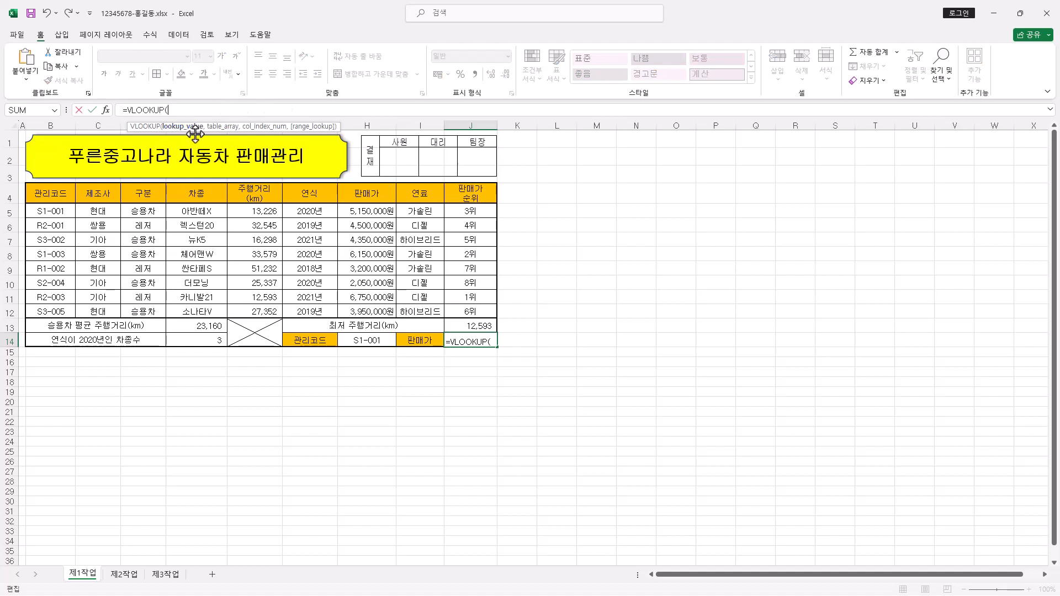
{"action": "left_click", "coordinate": [104, 113]}
{"action": "left_click_drag", "start_coordinate": [607, 160], "coordinate": [657, 154]}
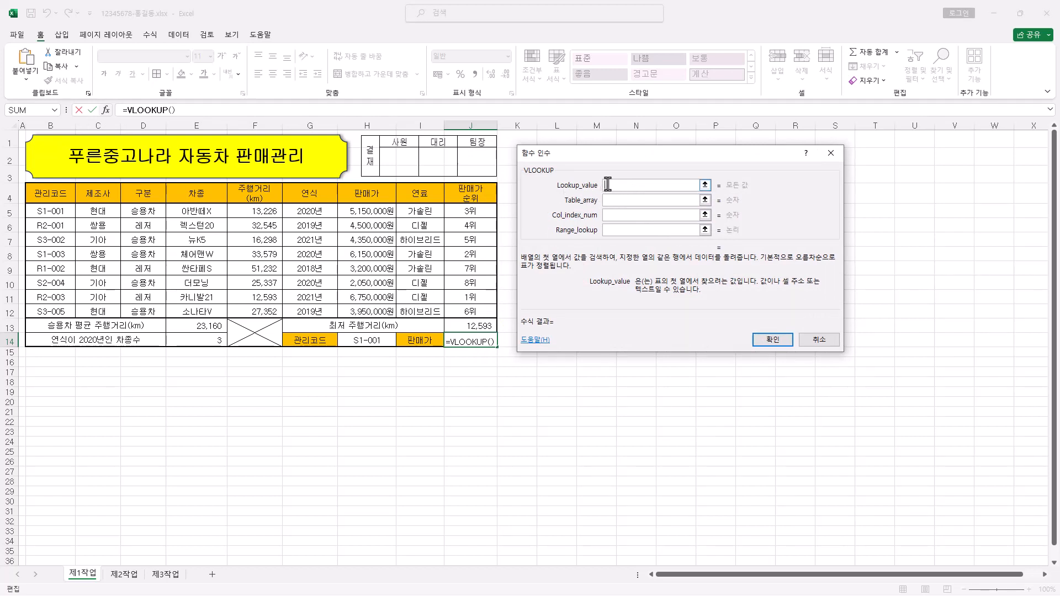
{"action": "left_click", "coordinate": [378, 342]}
{"action": "left_click", "coordinate": [575, 190]}
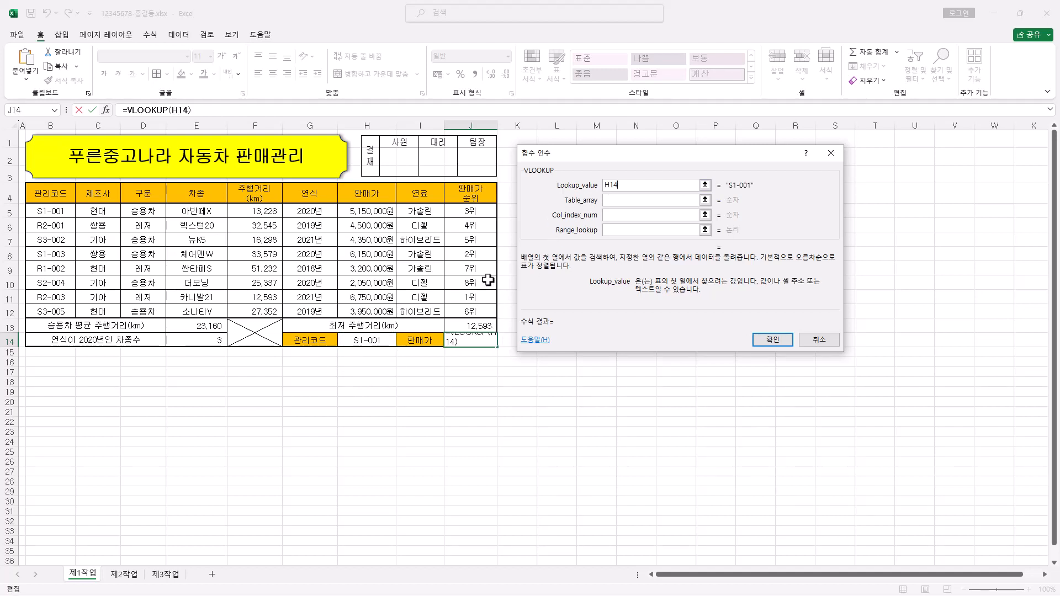
{"action": "left_click", "coordinate": [608, 200]}
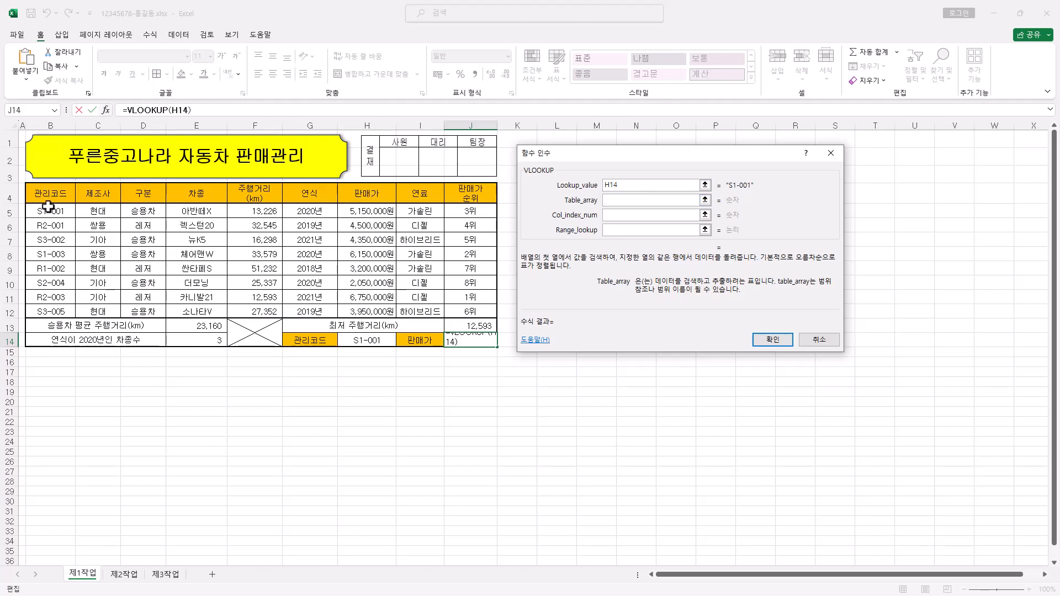
{"action": "left_click_drag", "start_coordinate": [56, 211], "coordinate": [371, 305]}
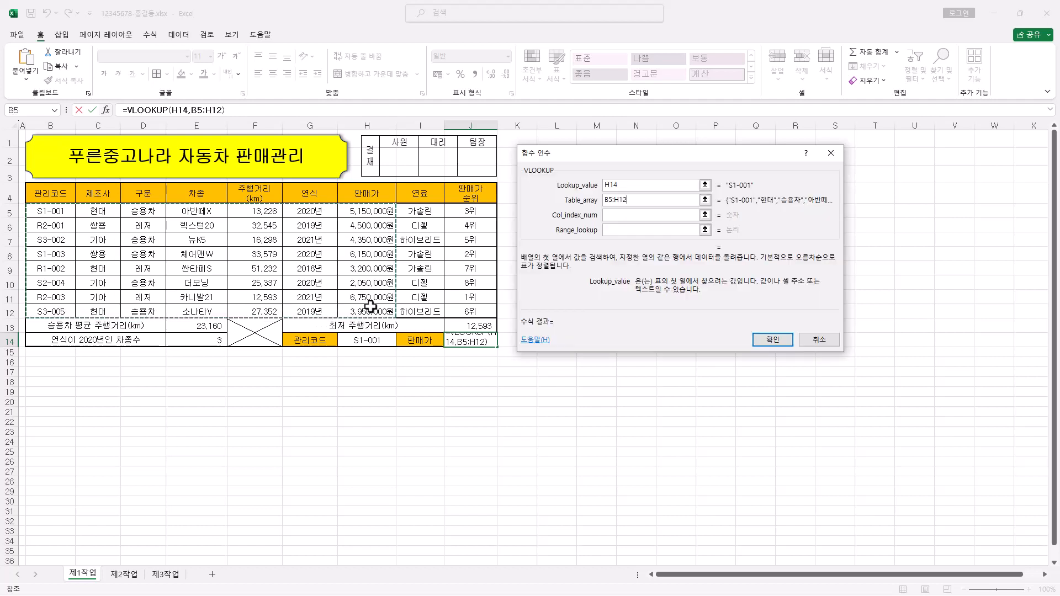
Set the VLOOKUP column index number to 7 and its range lookup argument to 0.
{"action": "left_click", "coordinate": [624, 216]}
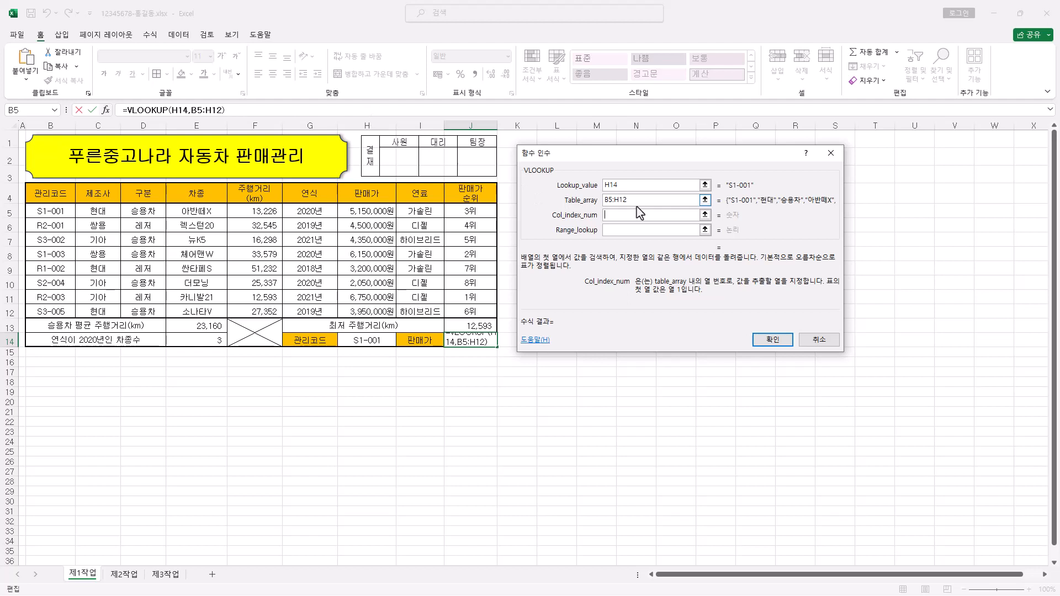
{"action": "type", "text": "7"}
{"action": "left_click", "coordinate": [614, 231]}
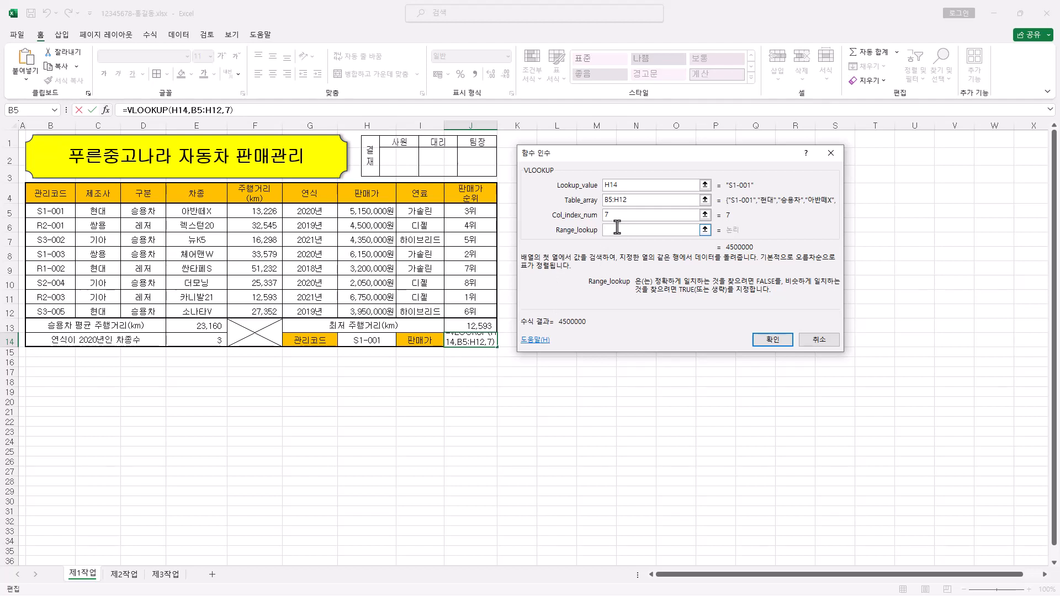
{"action": "left_click", "coordinate": [226, 107]}
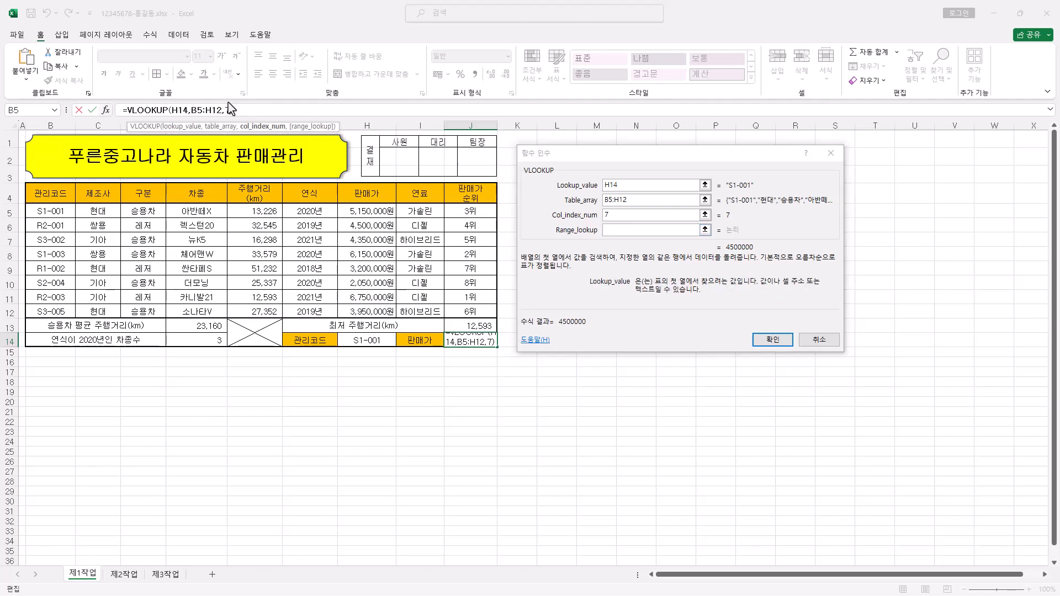
{"action": "type", "text": ","}
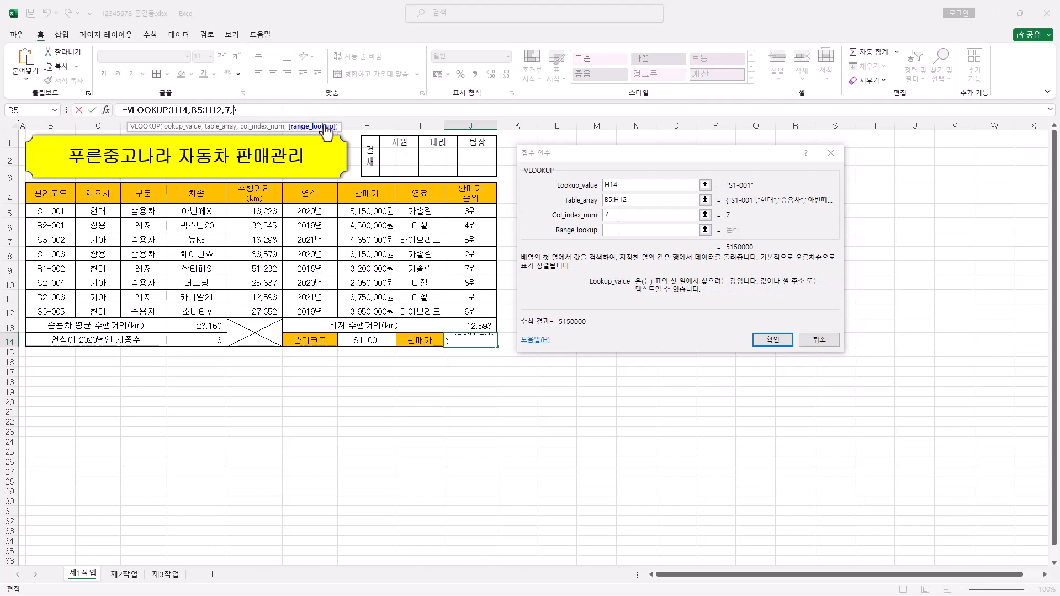
{"action": "type", "text": "0"}
Replace the VLOOKUP range lookup argument with FALSE, enter the formula, and apply comma style to J14.
{"action": "left_click", "coordinate": [231, 109]}
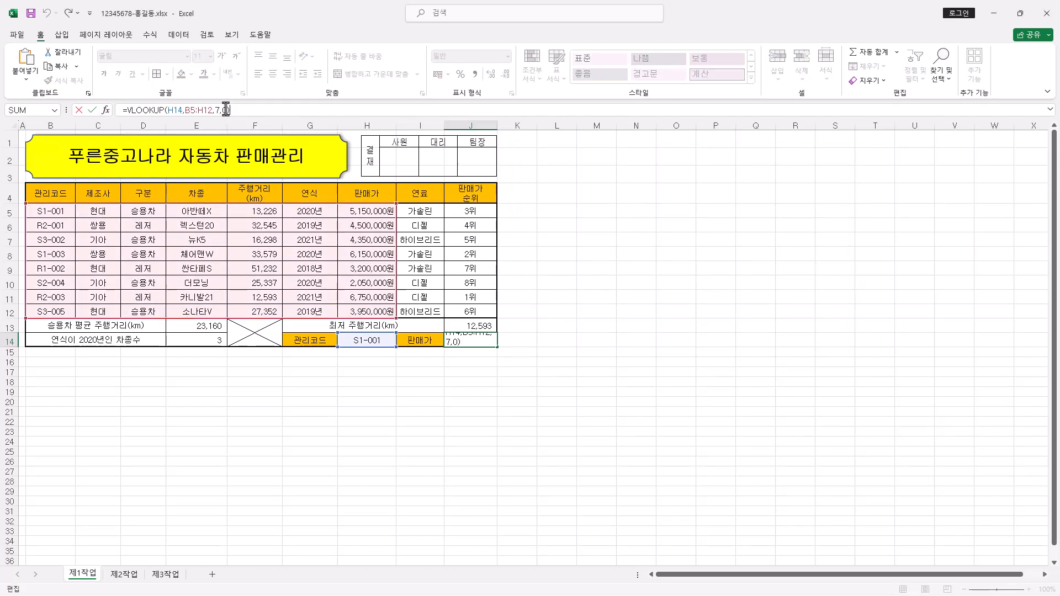
{"action": "key", "text": "BackSpace"}
{"action": "key", "text": "BackSpace"}
{"action": "type", "text": ","}
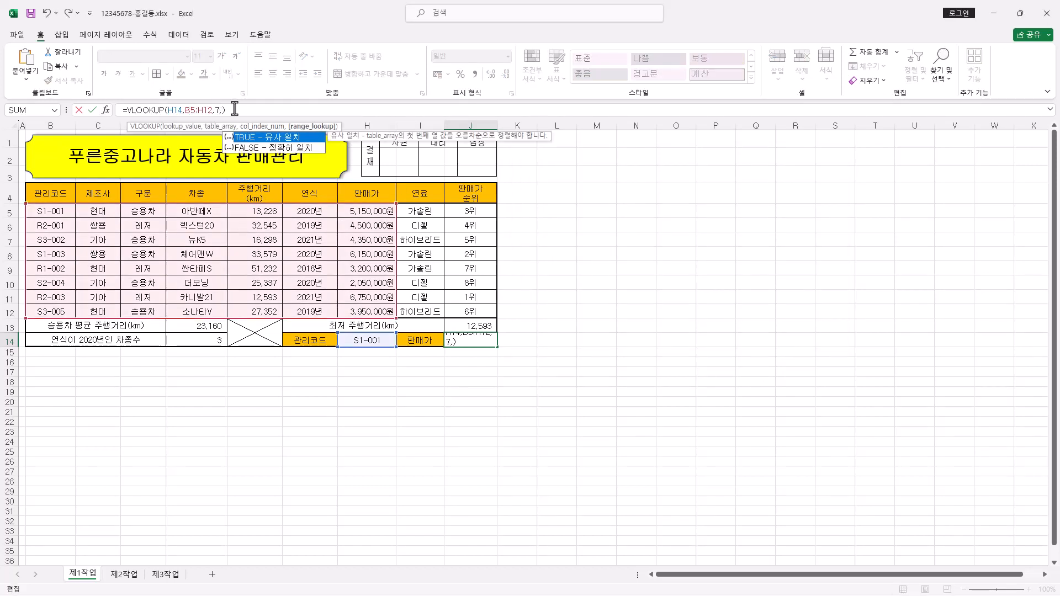
{"action": "double_click", "coordinate": [267, 148]}
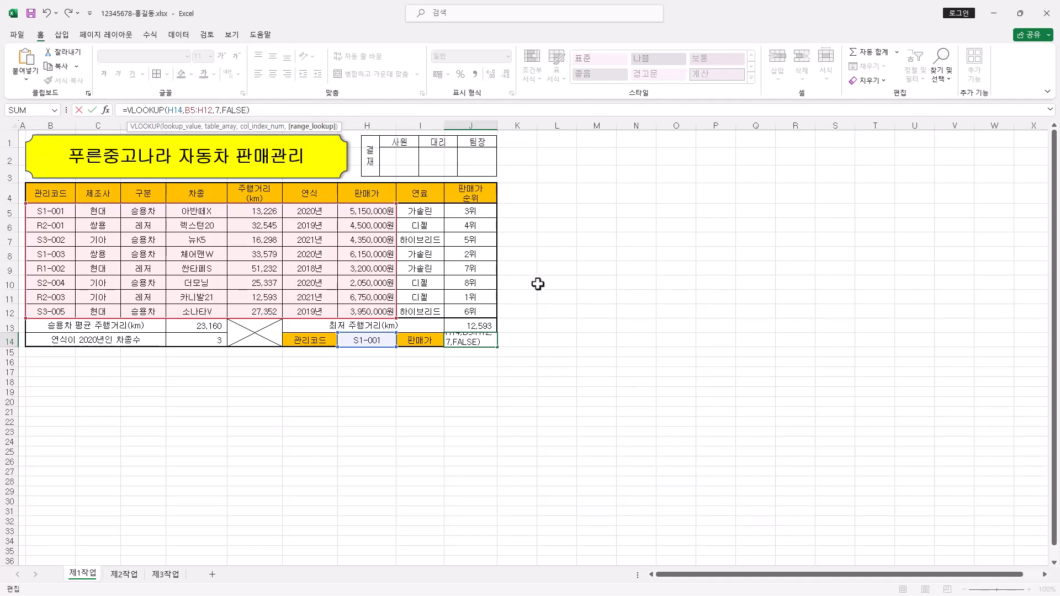
{"action": "key", "text": "Return"}
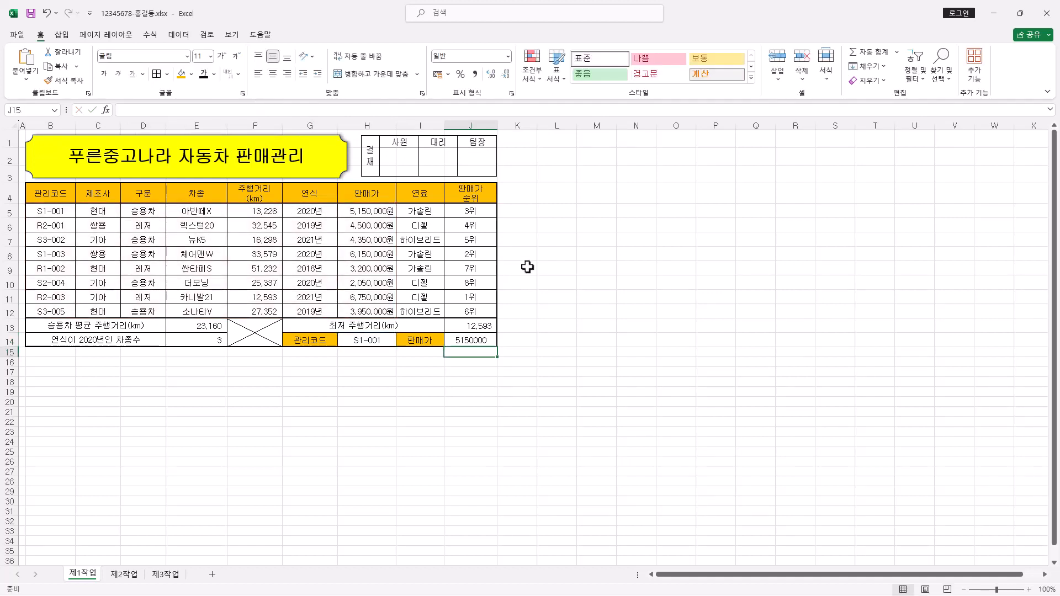
{"action": "left_click", "coordinate": [488, 340]}
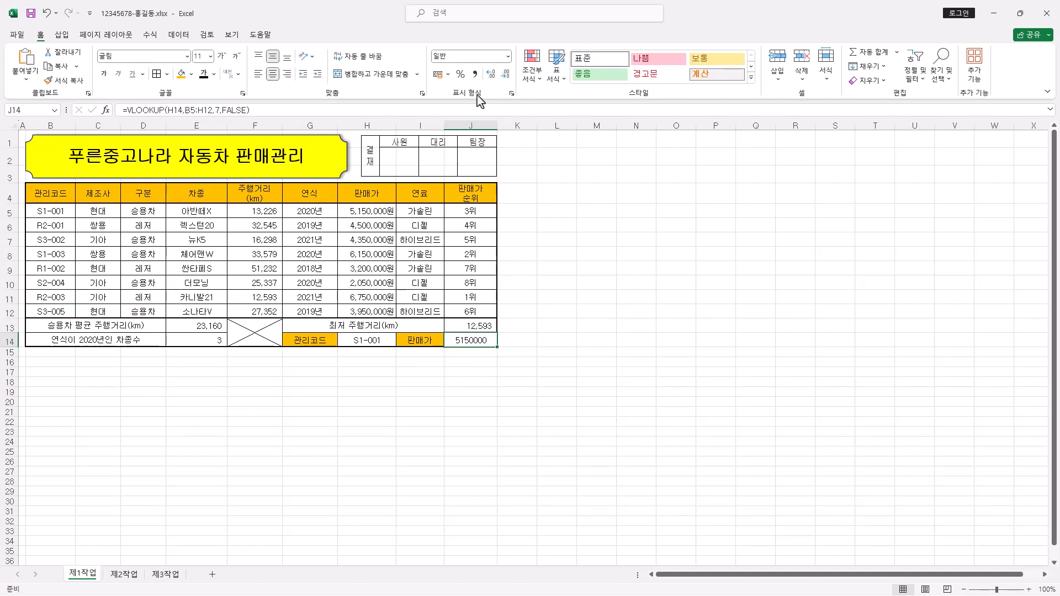
{"action": "left_click", "coordinate": [474, 74]}
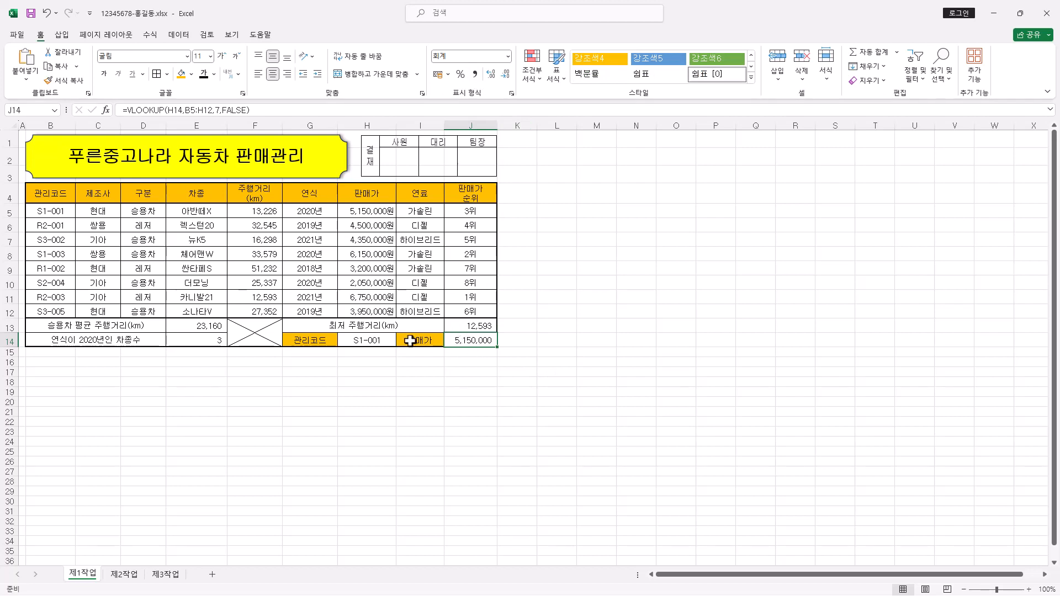
Test the VLOOKUP by choosing R1-002 and S1-003 in H14, and set the management code back to S1-001.
{"action": "left_click", "coordinate": [370, 342]}
{"action": "left_click", "coordinate": [401, 342]}
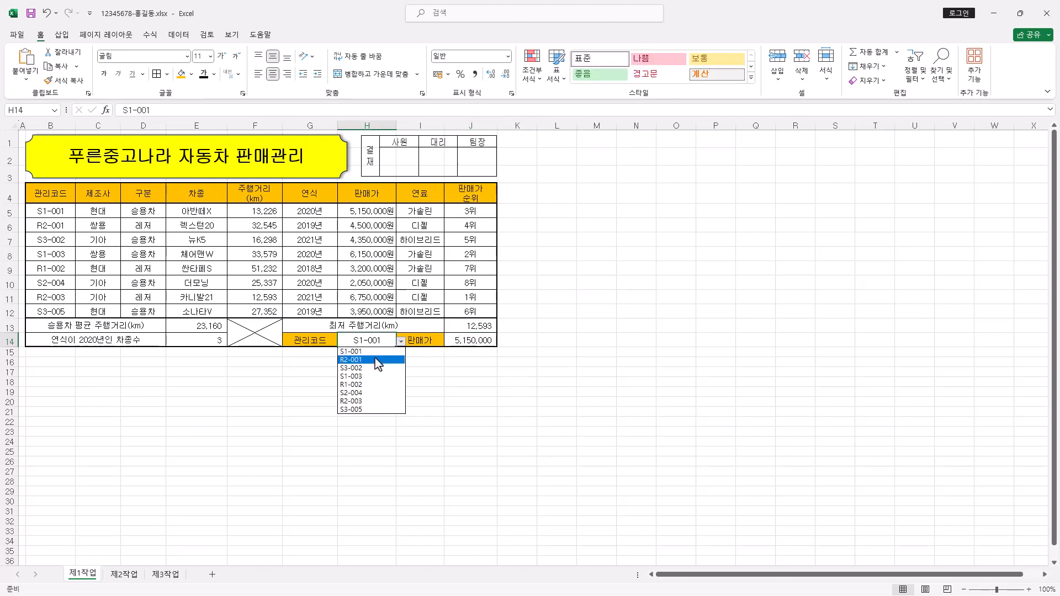
{"action": "left_click", "coordinate": [364, 385]}
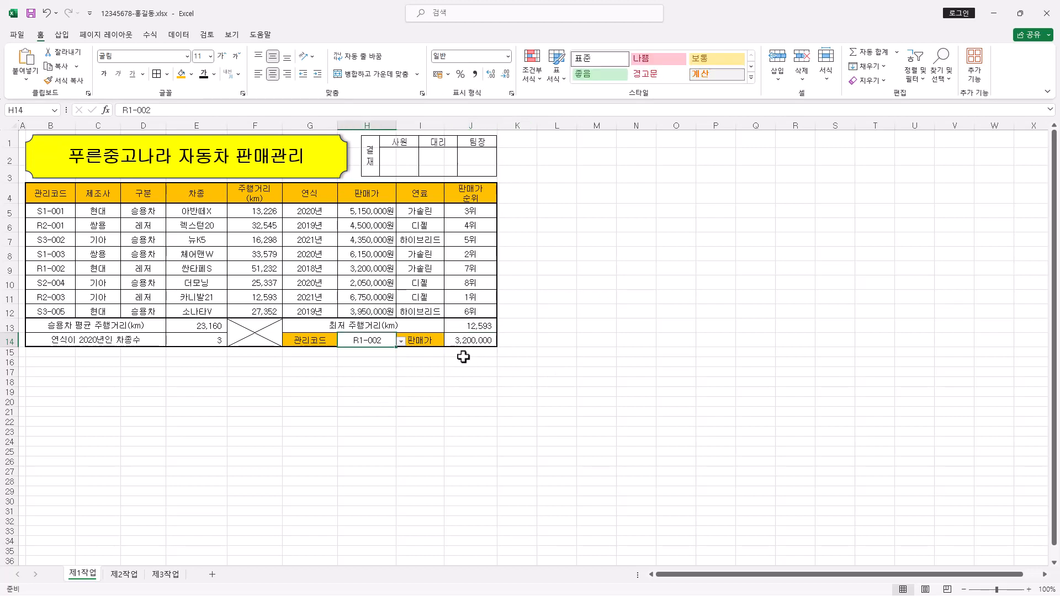
{"action": "left_click", "coordinate": [401, 341]}
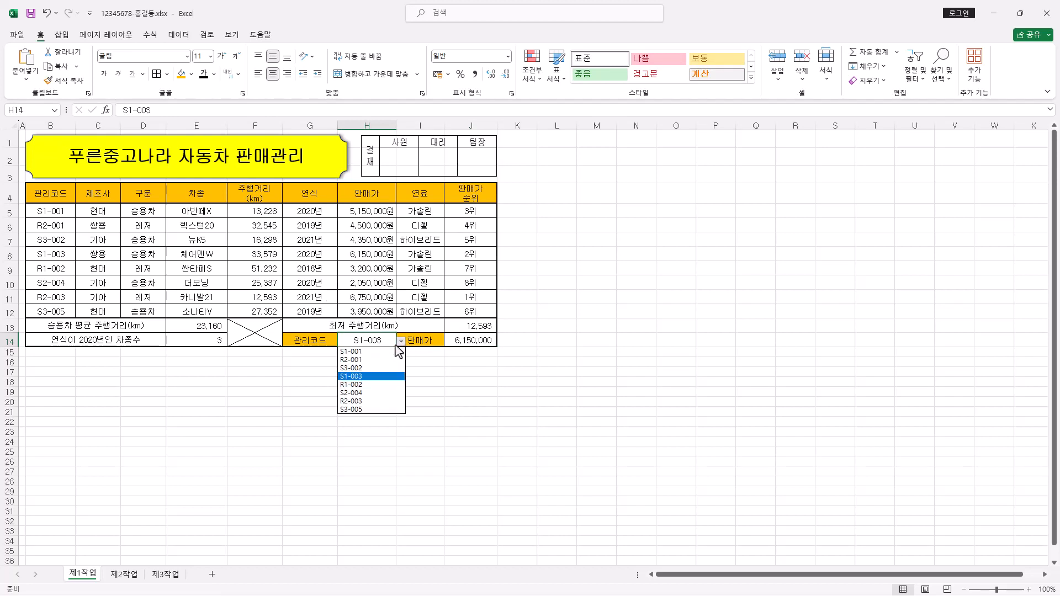
{"action": "left_click", "coordinate": [375, 353]}
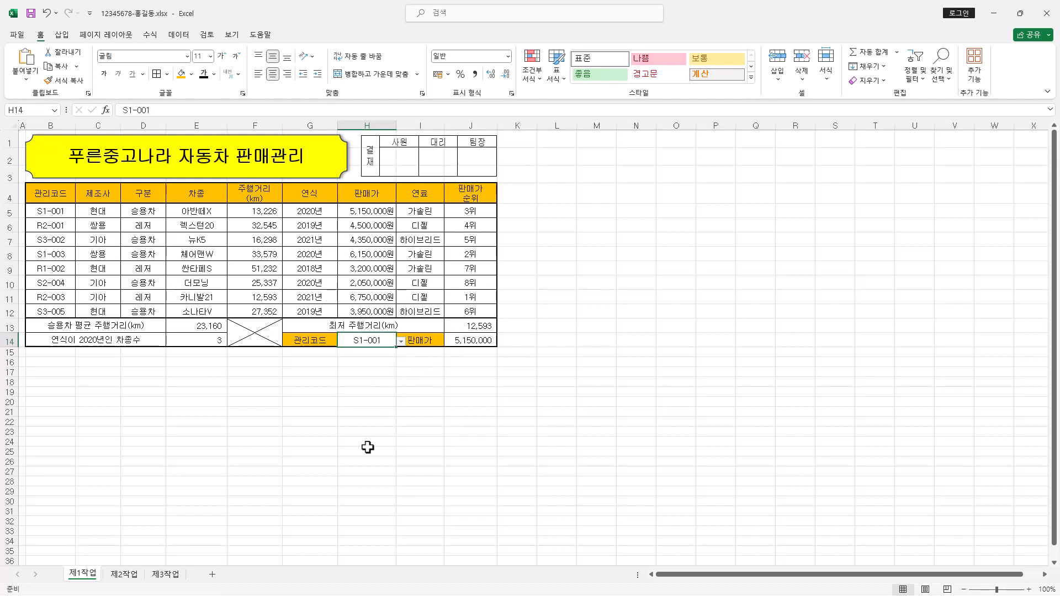
Start a new conditional formatting rule for B5:J12 that uses a formula to determine the cells to format.
{"action": "key", "text": "alt+Tab"}
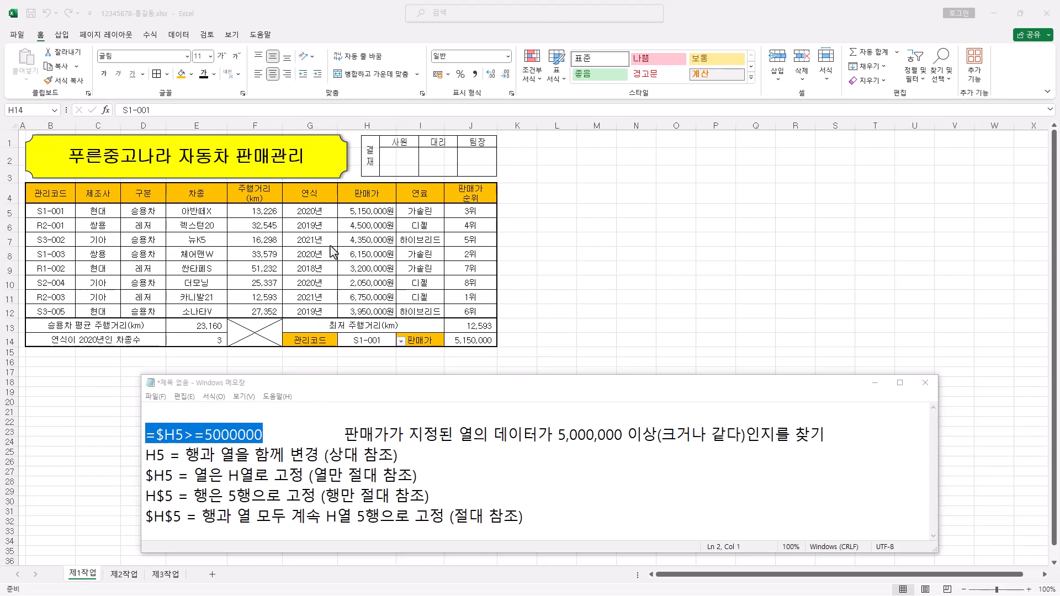
{"action": "left_click", "coordinate": [51, 211]}
{"action": "left_click_drag", "start_coordinate": [52, 211], "coordinate": [478, 309]}
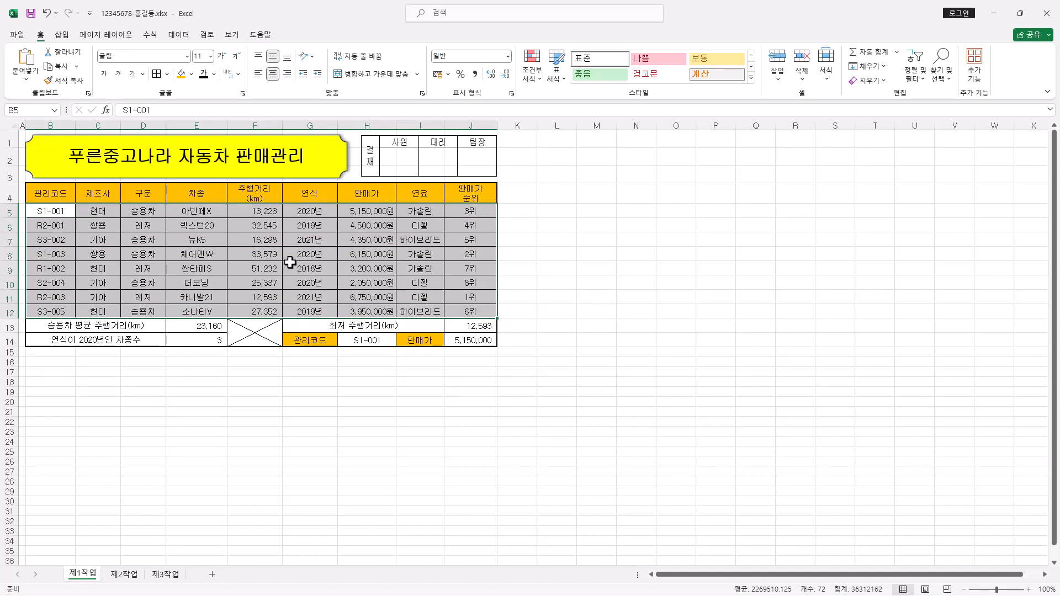
{"action": "left_click", "coordinate": [532, 74]}
{"action": "left_click", "coordinate": [565, 221]}
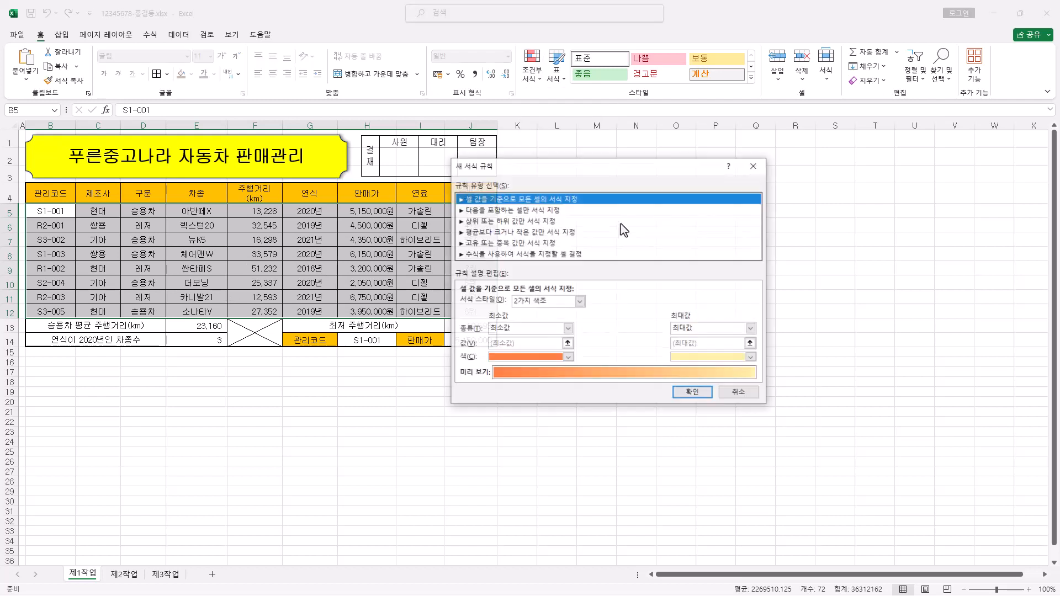
{"action": "left_click", "coordinate": [482, 255]}
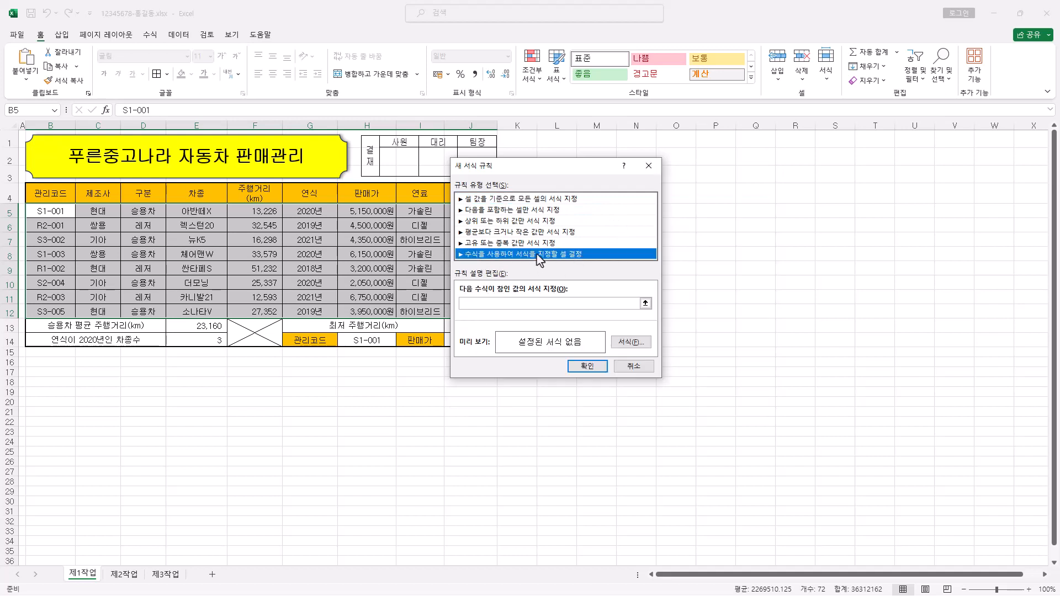
Set the conditional formatting rule's formula to =$H5>=5000000.
{"action": "left_click", "coordinate": [484, 303]}
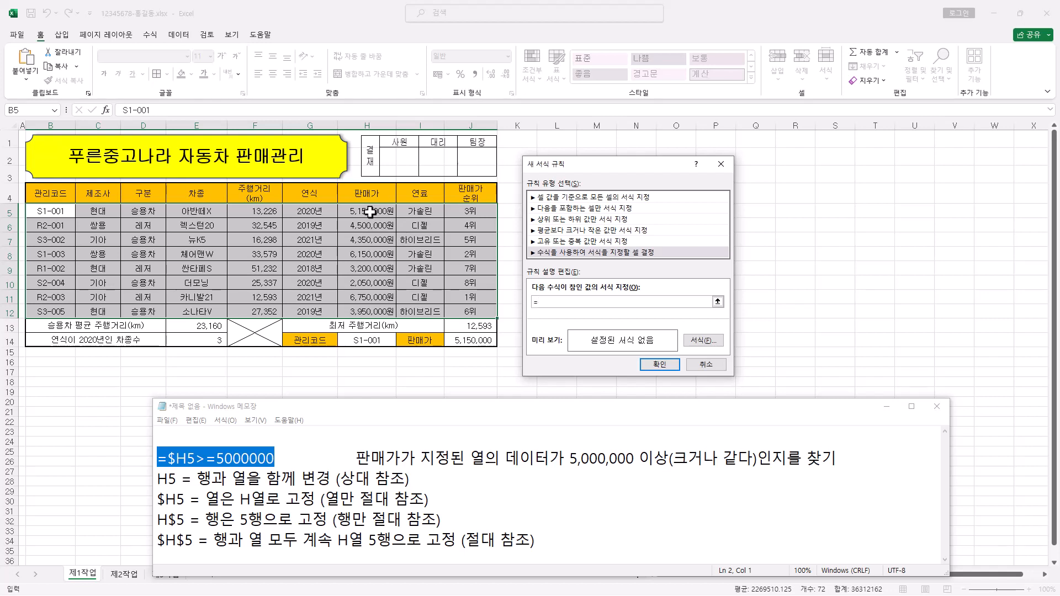
{"action": "left_click", "coordinate": [369, 211]}
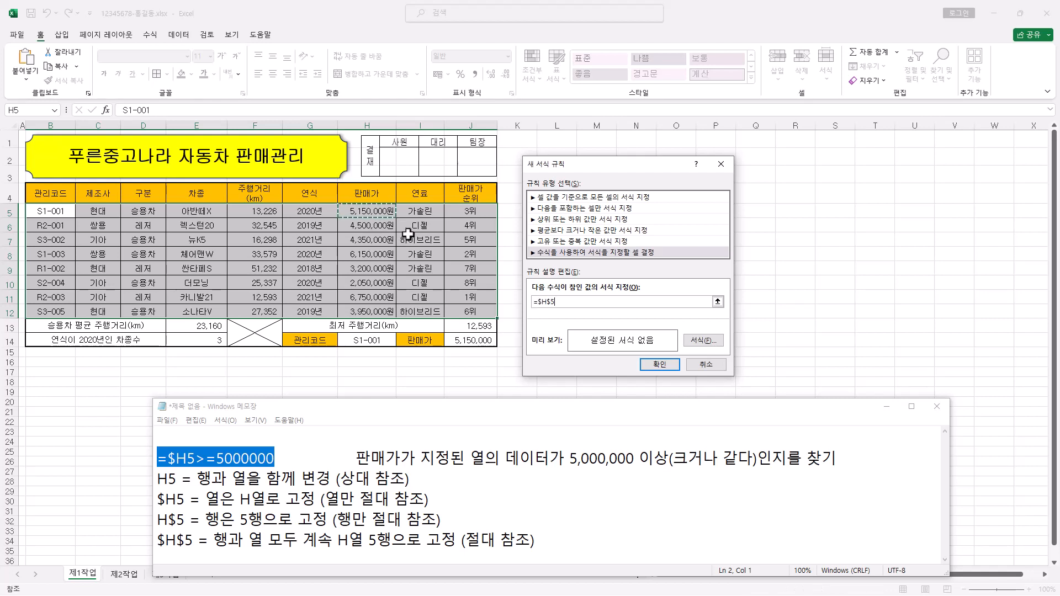
{"action": "left_click", "coordinate": [559, 303]}
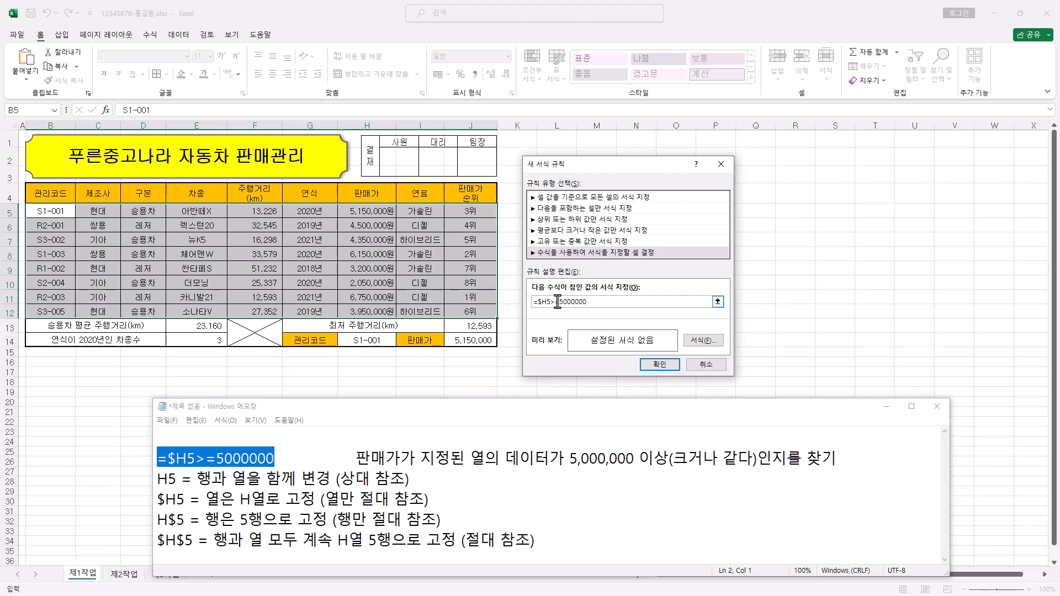
{"action": "type", "text": "="}
Give the rule a blue, bold font format and apply the rule to the selected rows.
{"action": "left_click", "coordinate": [702, 343]}
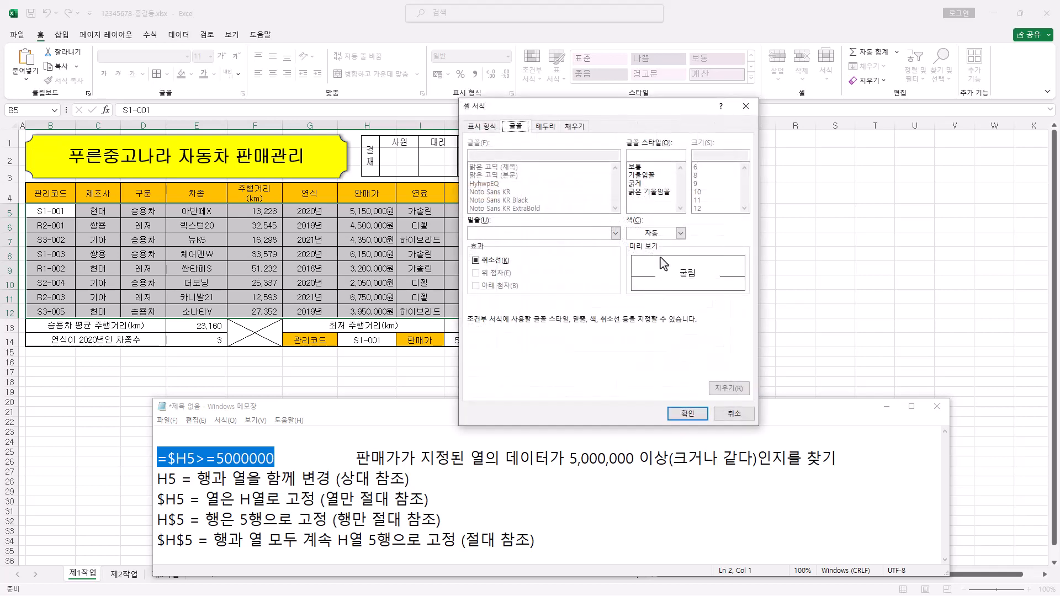
{"action": "left_click", "coordinate": [680, 233]}
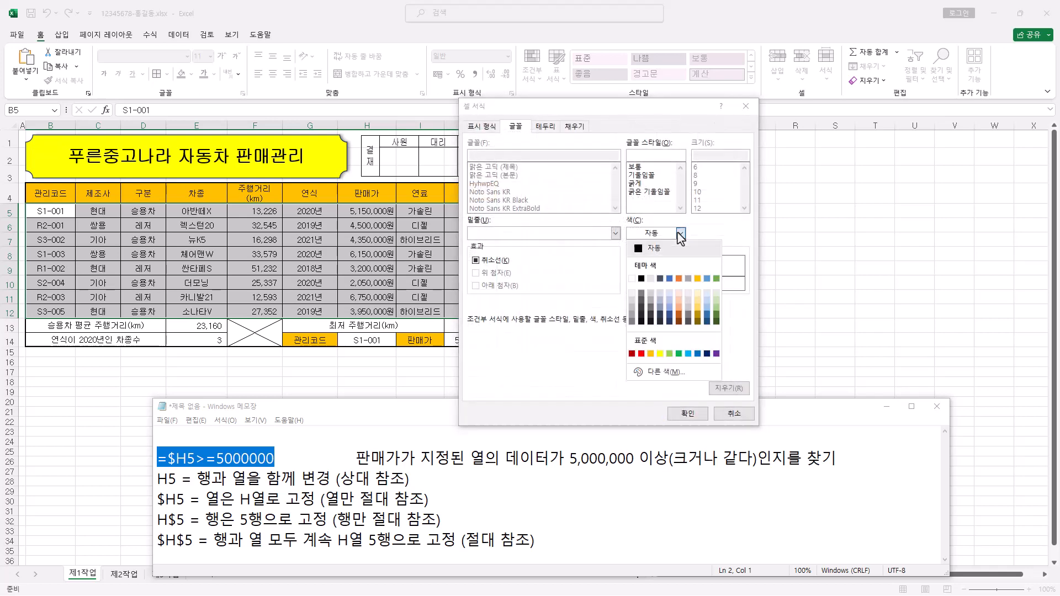
{"action": "left_click", "coordinate": [698, 354]}
{"action": "left_click", "coordinate": [642, 184]}
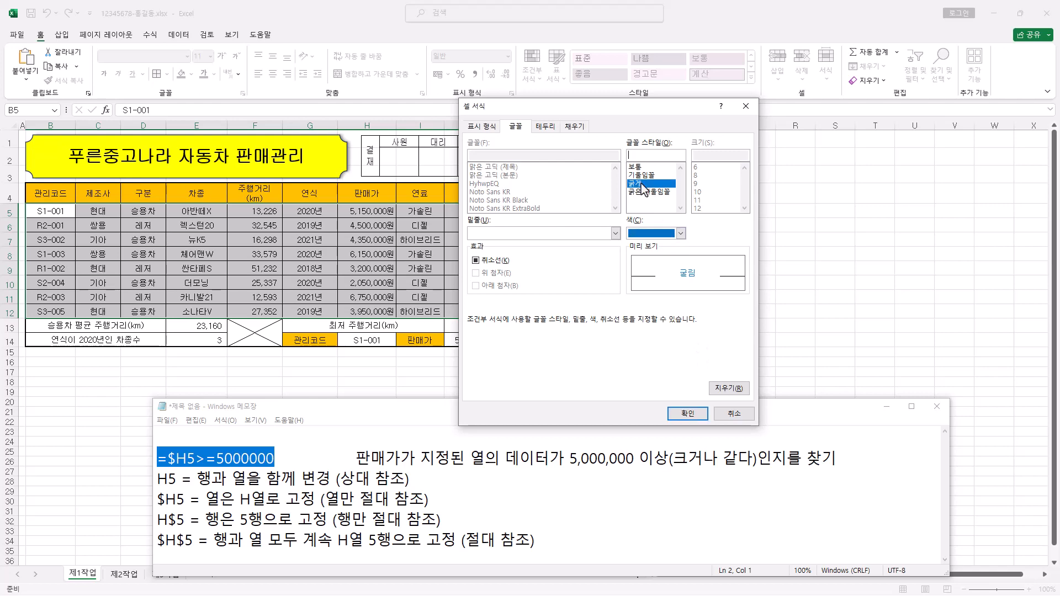
{"action": "left_click", "coordinate": [687, 413]}
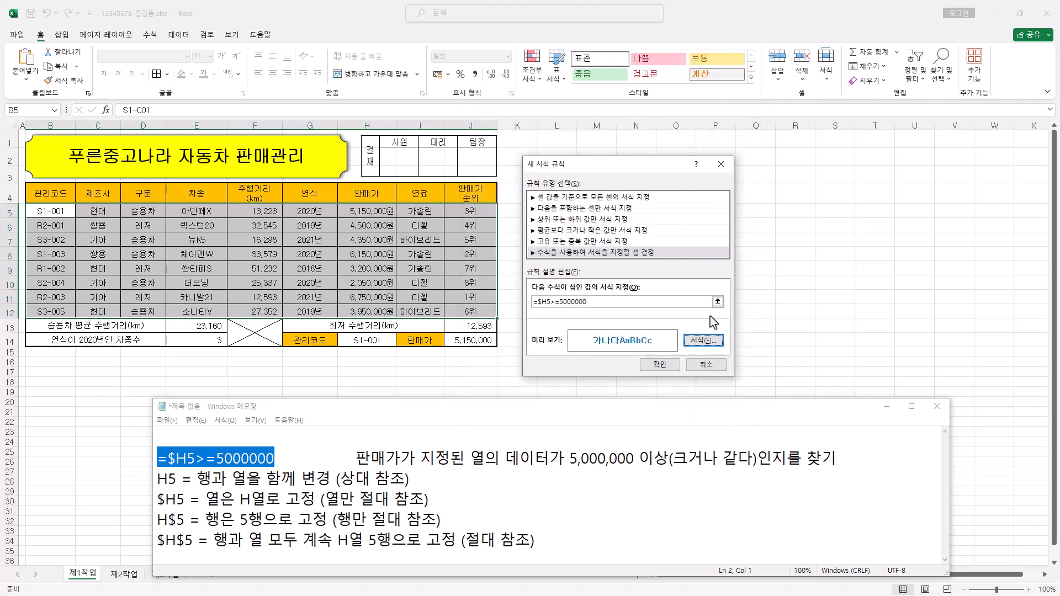
{"action": "left_click", "coordinate": [667, 365]}
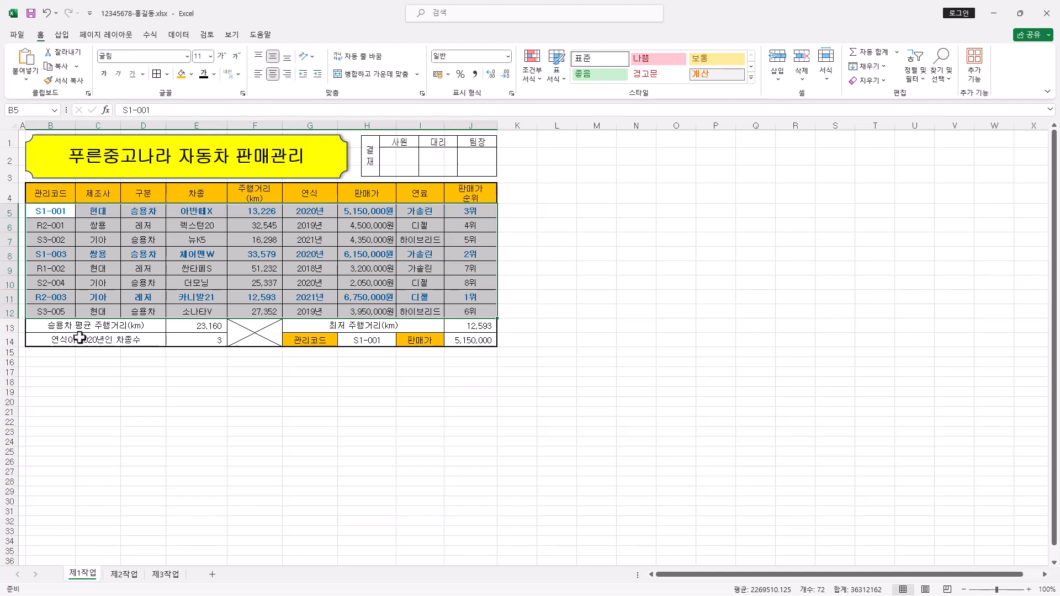
Copy B4:H12 from the 제1작업 sheet and paste it at B2 of 제2작업, keeping the source column widths.
{"action": "left_click_drag", "start_coordinate": [39, 193], "coordinate": [383, 309]}
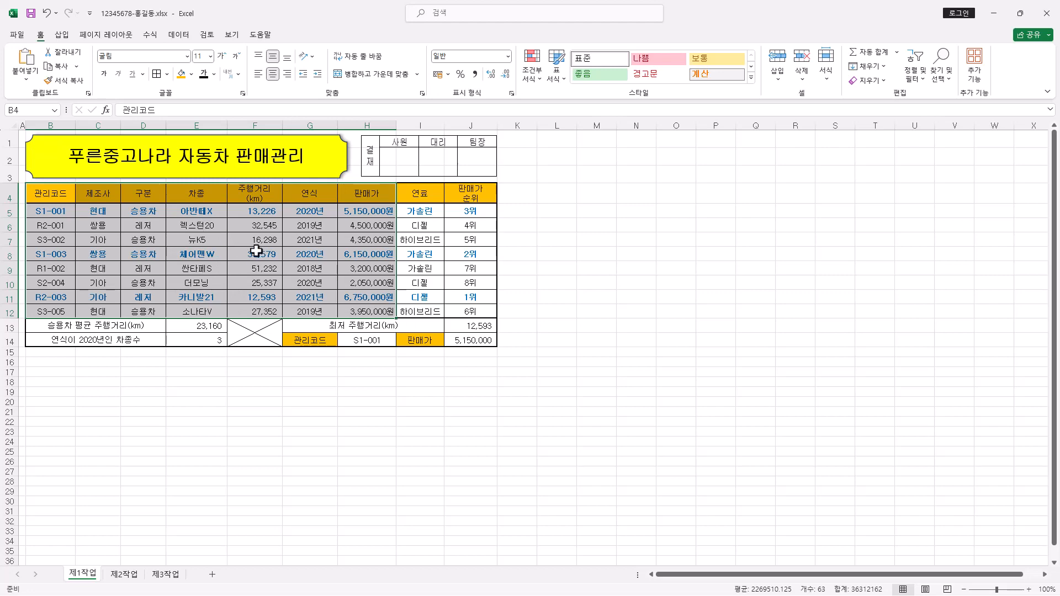
{"action": "key", "text": "ctrl+c"}
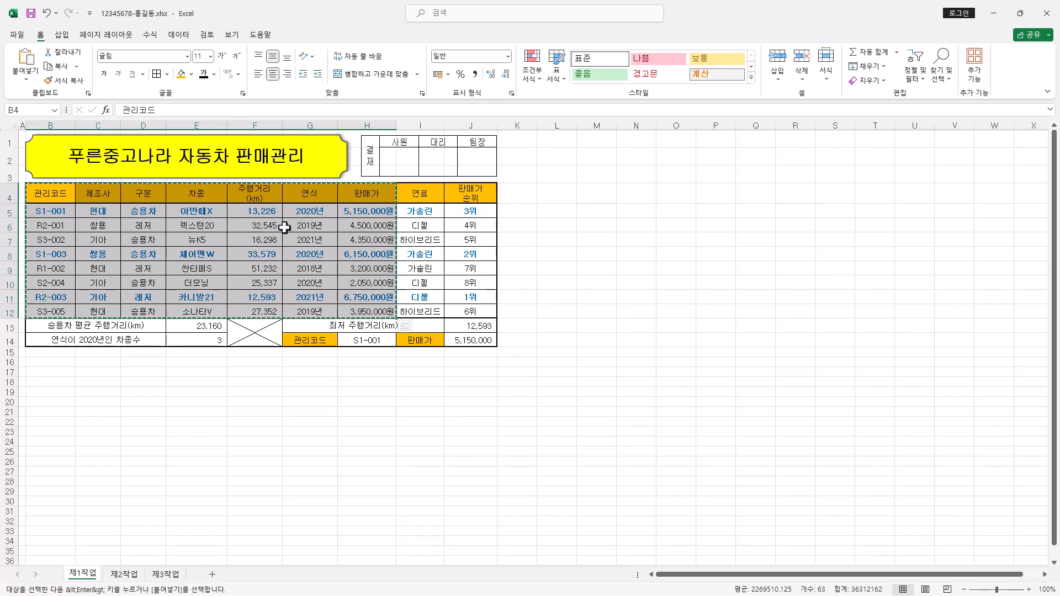
{"action": "left_click", "coordinate": [133, 574]}
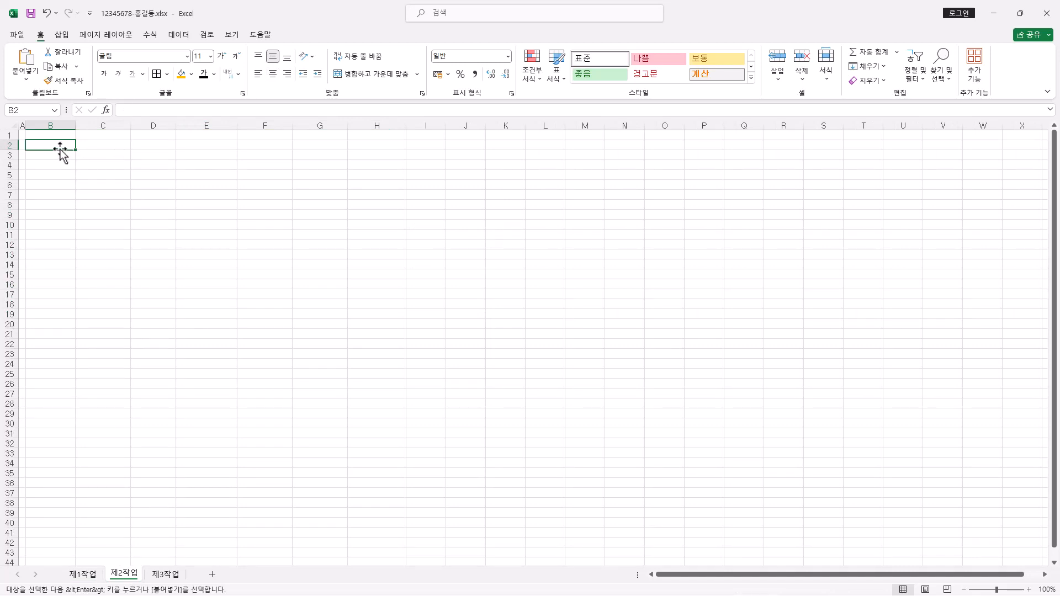
{"action": "left_click", "coordinate": [25, 77]}
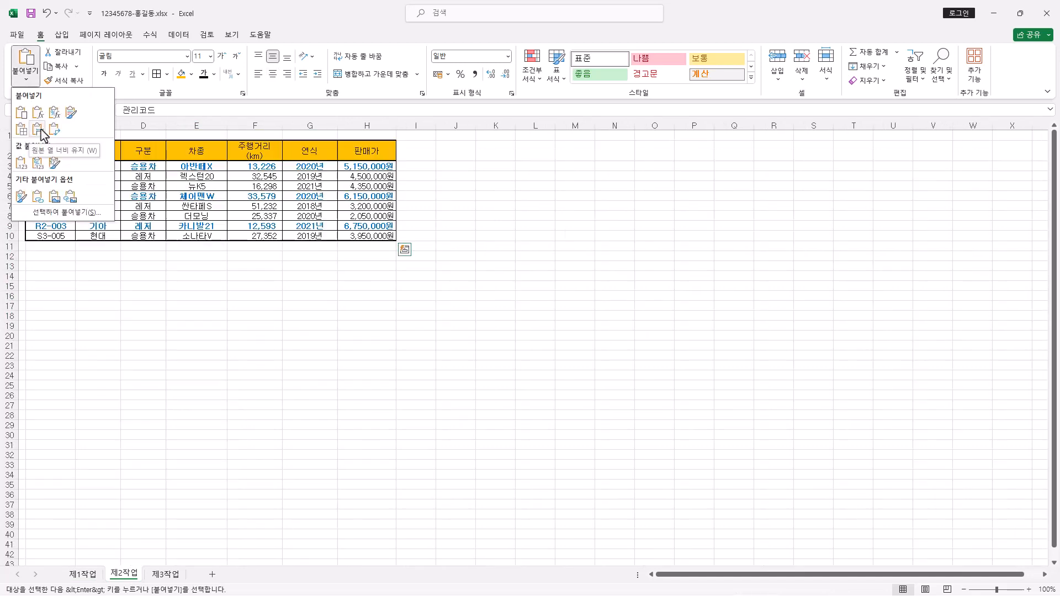
{"action": "left_click", "coordinate": [41, 130]}
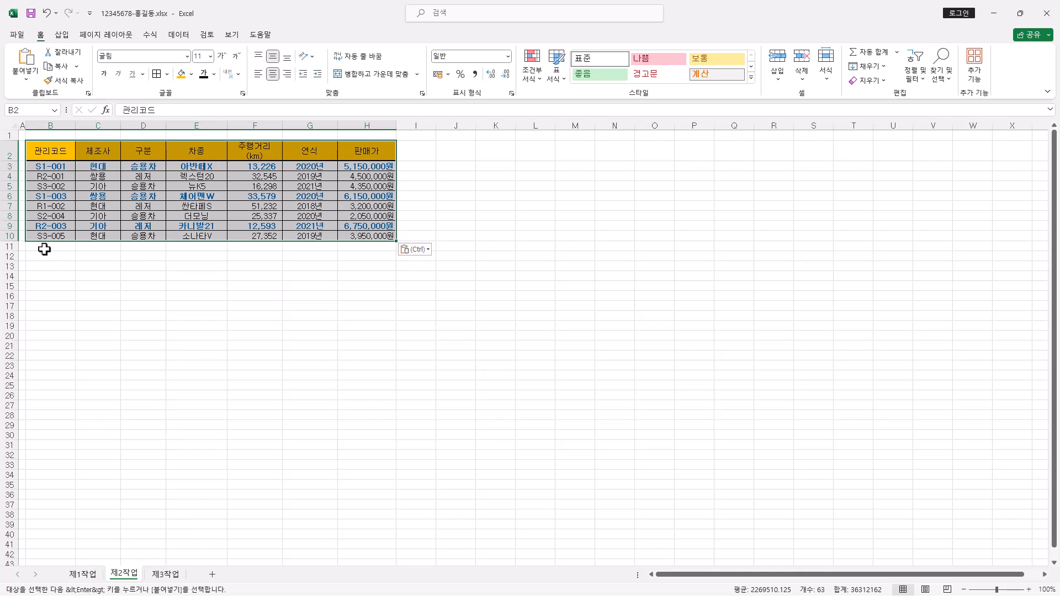
Merge and center B11:G11 below the pasted table and label it 판매가 전체 평균.
{"action": "left_click_drag", "start_coordinate": [47, 246], "coordinate": [307, 243]}
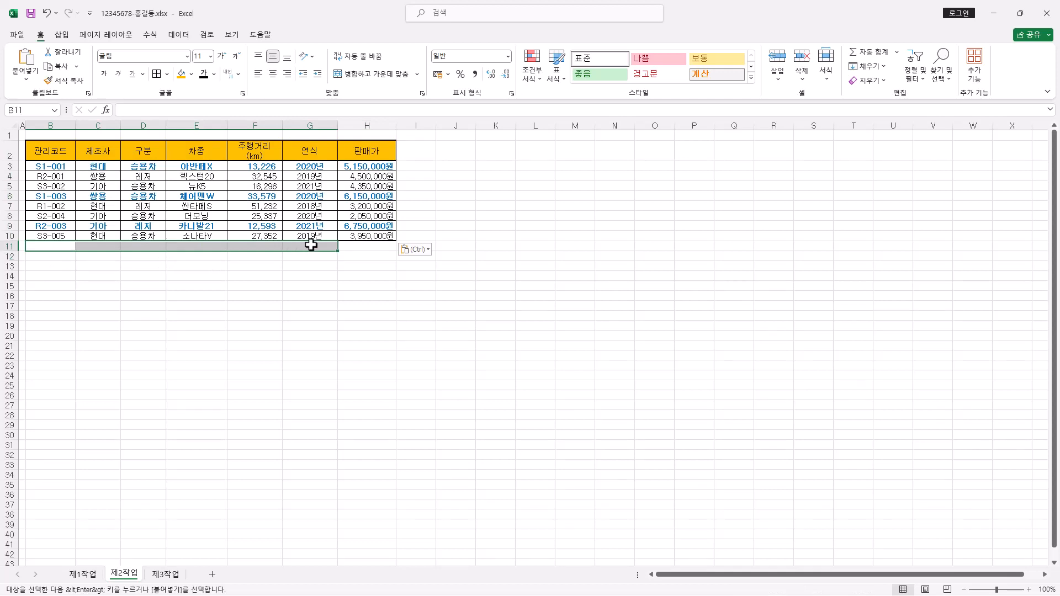
{"action": "left_click", "coordinate": [383, 79]}
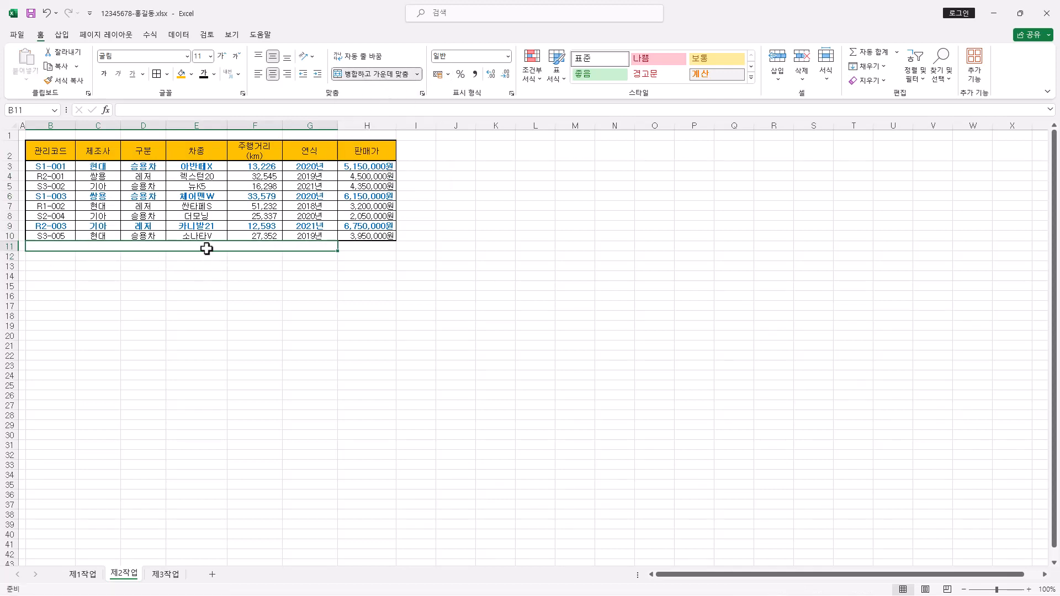
{"action": "type", "text": "판매가 전체 평균"}
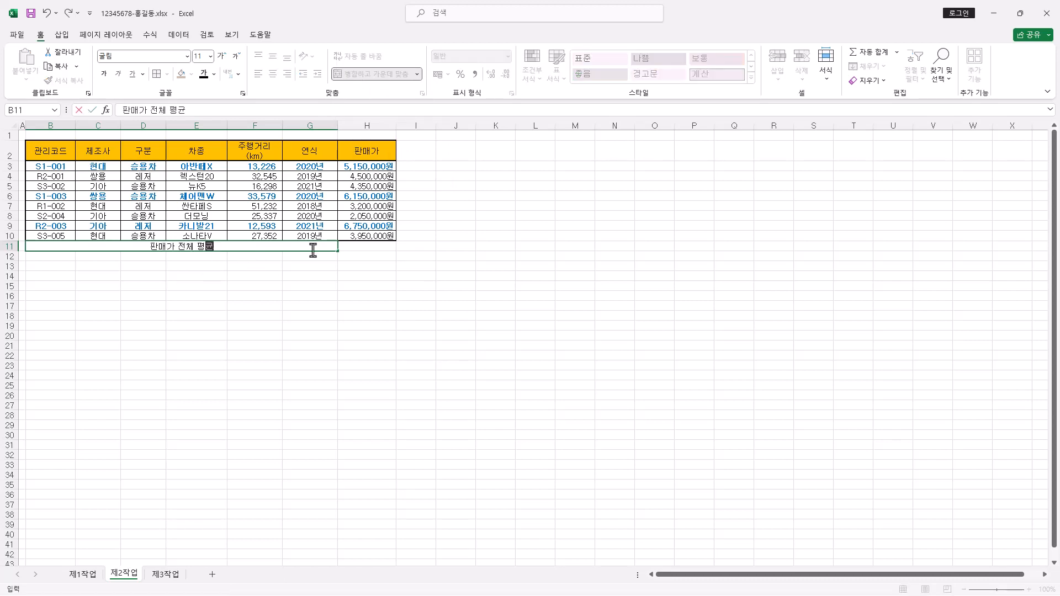
Enter =AVERAGE(H3:H10) in H11 to calculate the average sale price.
{"action": "left_click", "coordinate": [376, 248]}
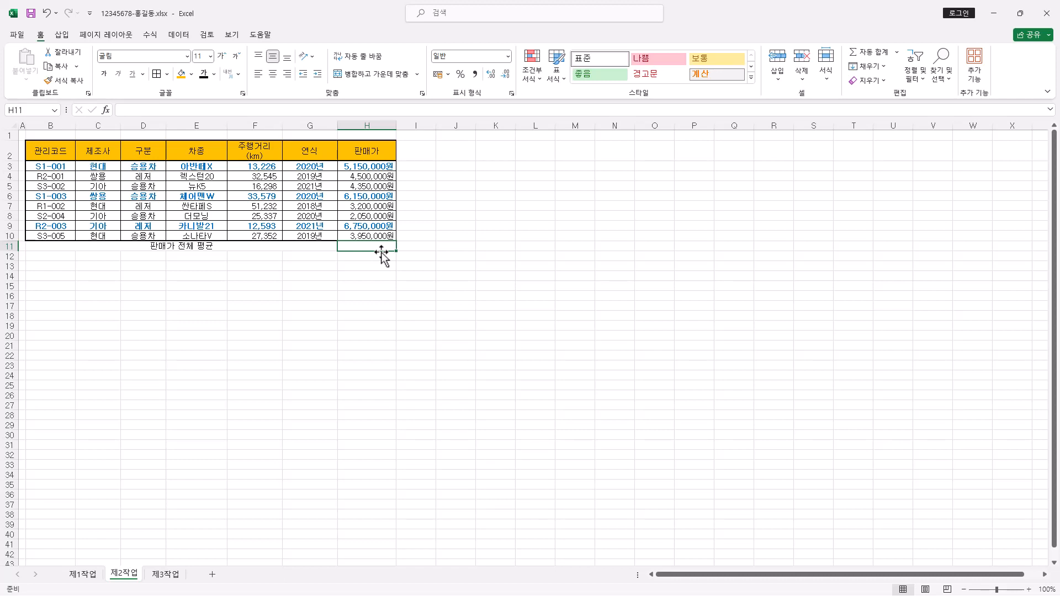
{"action": "left_click", "coordinate": [198, 113]}
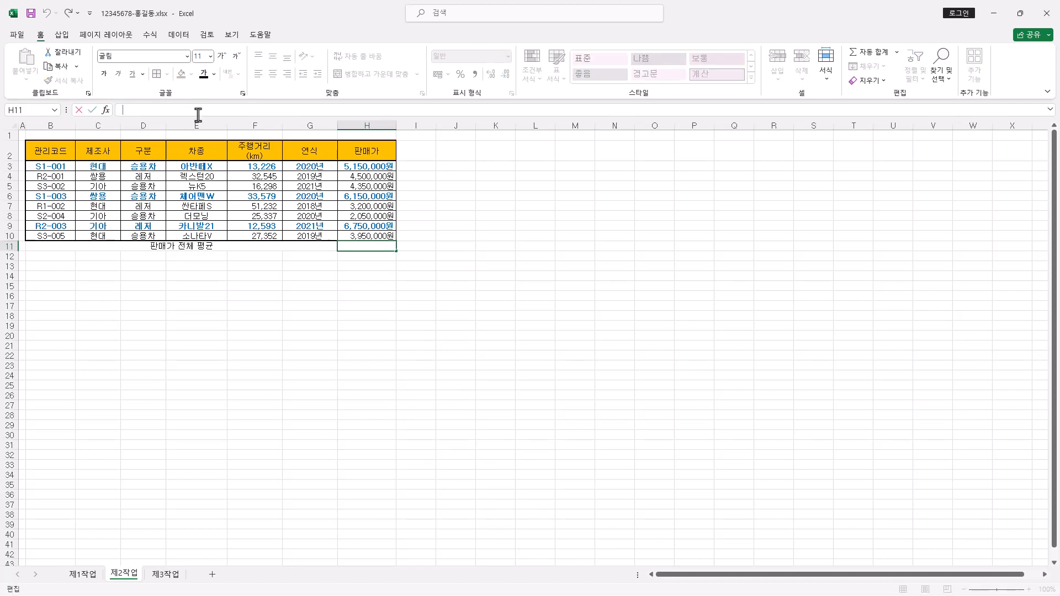
{"action": "type", "text": "=AVERAGE("}
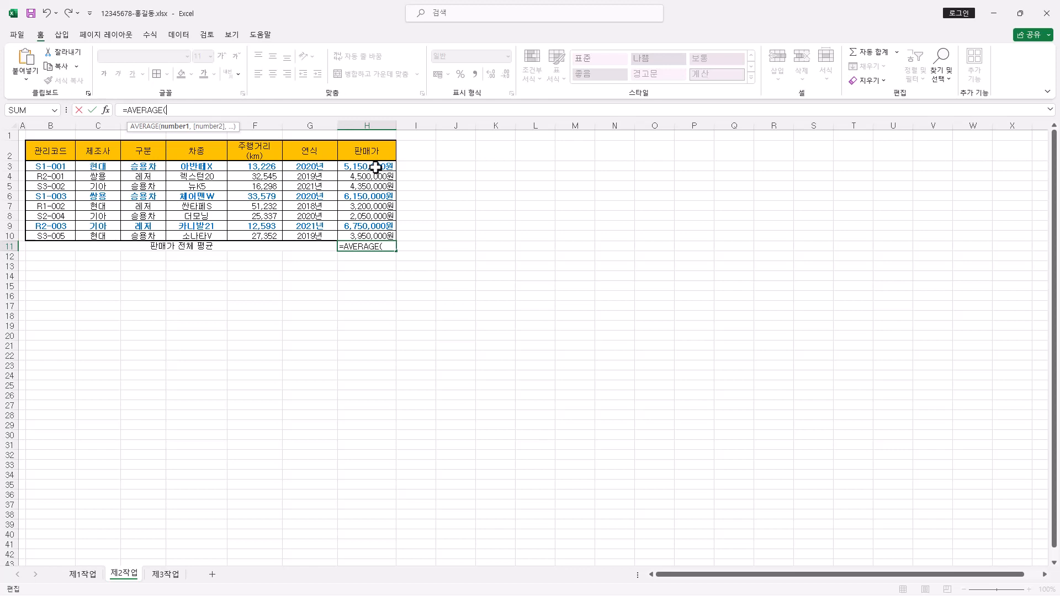
{"action": "left_click_drag", "start_coordinate": [375, 167], "coordinate": [374, 232]}
{"action": "type", "text": ")"}
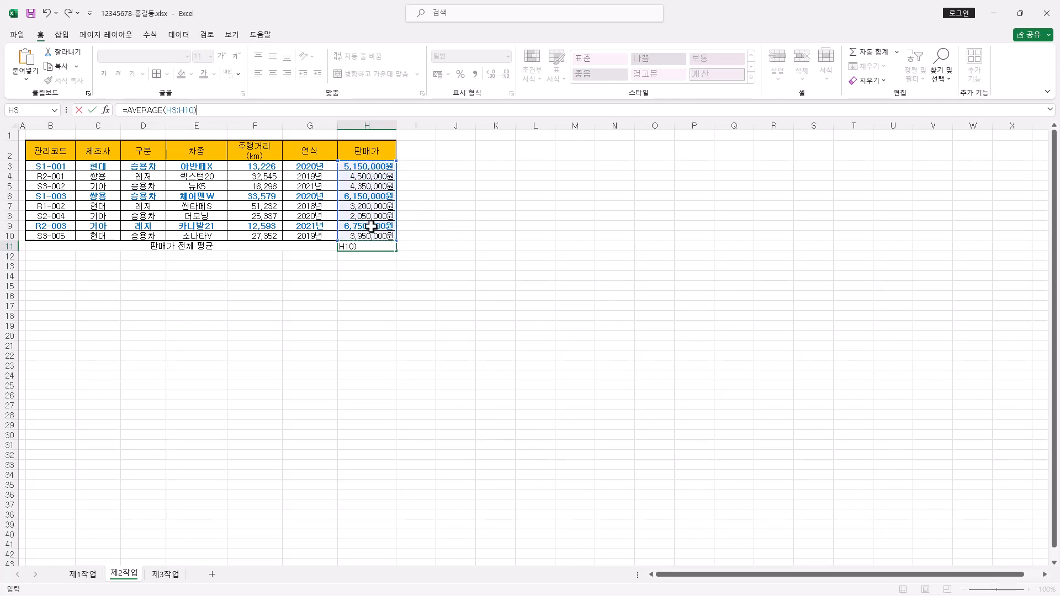
{"action": "key", "text": "Return"}
{"action": "left_click", "coordinate": [375, 247]}
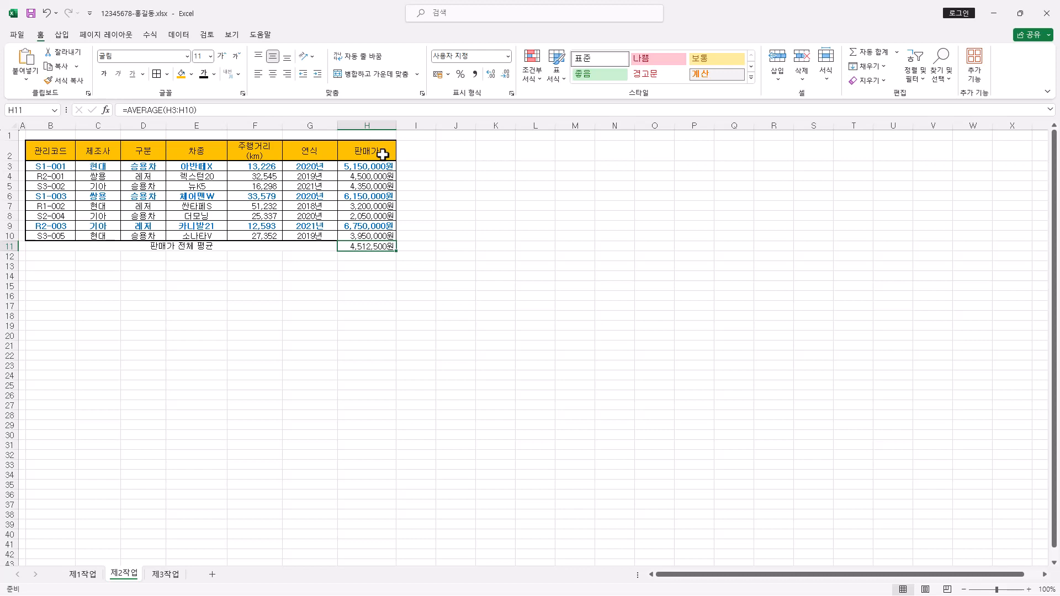
Apply all borders to the average row B11:H11.
{"action": "left_click", "coordinate": [84, 245]}
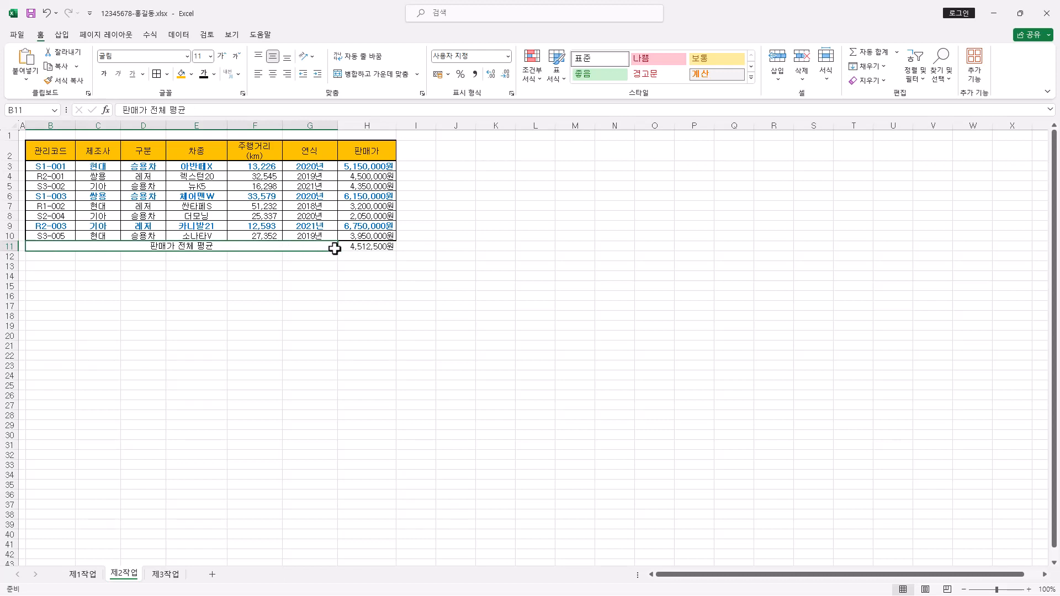
{"action": "left_click_drag", "start_coordinate": [335, 248], "coordinate": [367, 249]}
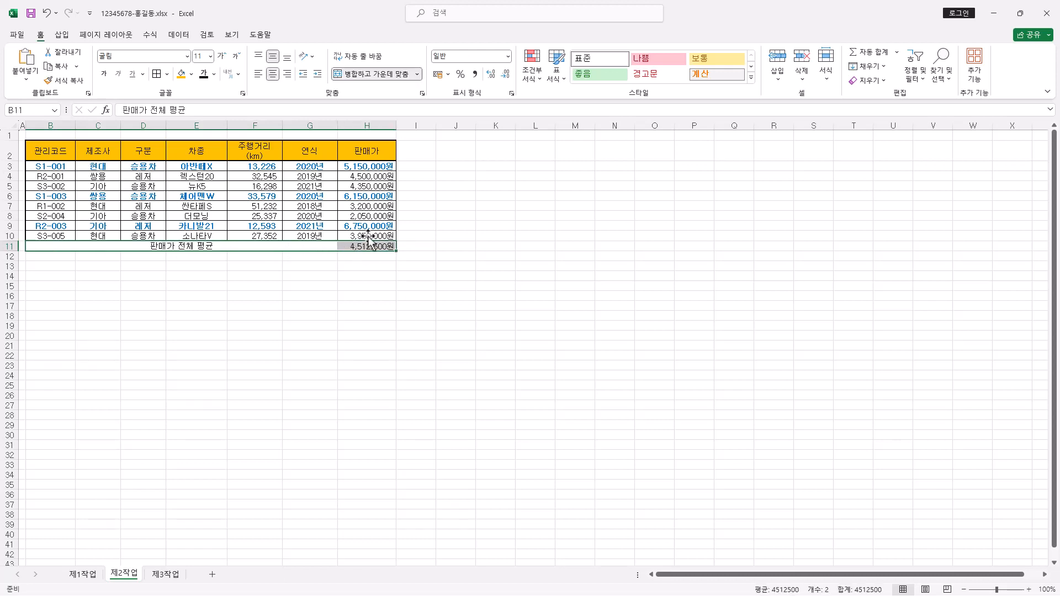
{"action": "left_click", "coordinate": [166, 74]}
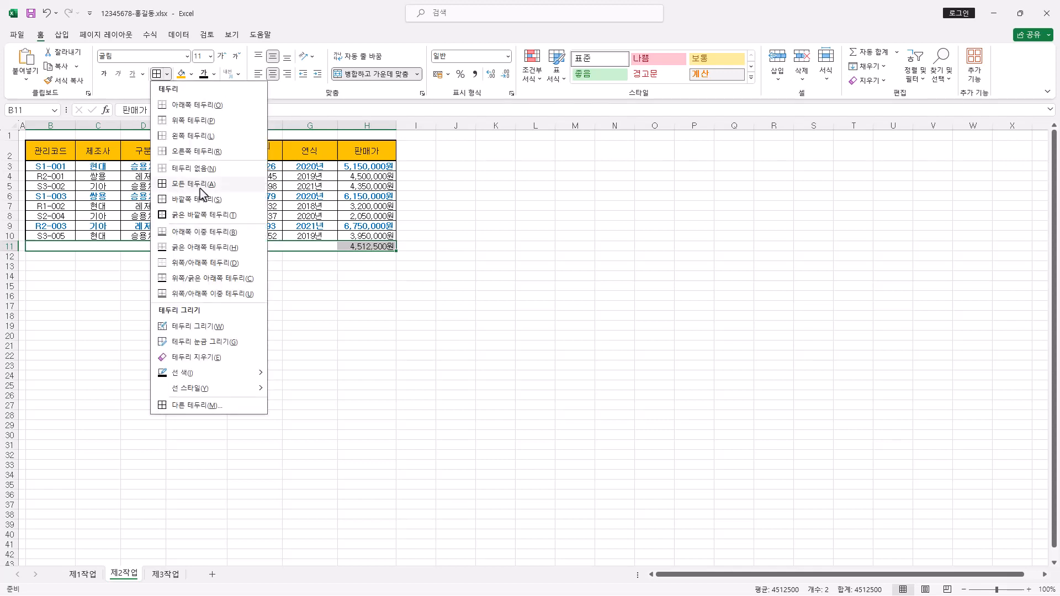
{"action": "left_click", "coordinate": [201, 187]}
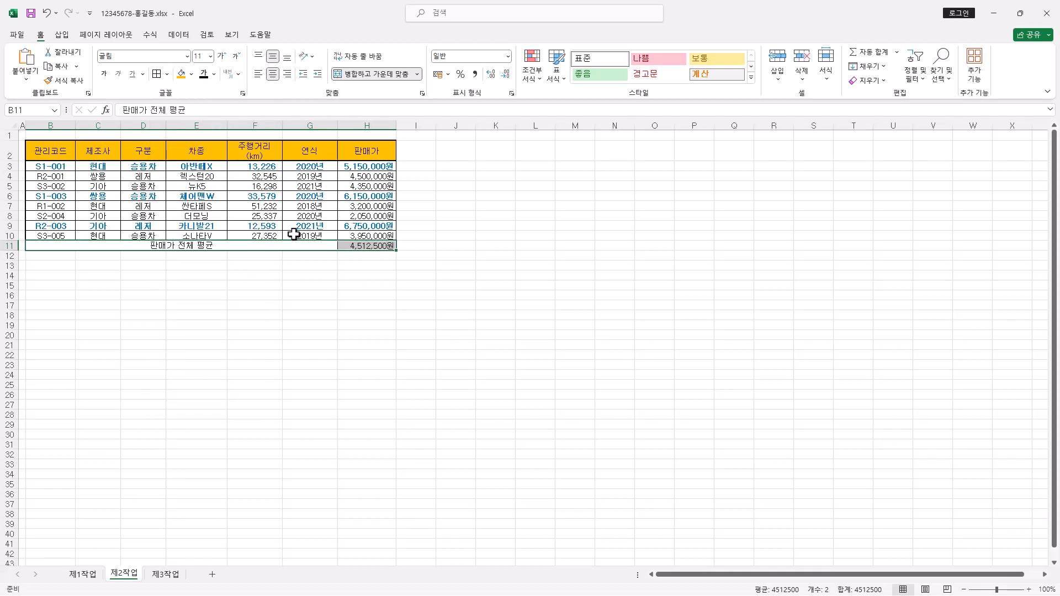
Right-align the average sale price in H11.
{"action": "left_click", "coordinate": [374, 246]}
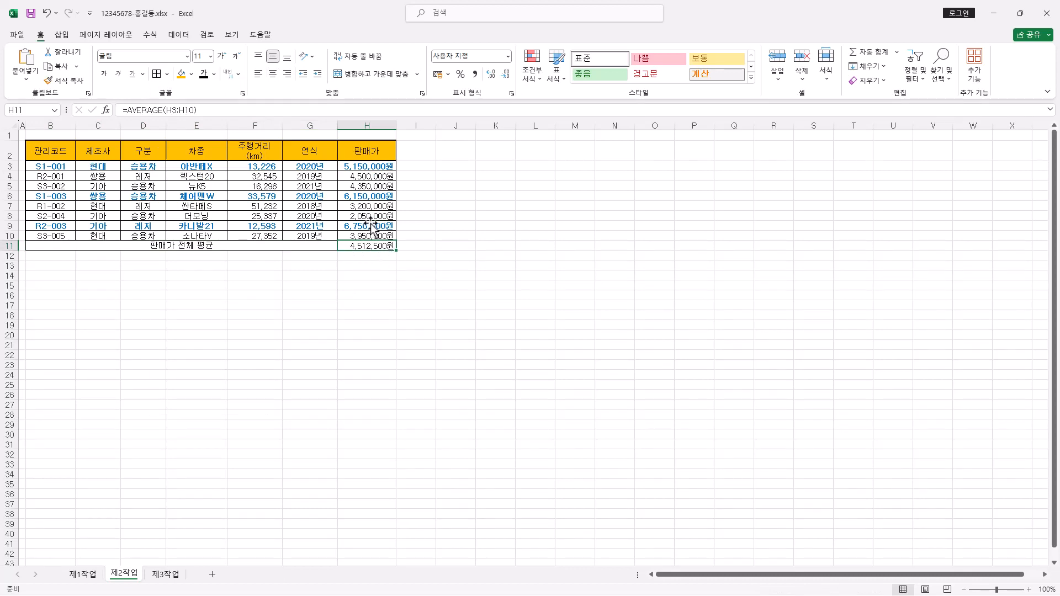
{"action": "left_click", "coordinate": [287, 73]}
{"action": "left_click", "coordinate": [195, 166]}
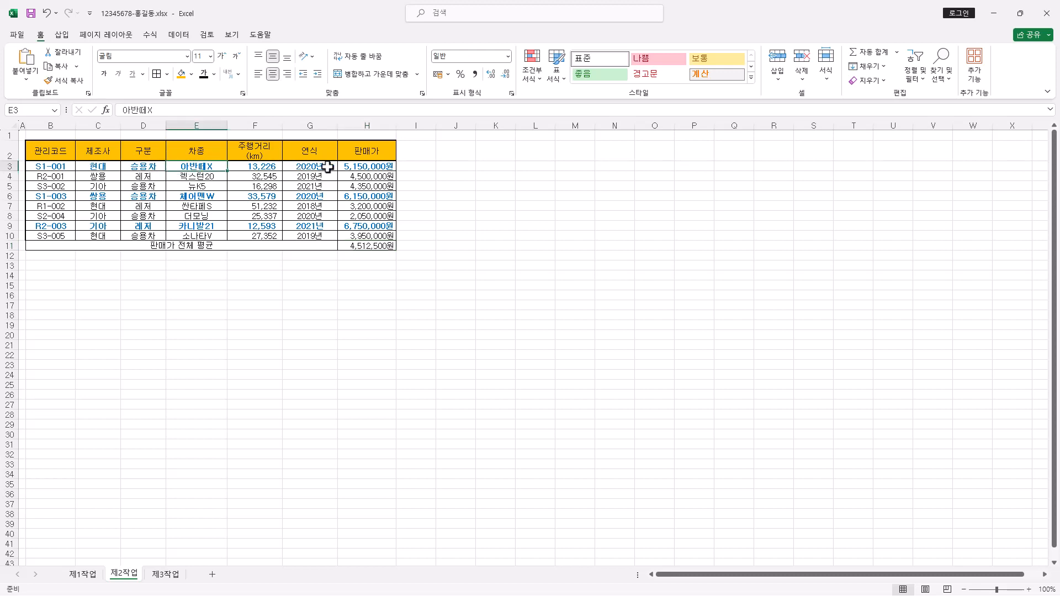
Use Goal Seek to make the average sale price in H11 equal 4600000 by changing the sale price in H3.
{"action": "left_click", "coordinate": [356, 166]}
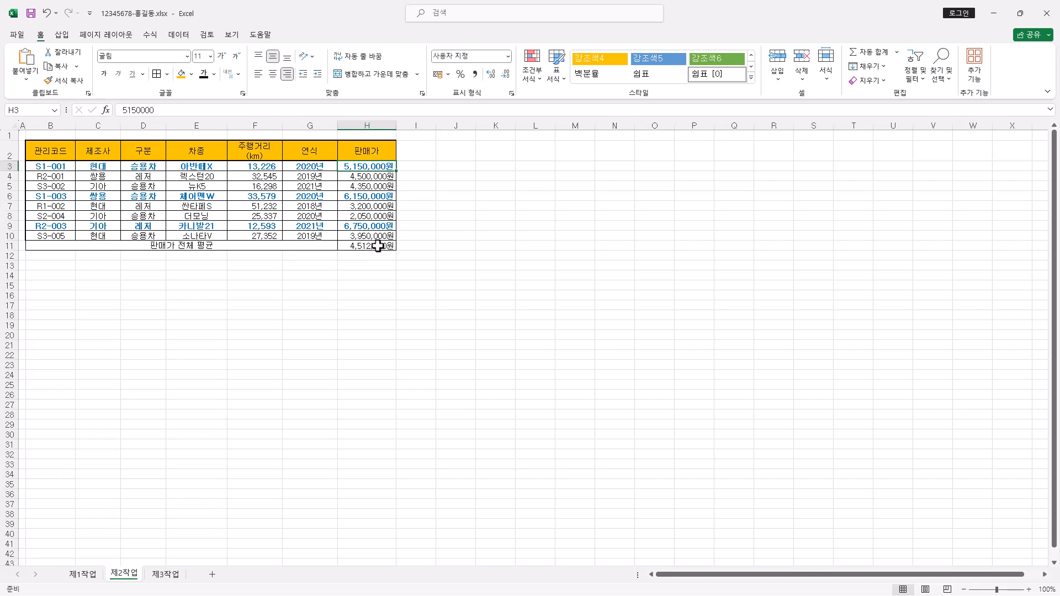
{"action": "left_click", "coordinate": [183, 37]}
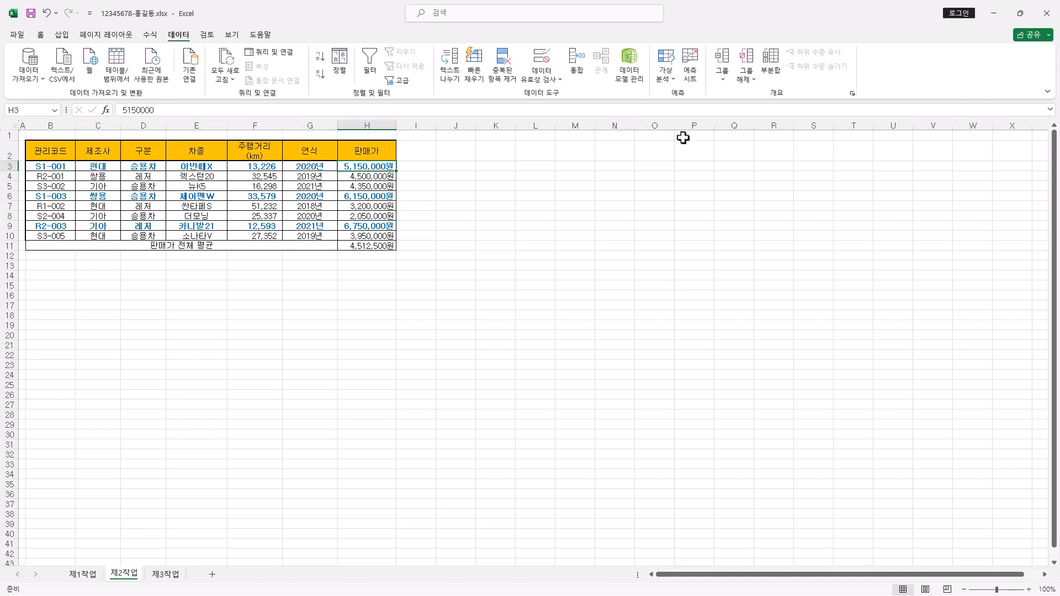
{"action": "left_click", "coordinate": [665, 72]}
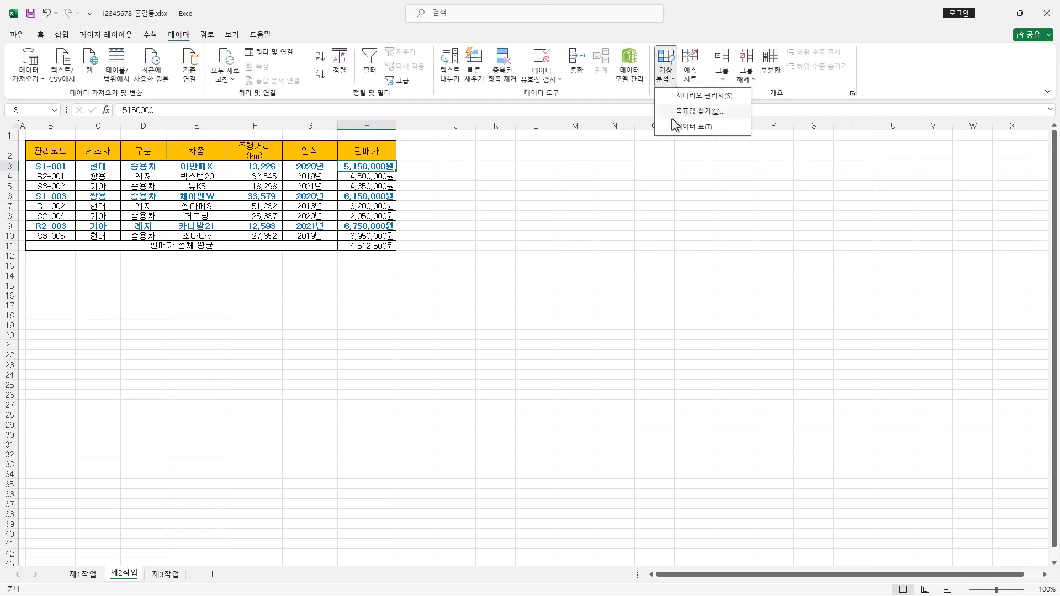
{"action": "left_click", "coordinate": [701, 115]}
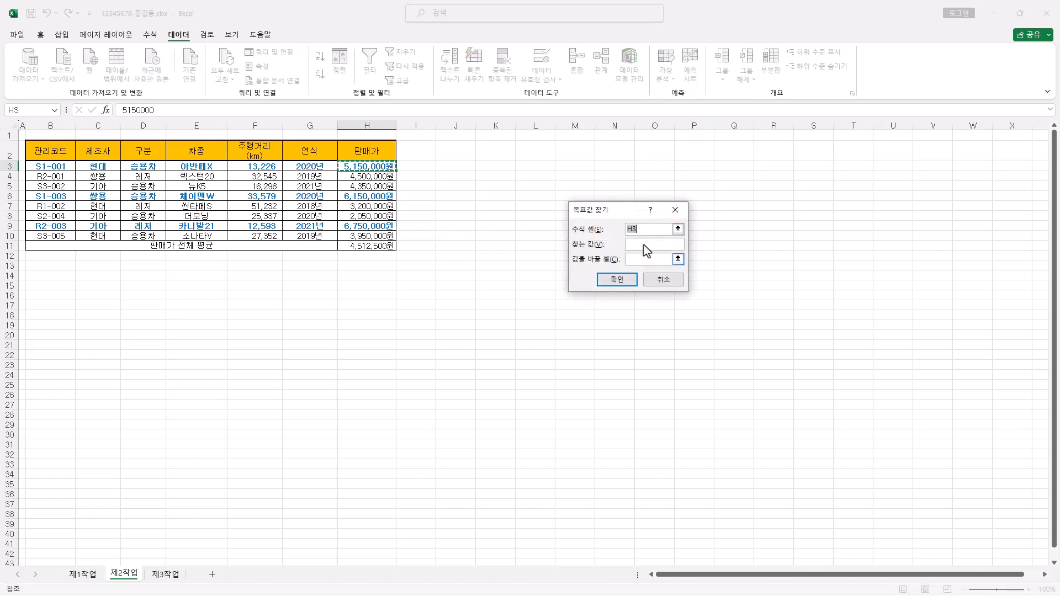
{"action": "left_click_drag", "start_coordinate": [631, 209], "coordinate": [526, 149]}
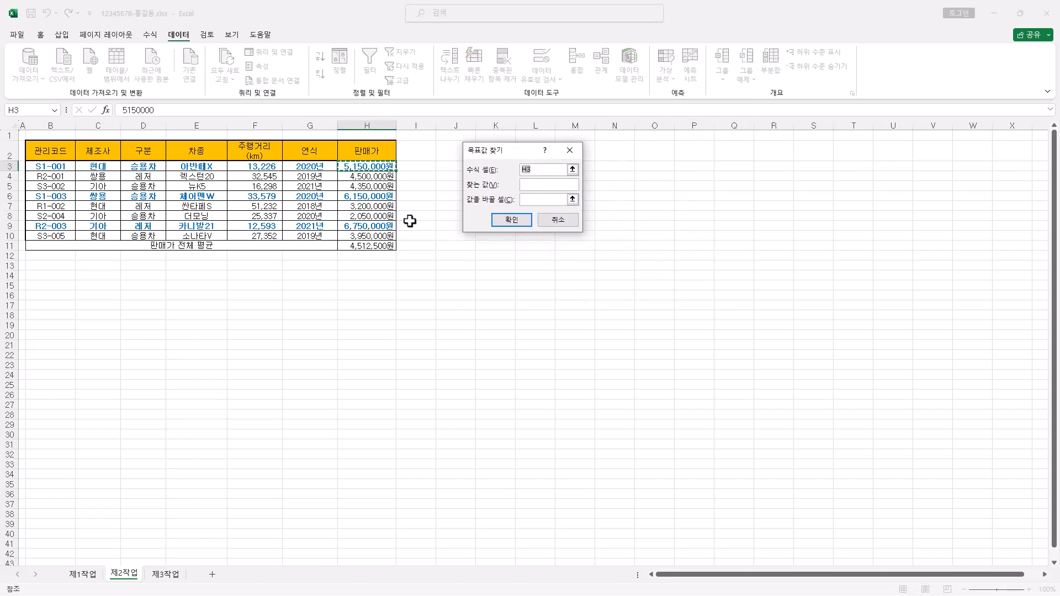
{"action": "left_click", "coordinate": [381, 246]}
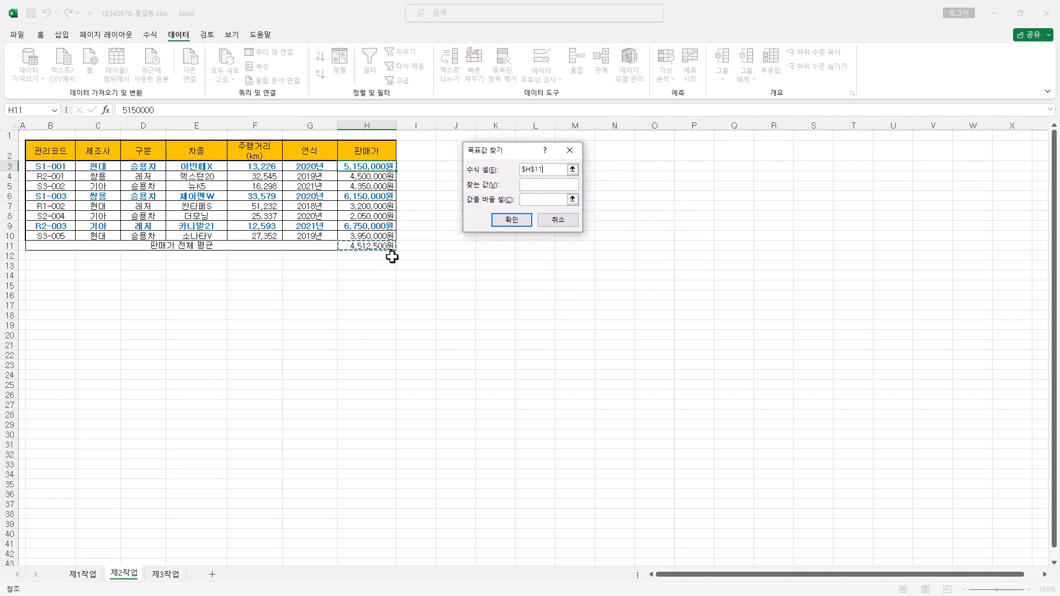
{"action": "left_click", "coordinate": [525, 184]}
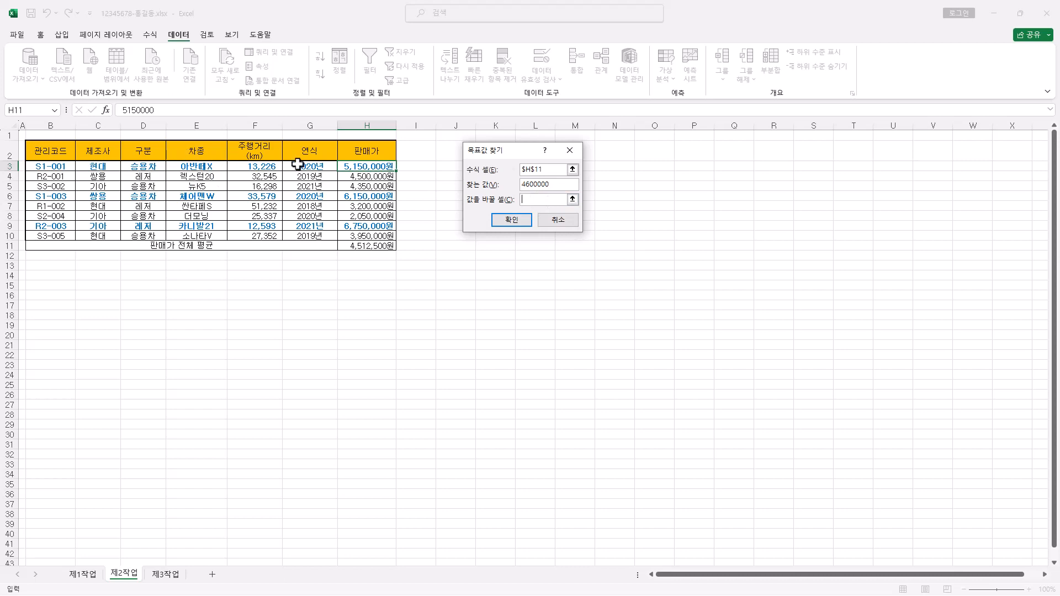
{"action": "left_click", "coordinate": [383, 166]}
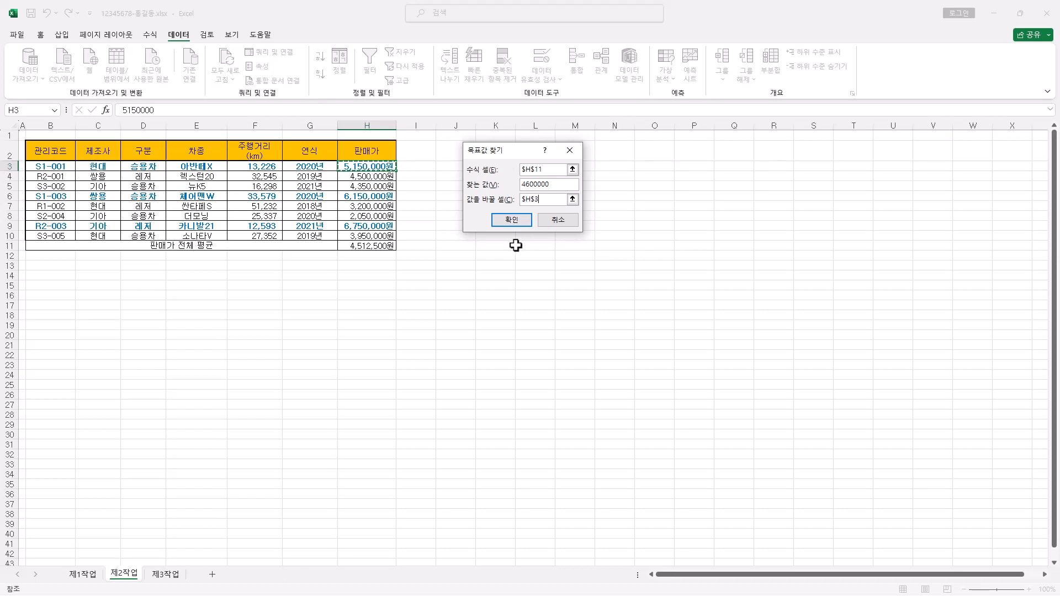
{"action": "left_click", "coordinate": [514, 221]}
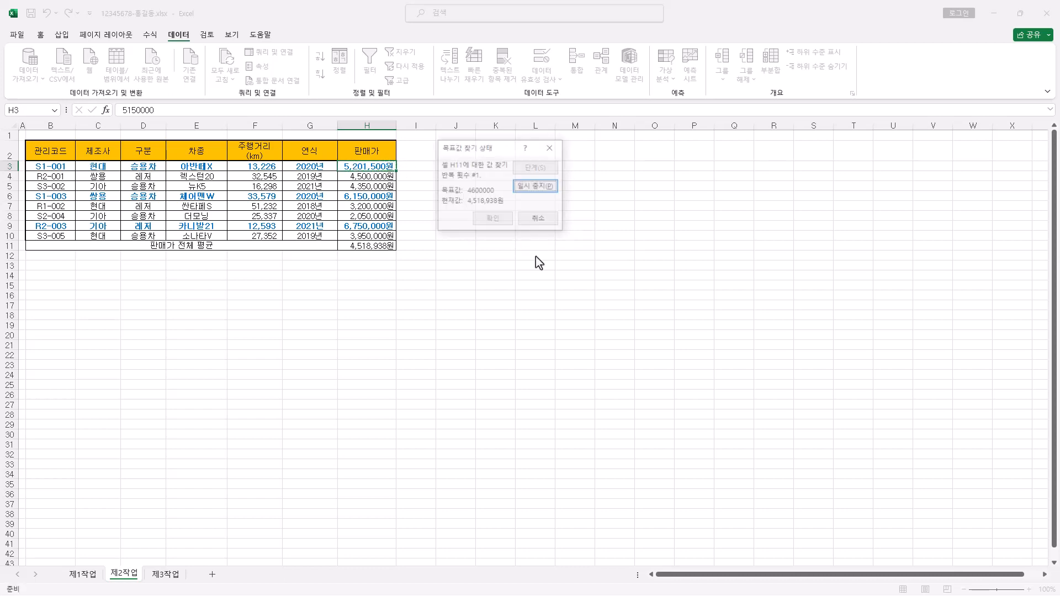
{"action": "left_click_drag", "start_coordinate": [507, 153], "coordinate": [507, 168]}
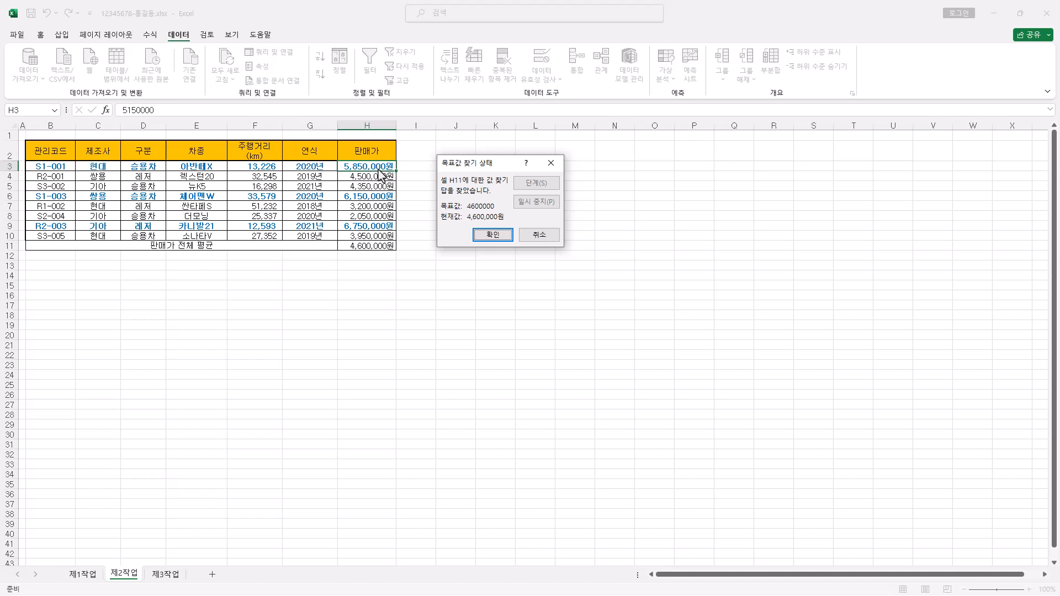
{"action": "left_click", "coordinate": [492, 234]}
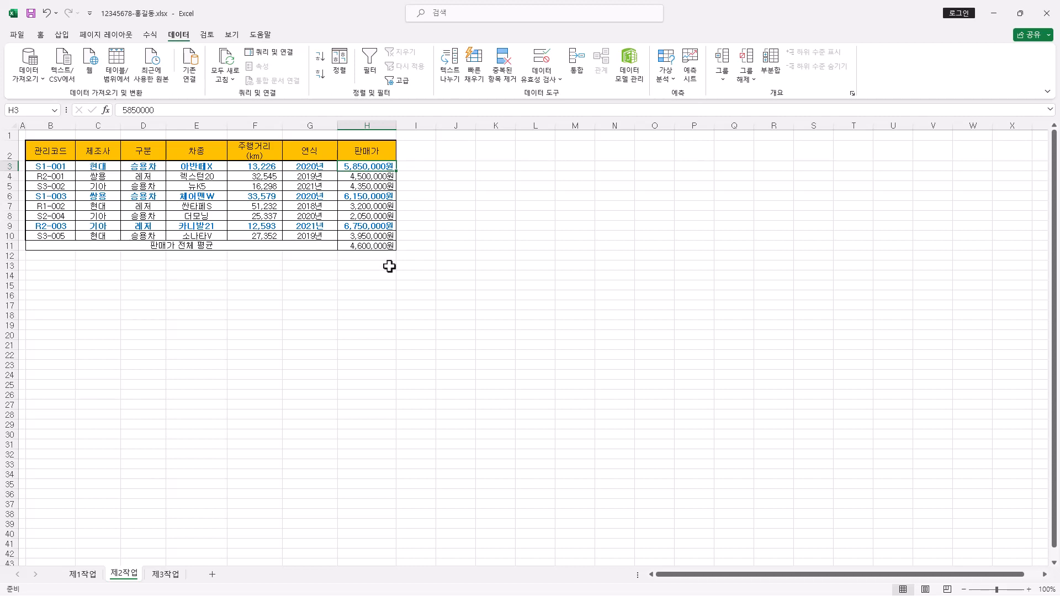
{"action": "key", "text": "ctrl+Down"}
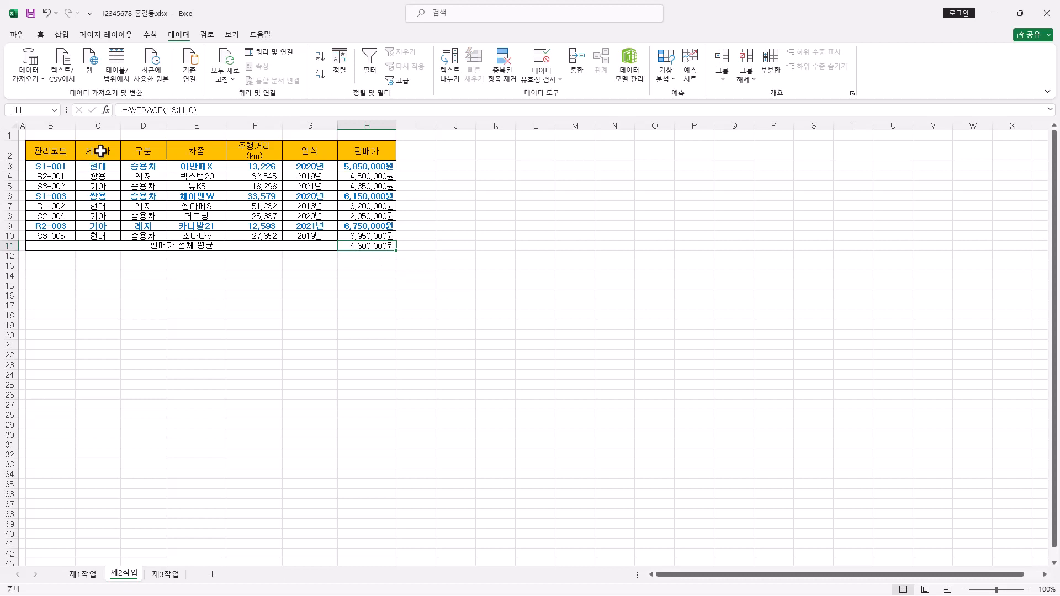
Copy the 제조사 and 주행거리(km) headers from the table to B14:C14 as the filter criteria headers.
{"action": "left_click", "coordinate": [100, 151]}
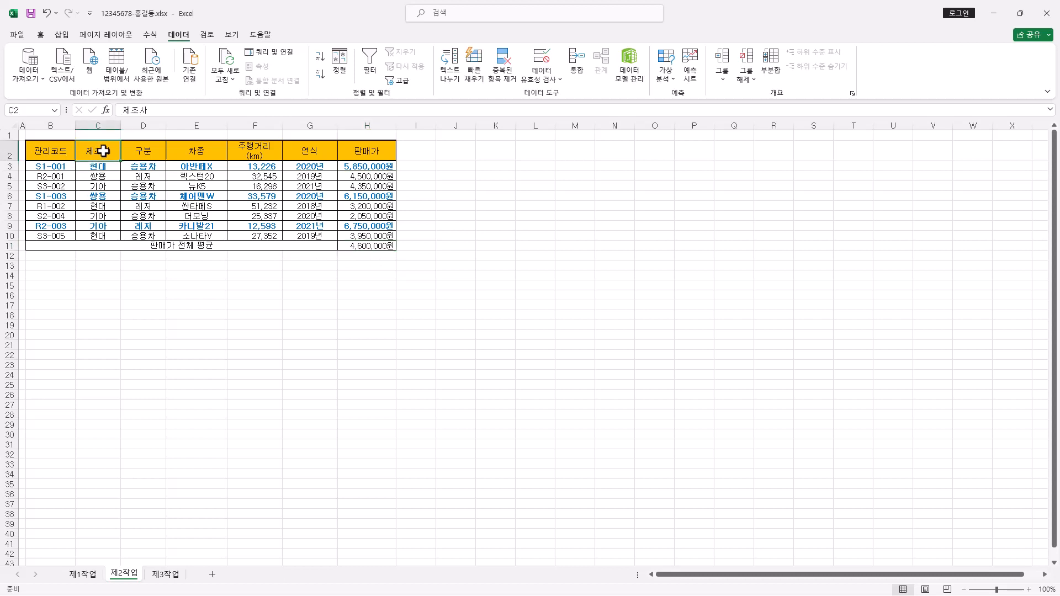
{"action": "left_click", "coordinate": [263, 148], "text": "ctrl"}
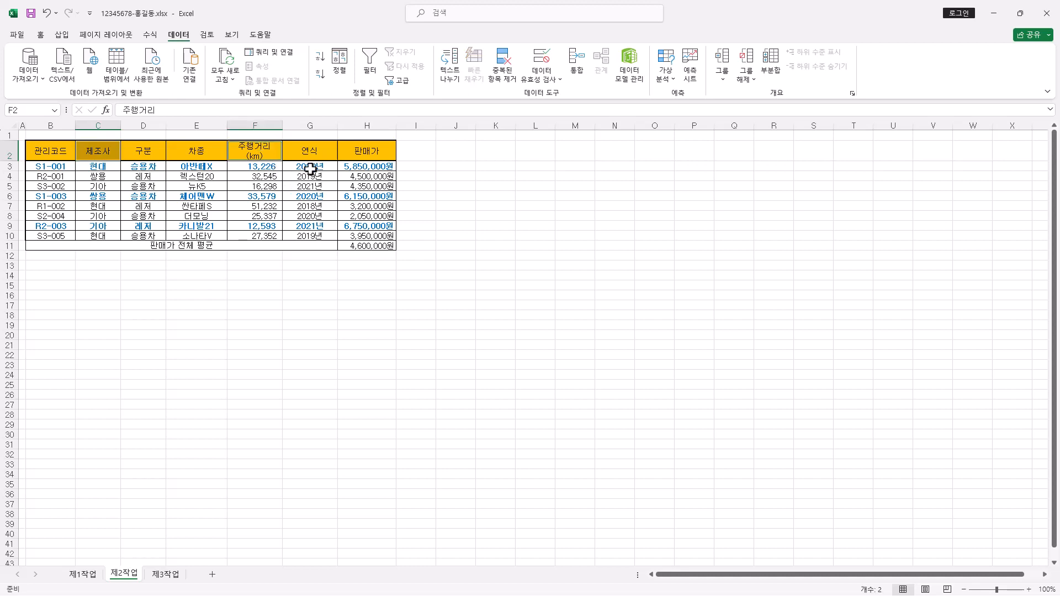
{"action": "key", "text": "ctrl+c"}
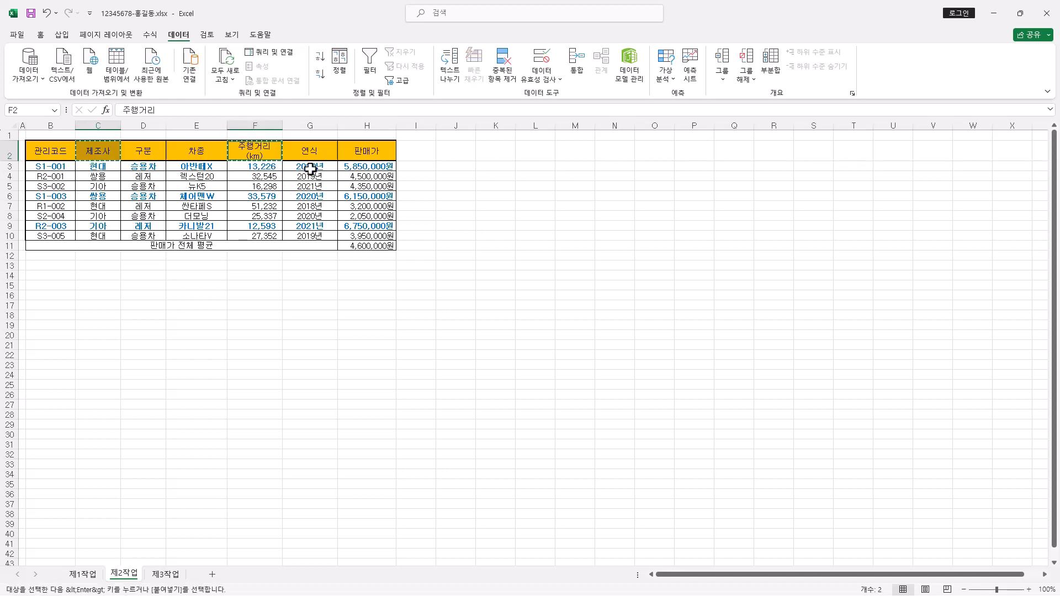
{"action": "left_click", "coordinate": [51, 275]}
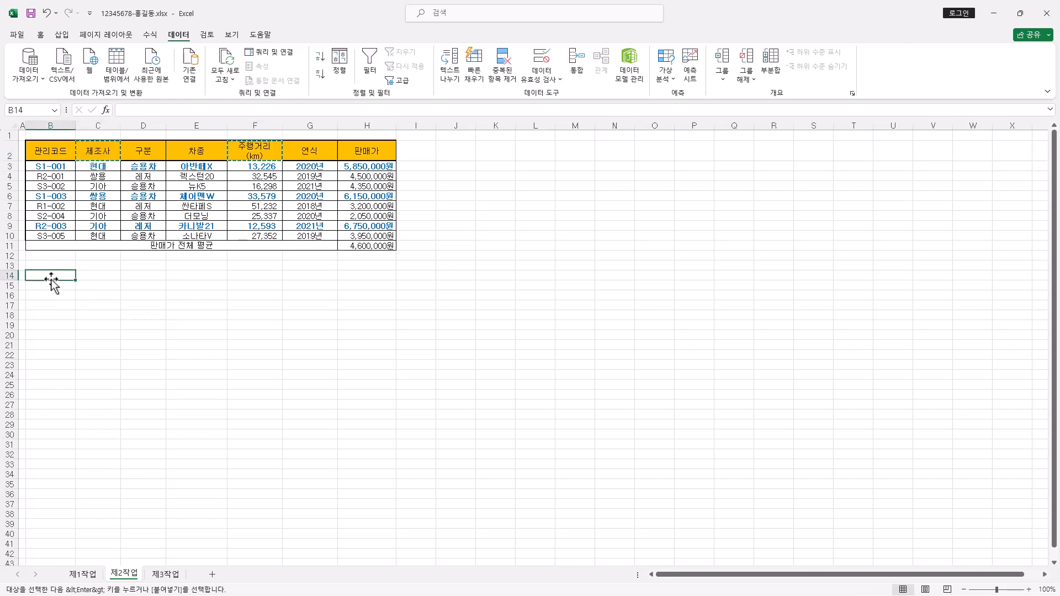
{"action": "key", "text": "ctrl+v"}
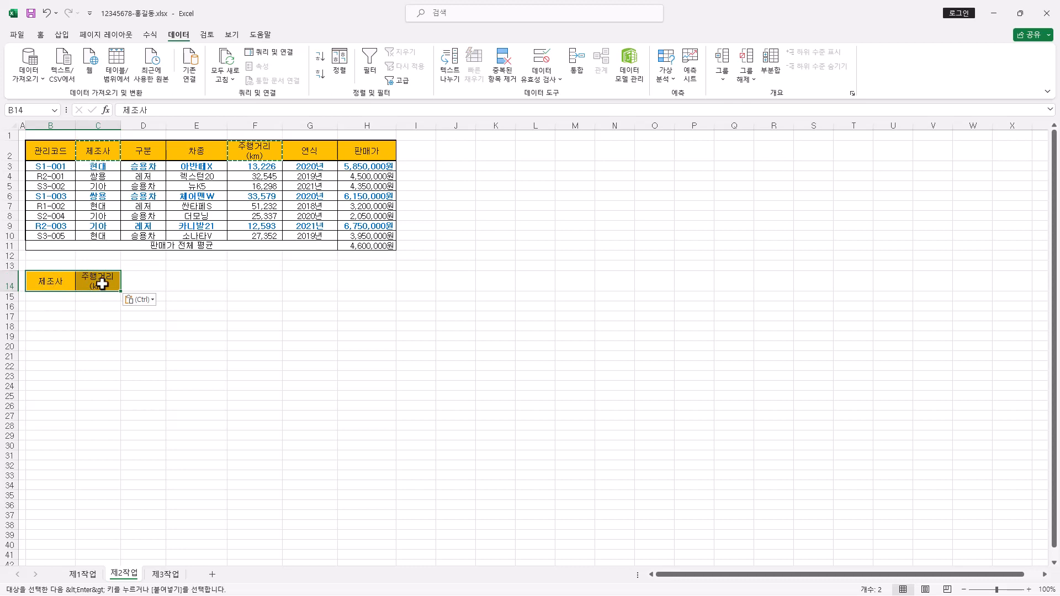
Enter the OR criteria below the copied headers: 쌍용 in B15 and >=50000 in C16.
{"action": "left_click", "coordinate": [49, 283]}
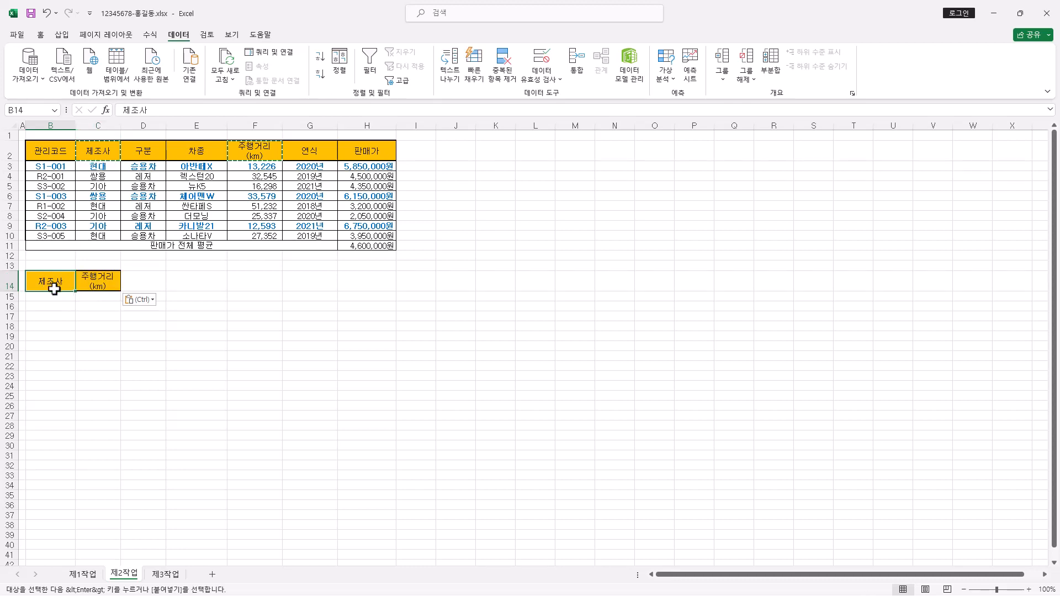
{"action": "left_click", "coordinate": [52, 294]}
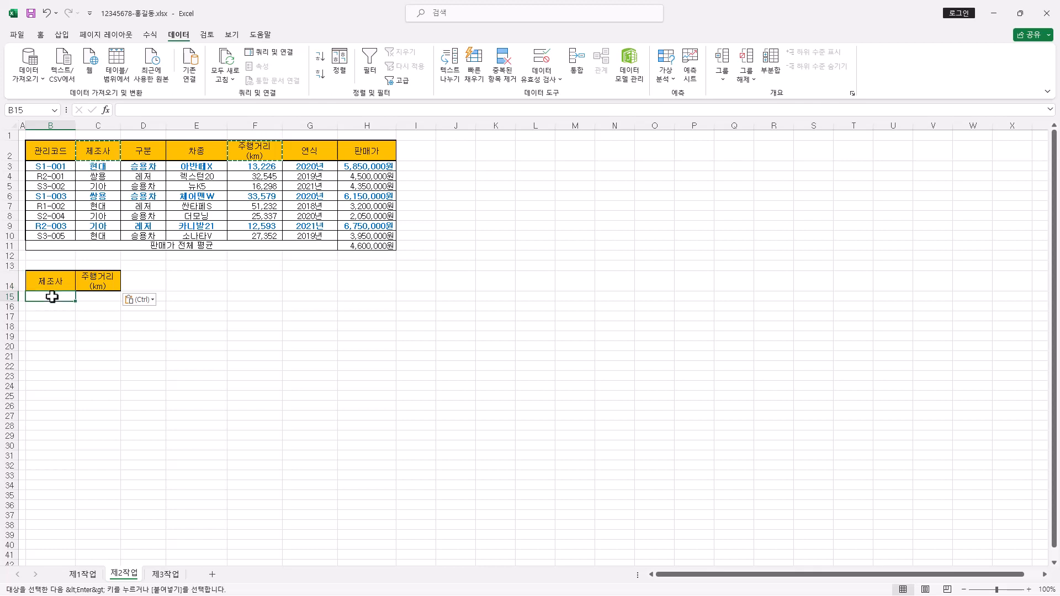
{"action": "type", "text": "쌍용"}
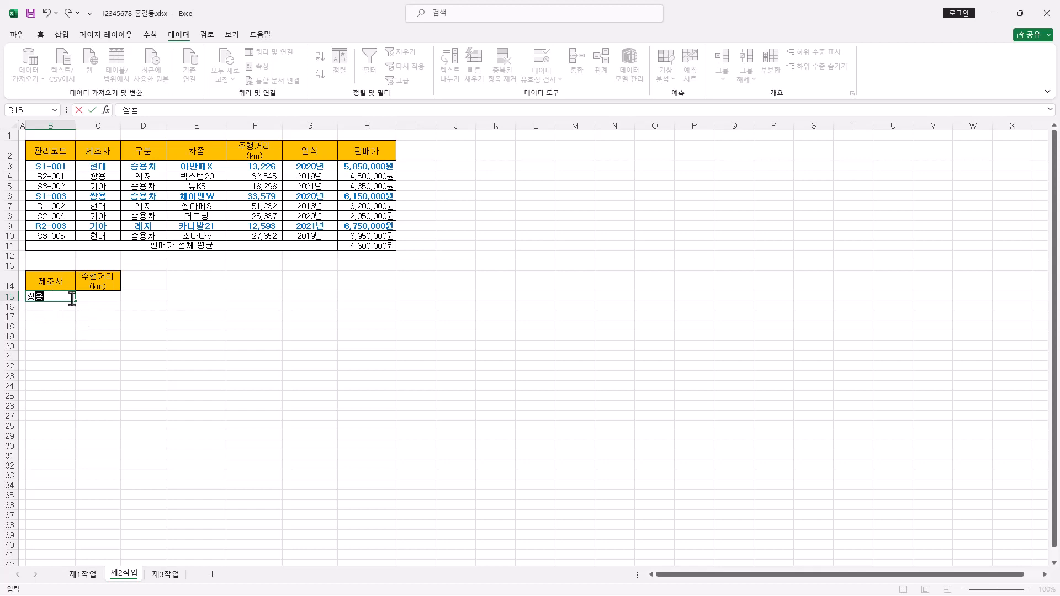
{"action": "left_click", "coordinate": [100, 300]}
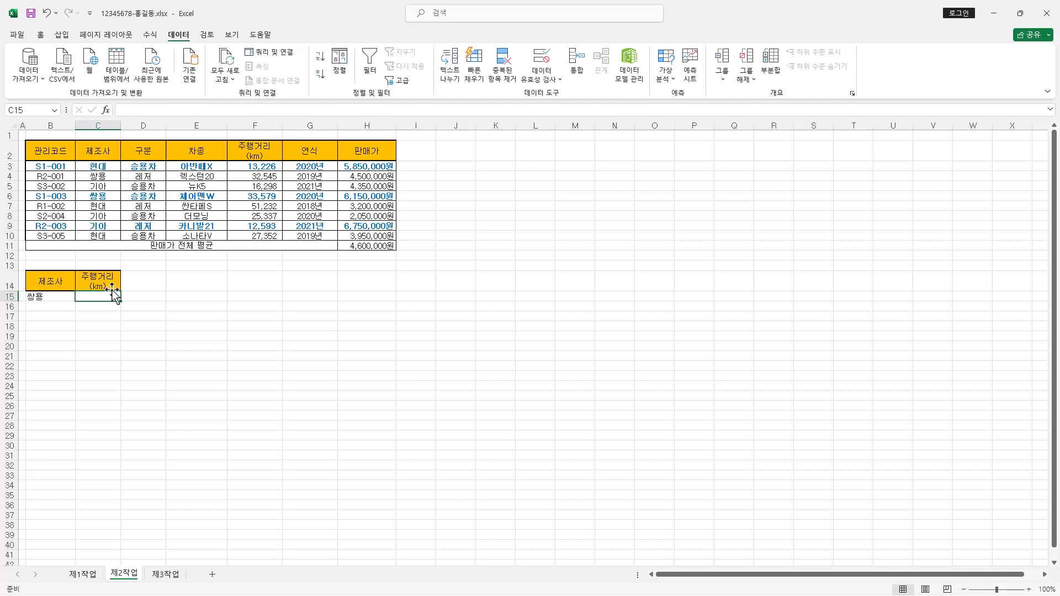
{"action": "left_click", "coordinate": [59, 296]}
{"action": "left_click", "coordinate": [92, 296]}
{"action": "left_click", "coordinate": [97, 309]}
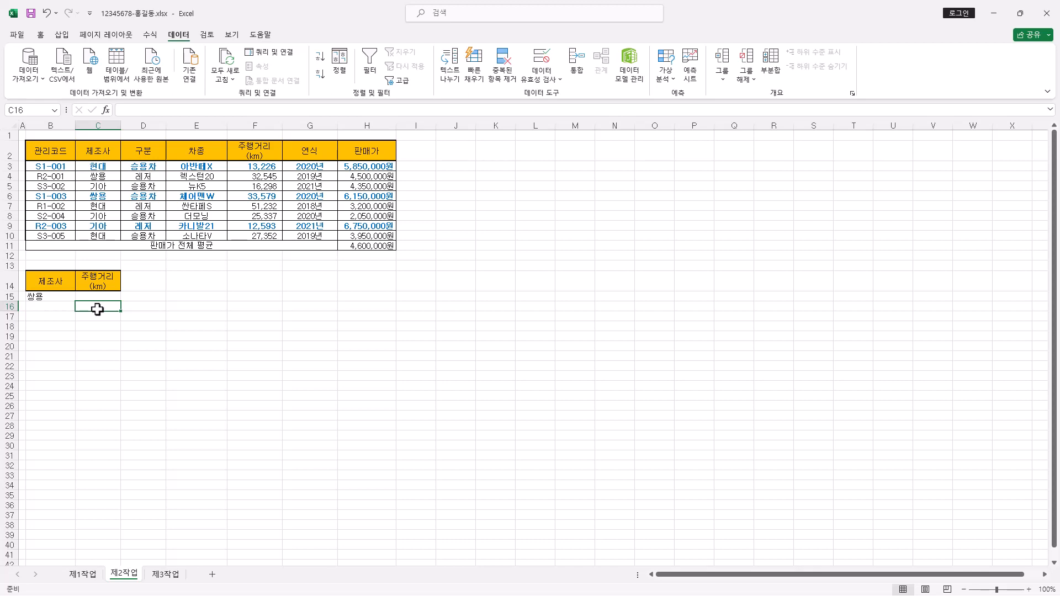
{"action": "type", "text": ">=50000"}
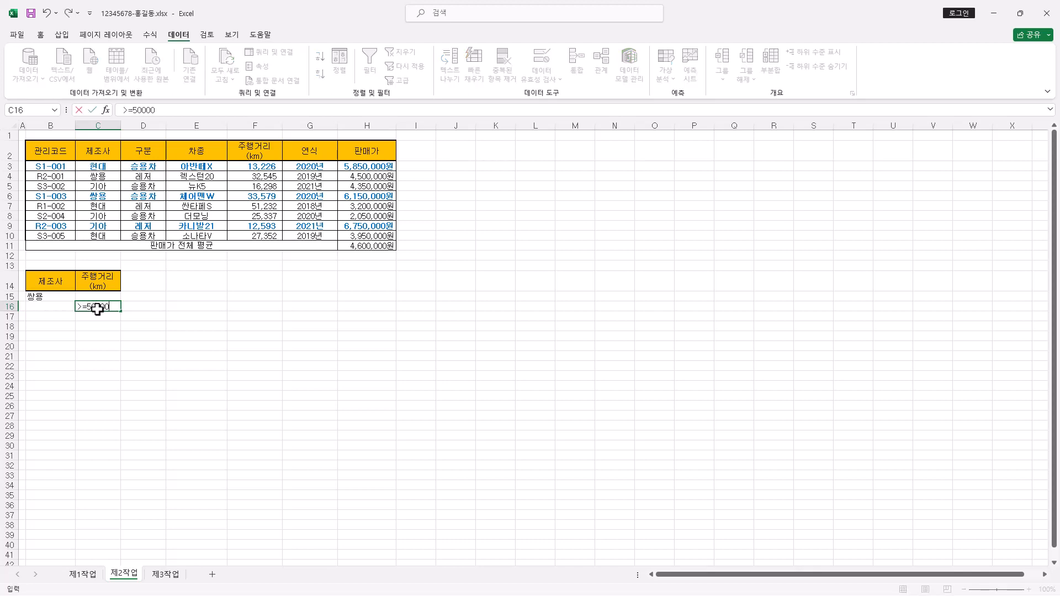
{"action": "key", "text": "Return"}
{"action": "left_click_drag", "start_coordinate": [68, 299], "coordinate": [97, 307]}
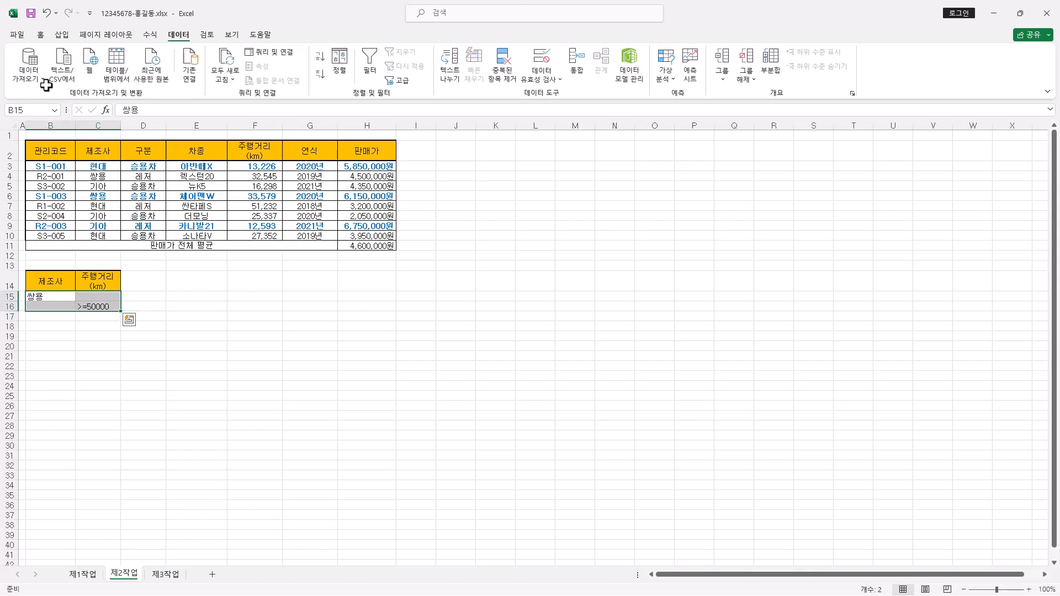
{"action": "left_click", "coordinate": [40, 35]}
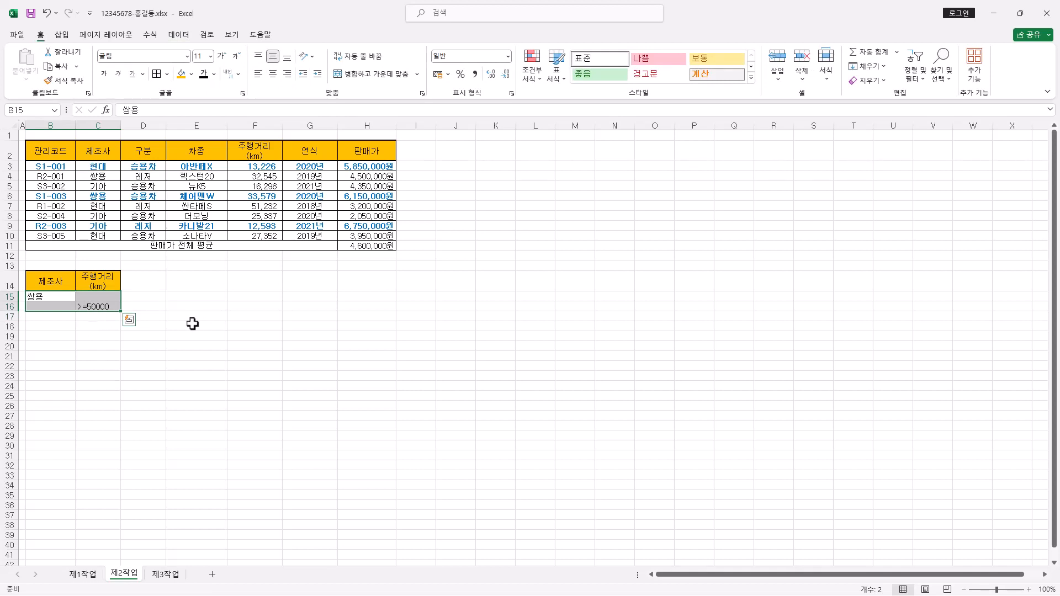
{"action": "key", "text": "ctrl+c"}
Copy the 관리코드, 차종, 주행거리(km) and 판매가 headers from the table to B18:E18 as the extraction headers.
{"action": "left_click", "coordinate": [59, 153]}
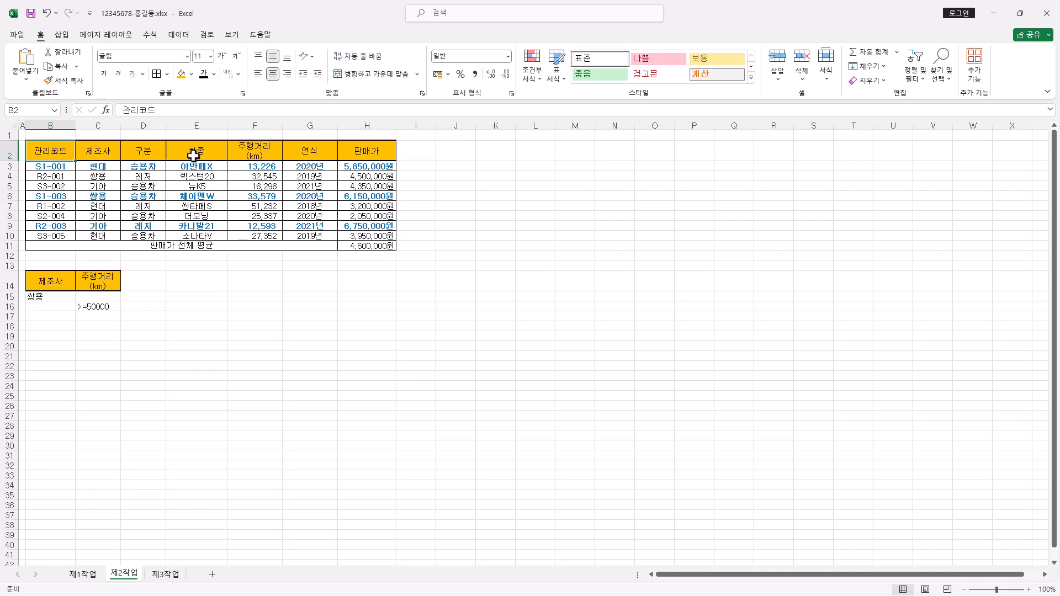
{"action": "left_click_drag", "start_coordinate": [193, 153], "coordinate": [248, 150], "text": "ctrl"}
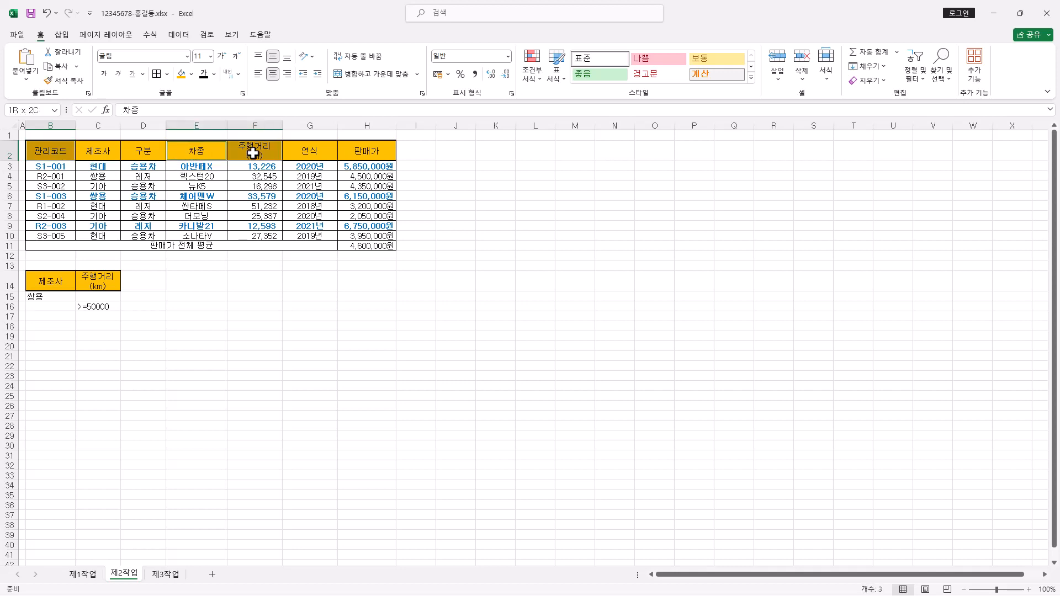
{"action": "left_click", "coordinate": [366, 152], "text": "ctrl"}
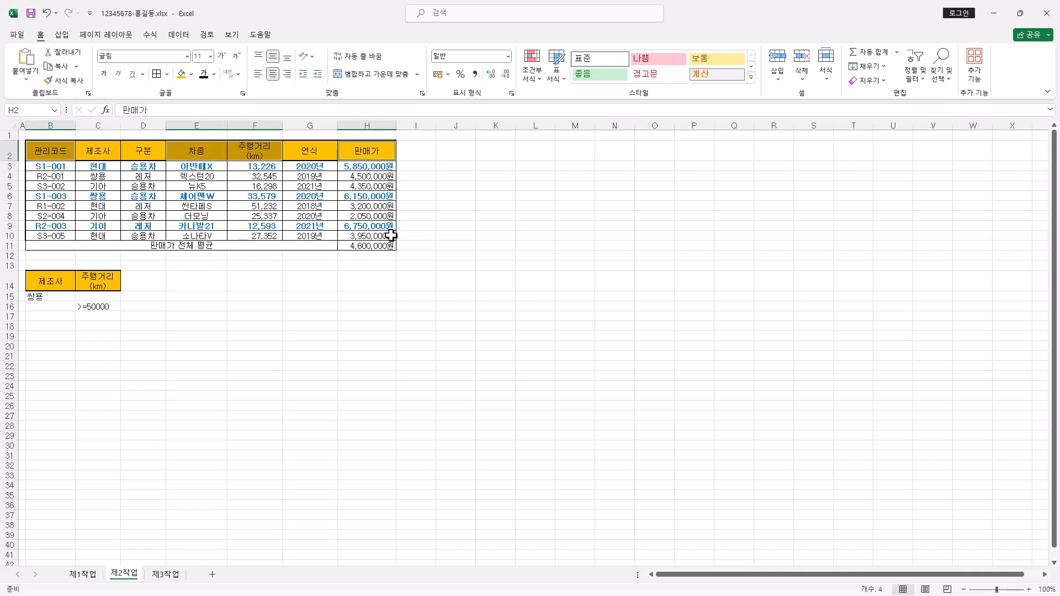
{"action": "key", "text": "ctrl+c"}
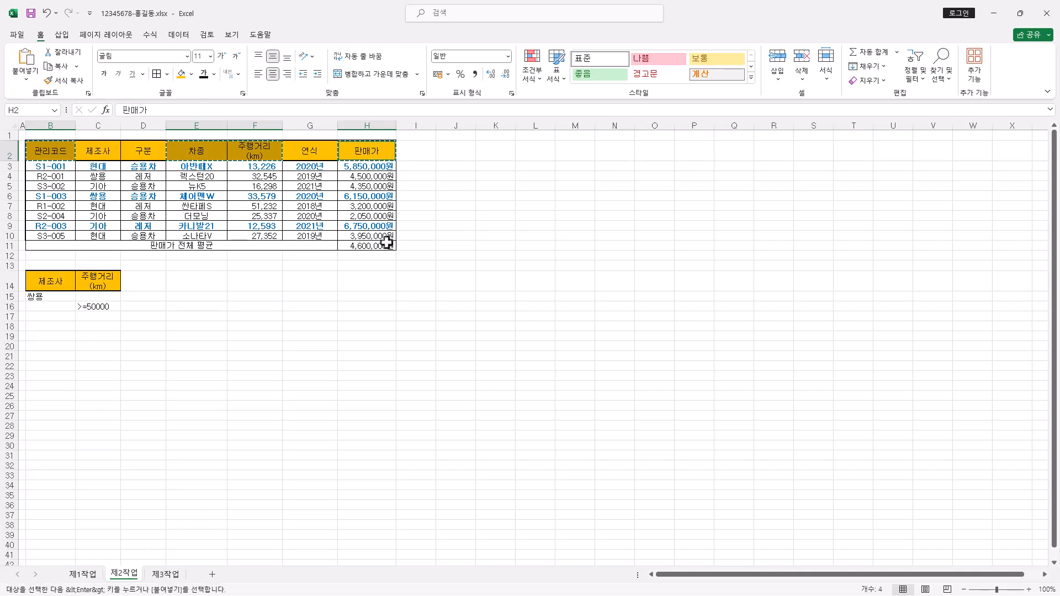
{"action": "left_click", "coordinate": [54, 328]}
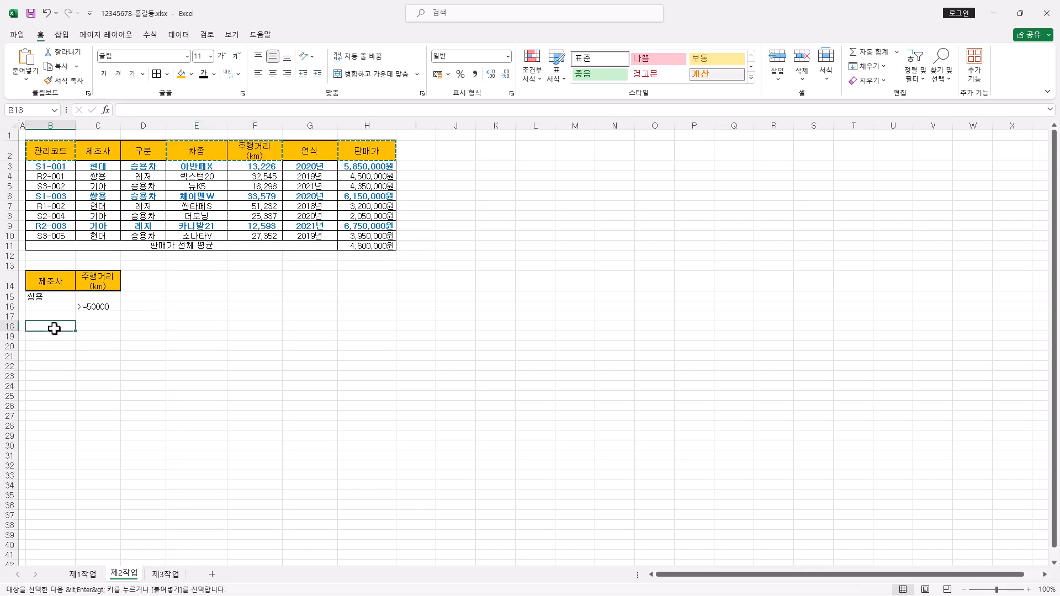
{"action": "key", "text": "ctrl+v"}
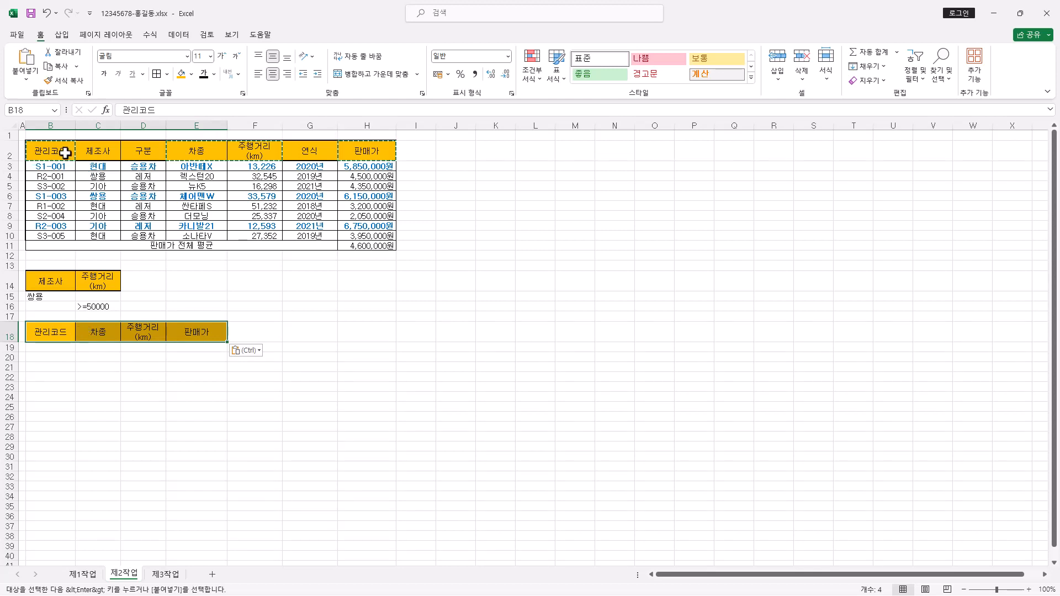
Run an advanced filter on B2:H10 with criteria range B14:C16, copying the matching records to the headers in B18:E18.
{"action": "left_click", "coordinate": [206, 190]}
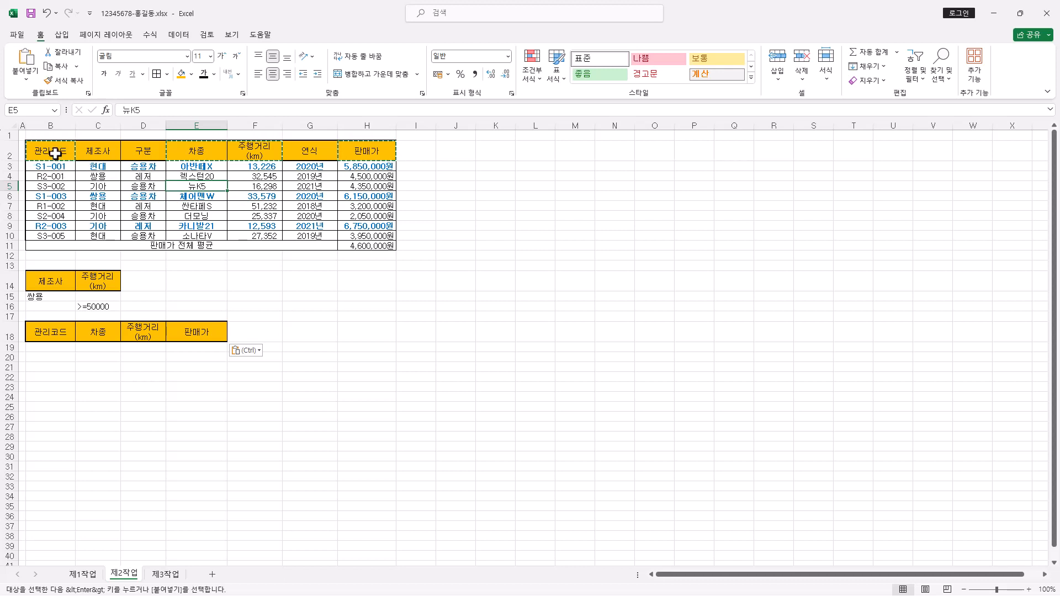
{"action": "left_click_drag", "start_coordinate": [55, 153], "coordinate": [369, 236]}
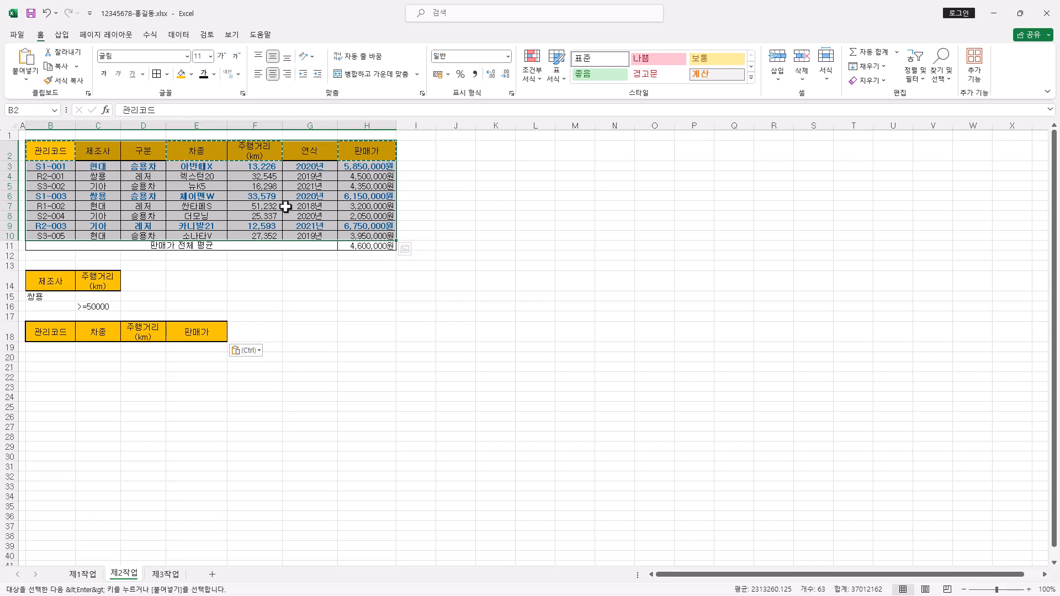
{"action": "left_click", "coordinate": [179, 36]}
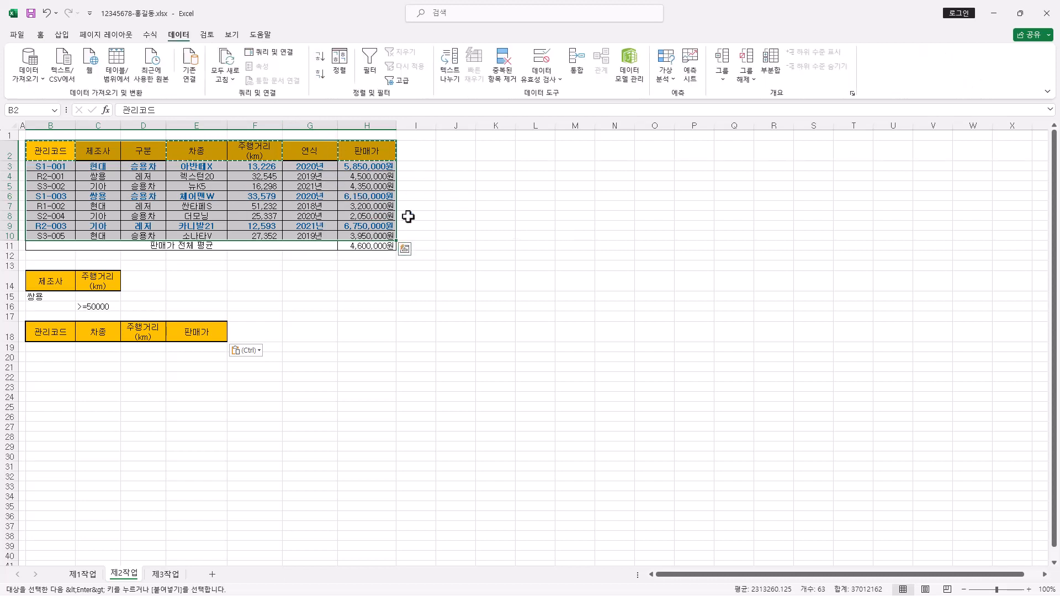
{"action": "left_click", "coordinate": [401, 81]}
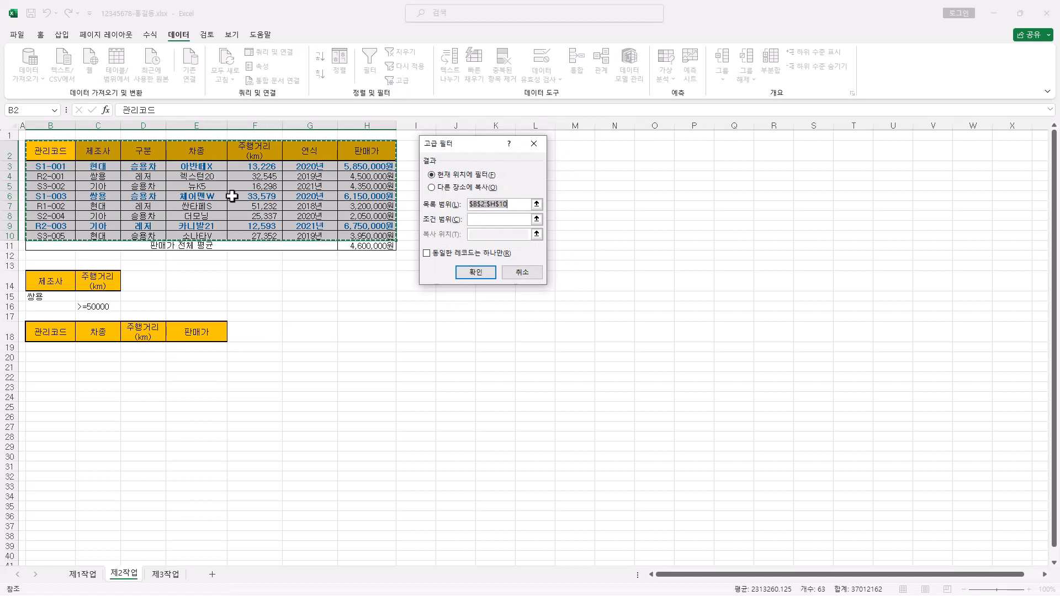
{"action": "left_click", "coordinate": [444, 187]}
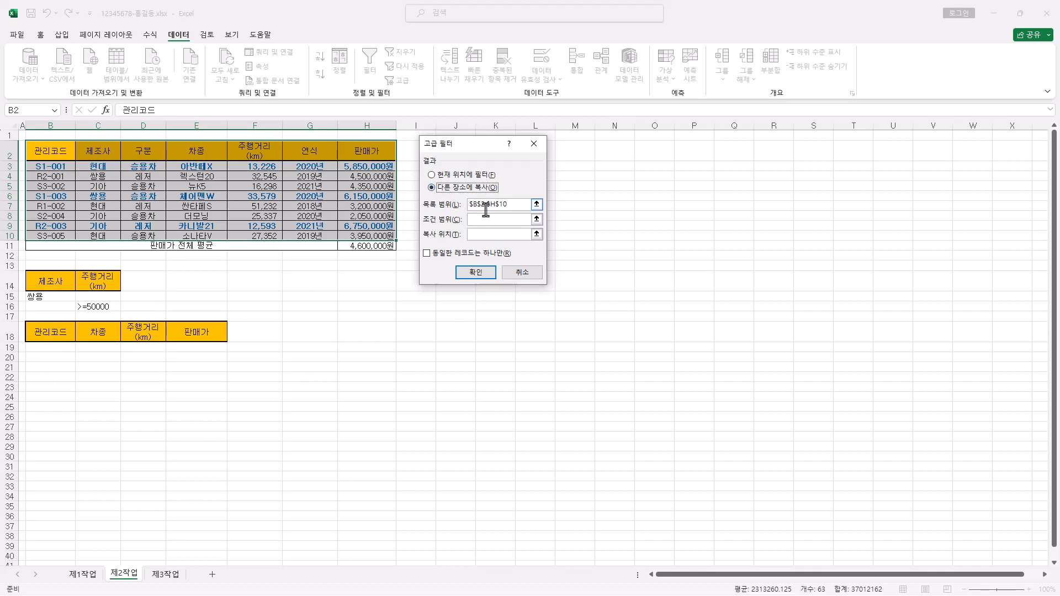
{"action": "left_click", "coordinate": [512, 203]}
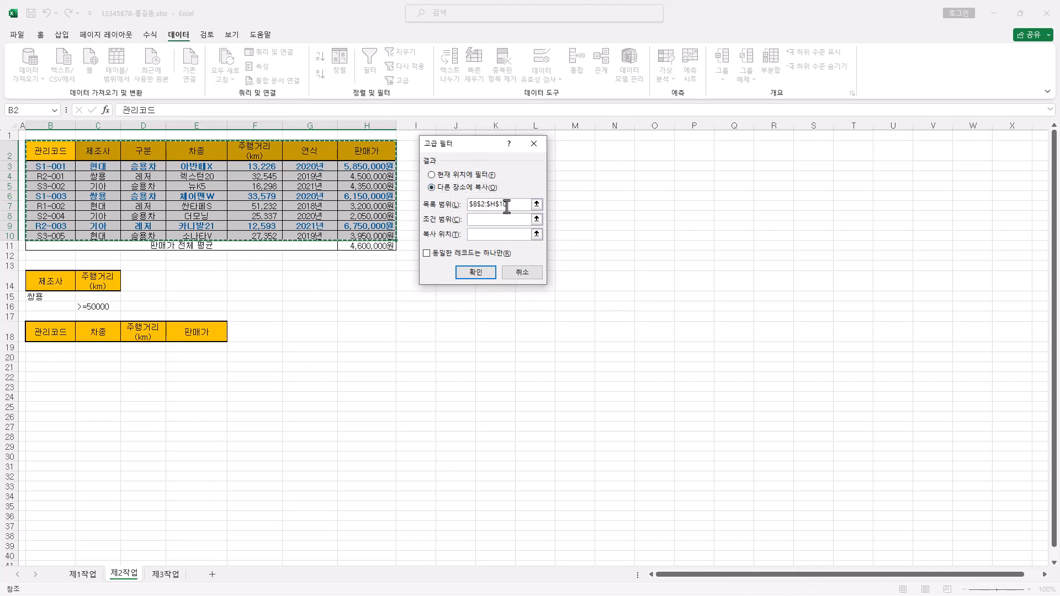
{"action": "left_click", "coordinate": [487, 220]}
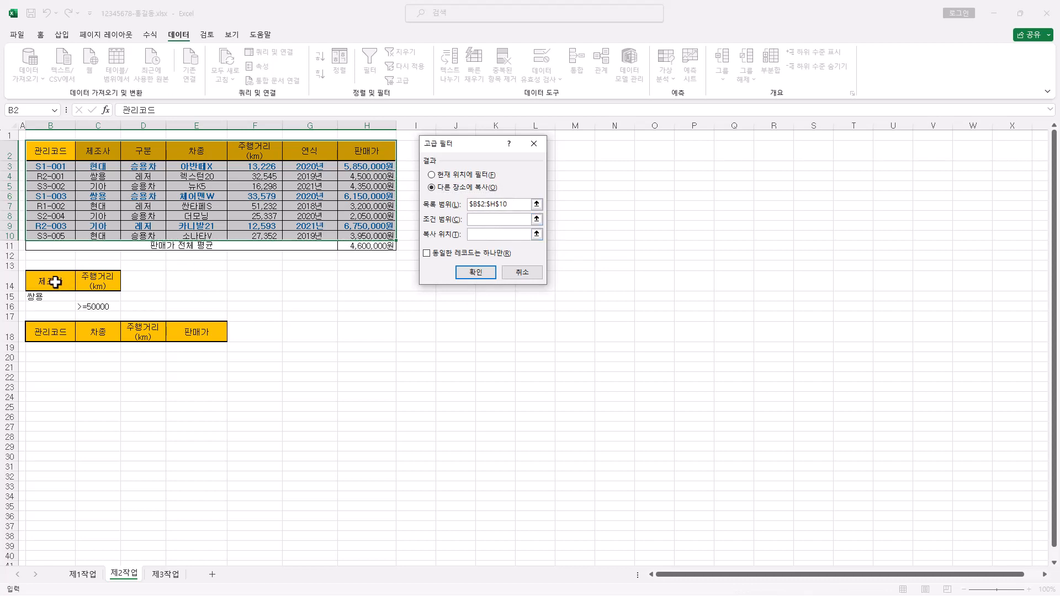
{"action": "left_click_drag", "start_coordinate": [55, 282], "coordinate": [116, 307]}
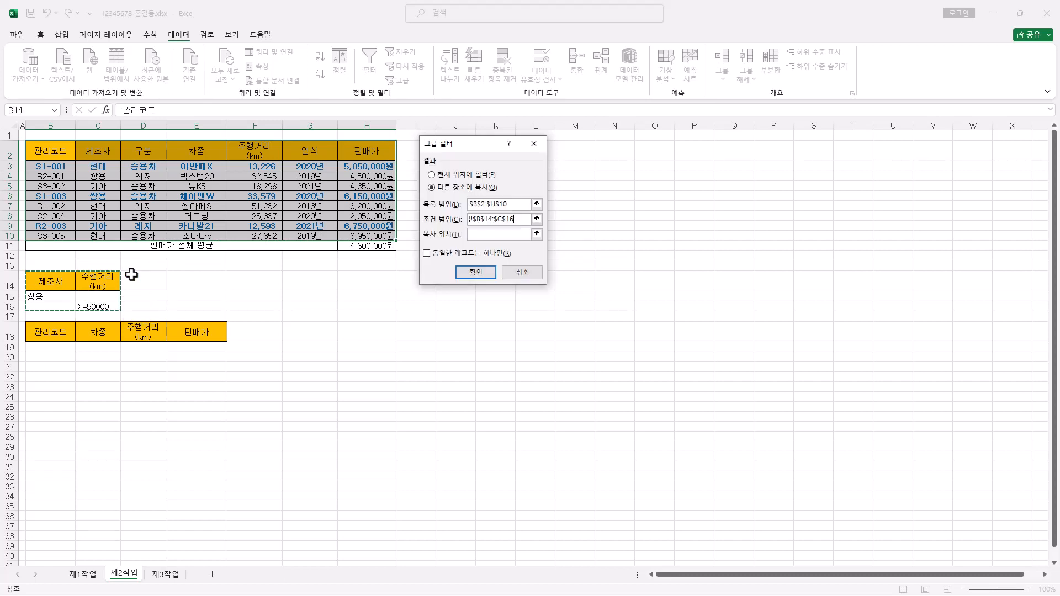
{"action": "left_click", "coordinate": [477, 235]}
{"action": "left_click_drag", "start_coordinate": [48, 335], "coordinate": [175, 346]}
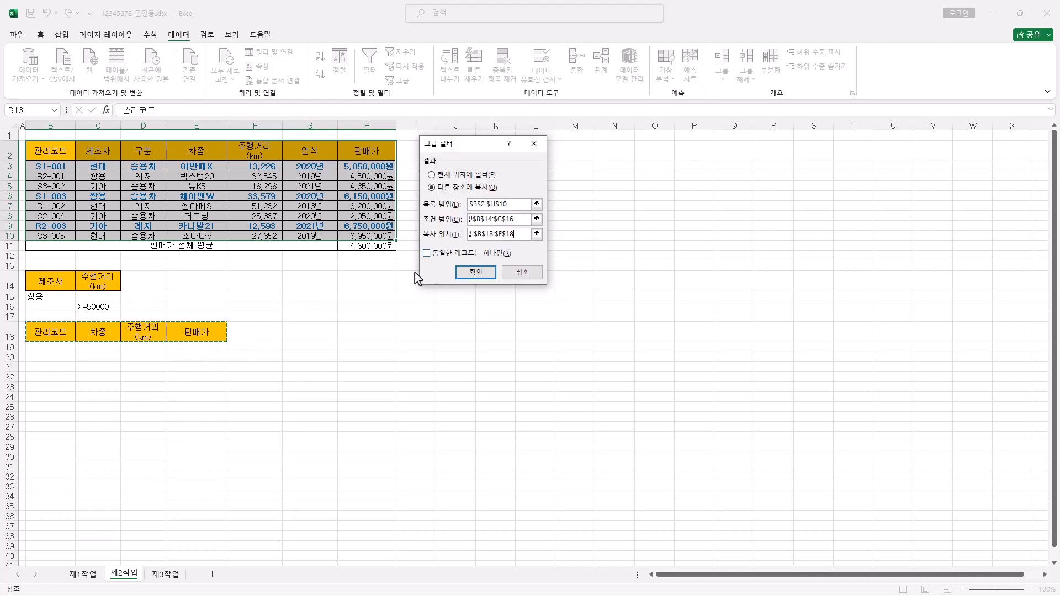
{"action": "left_click", "coordinate": [486, 273]}
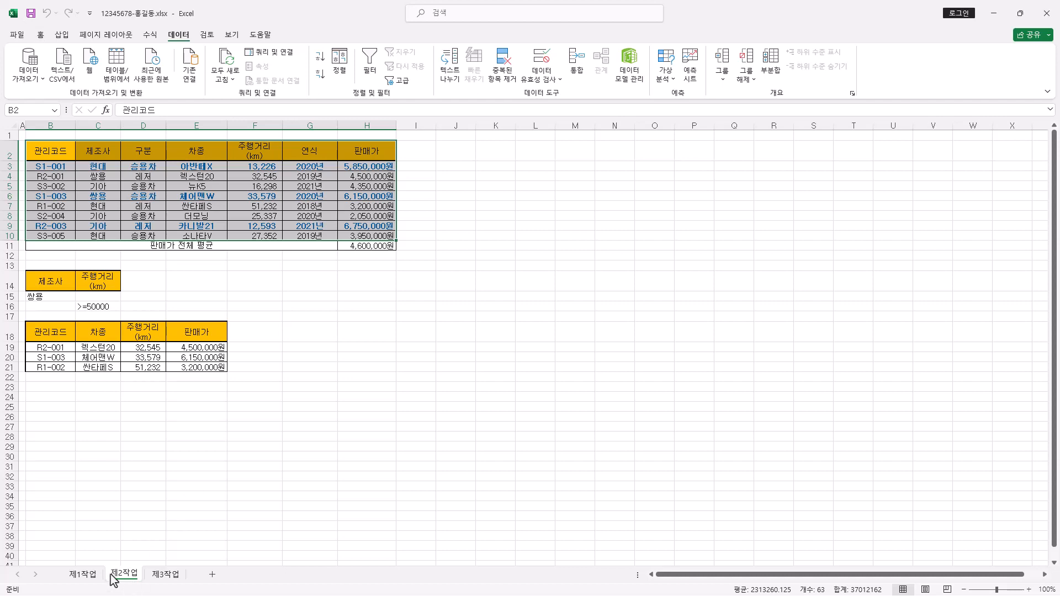
Copy the table range B4:H12 from the 제1작업 sheet to B2 of the 제3작업 sheet, keeping the source column widths.
{"action": "left_click", "coordinate": [83, 575]}
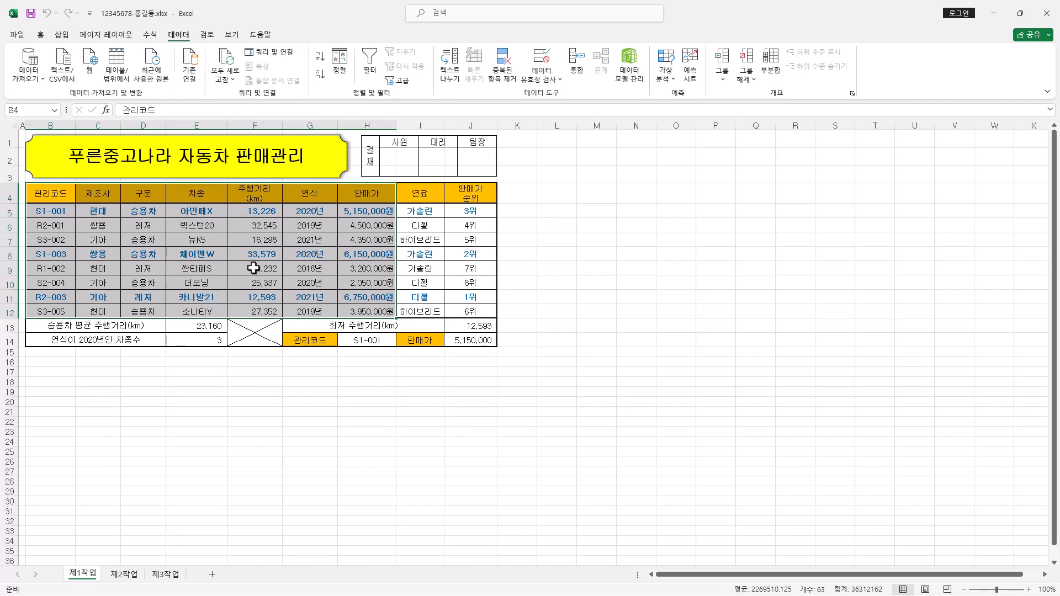
{"action": "key", "text": "ctrl+c"}
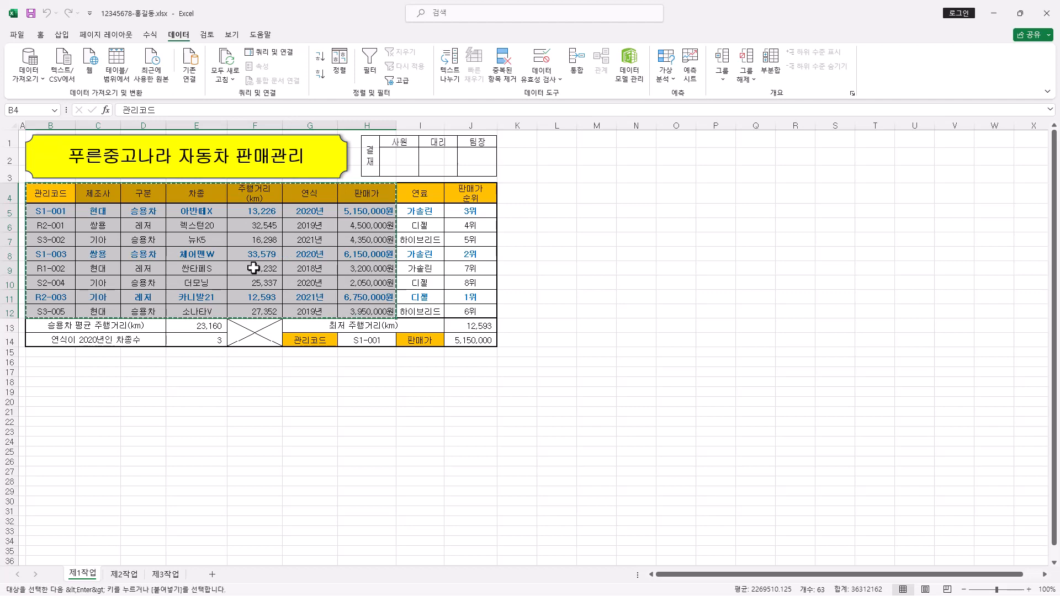
{"action": "left_click", "coordinate": [165, 574]}
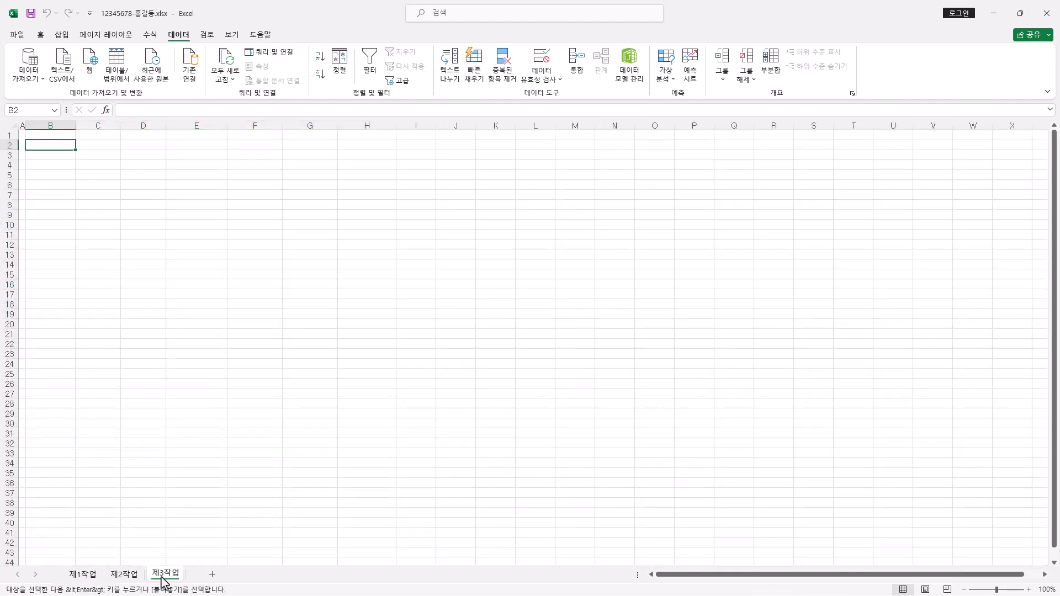
{"action": "left_click", "coordinate": [41, 36]}
{"action": "left_click", "coordinate": [36, 81]}
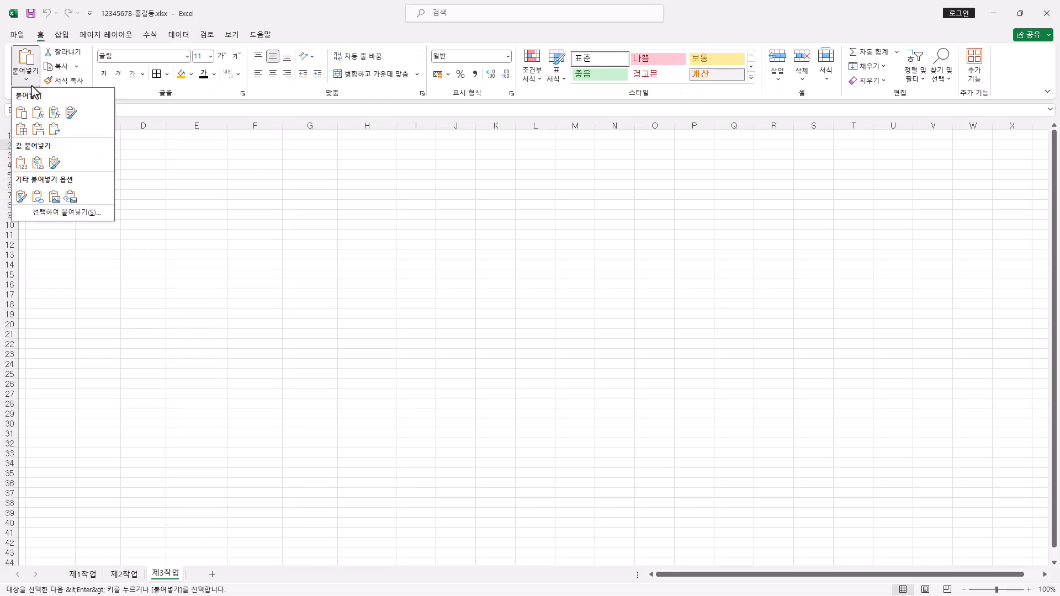
{"action": "left_click", "coordinate": [40, 134]}
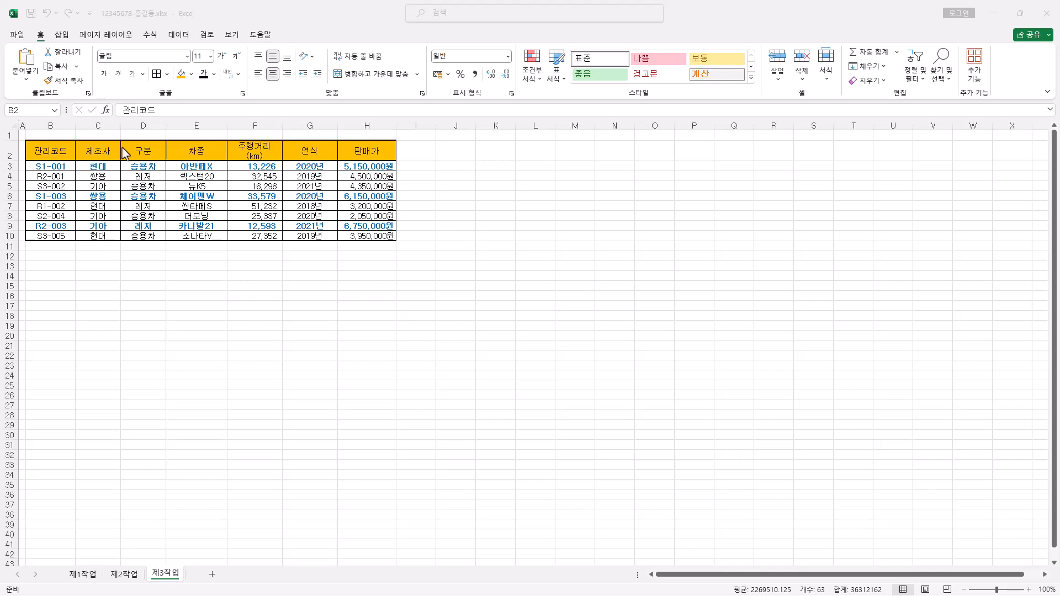
Sort the table on the 제3작업 sheet by 제조사 in descending order.
{"action": "key", "text": "ctrl+a"}
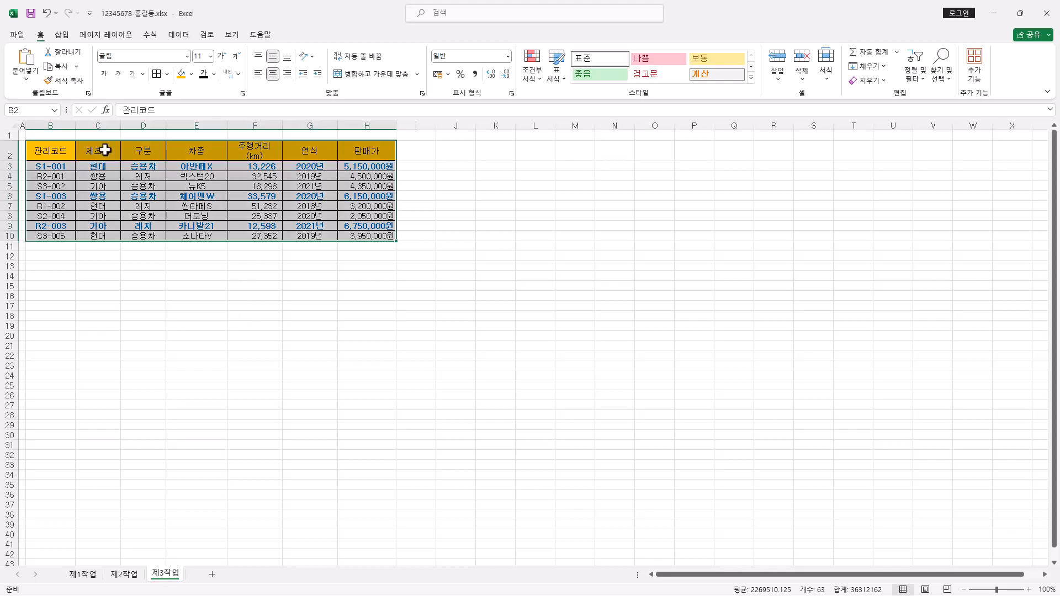
{"action": "left_click", "coordinate": [94, 148]}
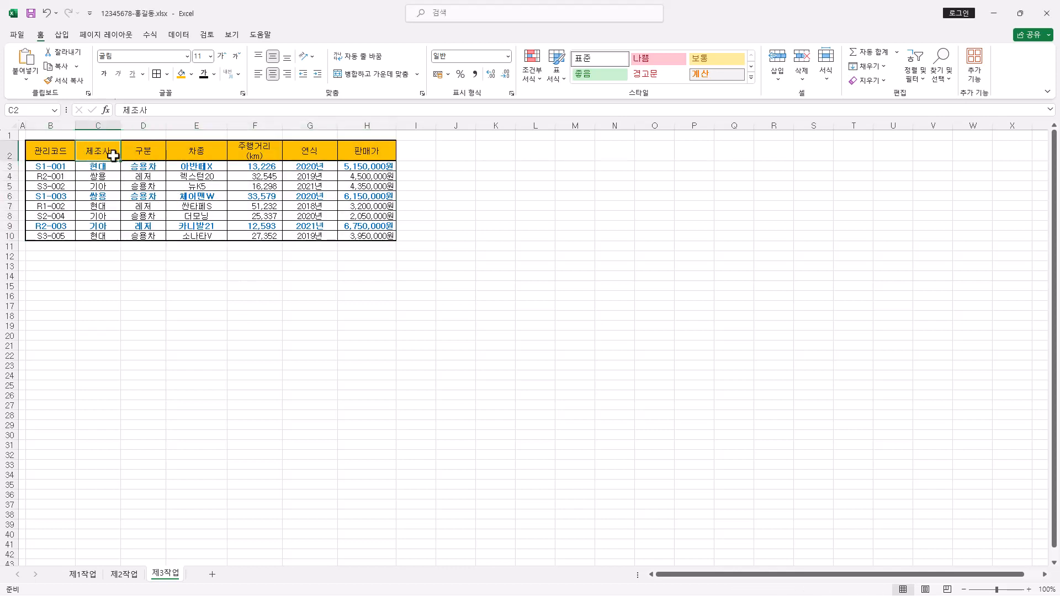
{"action": "left_click", "coordinate": [179, 35]}
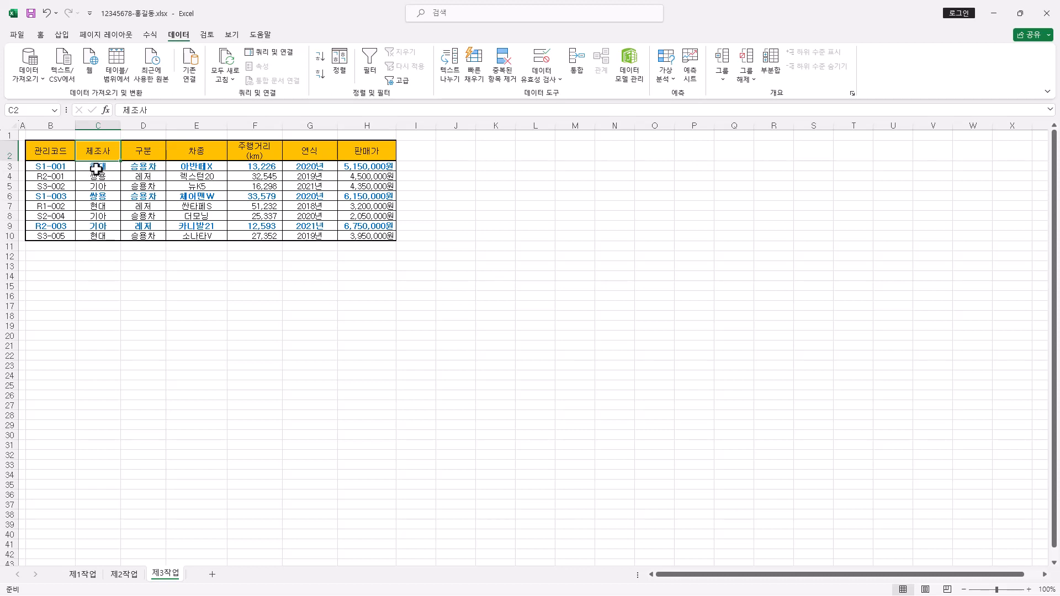
{"action": "left_click", "coordinate": [321, 75]}
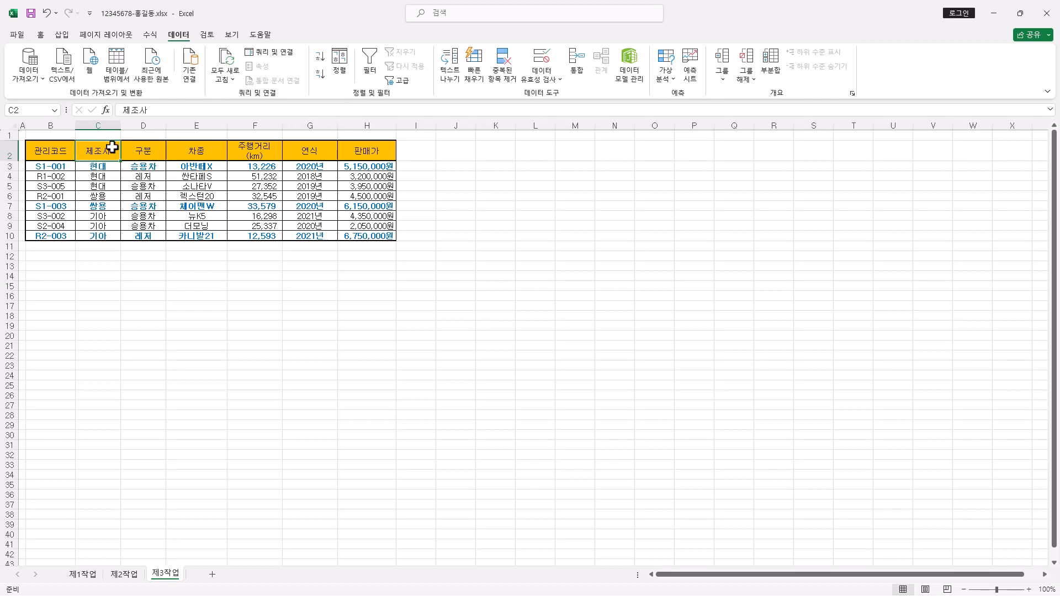
Add a subtotal grouped by 제조사 that uses 개수 on 차종 only, with replacing current subtotals turned on.
{"action": "left_click", "coordinate": [771, 62]}
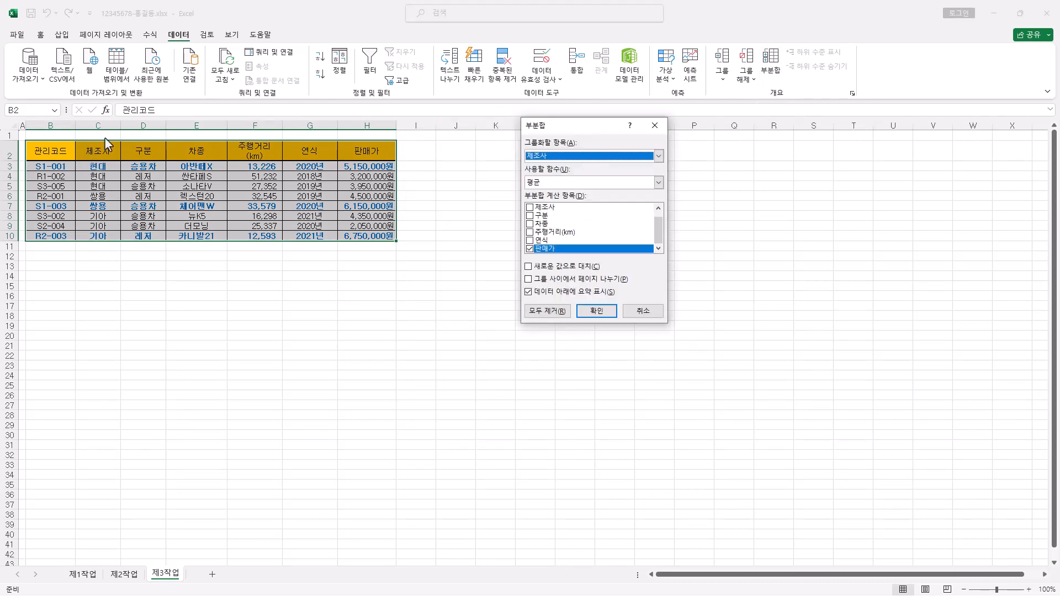
{"action": "left_click", "coordinate": [574, 159]}
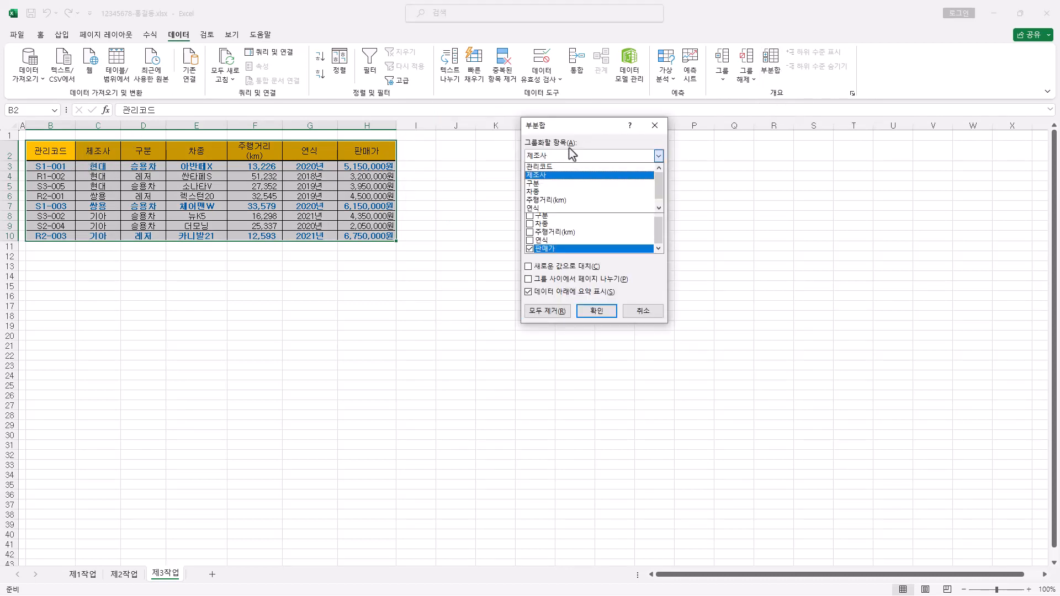
{"action": "left_click", "coordinate": [552, 175]}
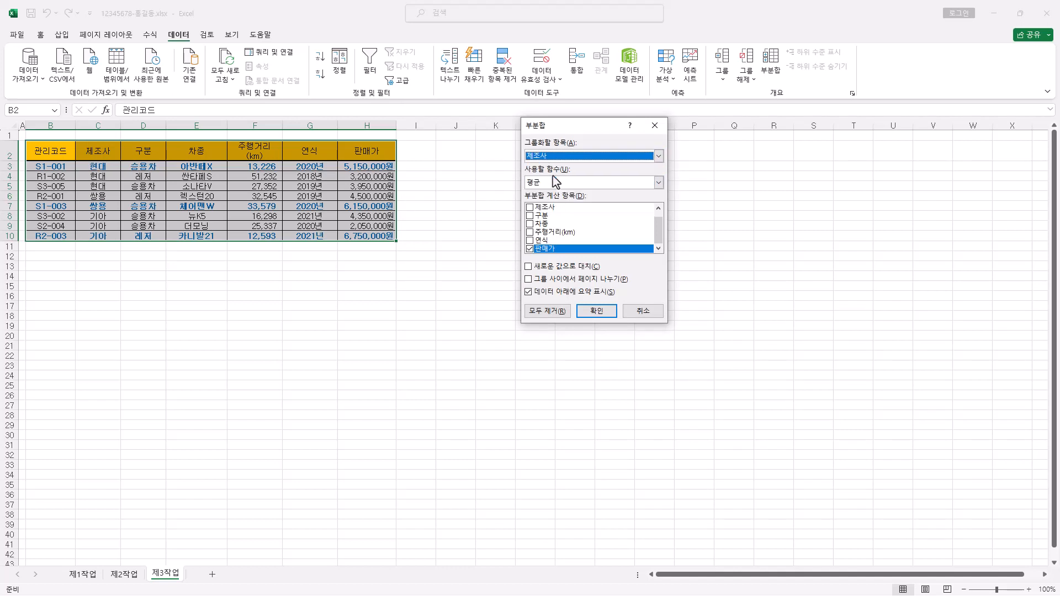
{"action": "left_click", "coordinate": [606, 172]}
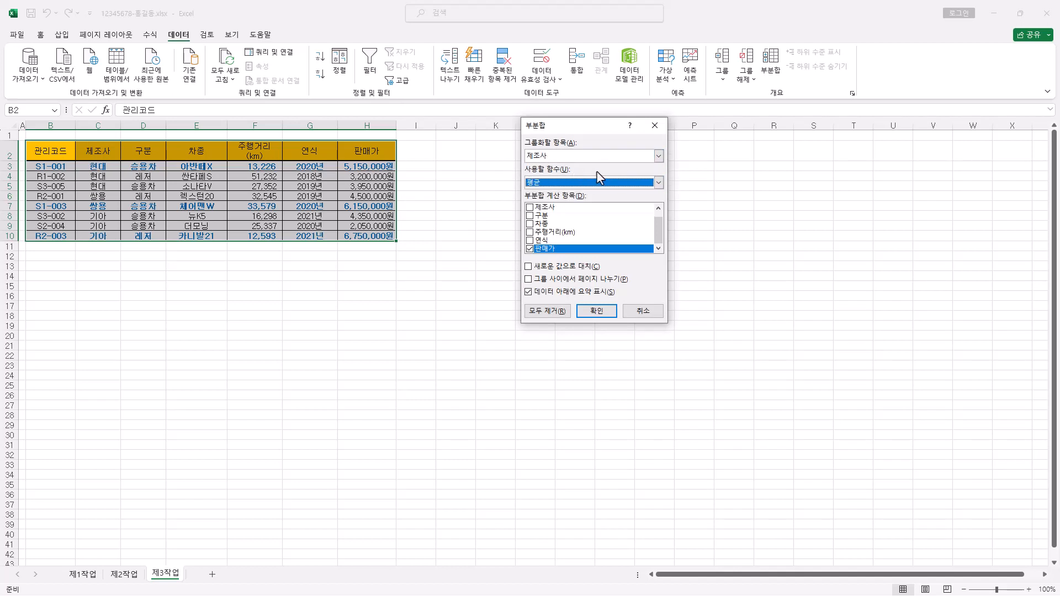
{"action": "left_click", "coordinate": [601, 182]}
{"action": "left_click", "coordinate": [554, 203]}
{"action": "left_click", "coordinate": [530, 249]}
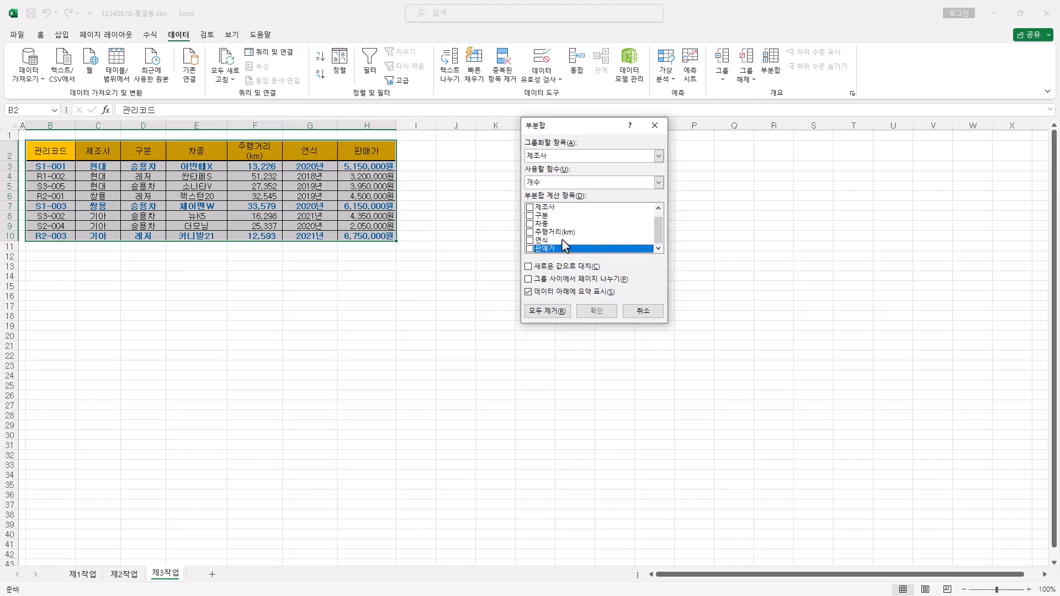
{"action": "scroll", "coordinate": [531, 245], "scroll_direction": "up", "scroll_amount": 1}
{"action": "left_click", "coordinate": [530, 232]}
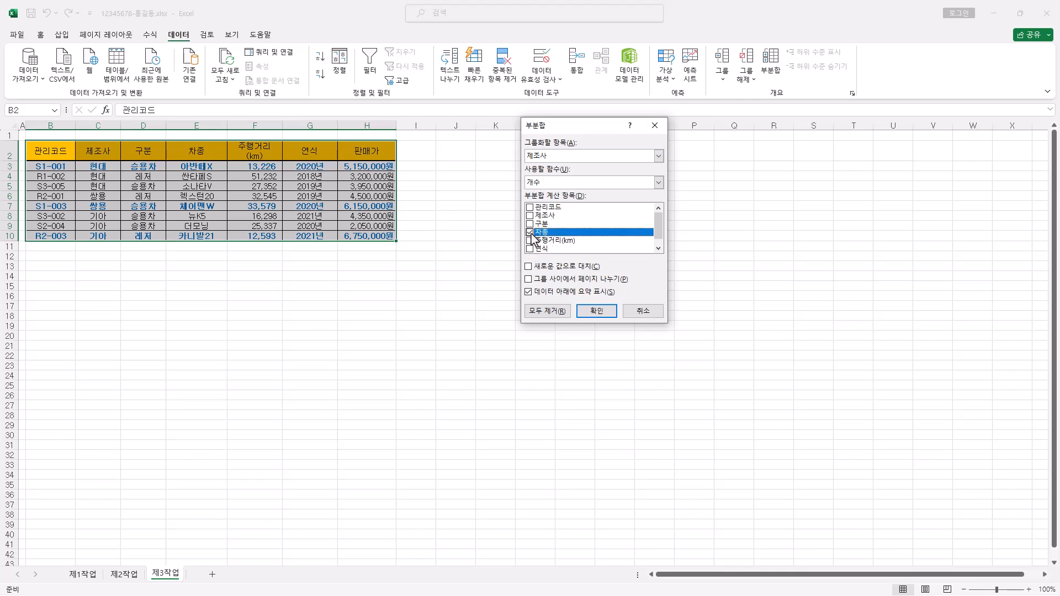
{"action": "left_click", "coordinate": [530, 267]}
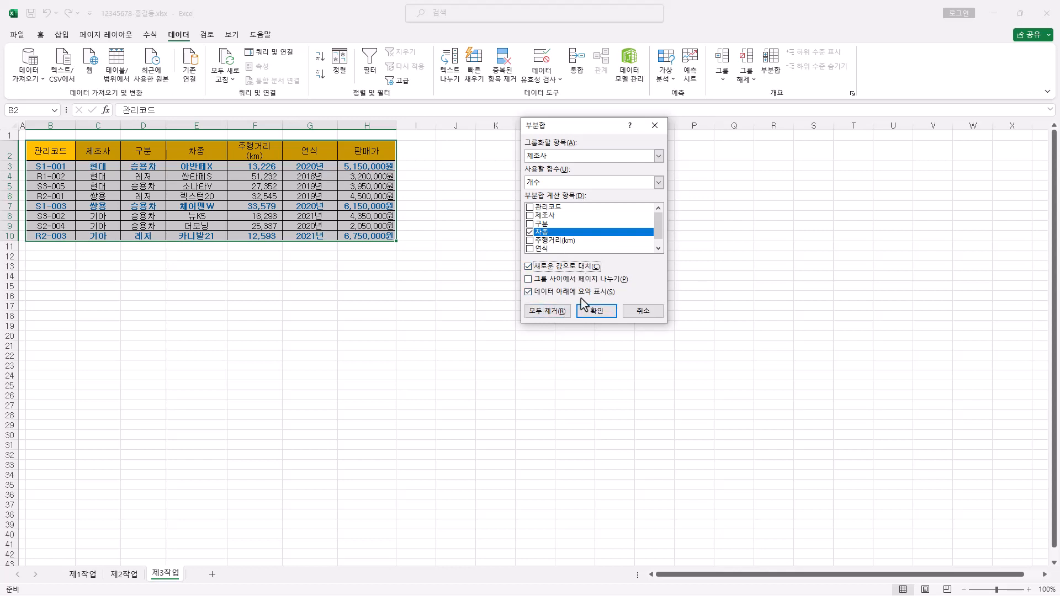
{"action": "left_click", "coordinate": [597, 312]}
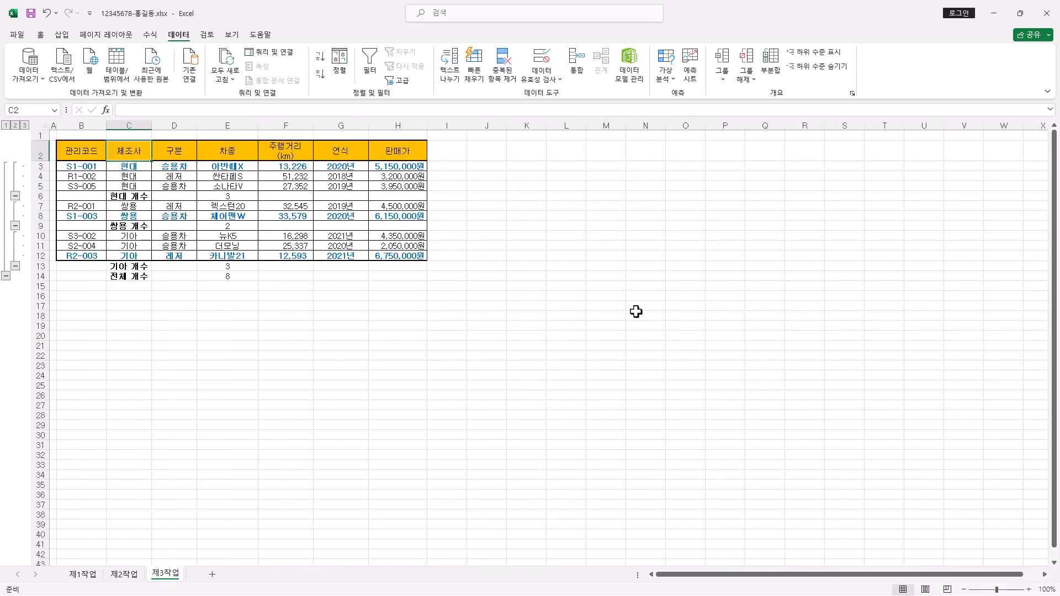
Add a second subtotal by 제조사 that uses 평균 on 판매가 only, without replacing the existing subtotals.
{"action": "left_click", "coordinate": [770, 63]}
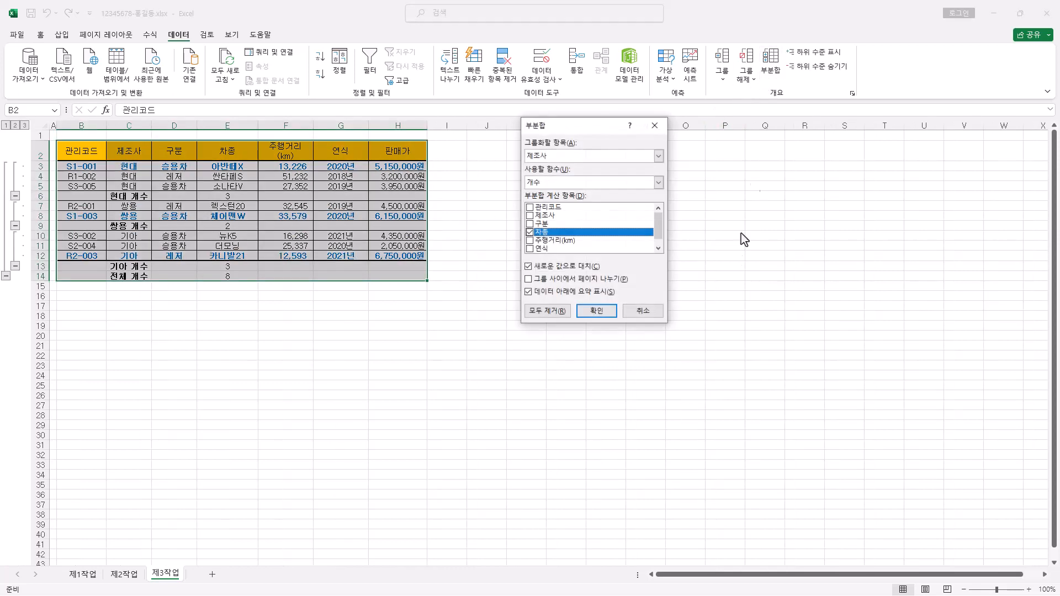
{"action": "left_click", "coordinate": [602, 184]}
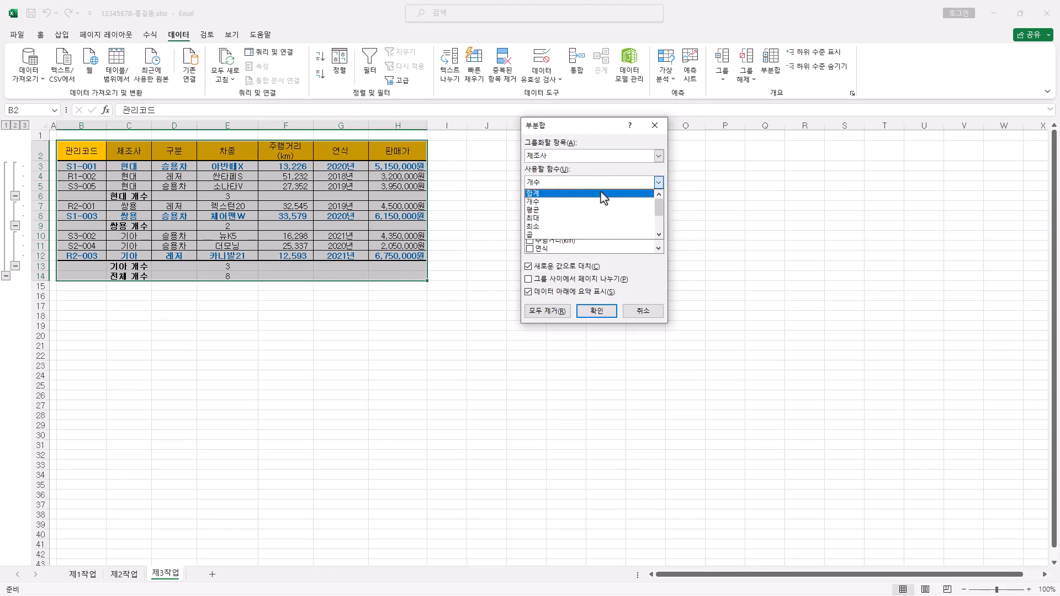
{"action": "left_click", "coordinate": [595, 210]}
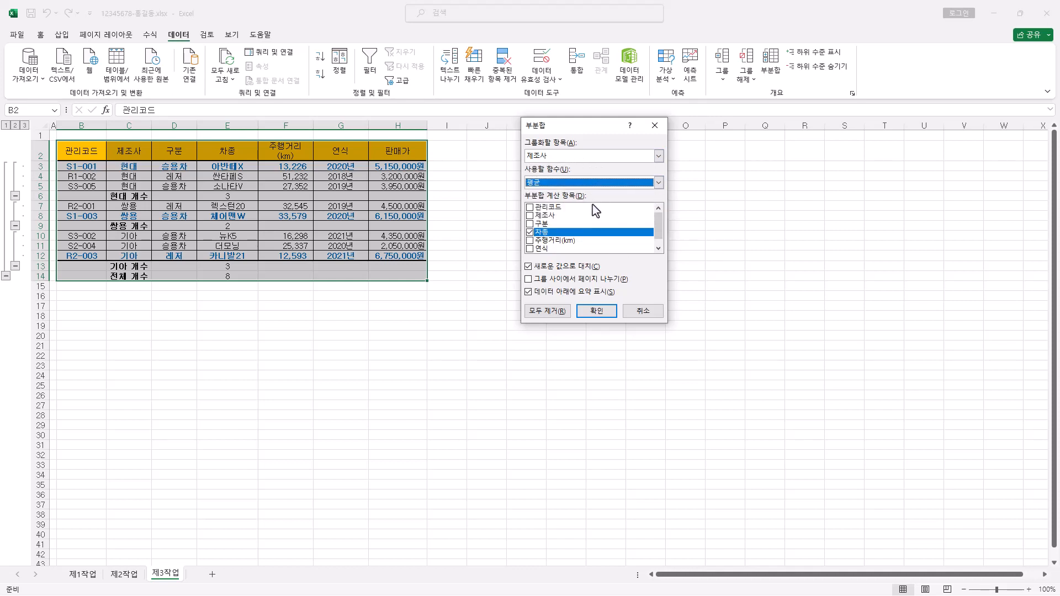
{"action": "left_click", "coordinate": [529, 231]}
{"action": "left_click", "coordinate": [658, 249]}
{"action": "left_click", "coordinate": [530, 249]}
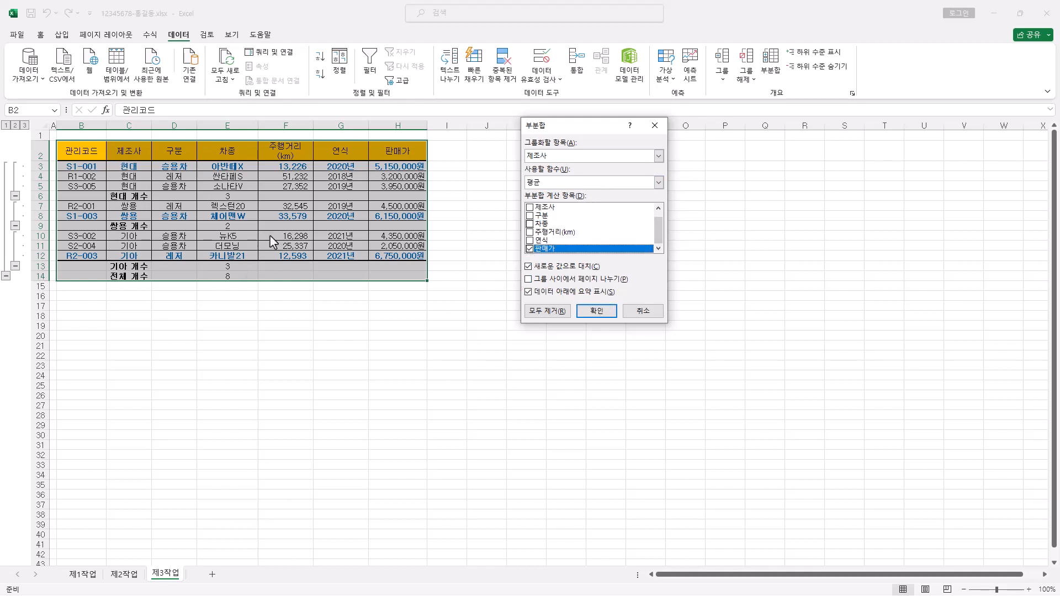
{"action": "left_click", "coordinate": [528, 266]}
{"action": "left_click", "coordinate": [606, 310]}
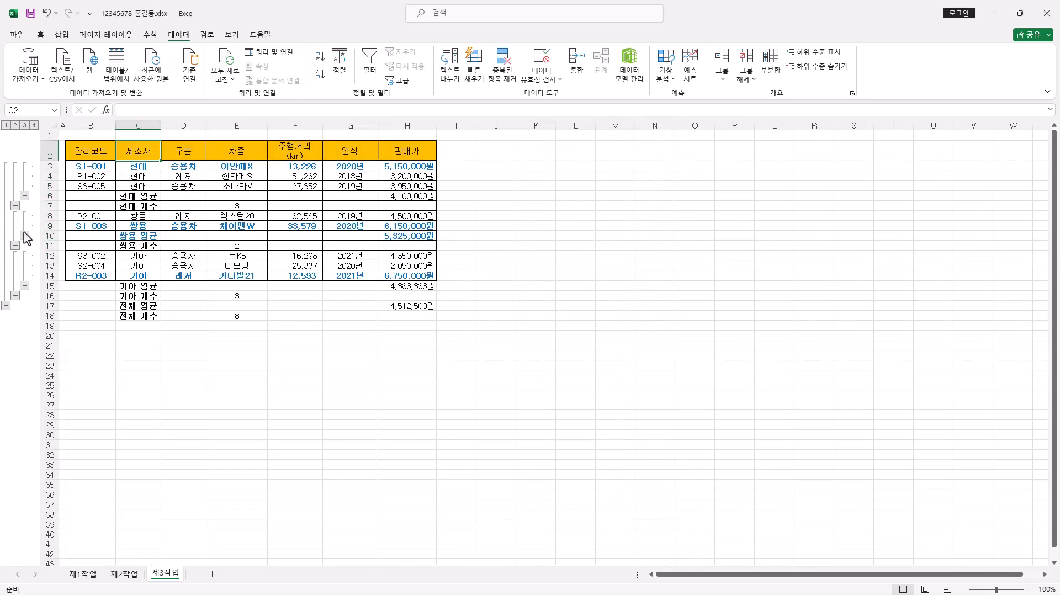
Clear the outline from the subtotaled table and widen column C slightly.
{"action": "left_click", "coordinate": [753, 79]}
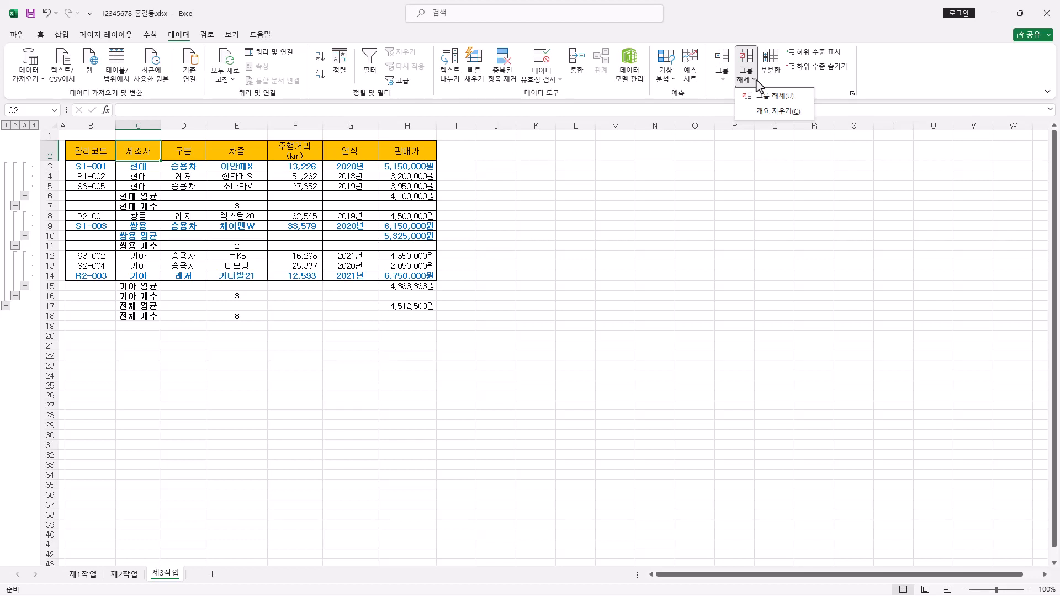
{"action": "left_click", "coordinate": [768, 113]}
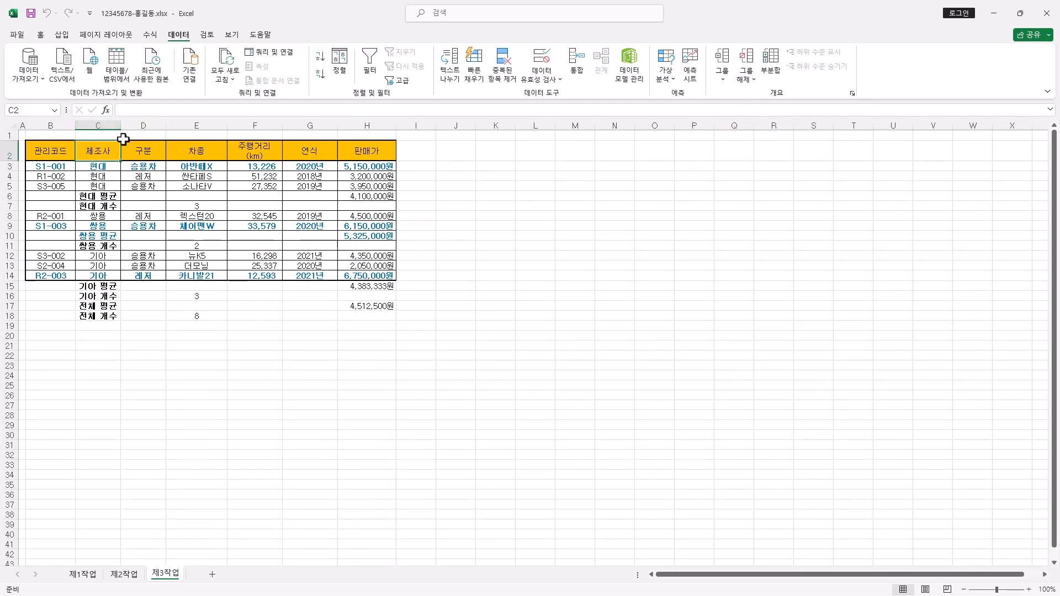
{"action": "mouse_move", "coordinate": [121, 127]}
{"action": "left_mouse_down"}
{"action": "mouse_move", "coordinate": [108, 131]}
{"action": "mouse_move", "coordinate": [131, 126]}
{"action": "left_mouse_up"}
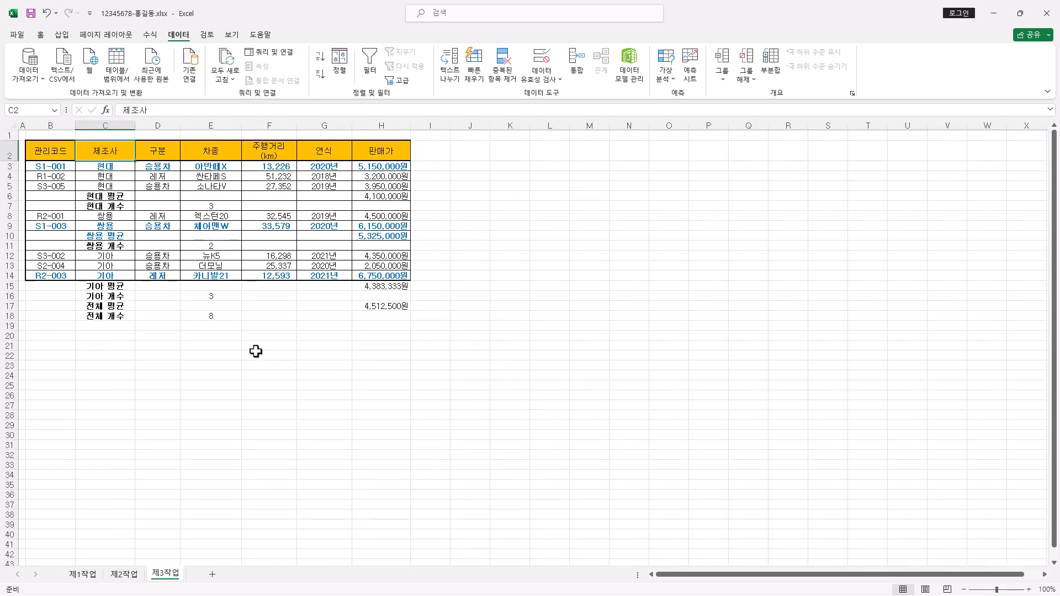
{"action": "left_click", "coordinate": [86, 575]}
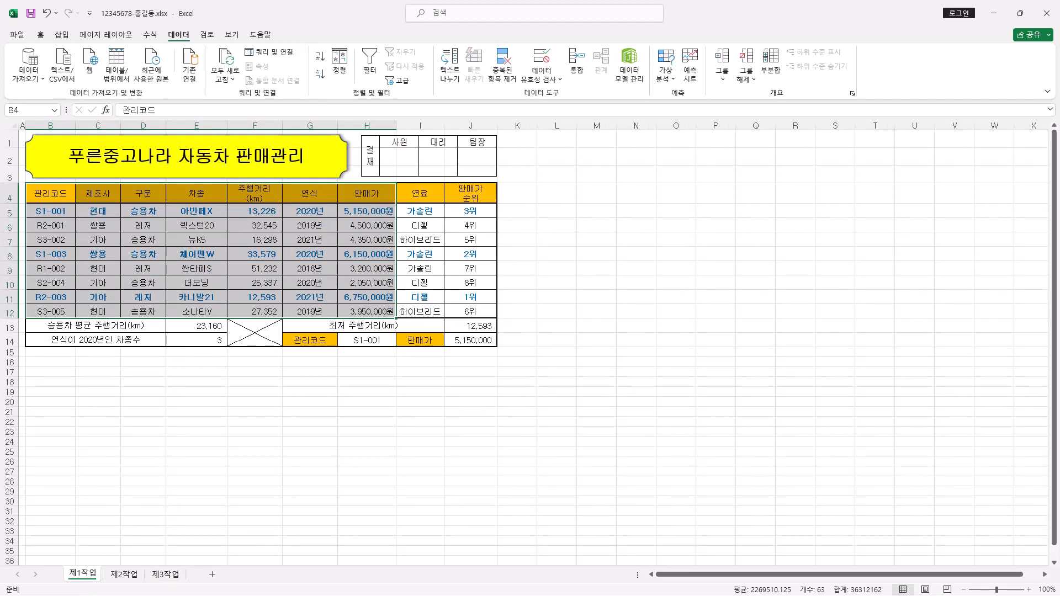
{"action": "left_click", "coordinate": [125, 576]}
{"action": "left_click", "coordinate": [164, 577]}
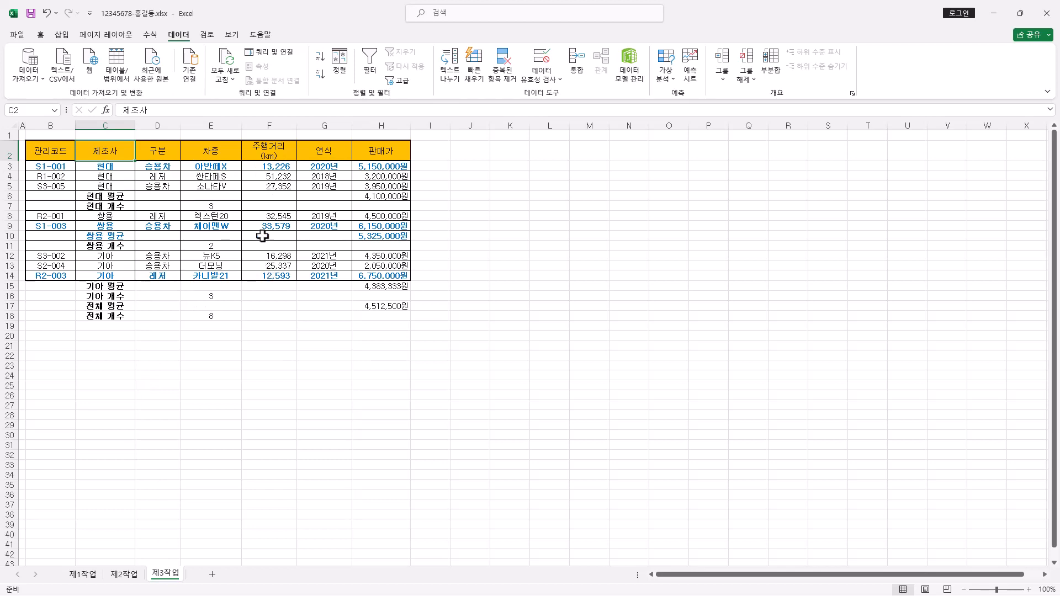
On the 제1작업 sheet, select the headers and the 현대 and 기아 rows of the 차종, 주행거리(km) and 판매가 columns together.
{"action": "left_click", "coordinate": [84, 576]}
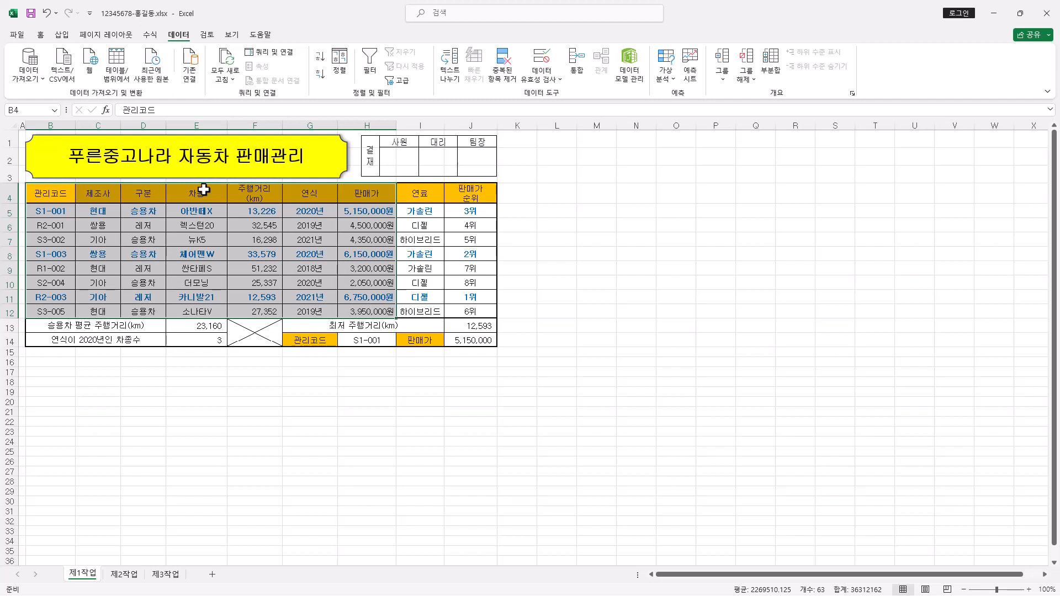
{"action": "left_click", "coordinate": [204, 190]}
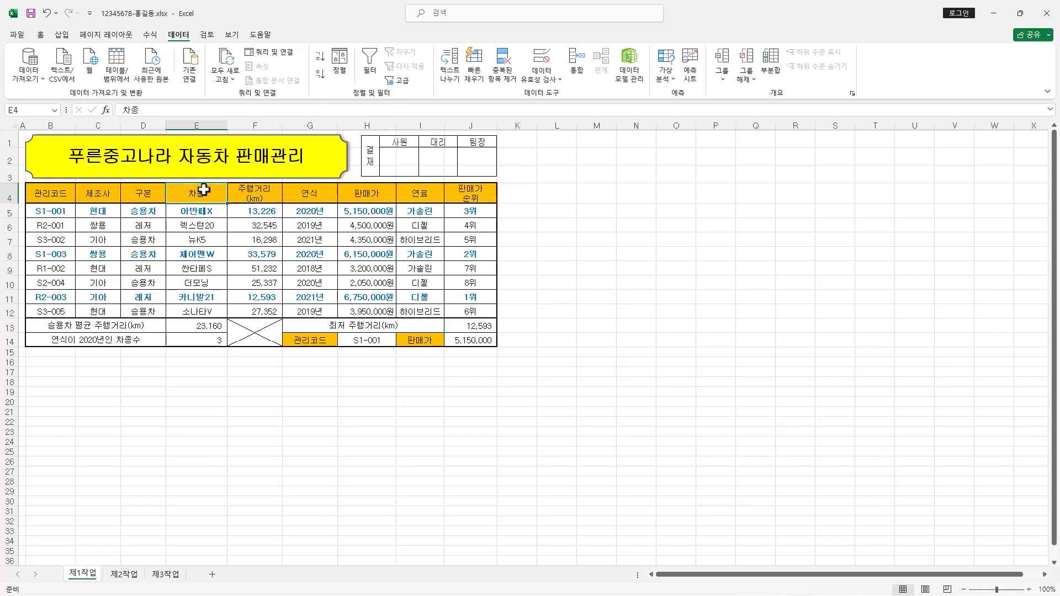
{"action": "left_click_drag", "start_coordinate": [204, 190], "coordinate": [206, 213]}
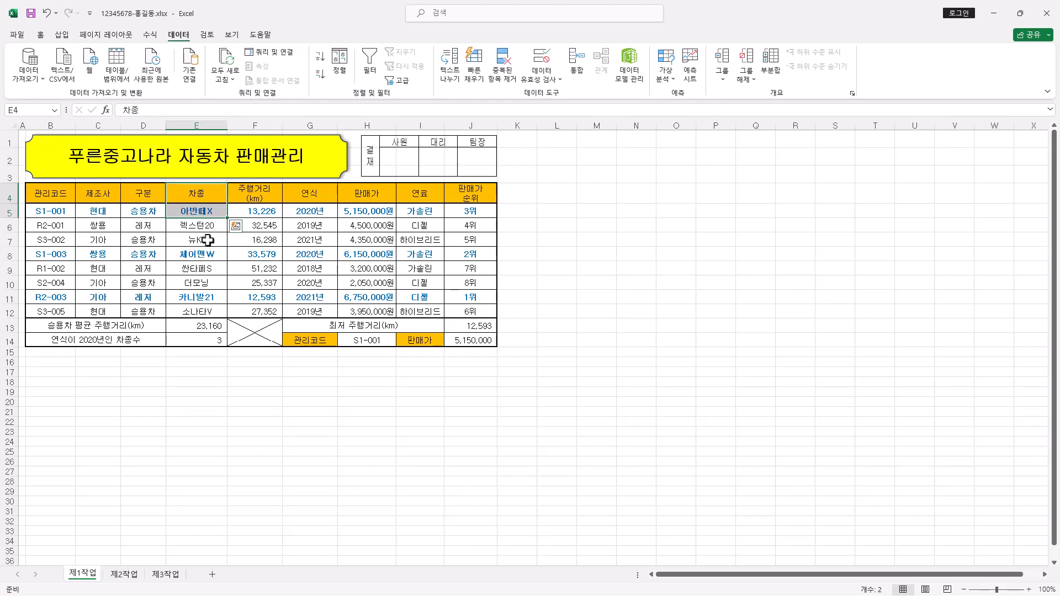
{"action": "left_click", "coordinate": [207, 240], "text": "ctrl"}
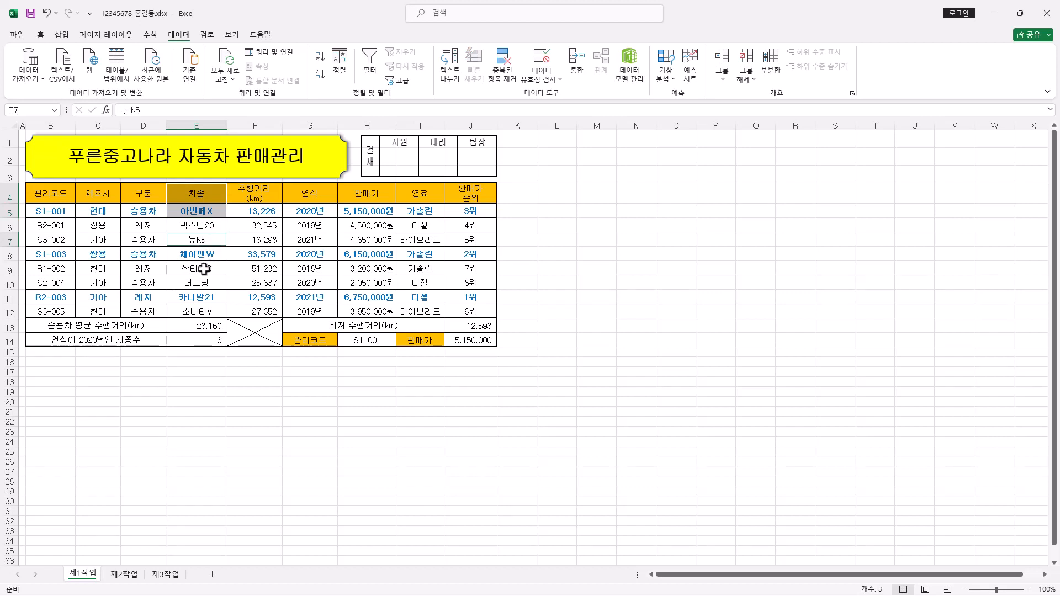
{"action": "left_click_drag", "start_coordinate": [204, 268], "coordinate": [207, 307], "text": "ctrl"}
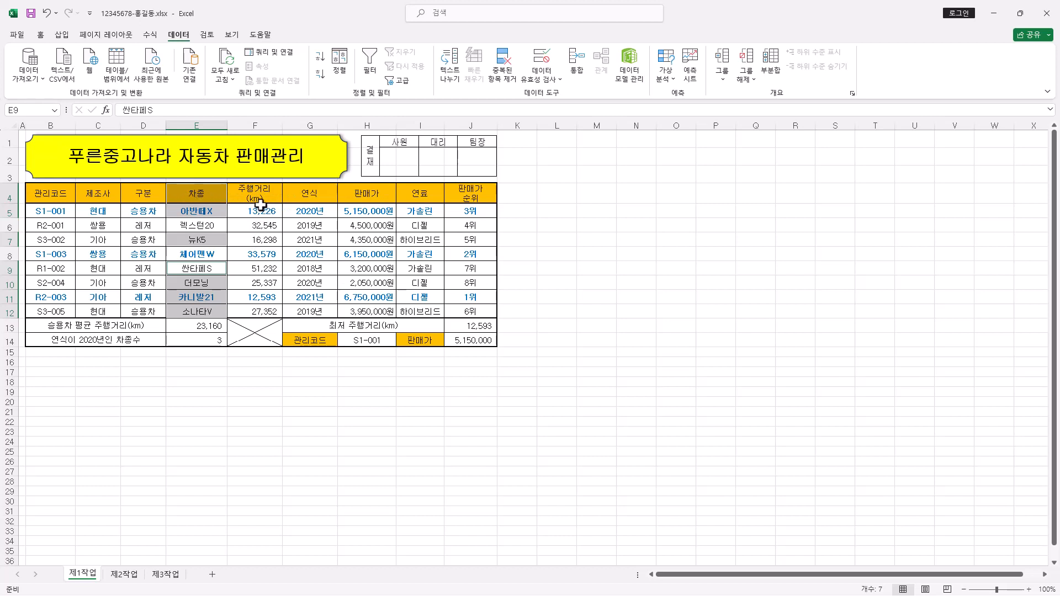
{"action": "left_click_drag", "start_coordinate": [260, 194], "coordinate": [262, 213]}
{"action": "left_click", "coordinate": [271, 239], "text": "ctrl"}
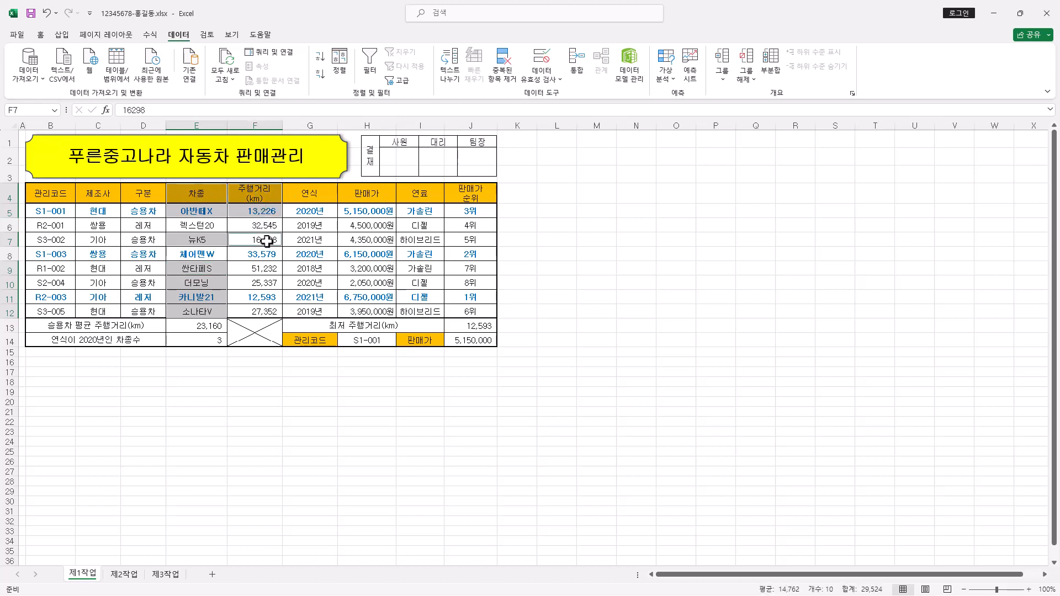
{"action": "left_click", "coordinate": [271, 270], "text": "ctrl"}
{"action": "left_click_drag", "start_coordinate": [271, 276], "coordinate": [268, 310]}
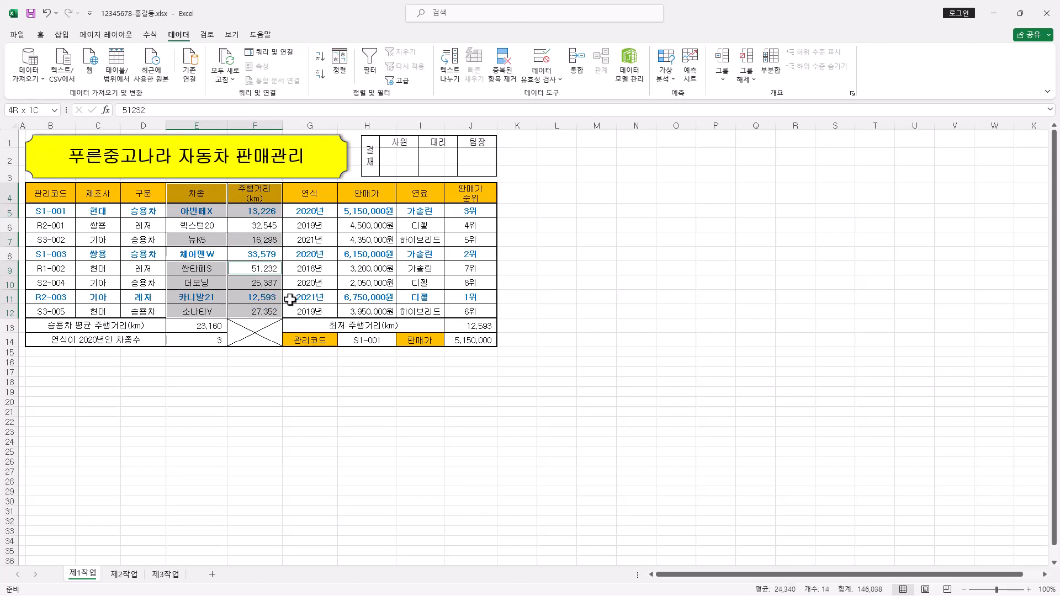
{"action": "left_click_drag", "start_coordinate": [371, 194], "coordinate": [371, 211]}
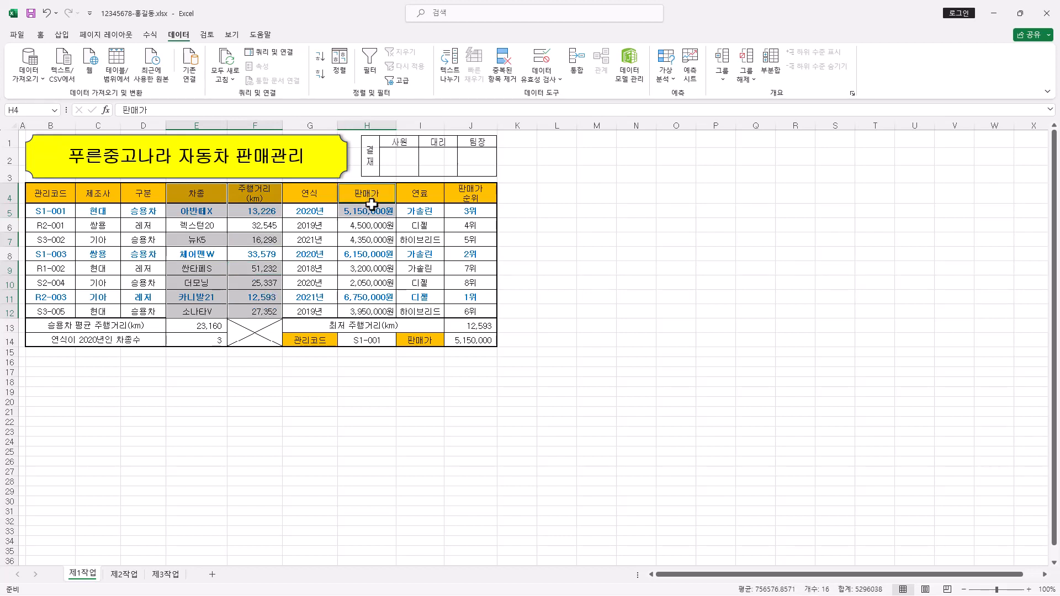
{"action": "left_click", "coordinate": [368, 241], "text": "ctrl"}
{"action": "left_click_drag", "start_coordinate": [365, 271], "coordinate": [369, 312]}
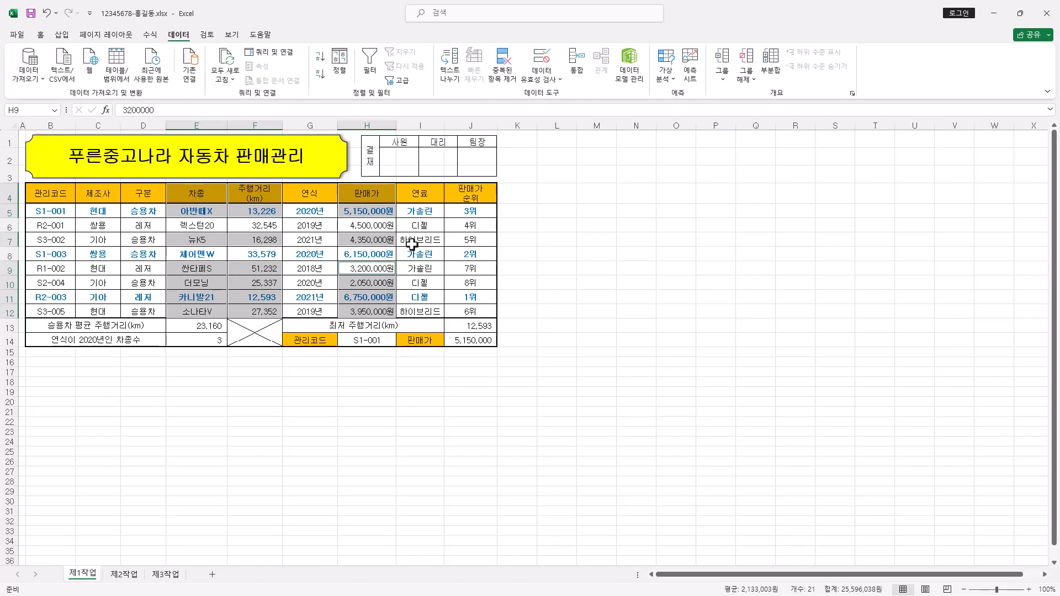
Insert a custom combo chart with 주행거리(km) as 묶은 세로 막대형 and 판매가 as 표식이 있는 꺾은선형 on the secondary axis.
{"action": "left_click", "coordinate": [62, 34]}
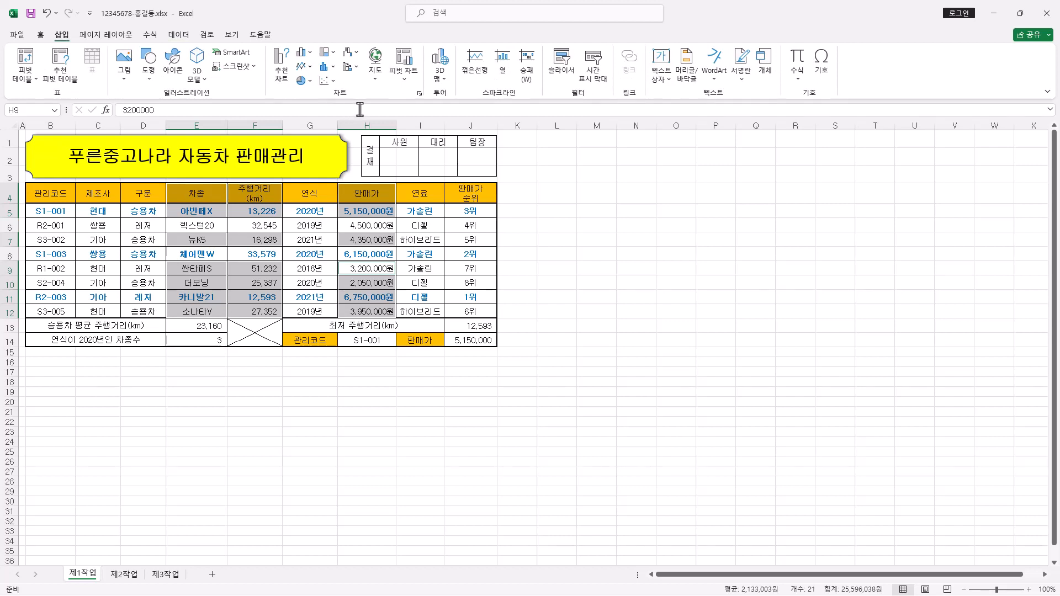
{"action": "left_click", "coordinate": [350, 67]}
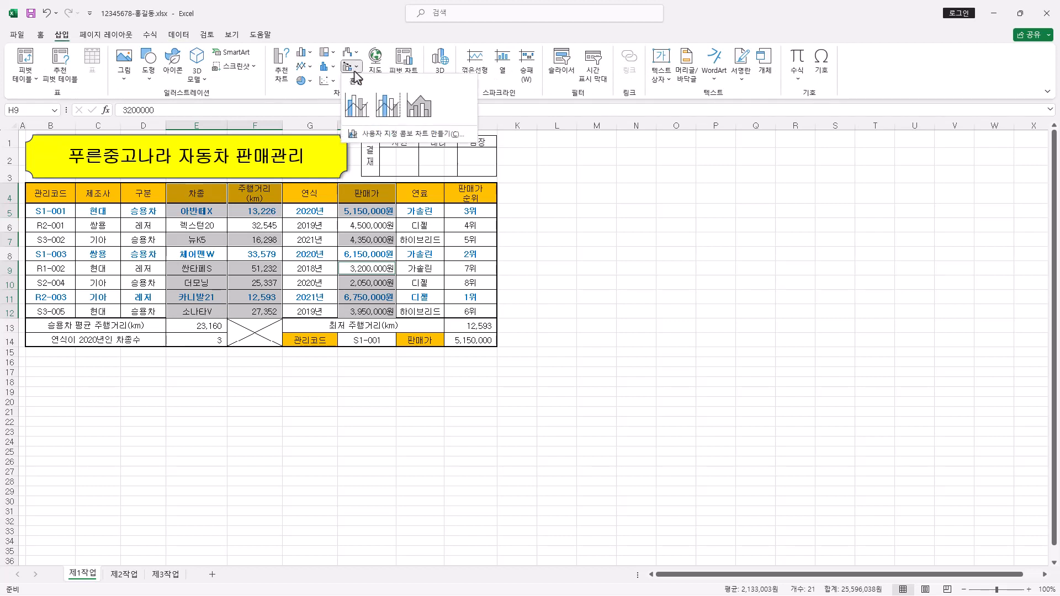
{"action": "left_click", "coordinate": [385, 134]}
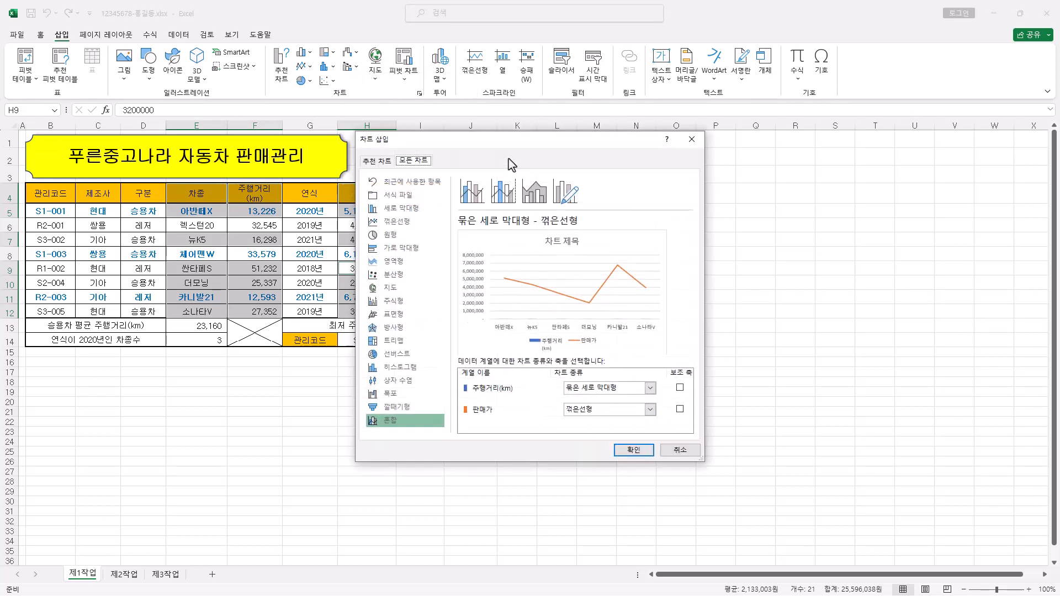
{"action": "left_click", "coordinate": [407, 426]}
{"action": "left_click", "coordinate": [614, 413]}
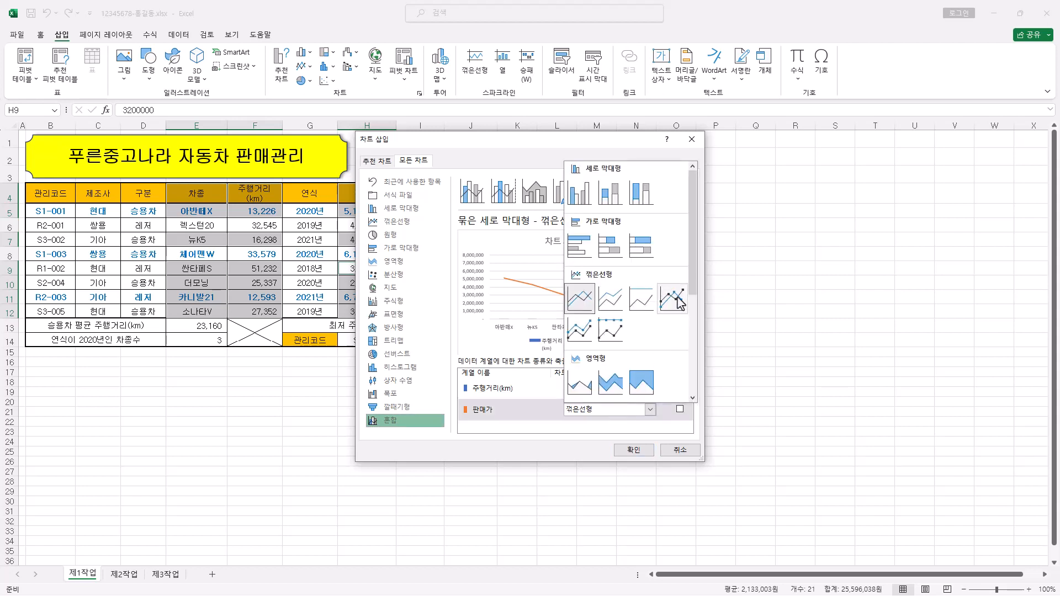
{"action": "left_click", "coordinate": [678, 301]}
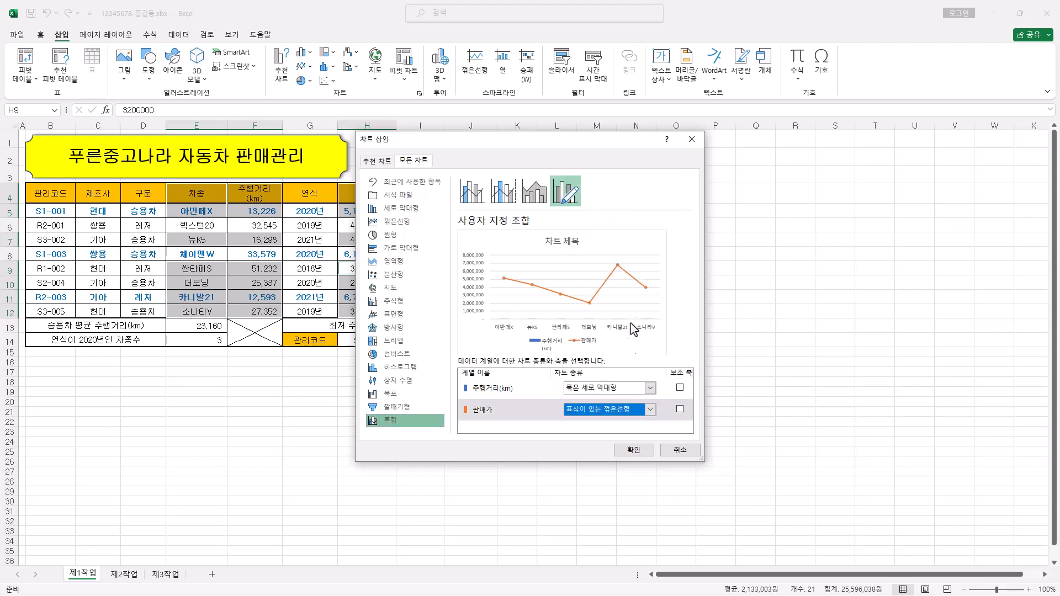
{"action": "left_click", "coordinate": [680, 411]}
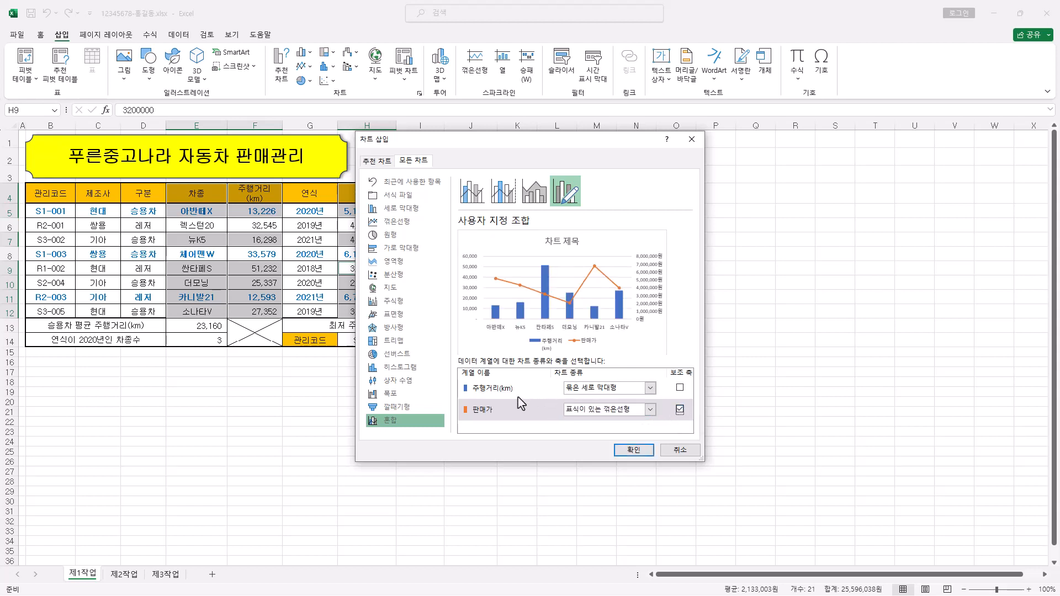
{"action": "left_click", "coordinate": [642, 448]}
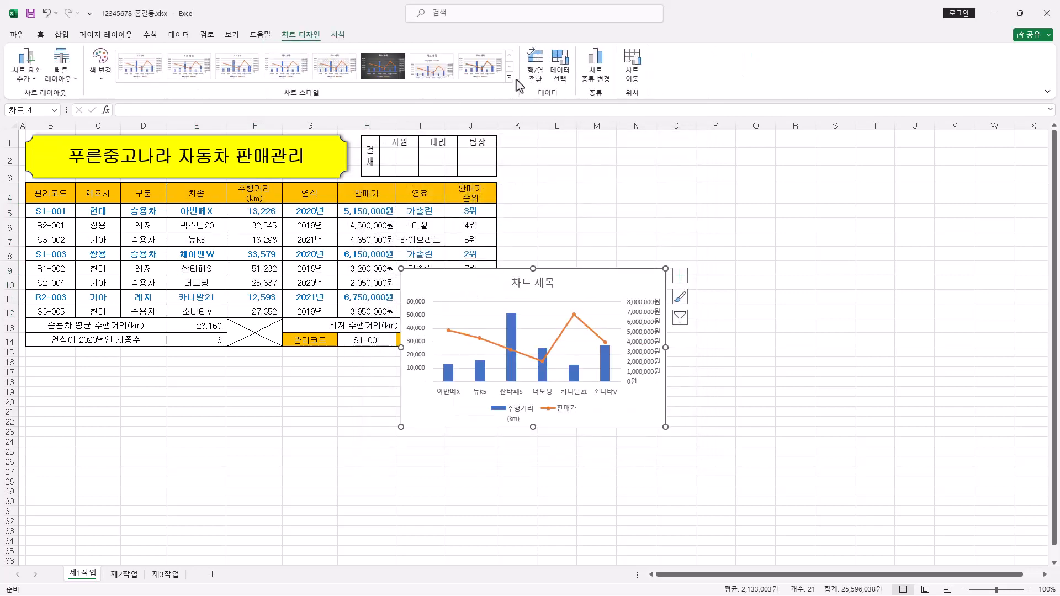
Move the chart to a new sheet named 제4작업 and place that sheet after 제3작업.
{"action": "left_click", "coordinate": [632, 65]}
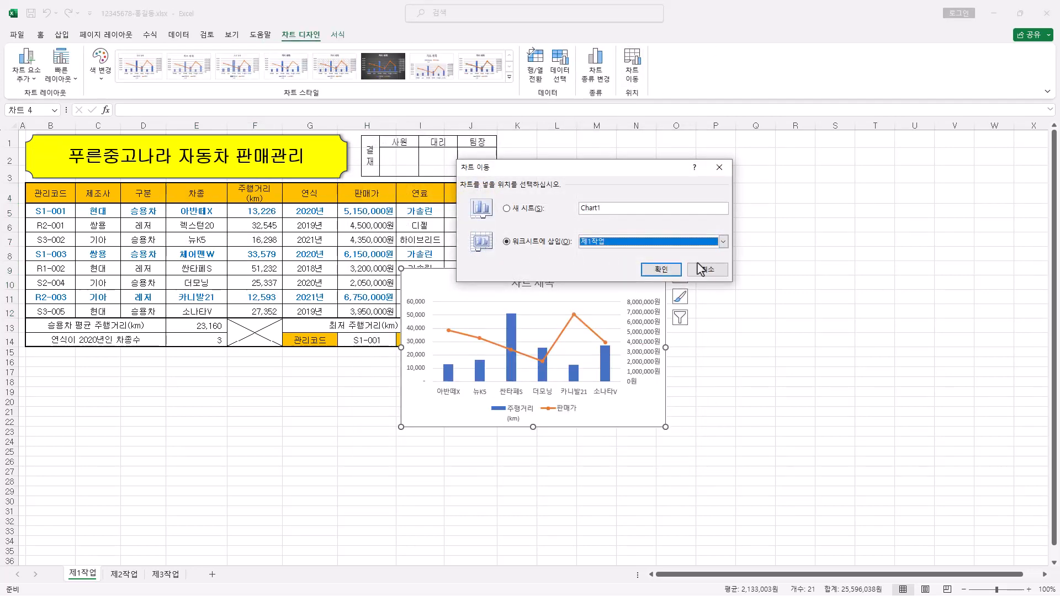
{"action": "left_click", "coordinate": [507, 209]}
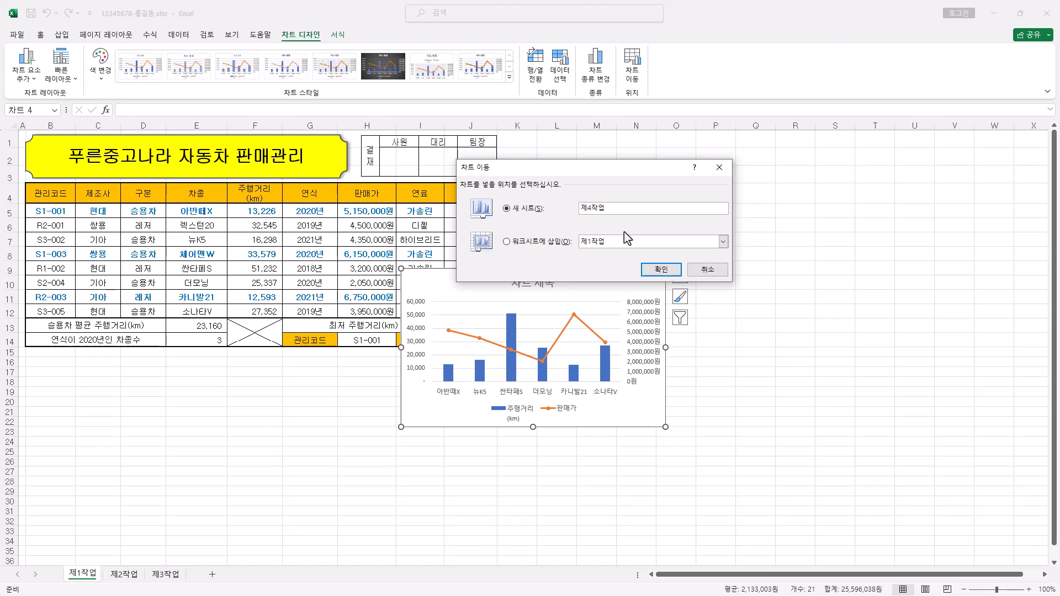
{"action": "left_click", "coordinate": [662, 271]}
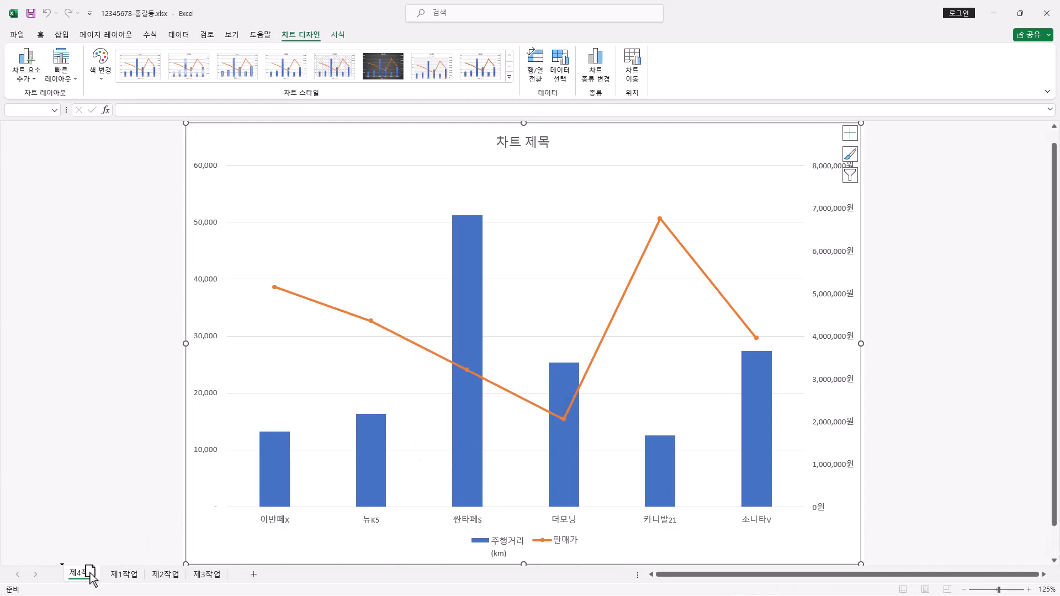
{"action": "mouse_move", "coordinate": [90, 577]}
{"action": "left_mouse_down"}
{"action": "mouse_move", "coordinate": [159, 552]}
{"action": "mouse_move", "coordinate": [243, 577]}
{"action": "left_mouse_up"}
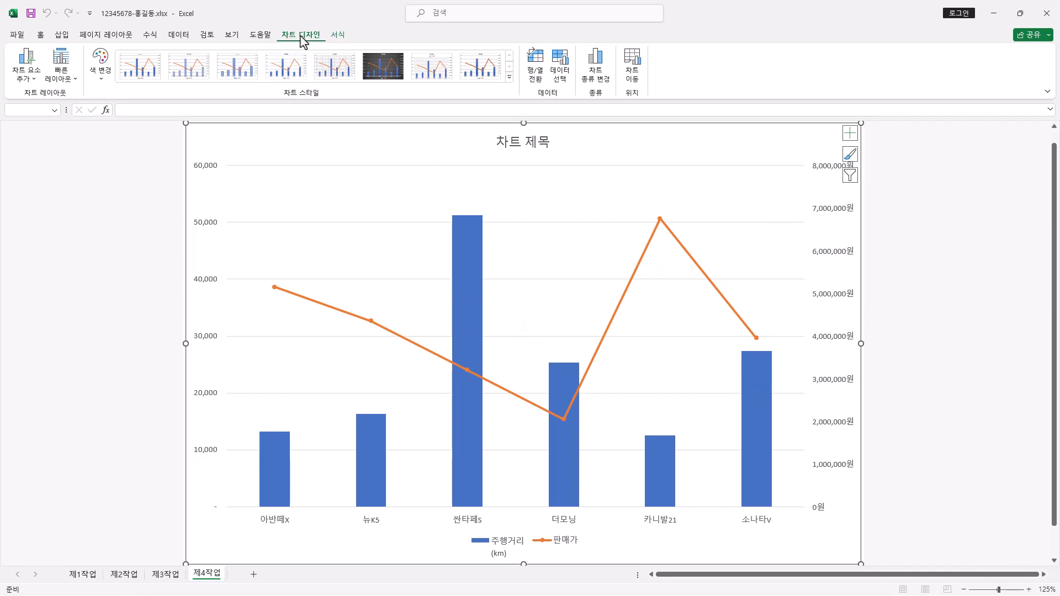
Apply quick layout 3 to the chart and fill the chart area with the 분홍 박엽지 texture.
{"action": "left_click", "coordinate": [72, 83]}
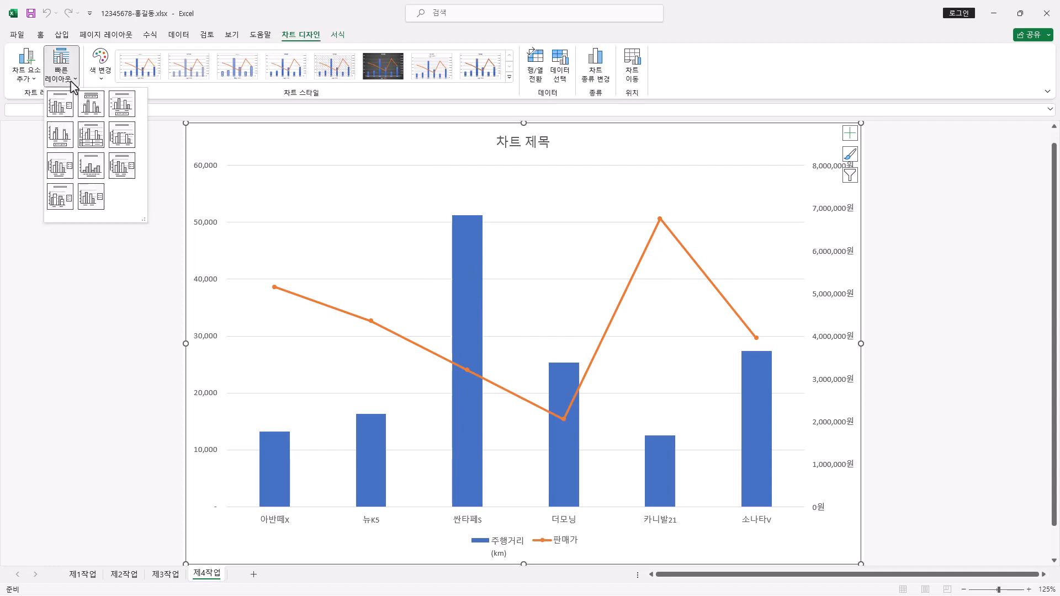
{"action": "left_click", "coordinate": [126, 111]}
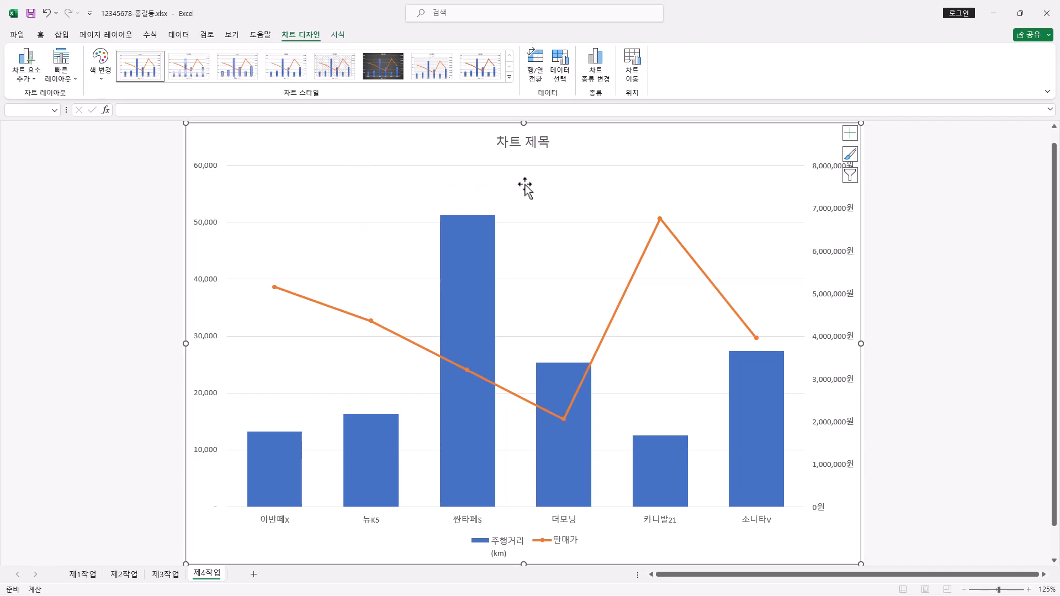
{"action": "left_click", "coordinate": [338, 35]}
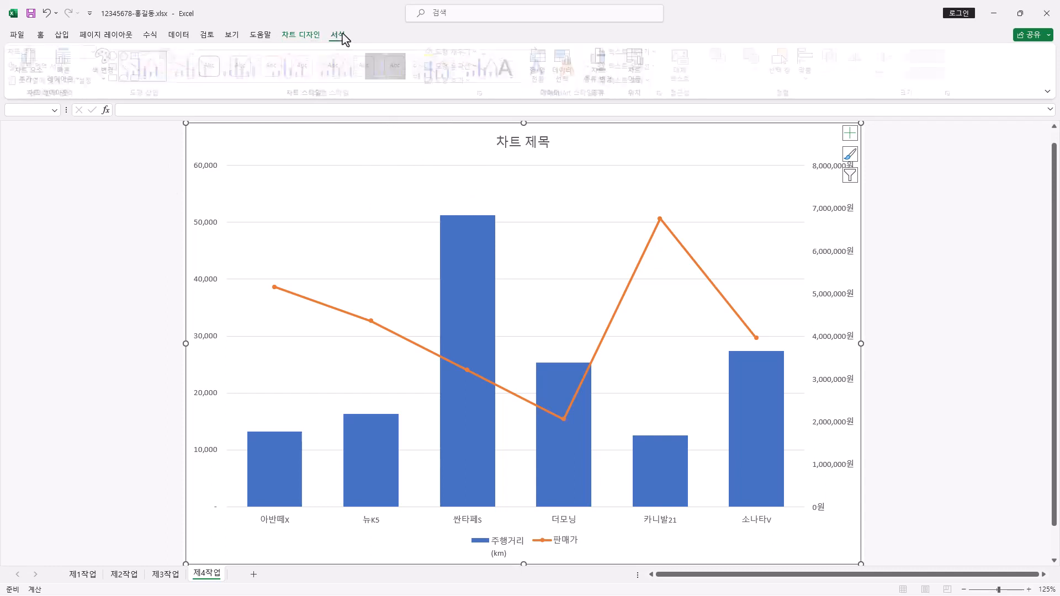
{"action": "left_click", "coordinate": [480, 52]}
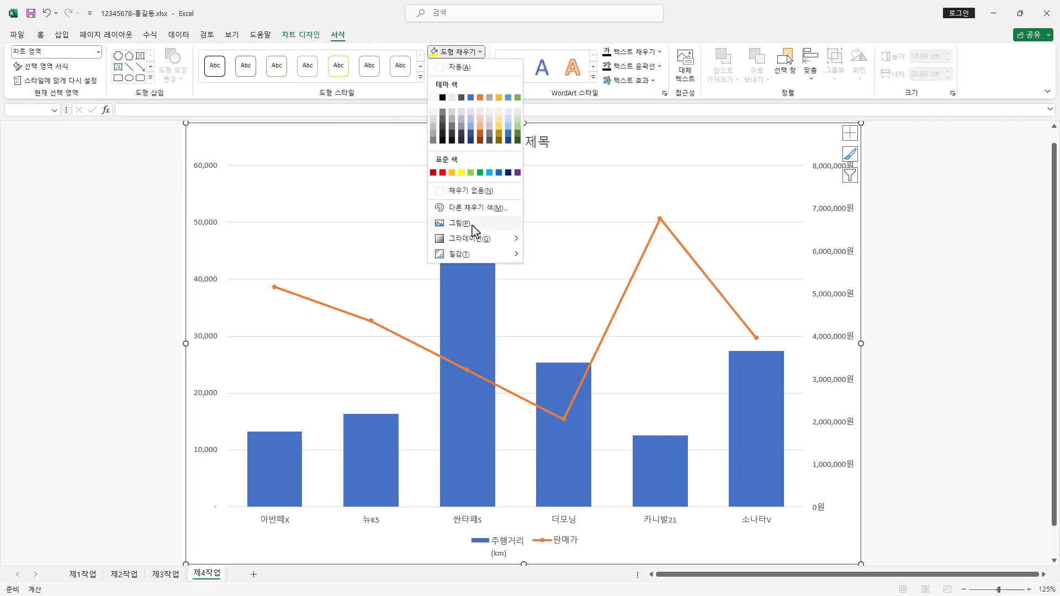
{"action": "mouse_move", "coordinate": [473, 256]}
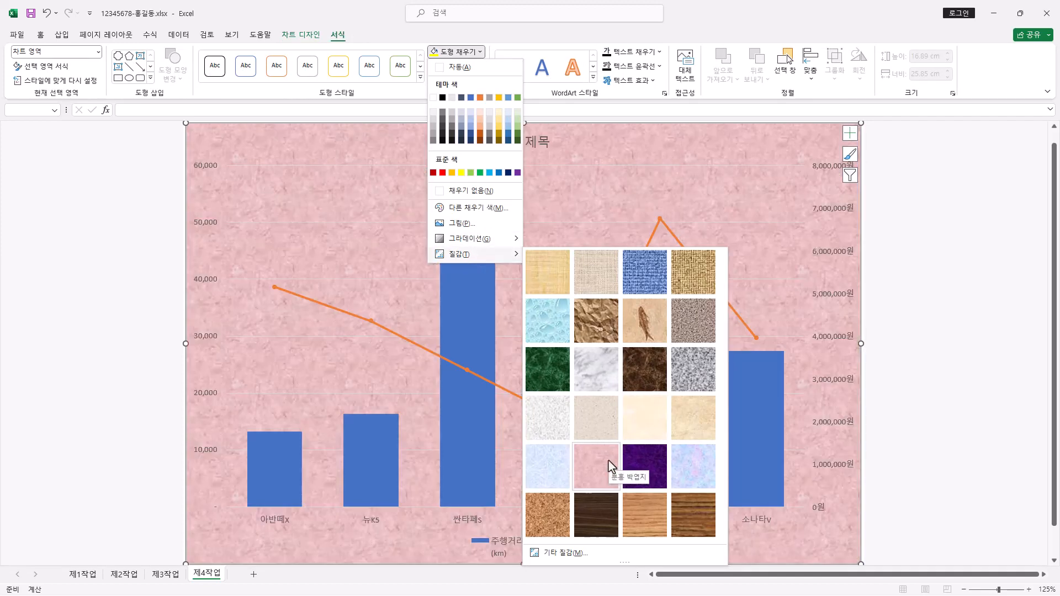
{"action": "left_click", "coordinate": [596, 466]}
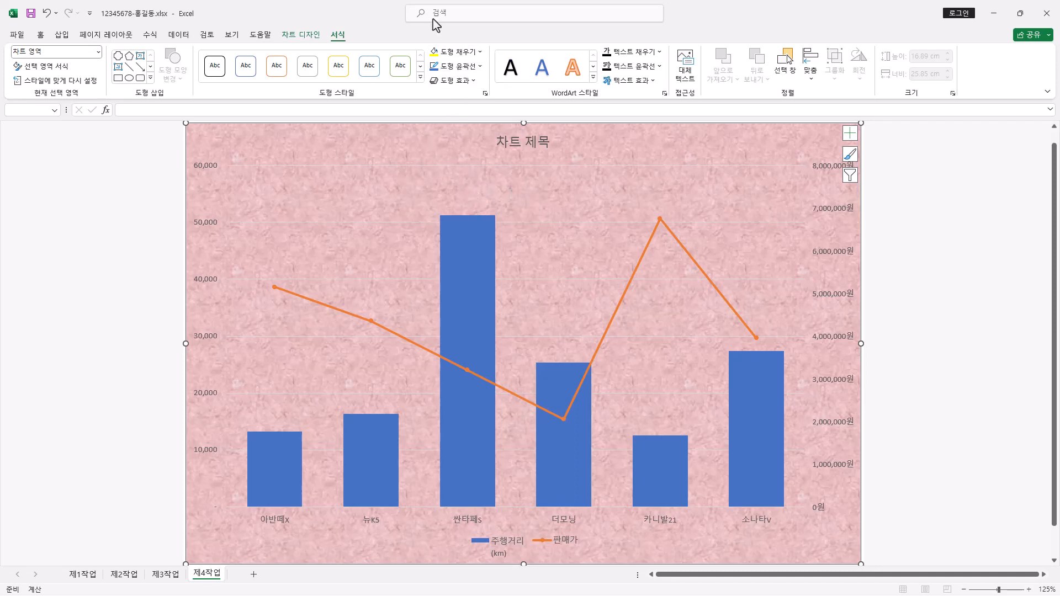
Format all of the chart's text as 굴림, size 11, in black.
{"action": "left_click", "coordinate": [40, 35]}
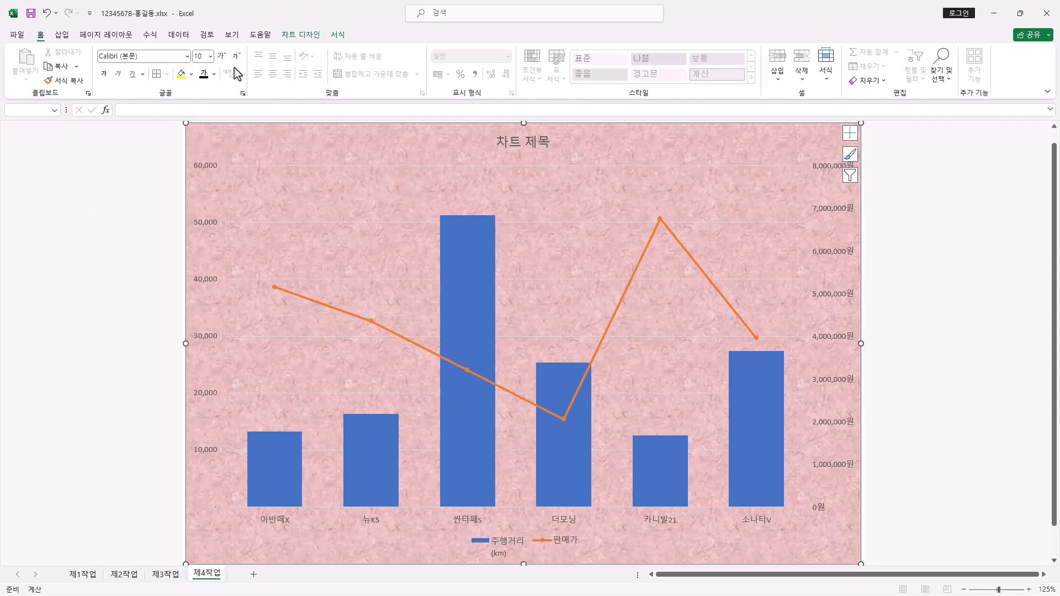
{"action": "left_click", "coordinate": [187, 58]}
{"action": "left_click", "coordinate": [141, 165]}
{"action": "left_click", "coordinate": [211, 56]}
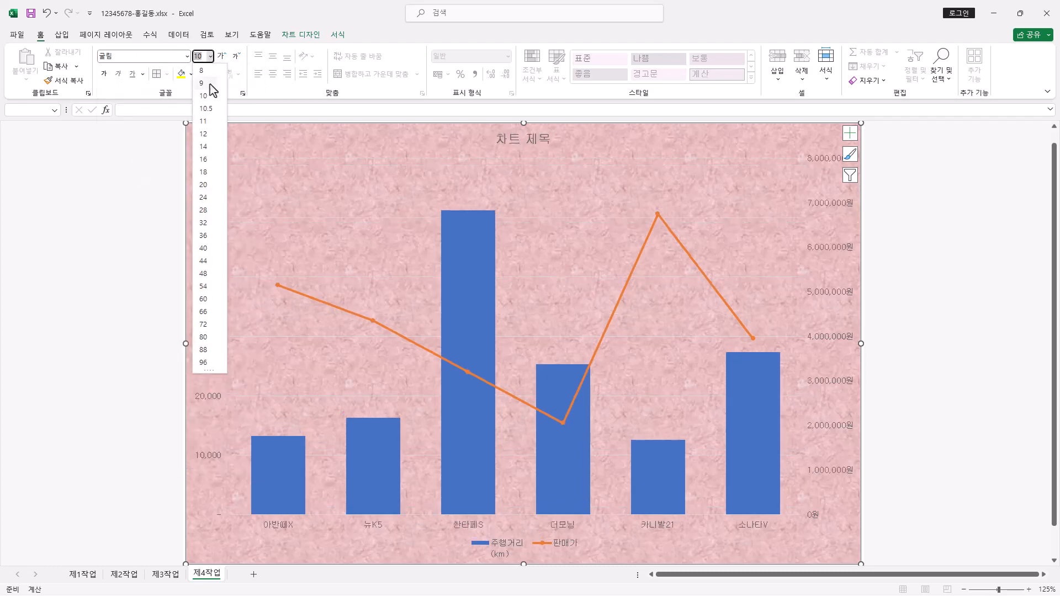
{"action": "left_click", "coordinate": [204, 121]}
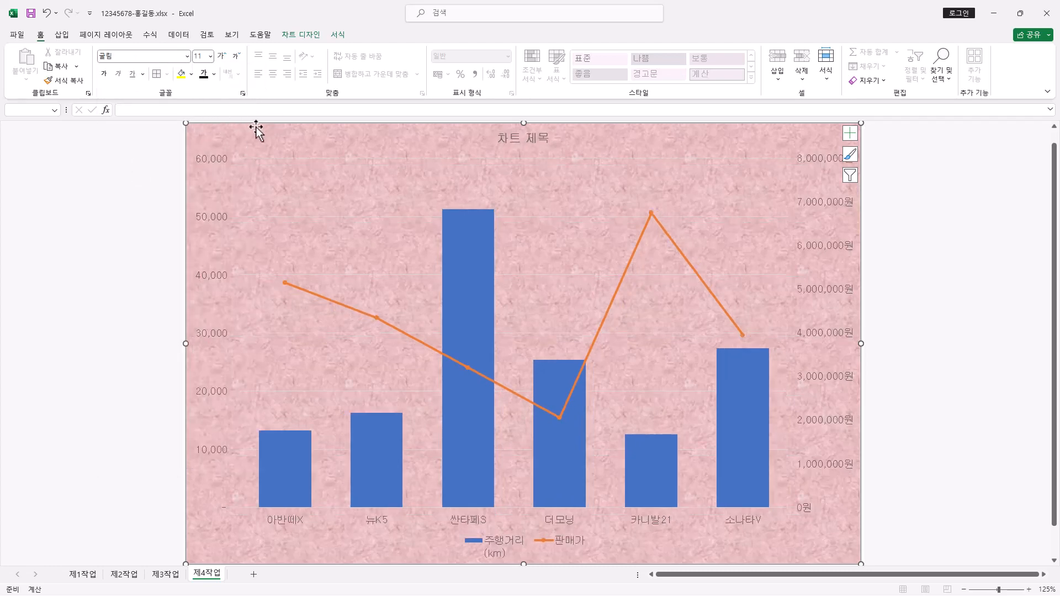
{"action": "left_click", "coordinate": [213, 74]}
{"action": "left_click", "coordinate": [213, 120]}
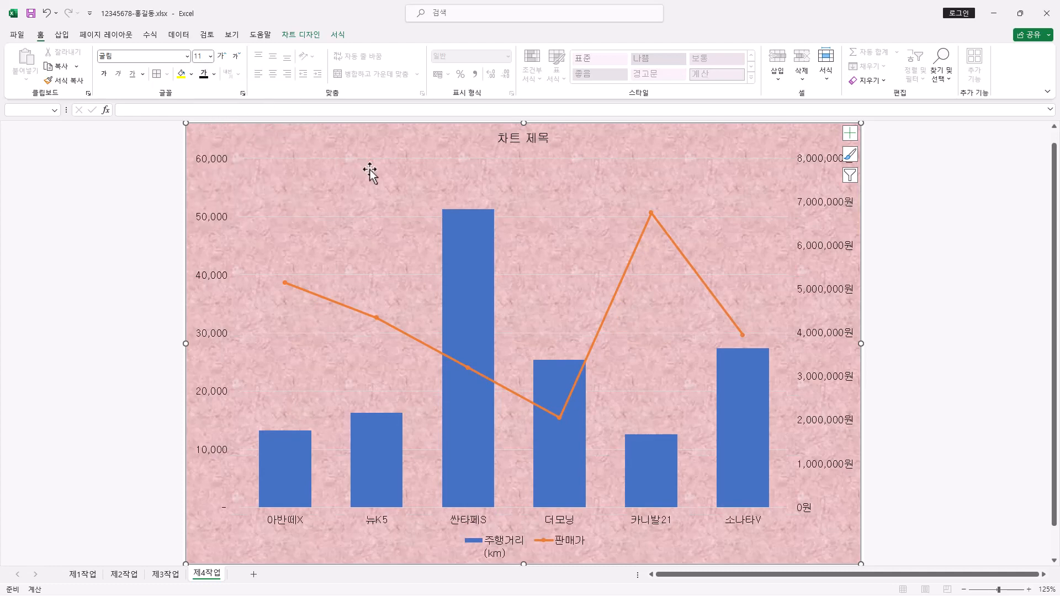
Fill the chart's plot area with white.
{"action": "left_click", "coordinate": [380, 196]}
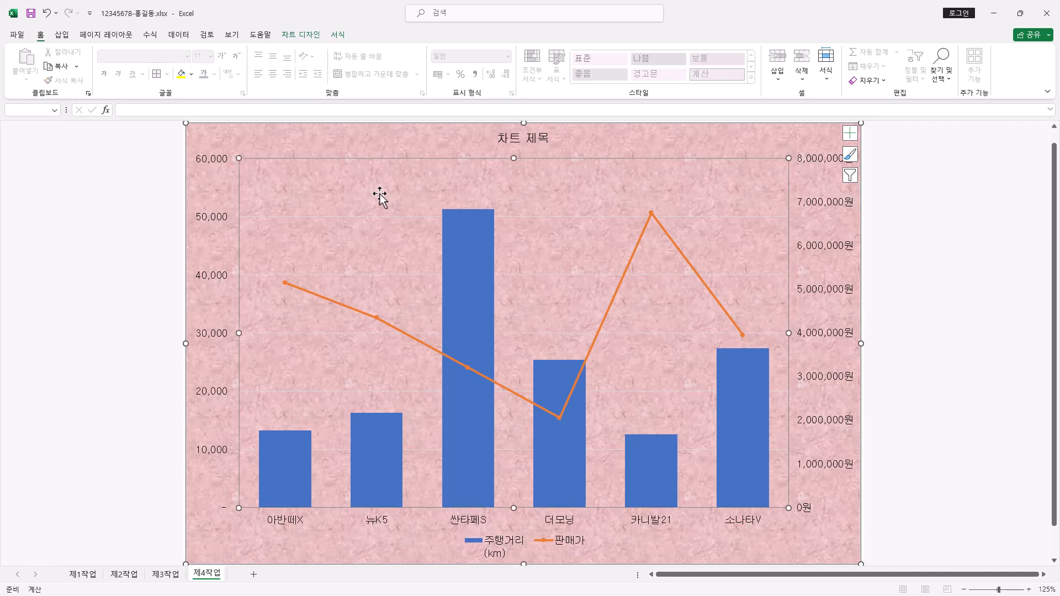
{"action": "left_click", "coordinate": [191, 74]}
{"action": "left_click", "coordinate": [183, 117]}
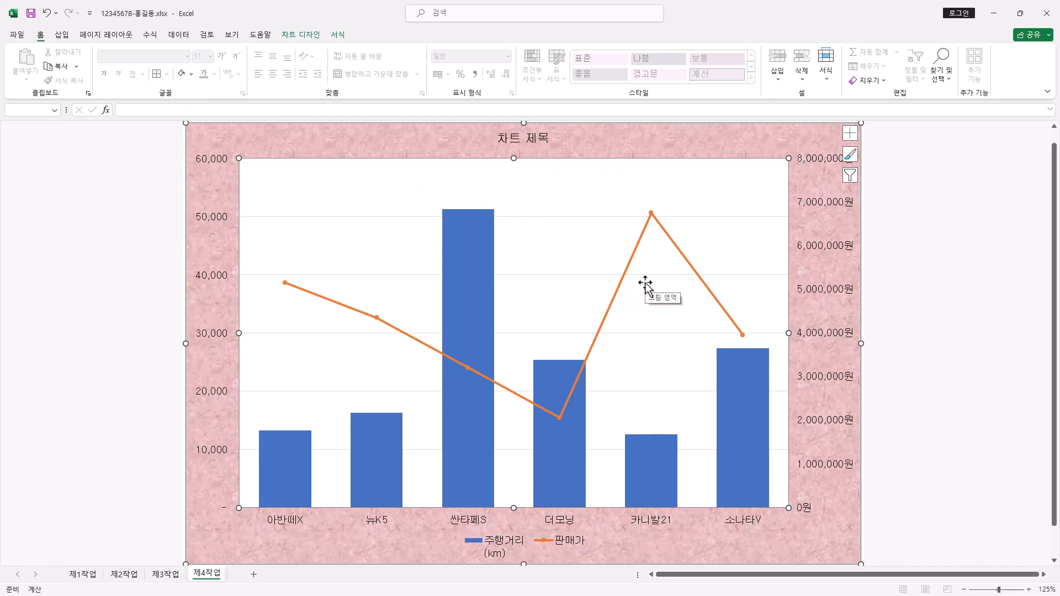
Format the chart's major horizontal gridlines as black dashed lines.
{"action": "left_click", "coordinate": [573, 217]}
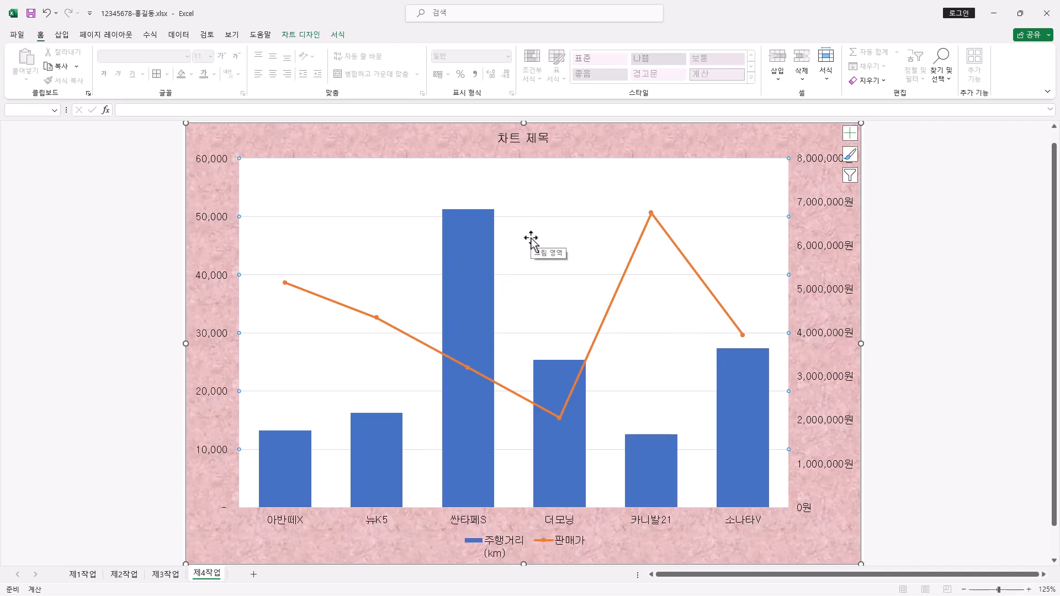
{"action": "left_click", "coordinate": [338, 34]}
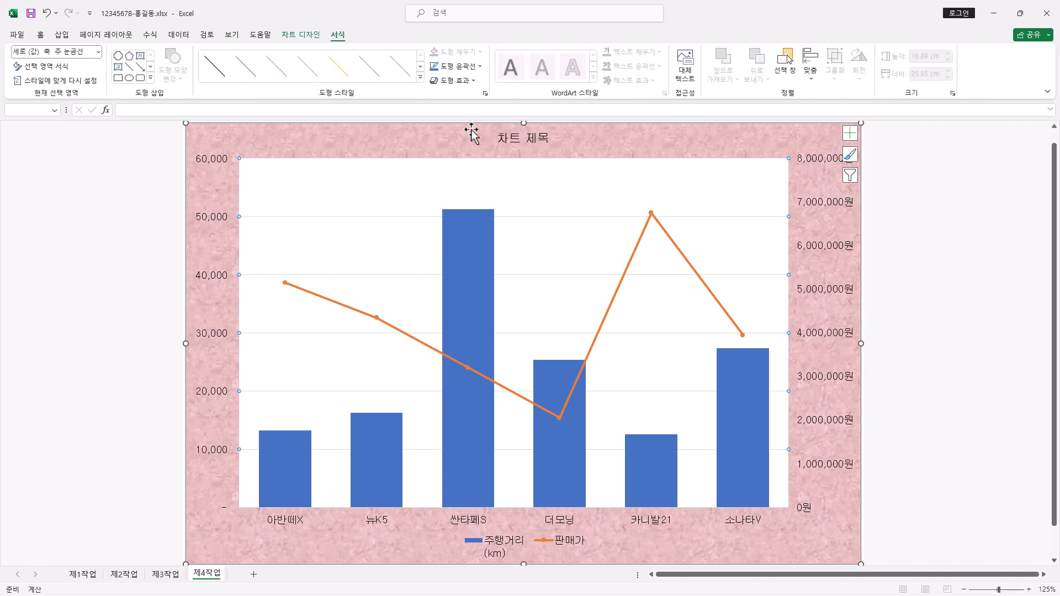
{"action": "left_click", "coordinate": [481, 68]}
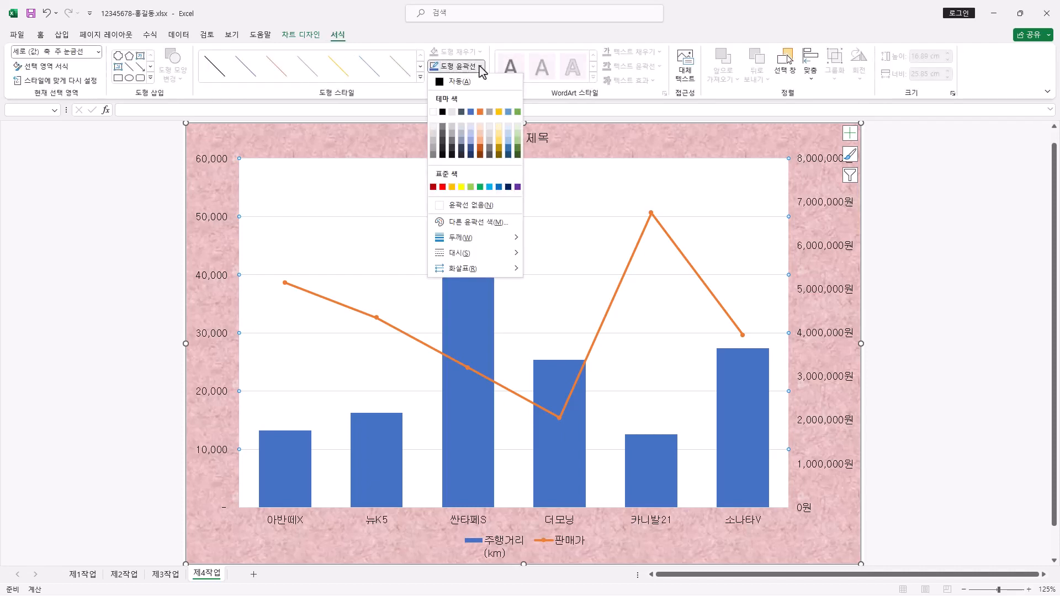
{"action": "left_click", "coordinate": [442, 112]}
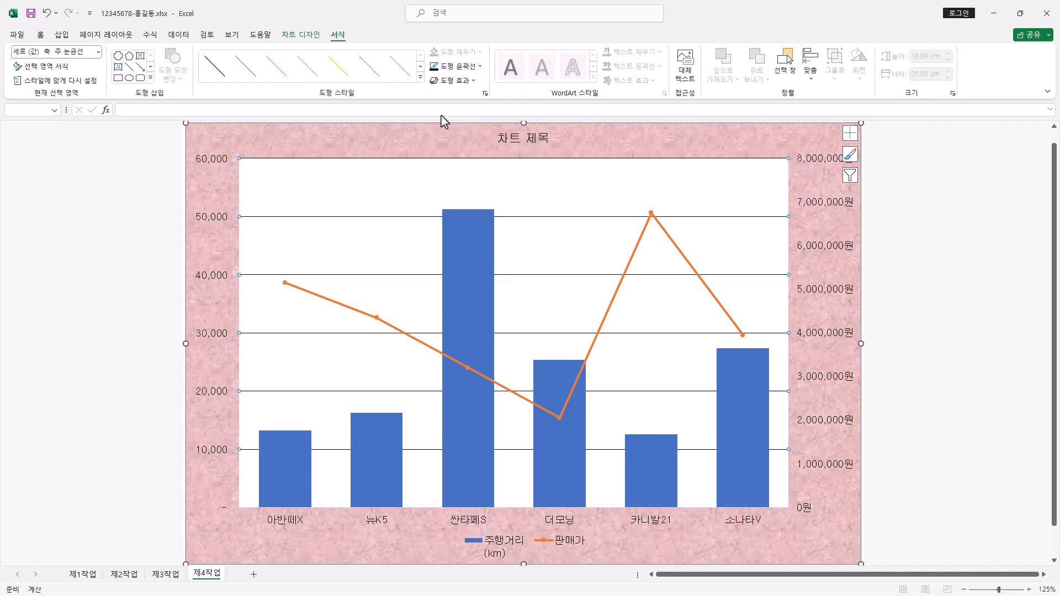
{"action": "left_click", "coordinate": [458, 66]}
{"action": "mouse_move", "coordinate": [463, 257]}
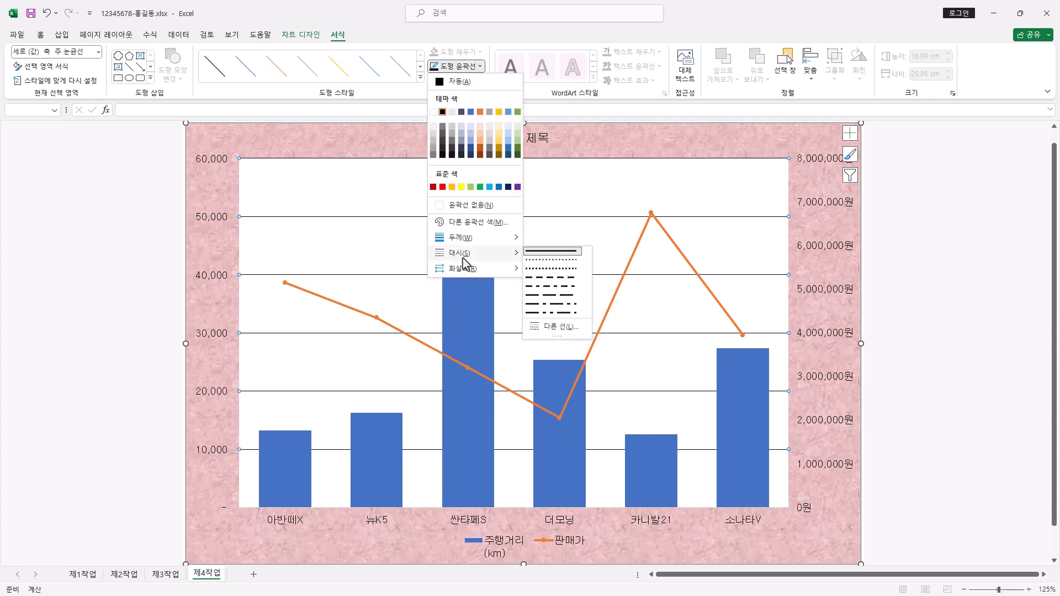
{"action": "left_click", "coordinate": [550, 278]}
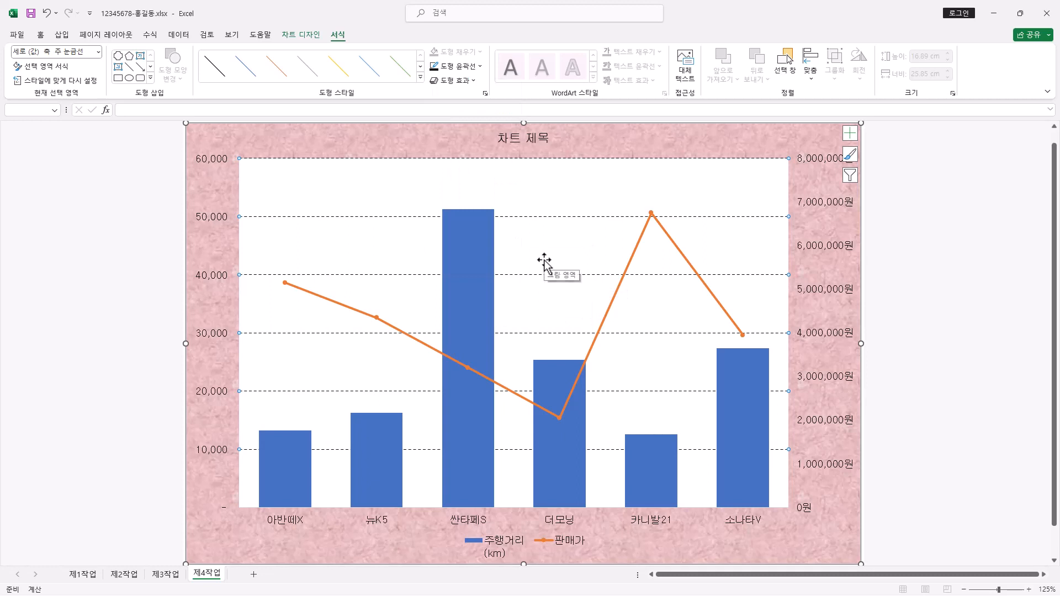
Replace the chart title text with 현대 및 기아자동차 판매관리 현황.
{"action": "left_click", "coordinate": [525, 140]}
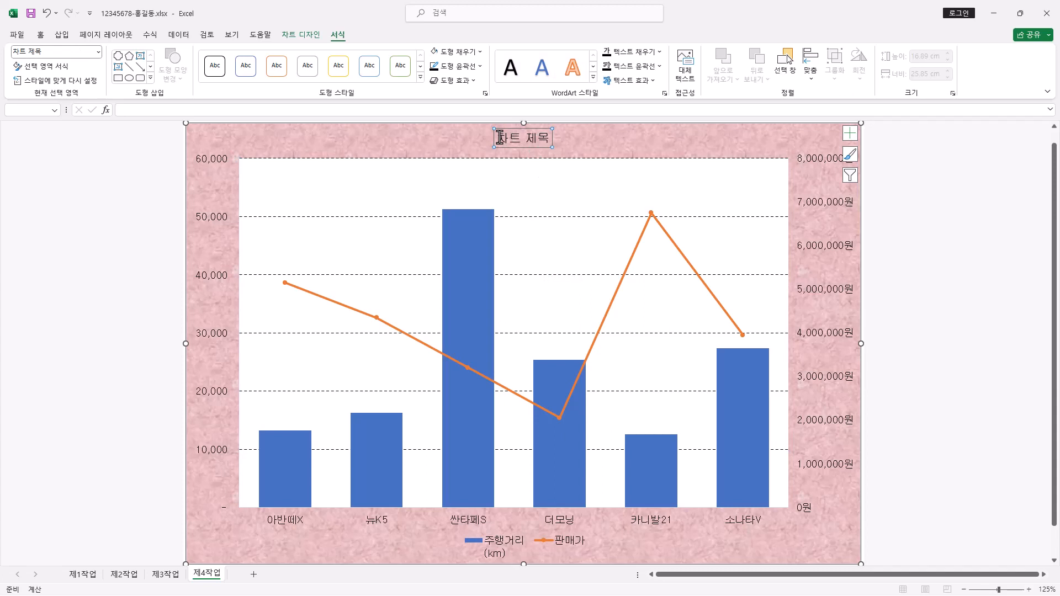
{"action": "left_click_drag", "start_coordinate": [499, 136], "coordinate": [560, 136]}
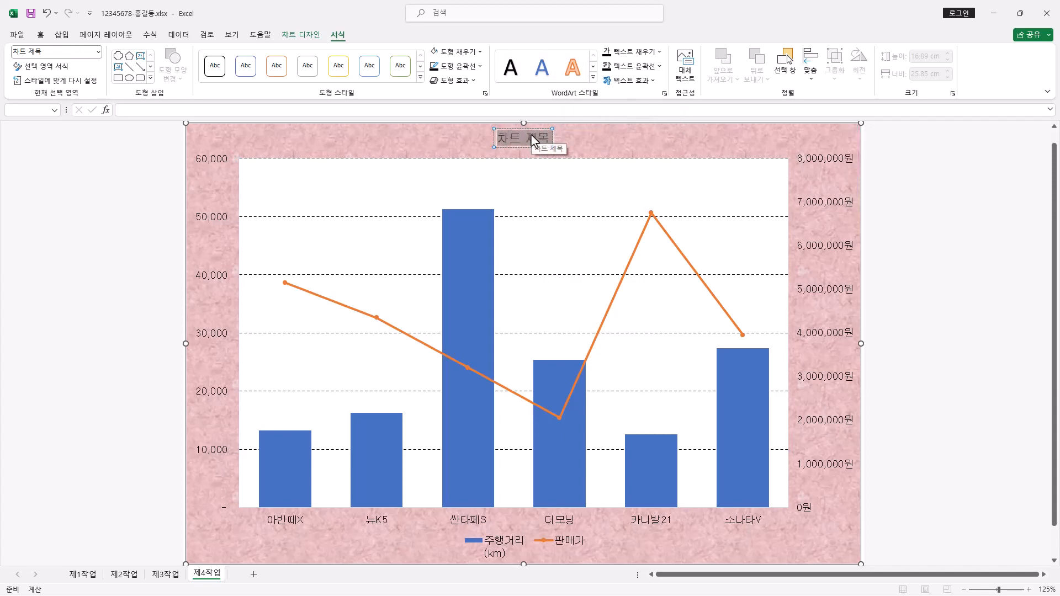
{"action": "type", "text": "현대 및 기아자동차 판매관리 현황"}
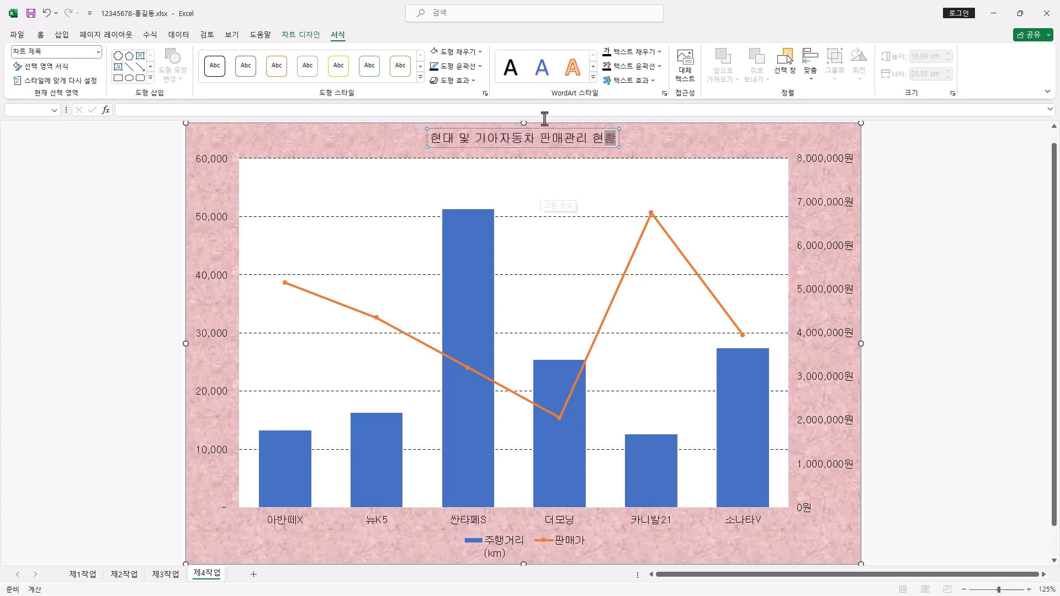
{"action": "left_click", "coordinate": [561, 148]}
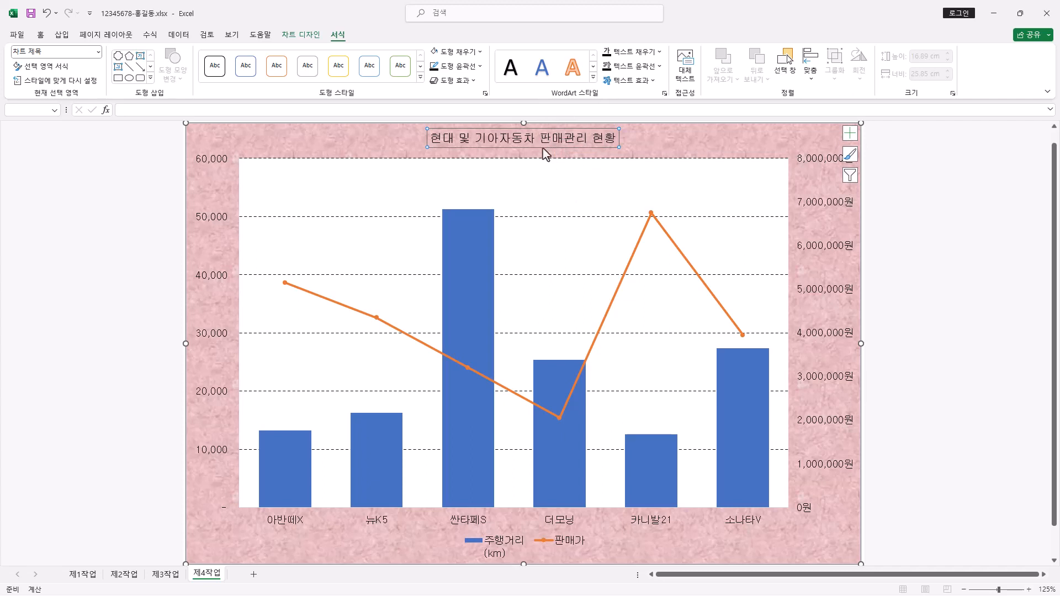
Fill the chart title box with white and give it a black outline.
{"action": "left_click", "coordinate": [478, 52]}
{"action": "left_click", "coordinate": [433, 98]}
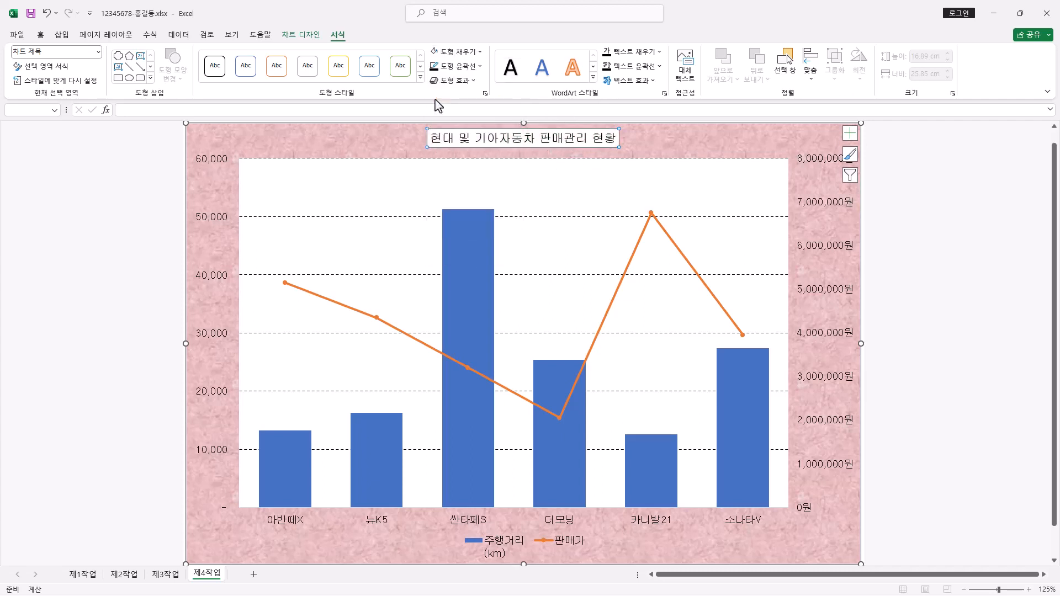
{"action": "left_click", "coordinate": [480, 66]}
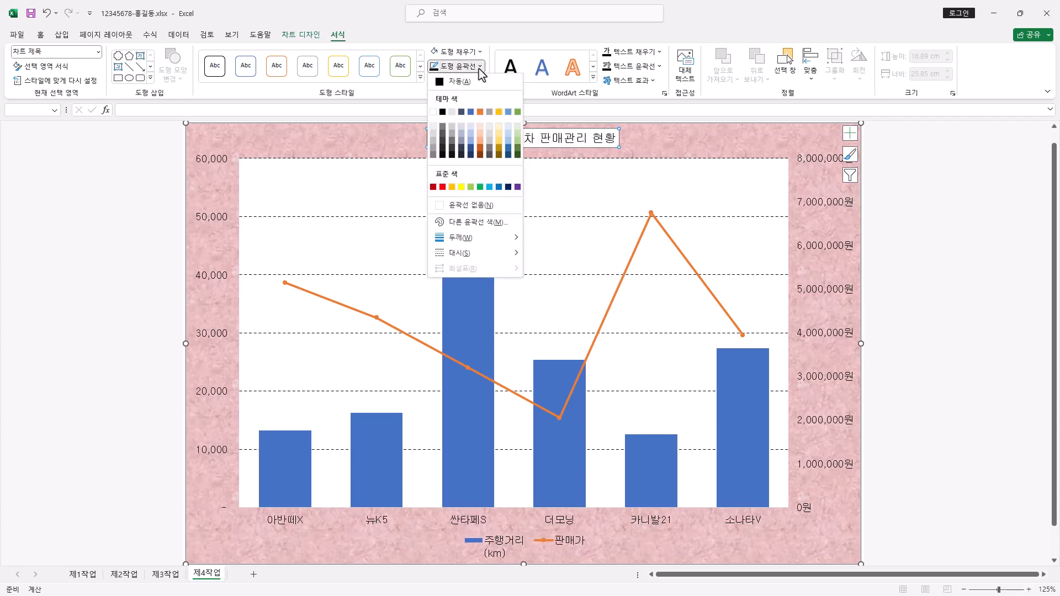
{"action": "left_click", "coordinate": [441, 112]}
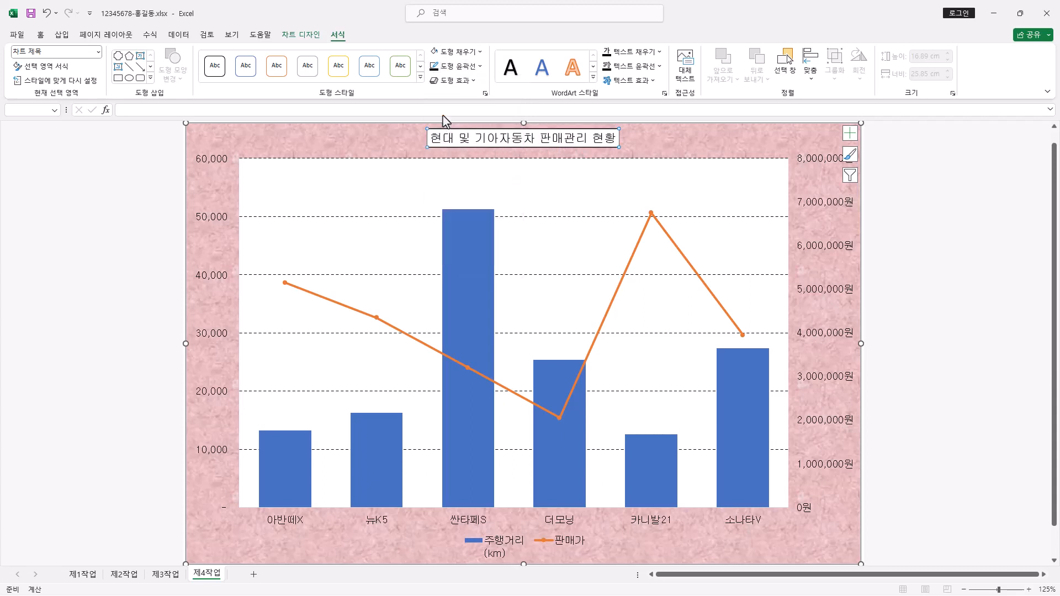
Set the chart title's font size to 20 and make it bold.
{"action": "left_click", "coordinate": [40, 35]}
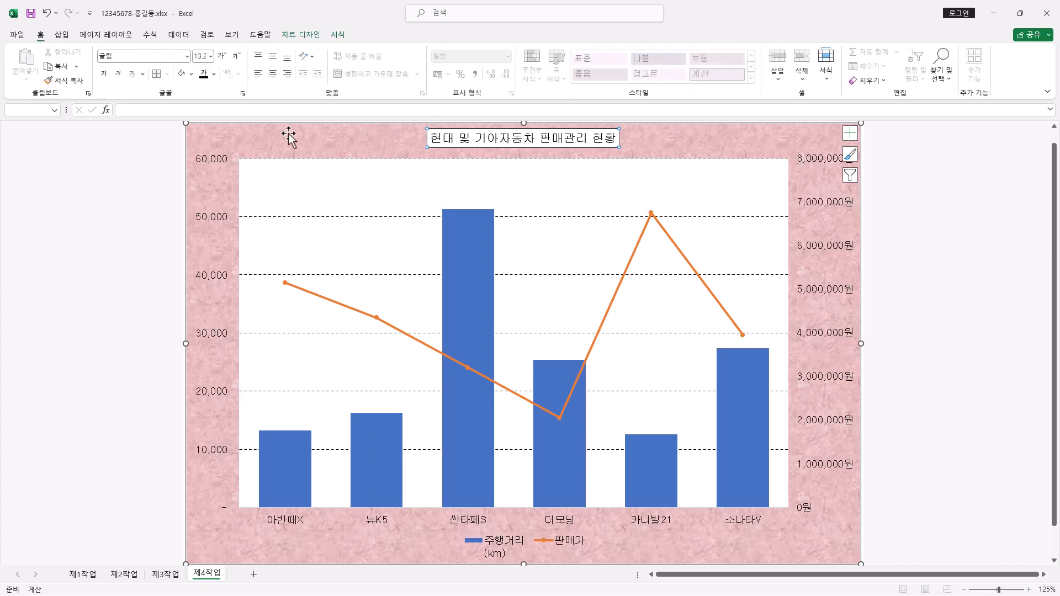
{"action": "left_click", "coordinate": [210, 56]}
{"action": "left_click", "coordinate": [200, 185]}
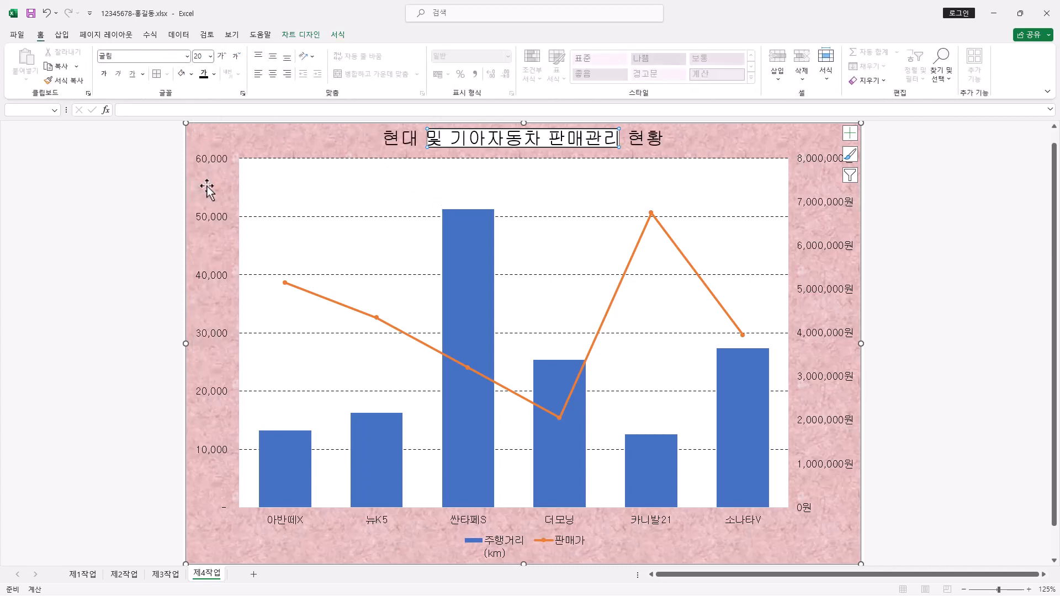
{"action": "left_click", "coordinate": [104, 74]}
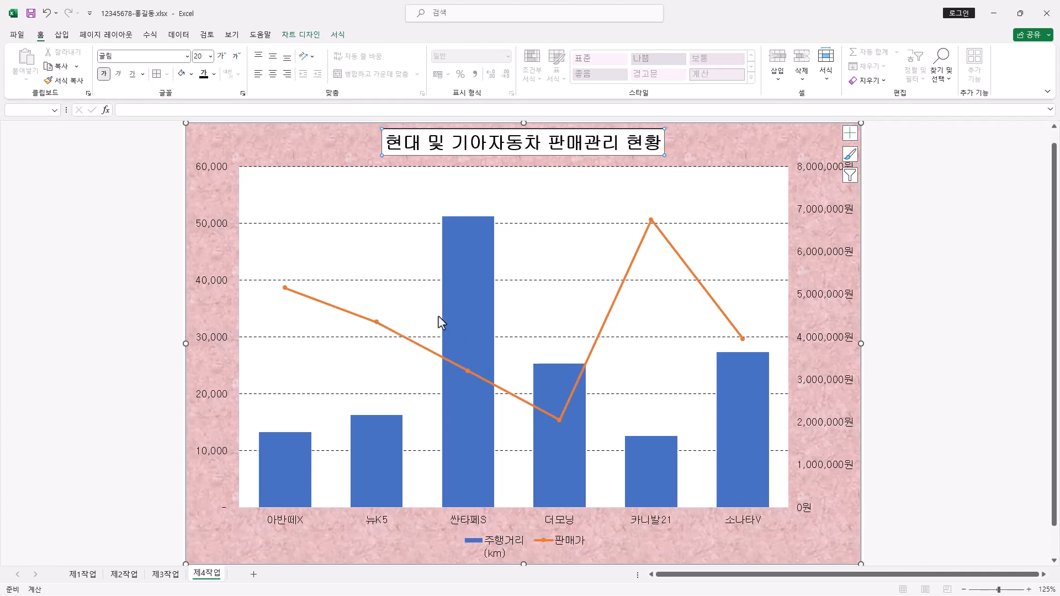
Change the 판매가 line series markers to the built-in diamond shape at size 10.
{"action": "left_click", "coordinate": [377, 323]}
{"action": "right_click", "coordinate": [376, 323]}
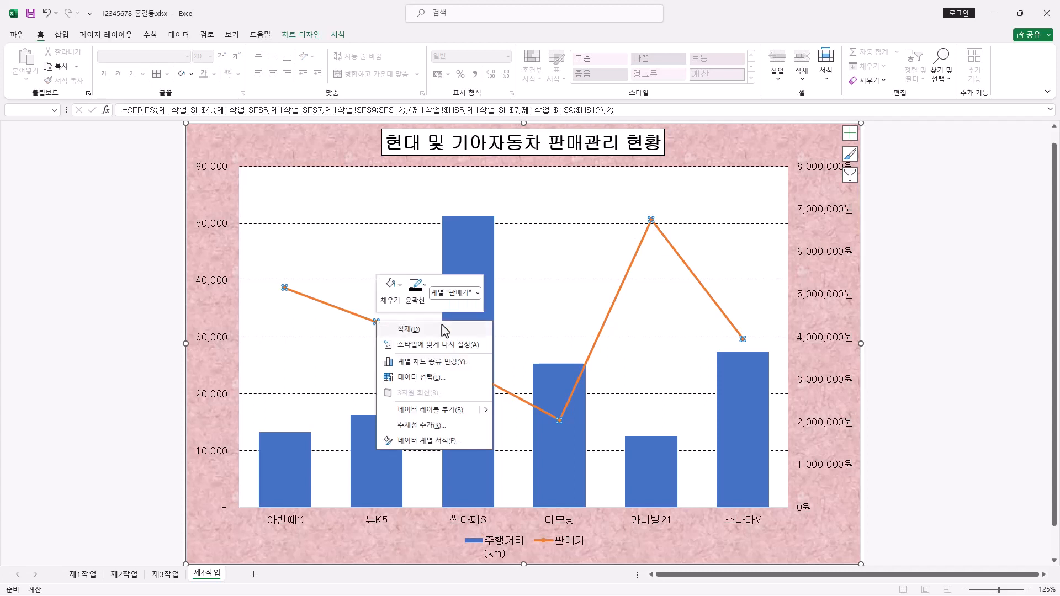
{"action": "left_click", "coordinate": [438, 440]}
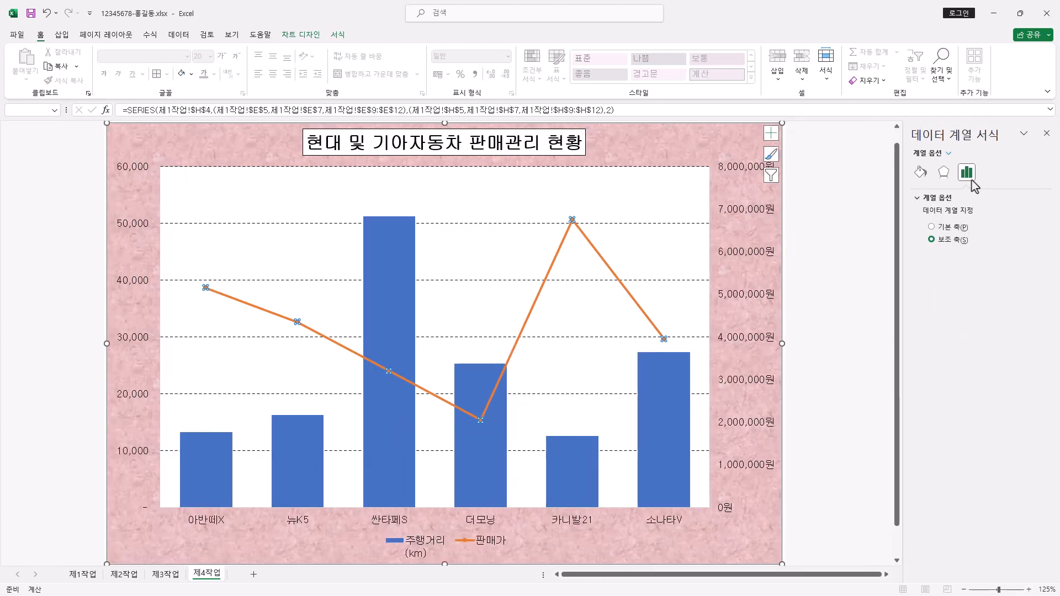
{"action": "left_click", "coordinate": [921, 174]}
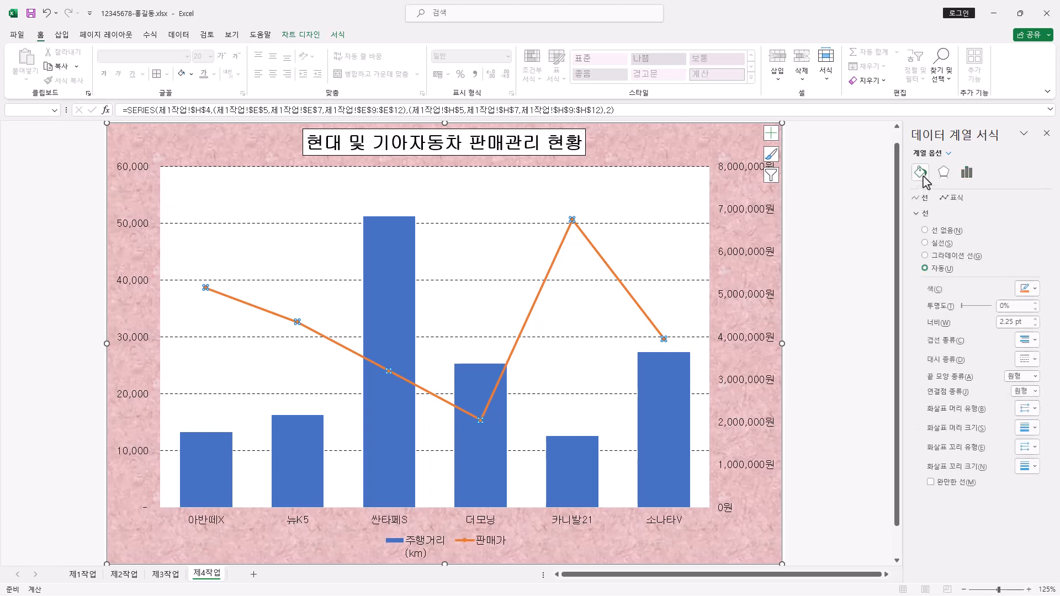
{"action": "left_click", "coordinate": [956, 199]}
{"action": "left_click", "coordinate": [923, 215]}
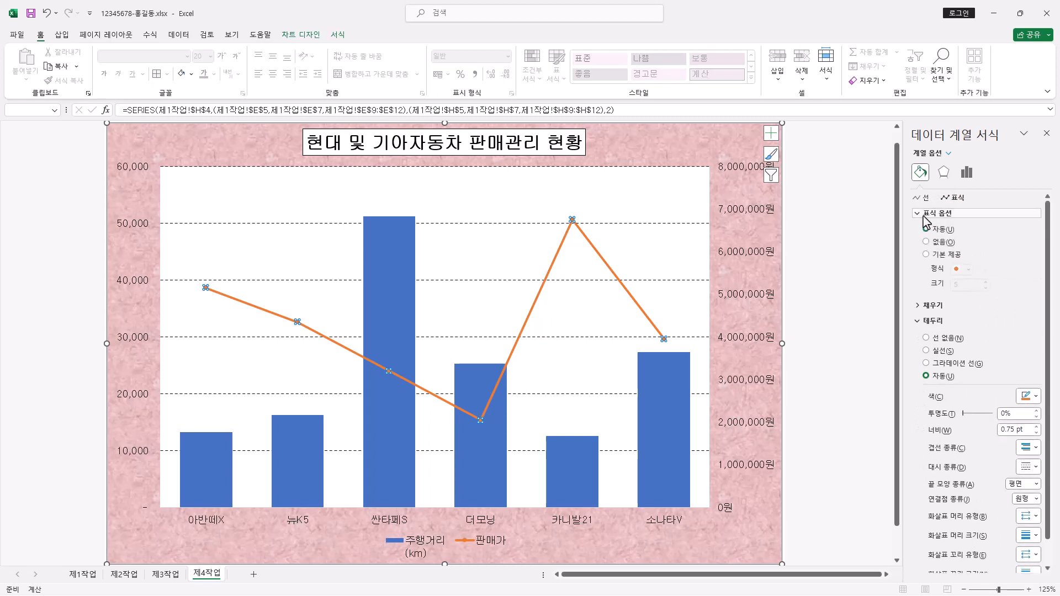
{"action": "left_click", "coordinate": [942, 259]}
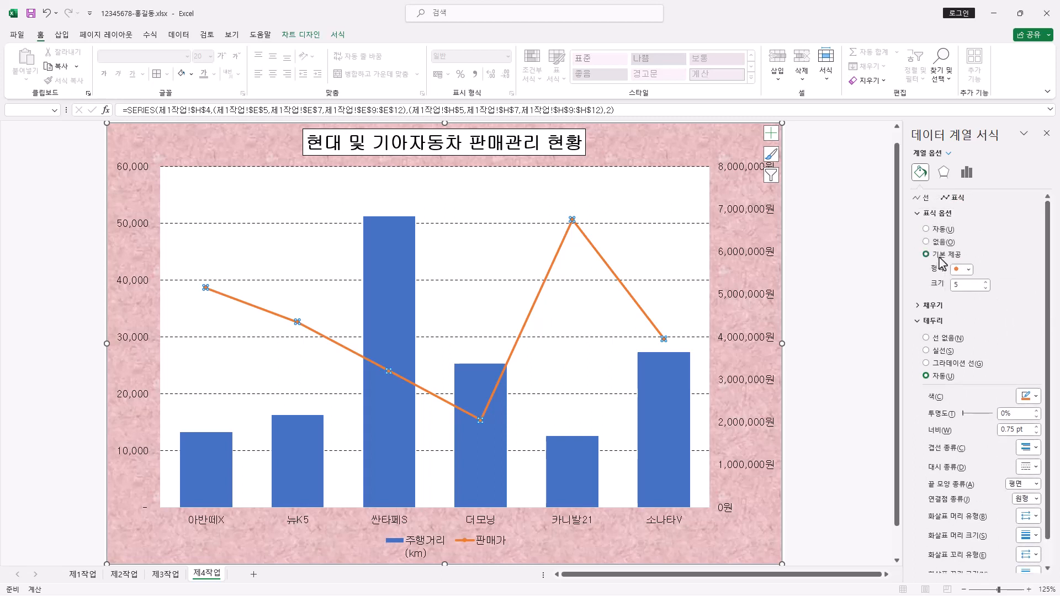
{"action": "left_click", "coordinate": [968, 270]}
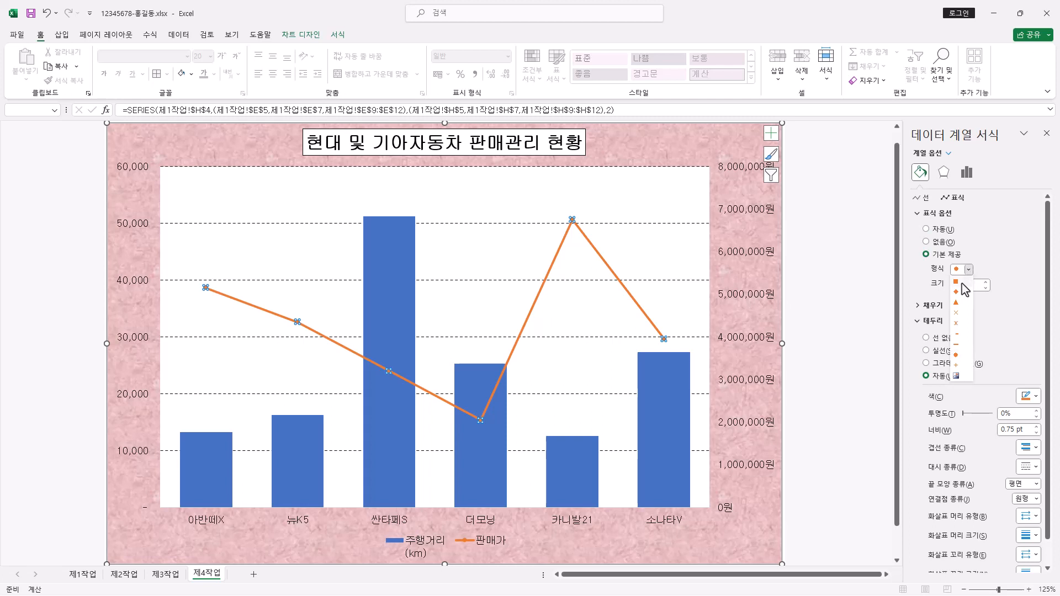
{"action": "left_click", "coordinate": [955, 292]}
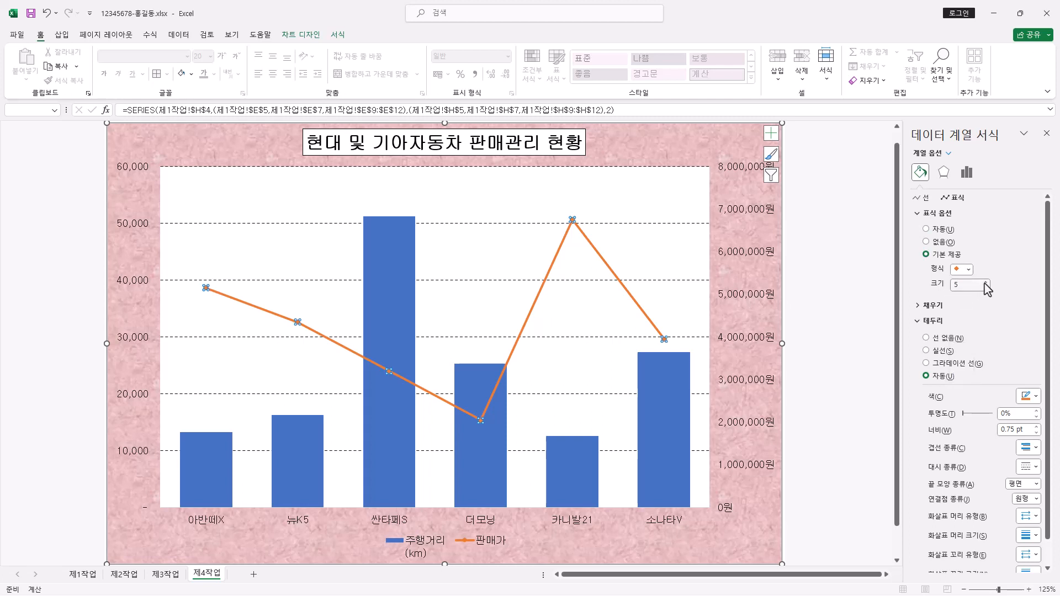
{"action": "left_click", "coordinate": [986, 283]}
{"action": "left_click", "coordinate": [987, 282]}
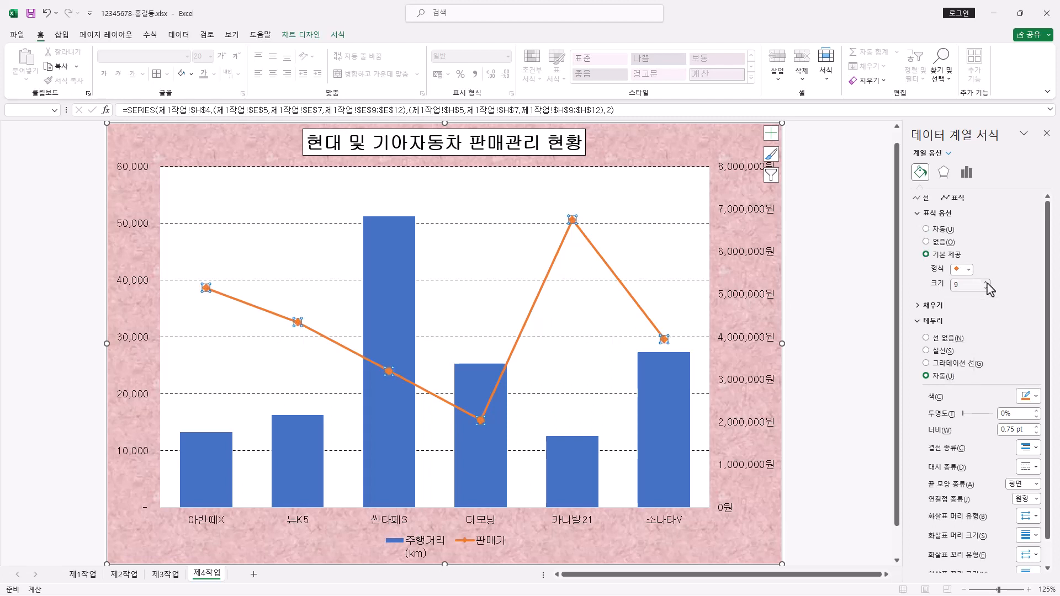
{"action": "left_click", "coordinate": [986, 282]}
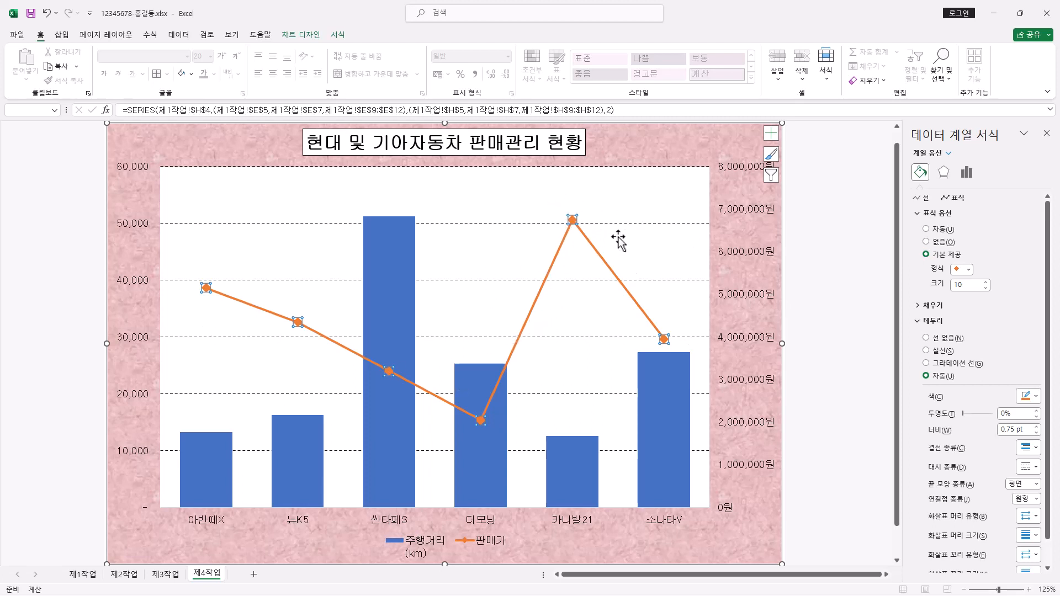
Add a data label to only the 카니발21 point of the 판매가 line series.
{"action": "left_click", "coordinate": [572, 221]}
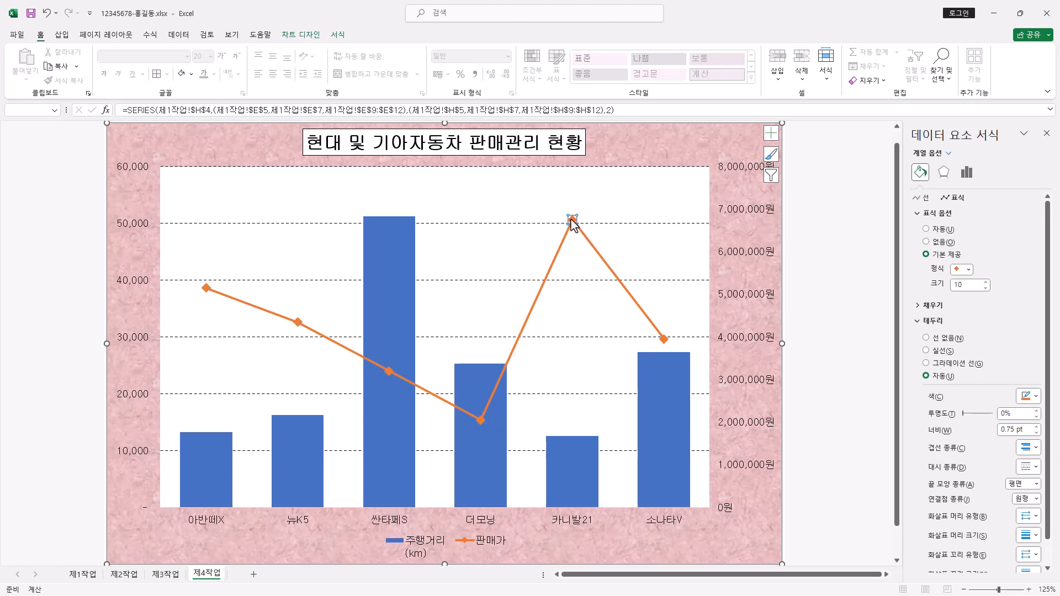
{"action": "right_click", "coordinate": [573, 220]}
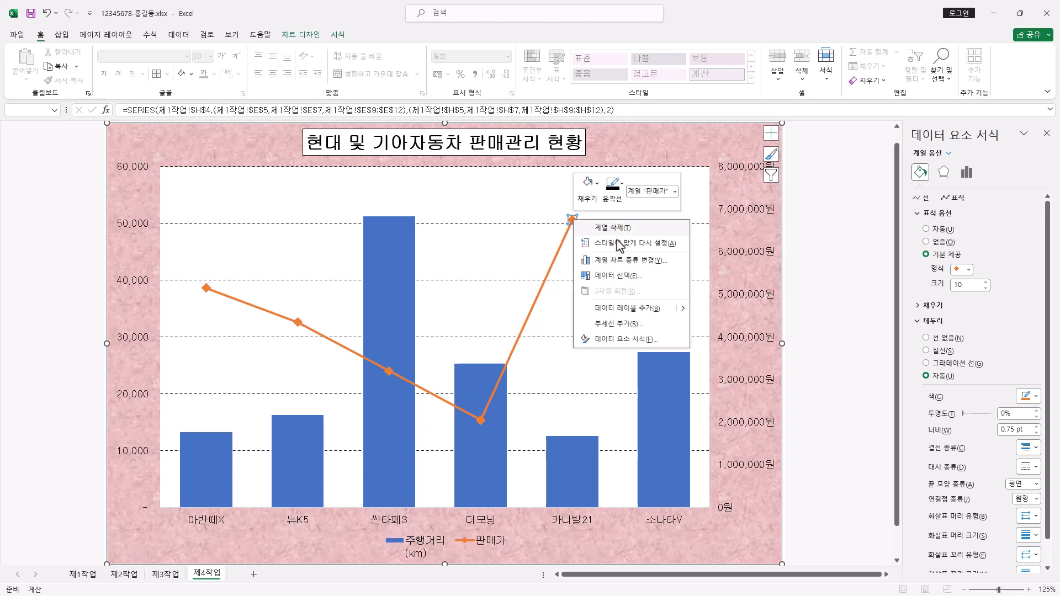
{"action": "left_click", "coordinate": [644, 314]}
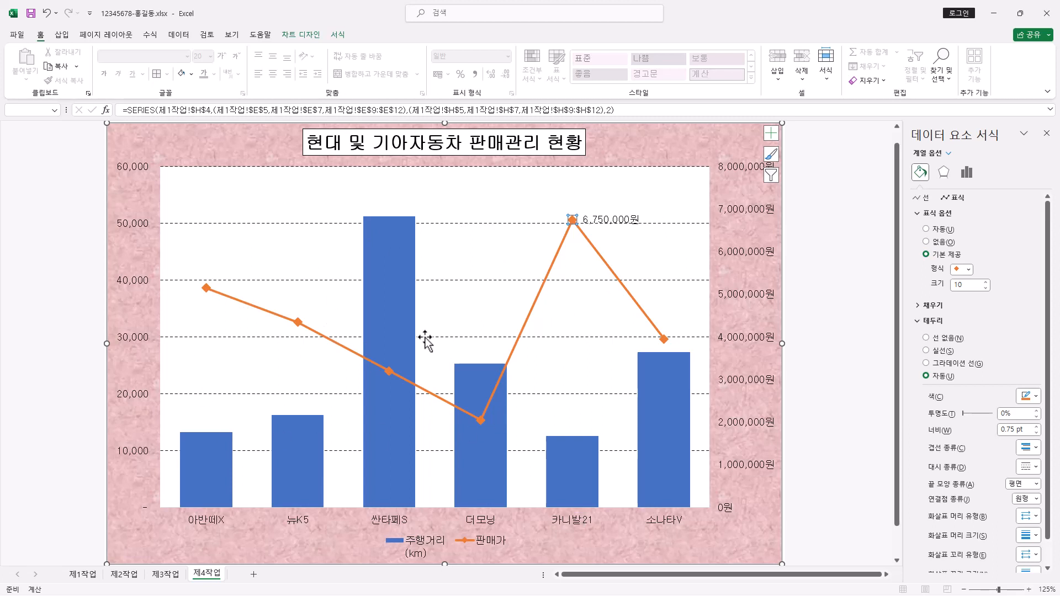
Apply a black outline to the primary vertical, secondary vertical and horizontal axes of the chart.
{"action": "left_click", "coordinate": [129, 228]}
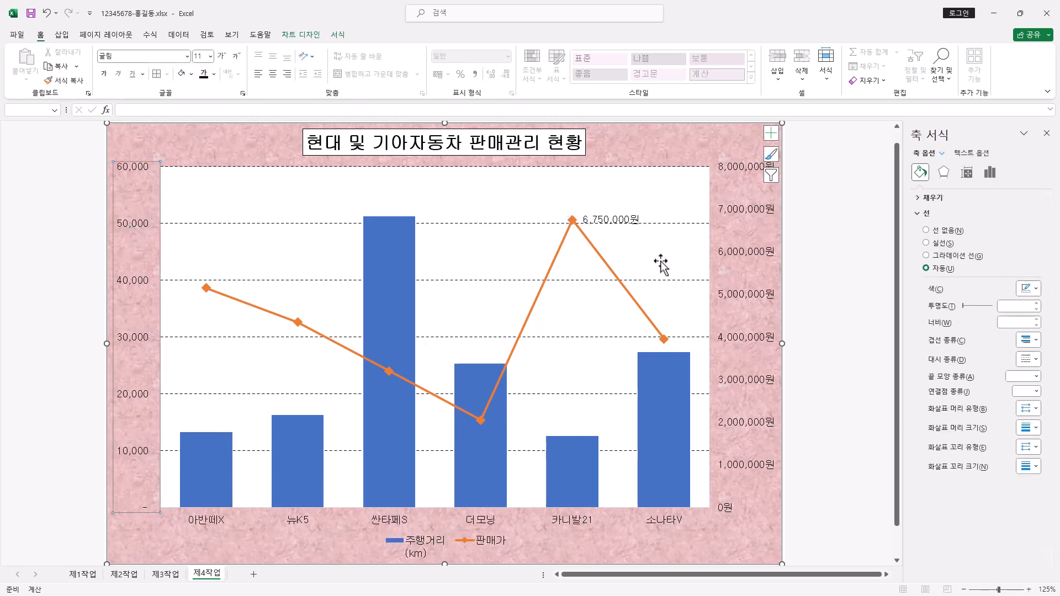
{"action": "left_click", "coordinate": [338, 34]}
{"action": "left_click", "coordinate": [456, 65]}
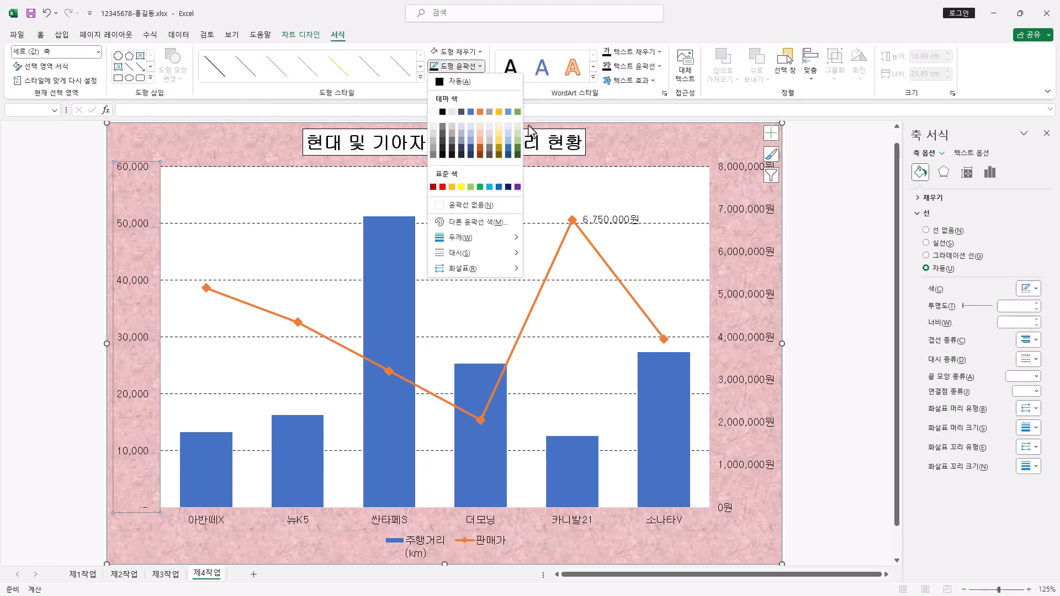
{"action": "left_click", "coordinate": [442, 112]}
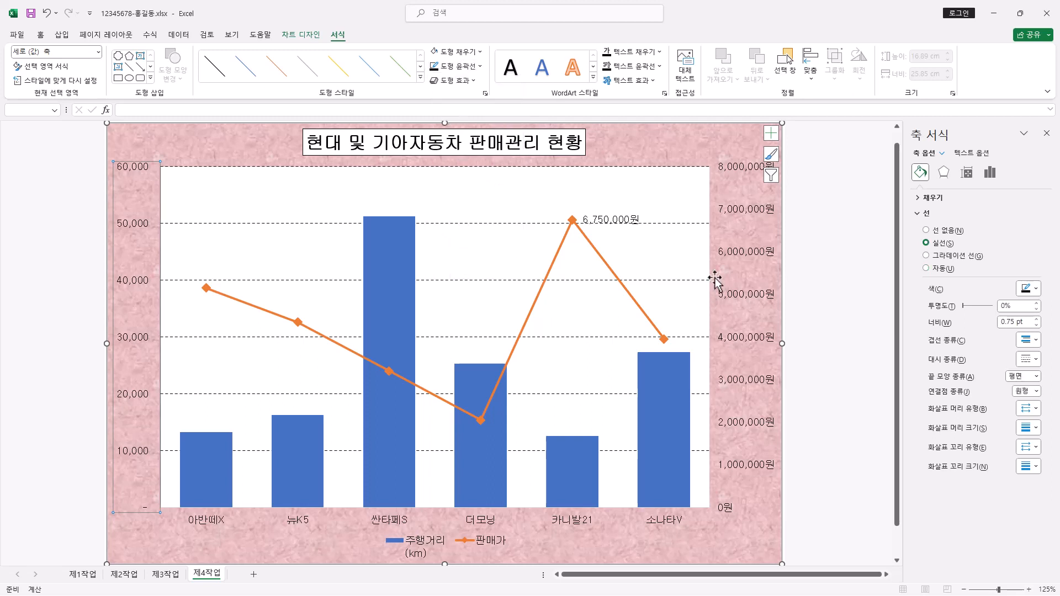
{"action": "left_click", "coordinate": [746, 288]}
{"action": "left_click", "coordinate": [470, 67]}
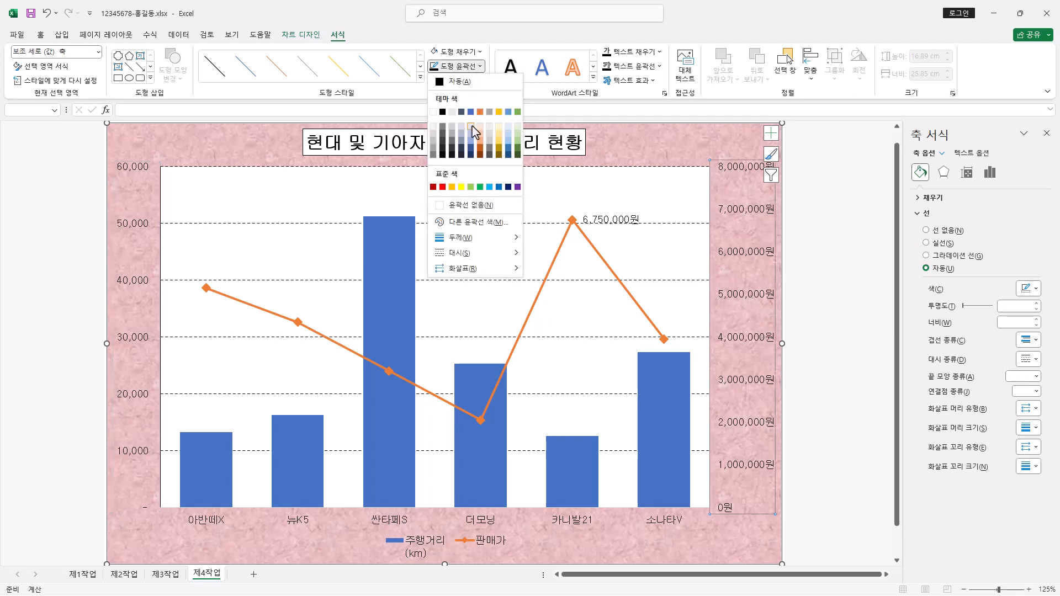
{"action": "left_click", "coordinate": [444, 112]}
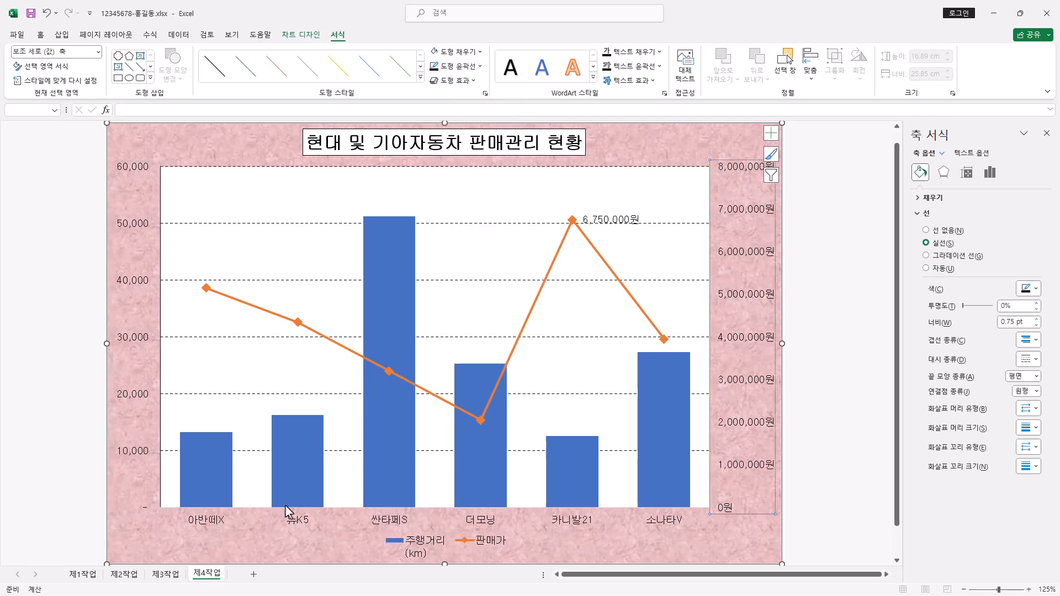
{"action": "left_click", "coordinate": [581, 522]}
{"action": "left_click", "coordinate": [470, 66]}
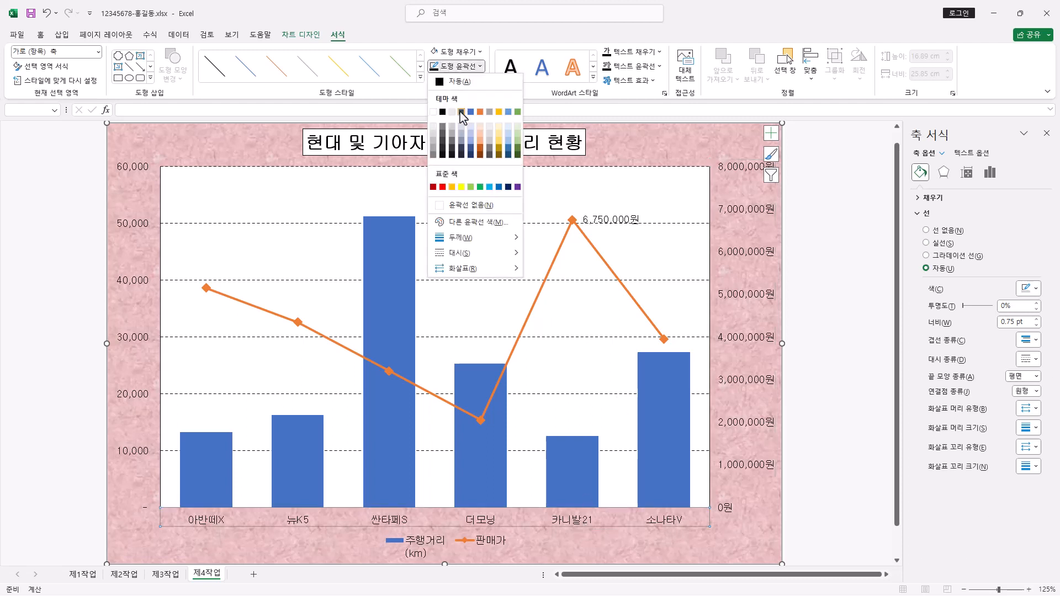
{"action": "left_click", "coordinate": [444, 112]}
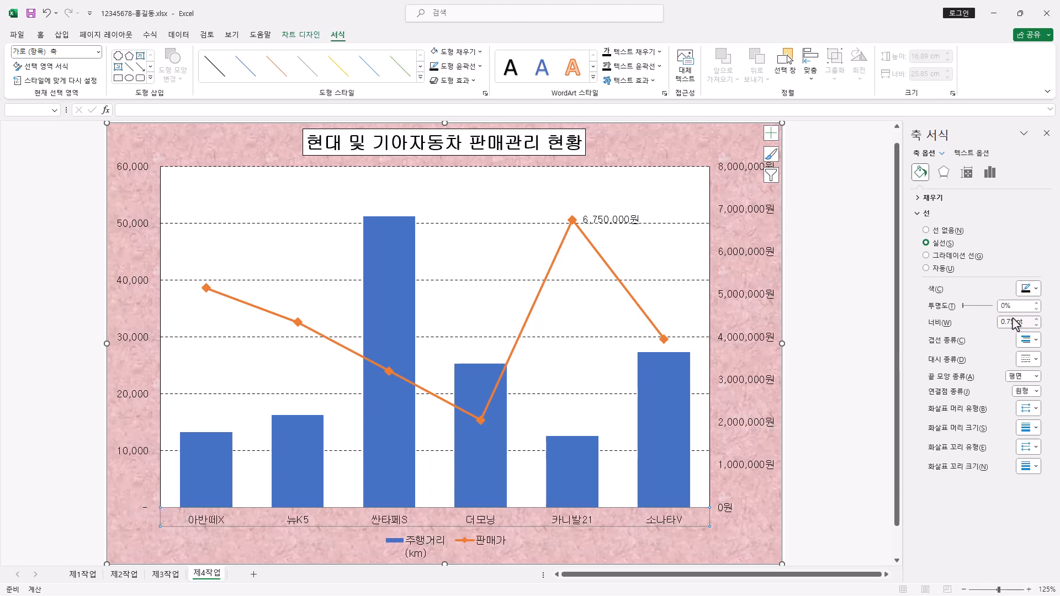
Check the number format settings of the chart's primary vertical axis.
{"action": "left_click", "coordinate": [48, 402]}
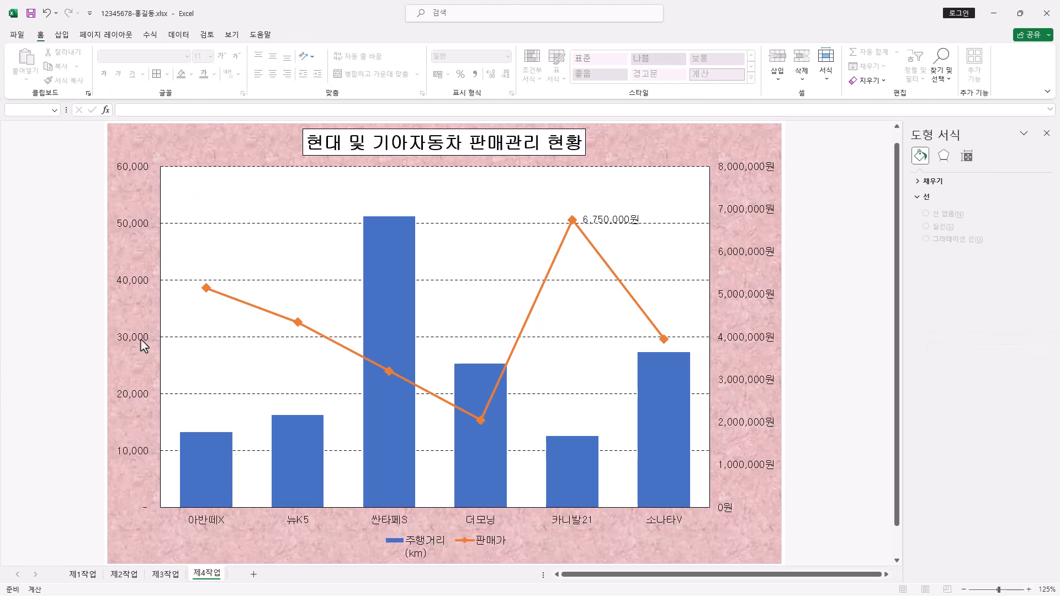
{"action": "left_click", "coordinate": [142, 457]}
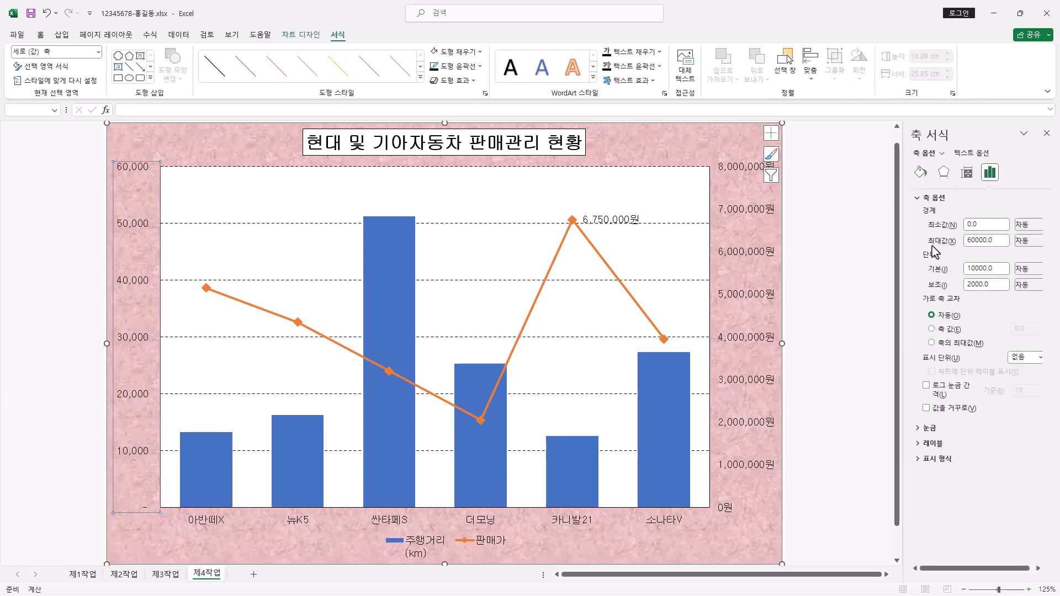
{"action": "left_click", "coordinate": [921, 459]}
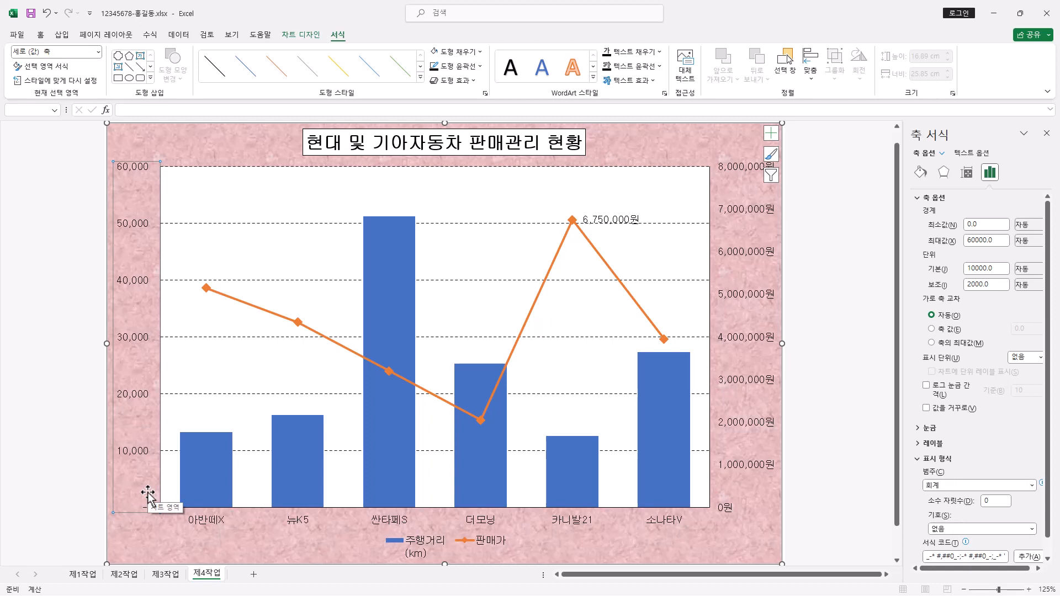
Set the secondary vertical axis's major unit to 2000000 and its major tick marks to 바깥쪽 (outside).
{"action": "left_click", "coordinate": [757, 342]}
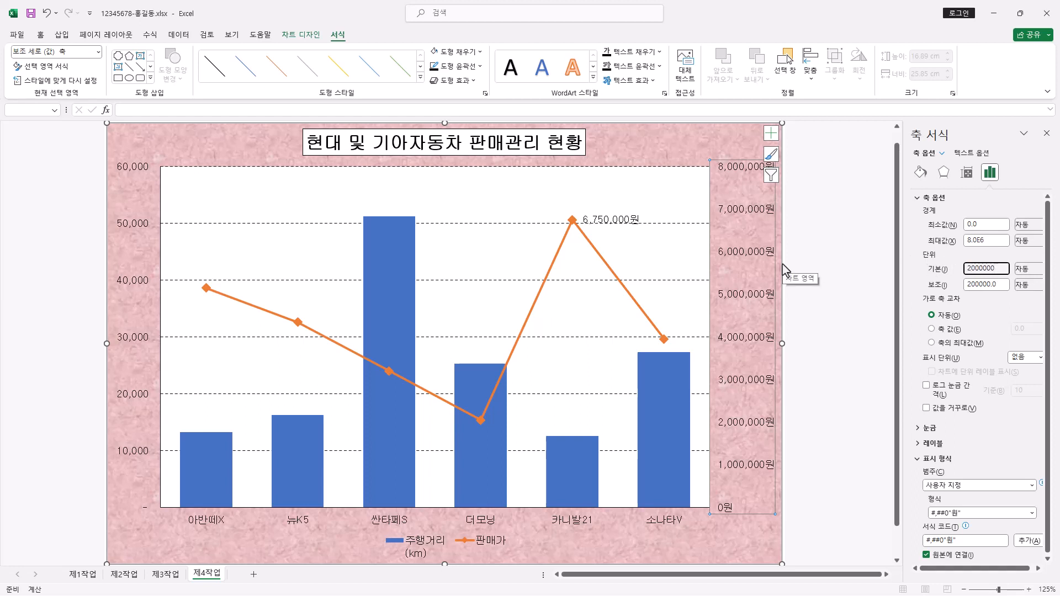
{"action": "key", "text": "Return"}
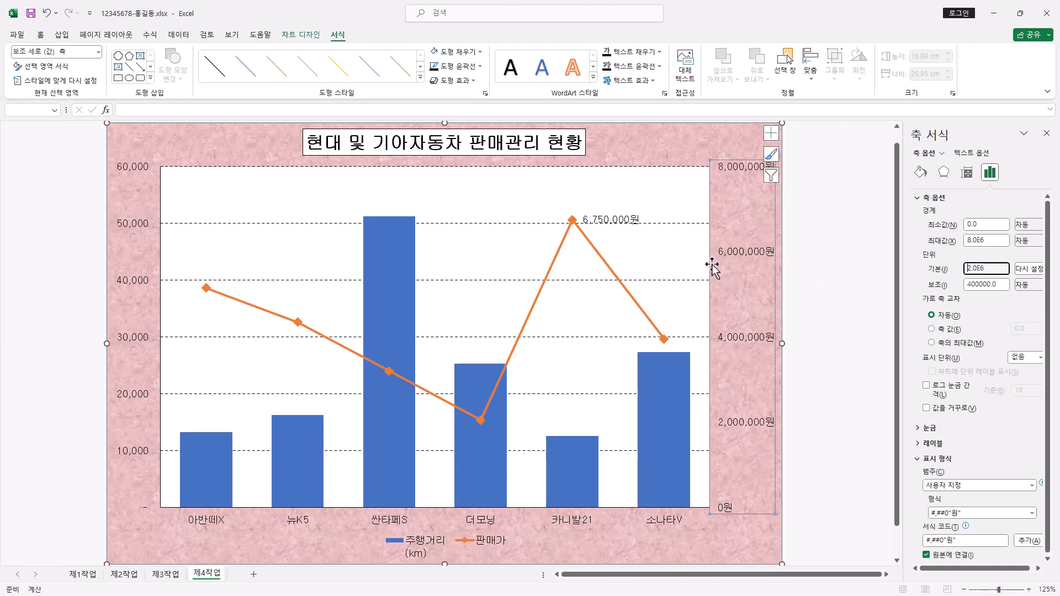
{"action": "left_click", "coordinate": [918, 428]}
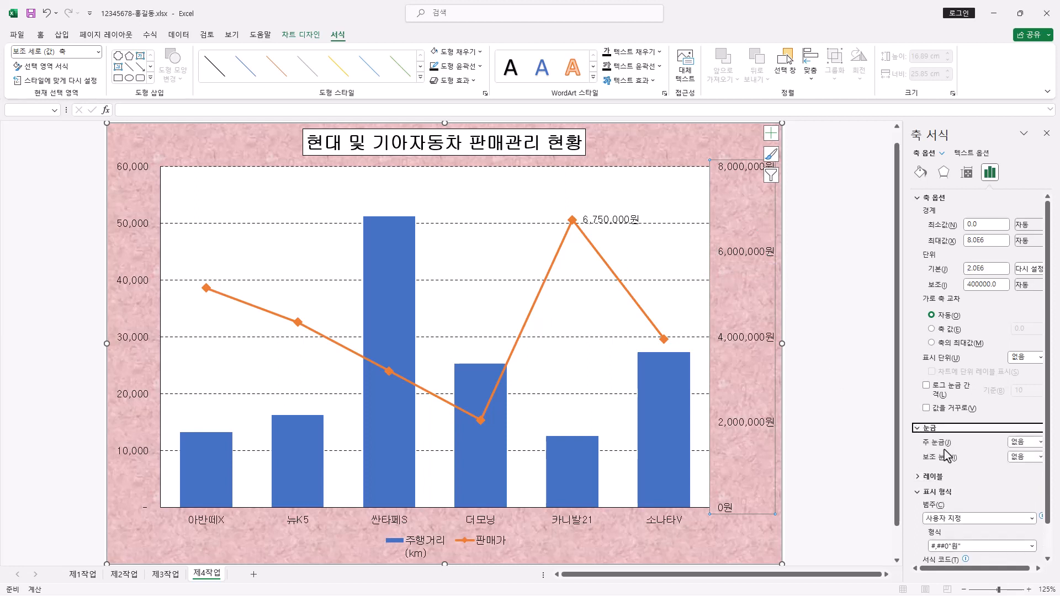
{"action": "left_click", "coordinate": [1040, 442]}
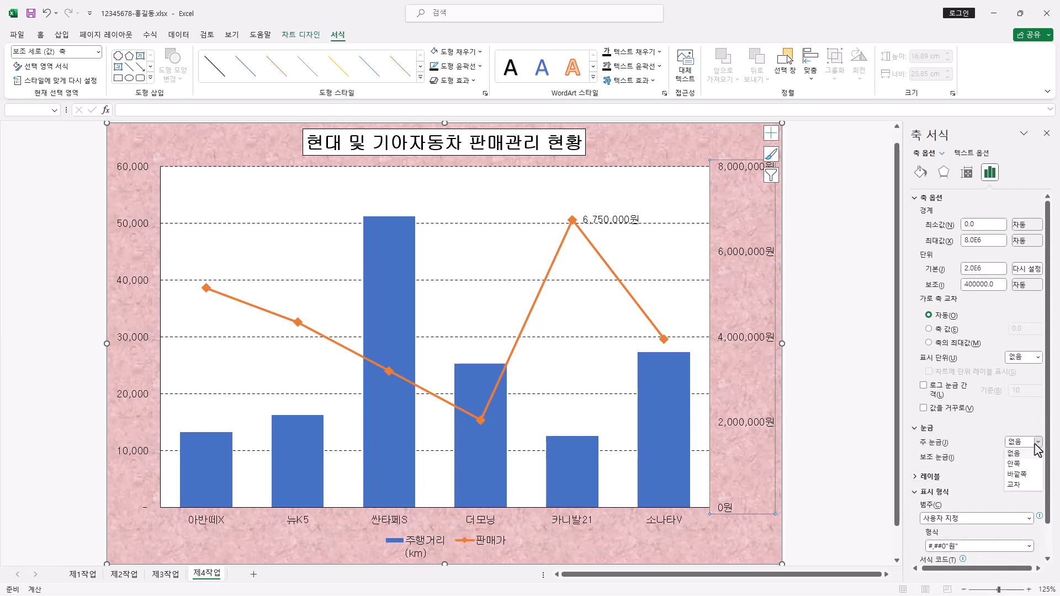
{"action": "left_click", "coordinate": [1031, 474]}
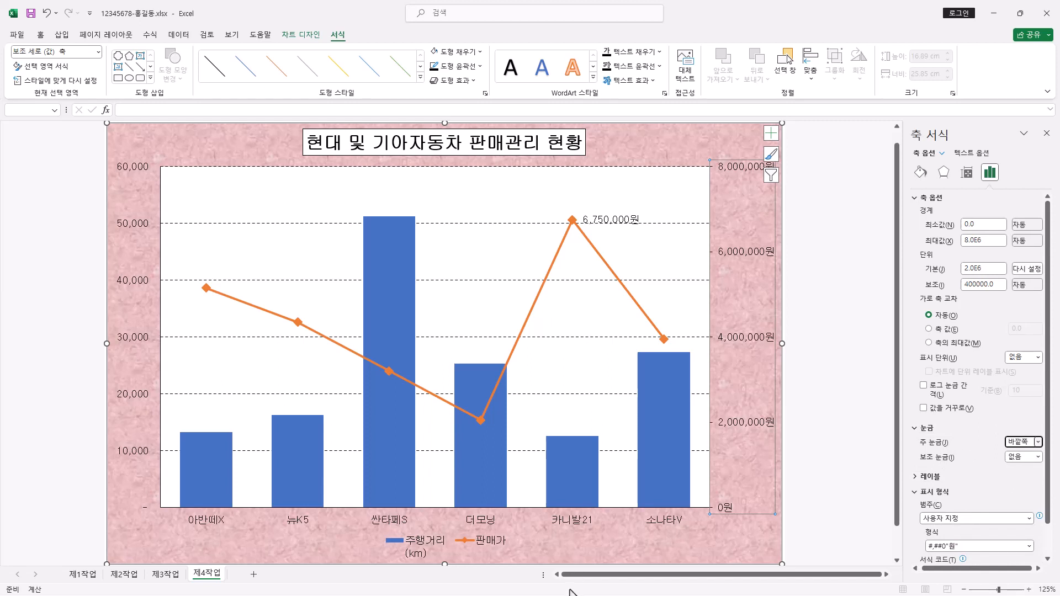
Rename the mileage series in the chart's data source to 주행거리(km) so its legend entry fits on one line.
{"action": "left_click", "coordinate": [427, 546]}
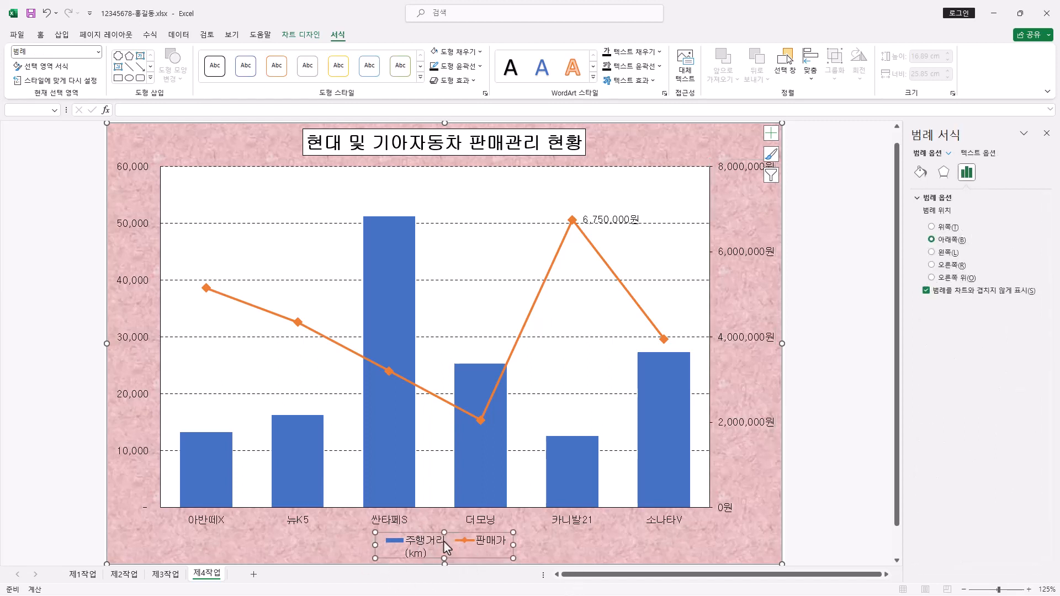
{"action": "right_click", "coordinate": [443, 541]}
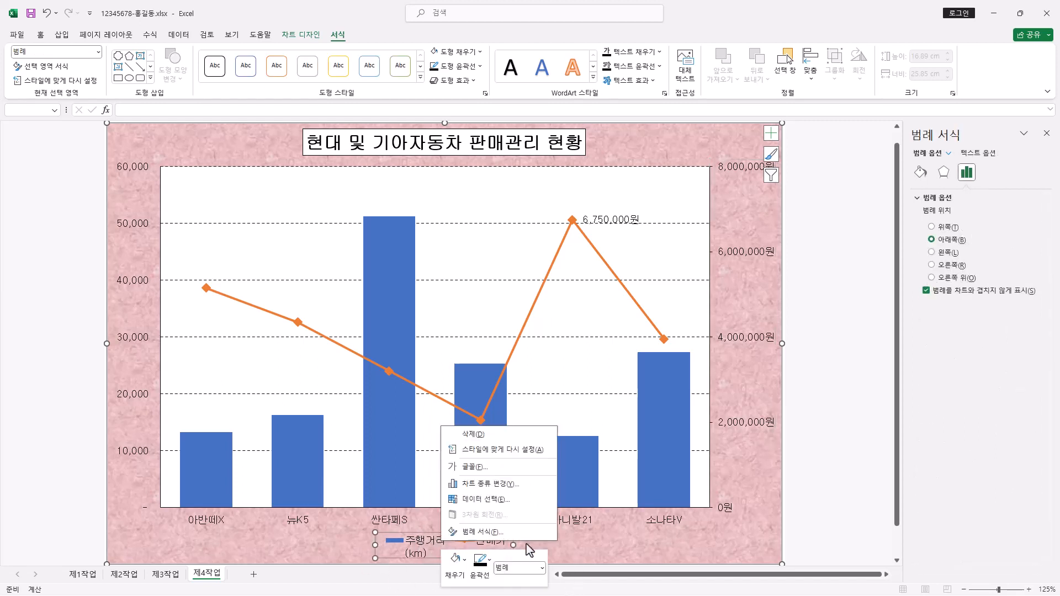
{"action": "left_click", "coordinate": [518, 502]}
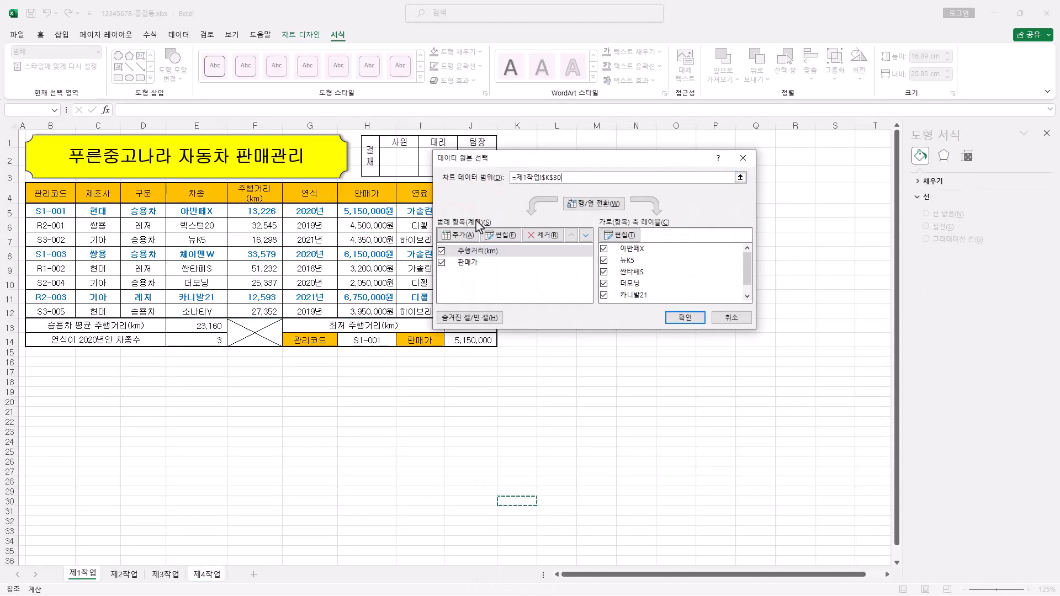
{"action": "left_click", "coordinate": [472, 252]}
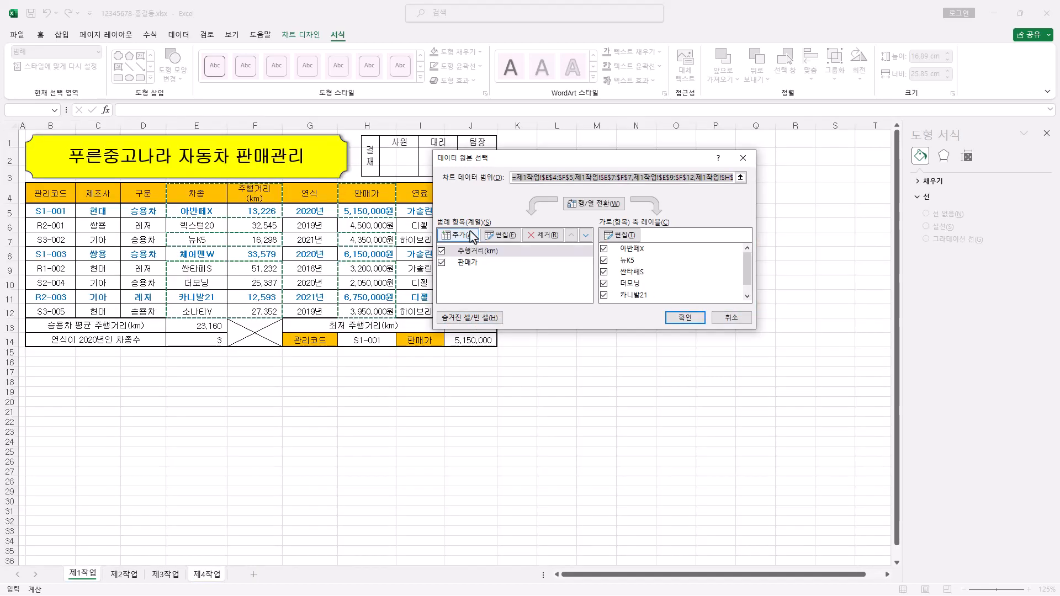
{"action": "left_click", "coordinate": [488, 253]}
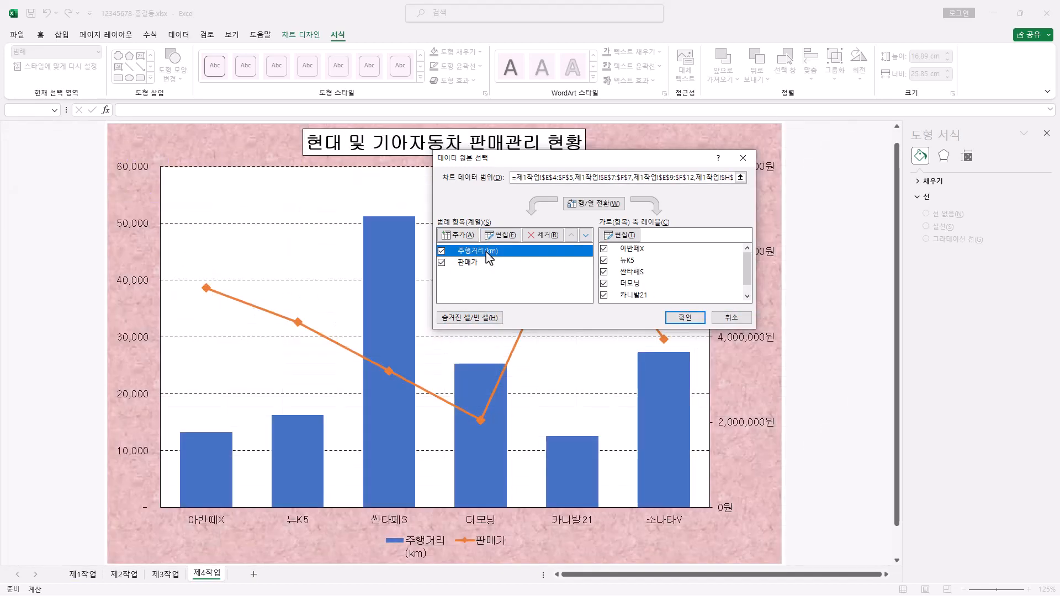
{"action": "left_click", "coordinate": [503, 237]}
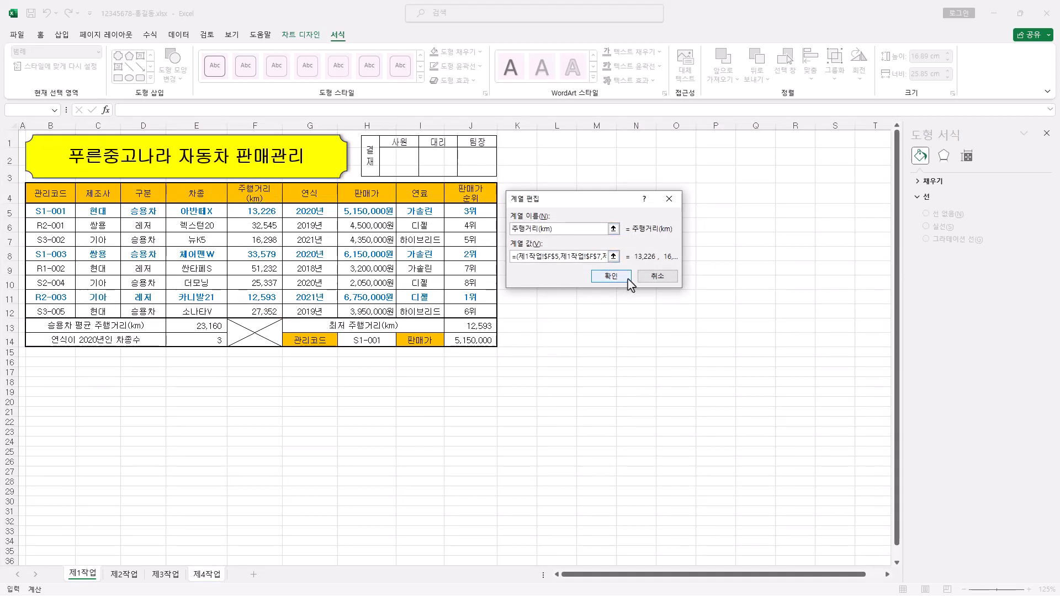
{"action": "left_click", "coordinate": [610, 276]}
{"action": "left_click", "coordinate": [684, 318]}
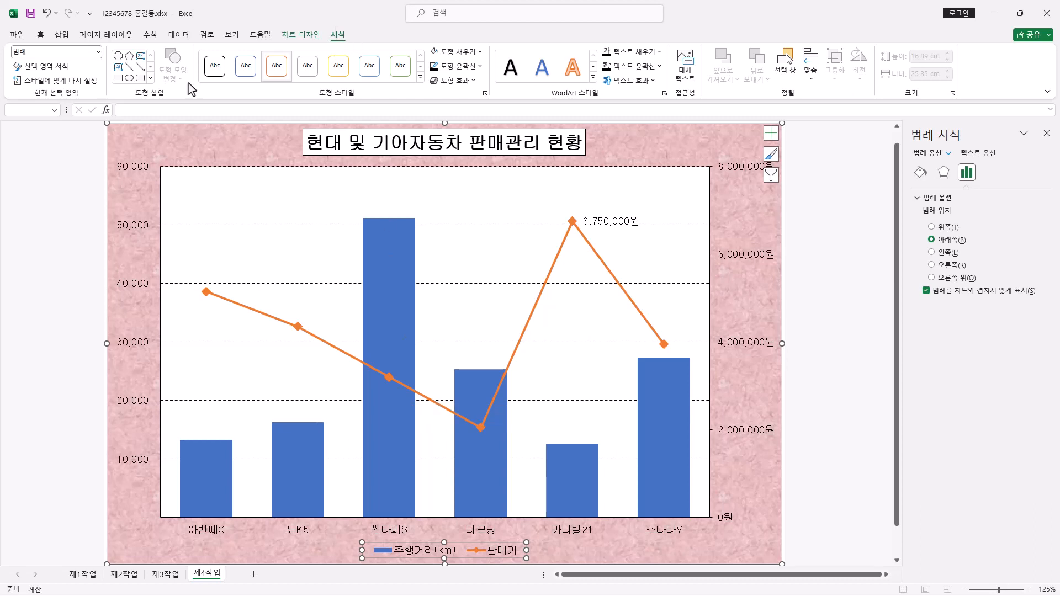
Draw a rounded rectangular speech bubble about 3.9 by 1.7 cm above the 뉴K5 column, with its tail pointing at that column.
{"action": "left_click", "coordinate": [151, 78]}
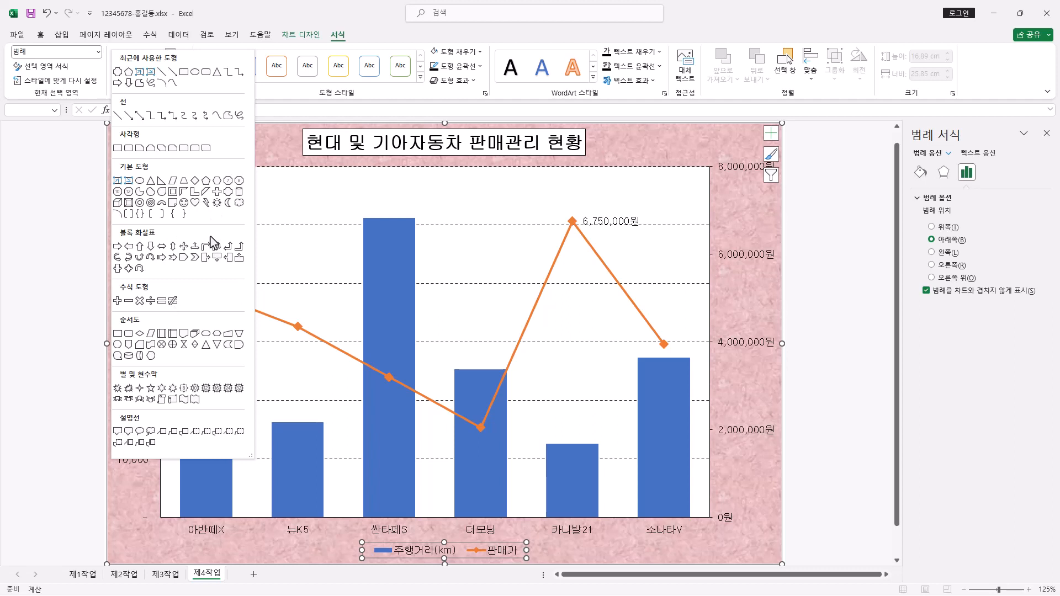
{"action": "left_click", "coordinate": [128, 431]}
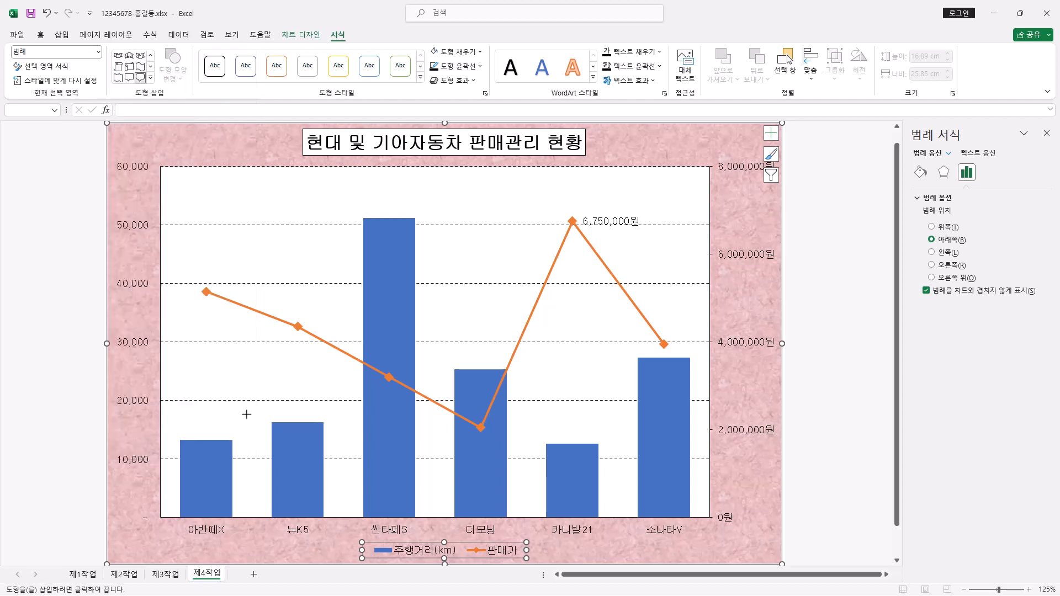
{"action": "left_click_drag", "start_coordinate": [222, 352], "coordinate": [324, 395]}
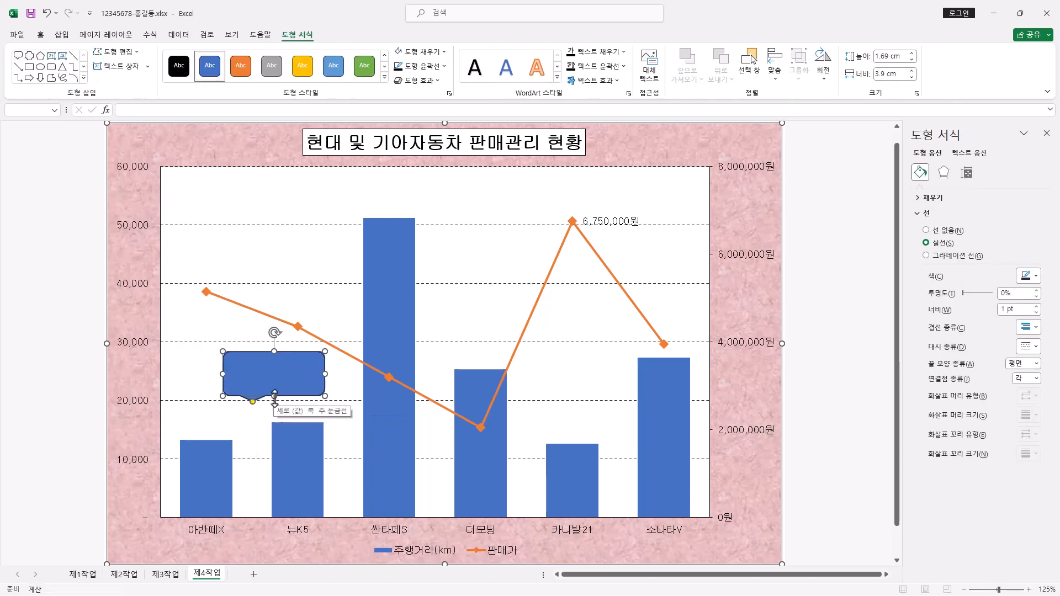
{"action": "left_click_drag", "start_coordinate": [252, 401], "coordinate": [306, 413]}
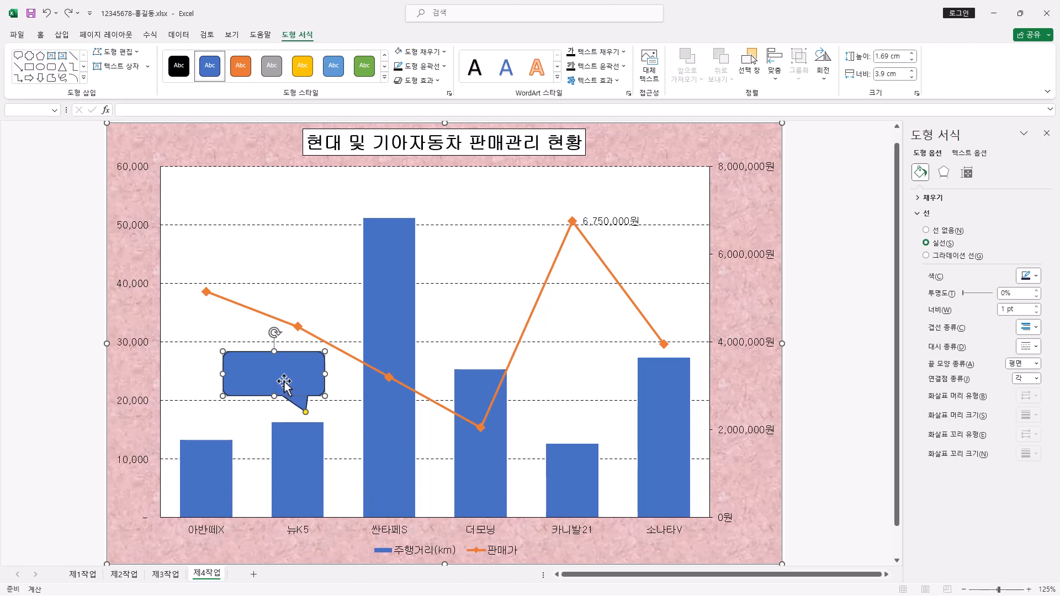
Enter 승용차 and 최신형 모델 on two lines in the speech bubble and increase its height to about 1.8 cm.
{"action": "type", "text": "승용차 "}
{"action": "type", "text": "최신형 모델"}
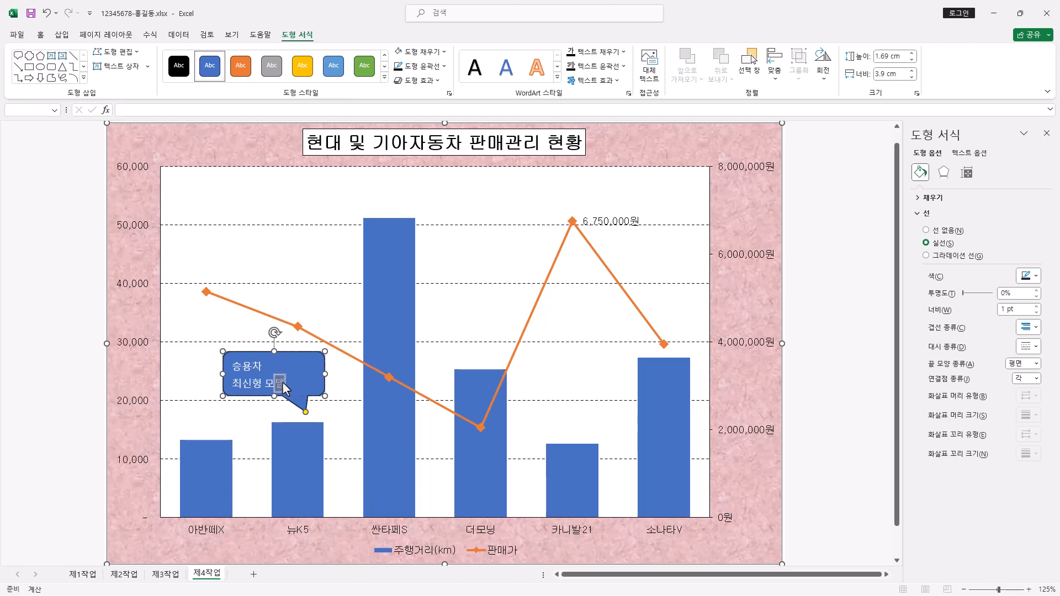
{"action": "key", "text": "ctrl+z"}
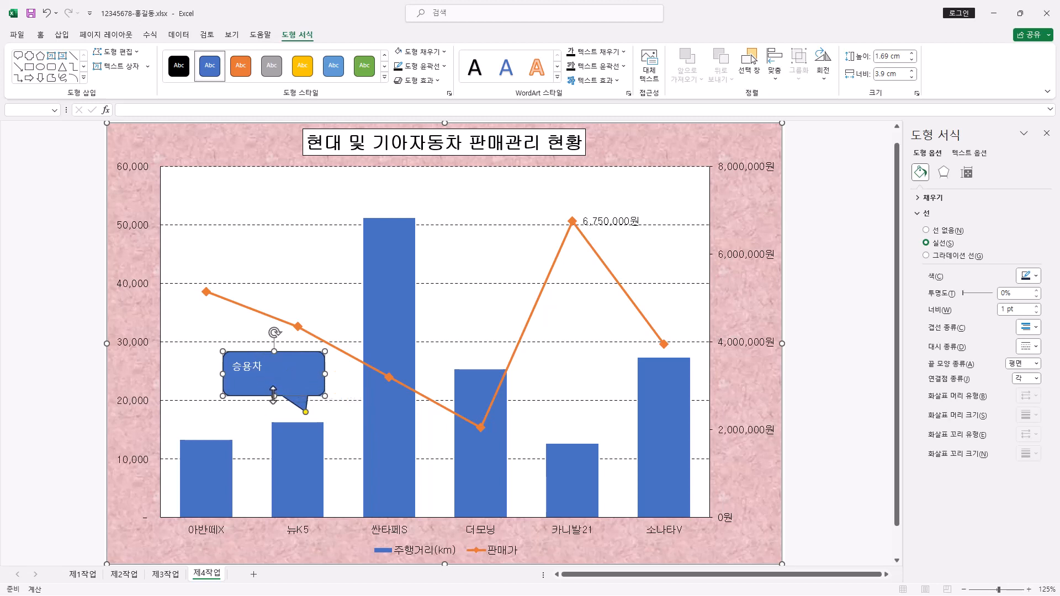
{"action": "key", "text": "ctrl+y"}
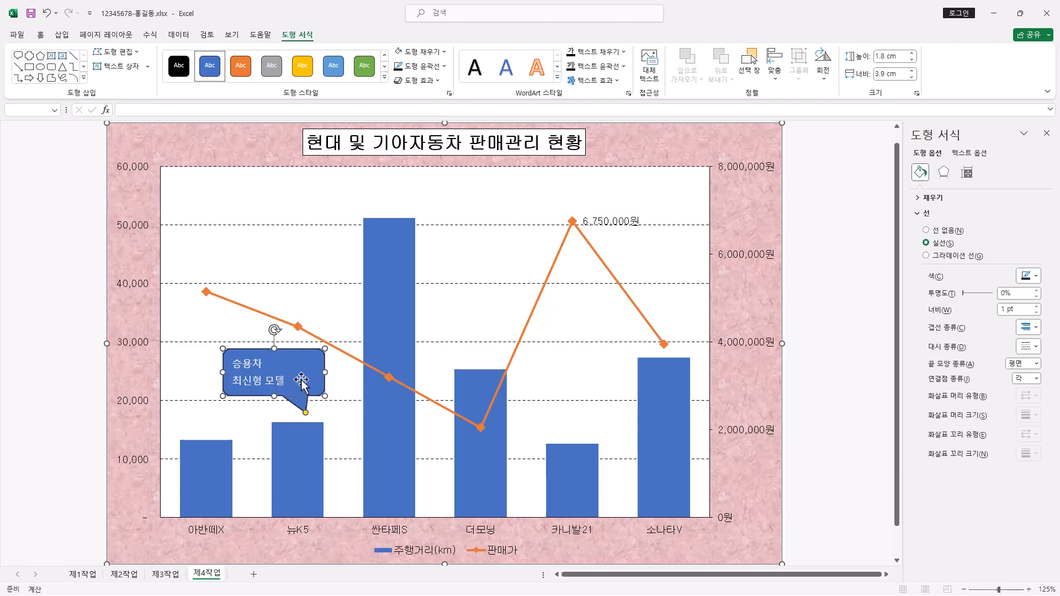
Set the speech bubble text's font to 굴림 and its colour to black.
{"action": "left_click", "coordinate": [40, 34]}
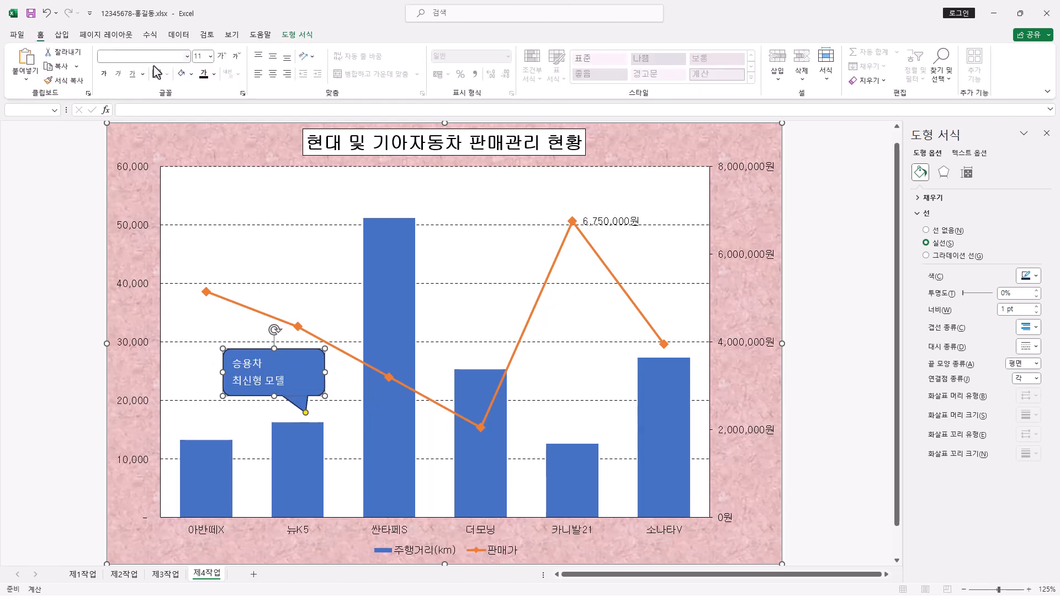
{"action": "left_click", "coordinate": [187, 56]}
{"action": "left_click", "coordinate": [132, 166]}
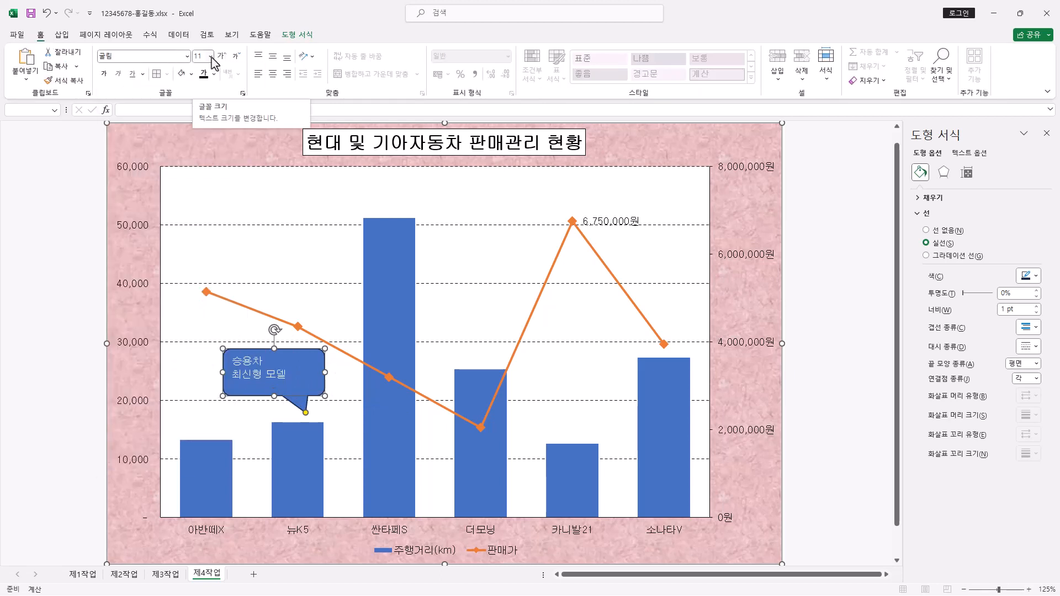
{"action": "left_click", "coordinate": [204, 75]}
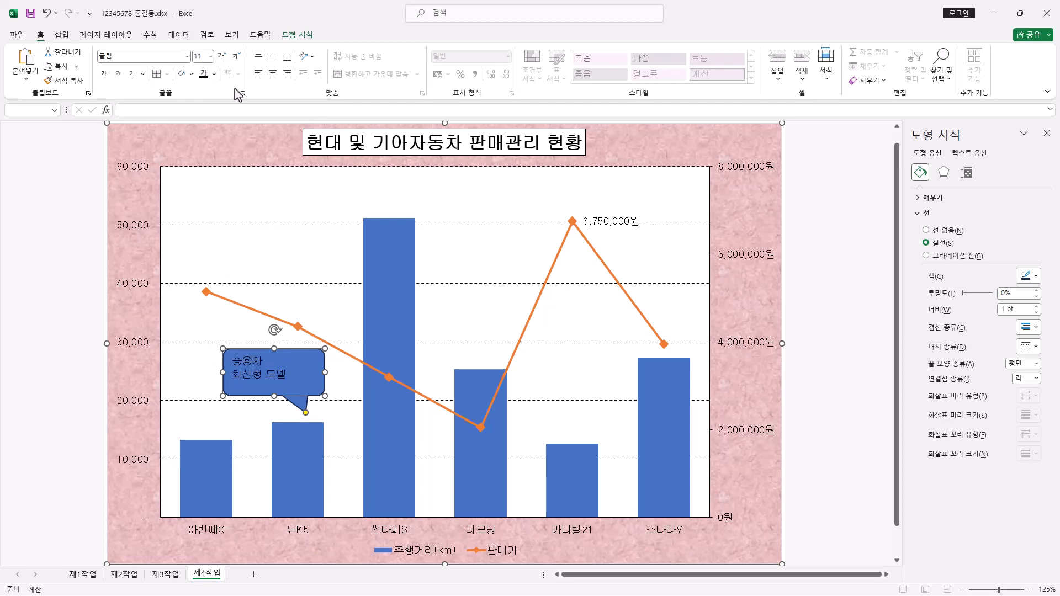